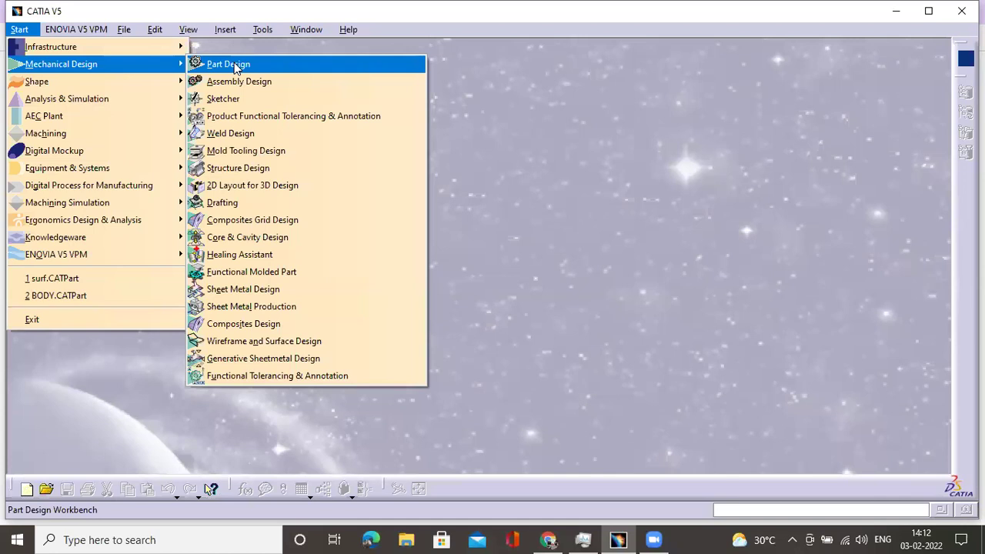
Step: Create a new Part Design part named Part1 with hybrid design disabled
mouse_move(19, 44)
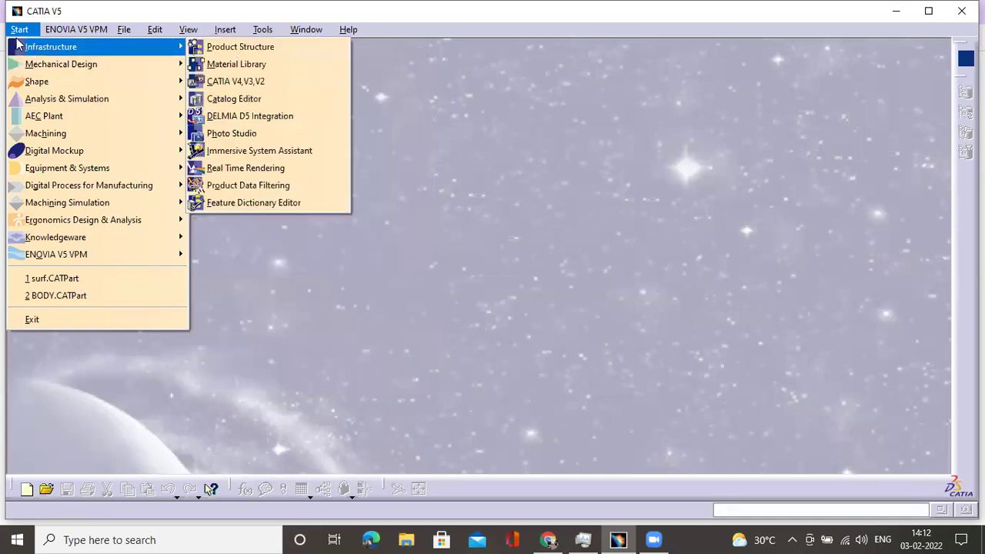
mouse_move(52, 65)
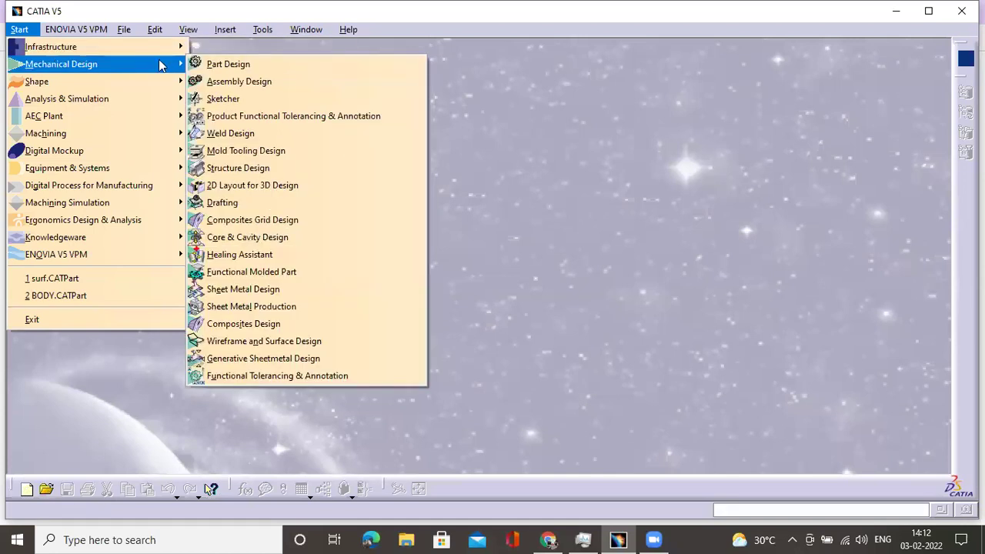
left_click(238, 65)
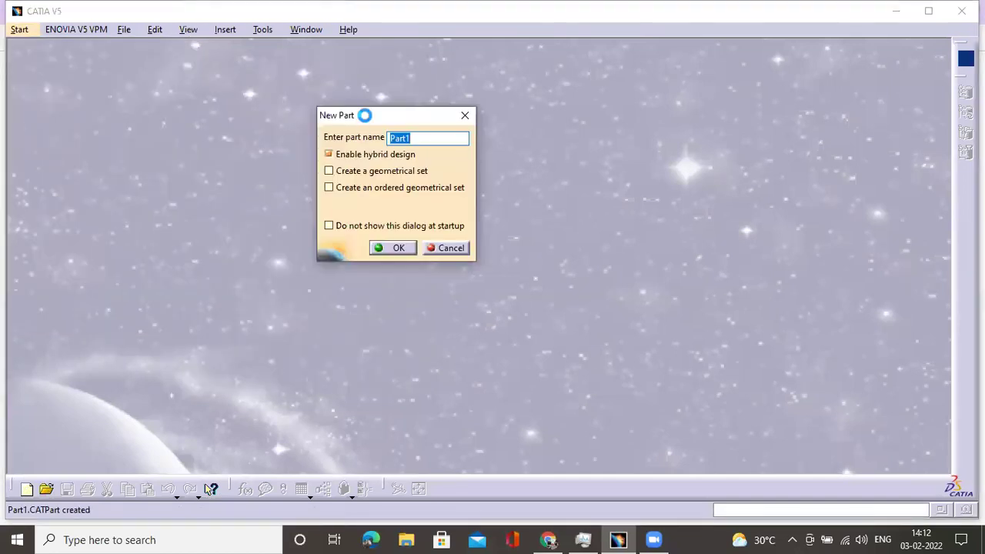
left_click_drag(365, 114, 433, 109)
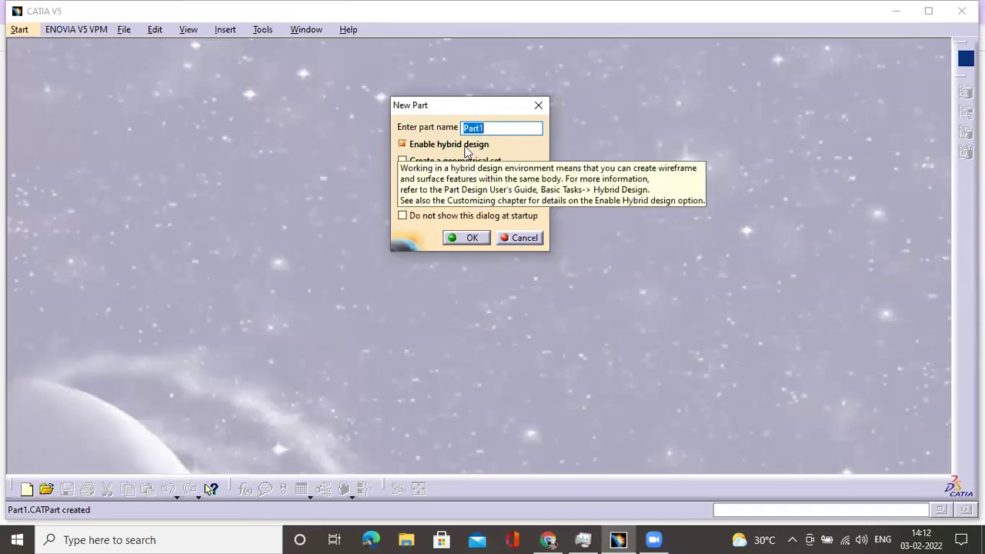
left_click(419, 144)
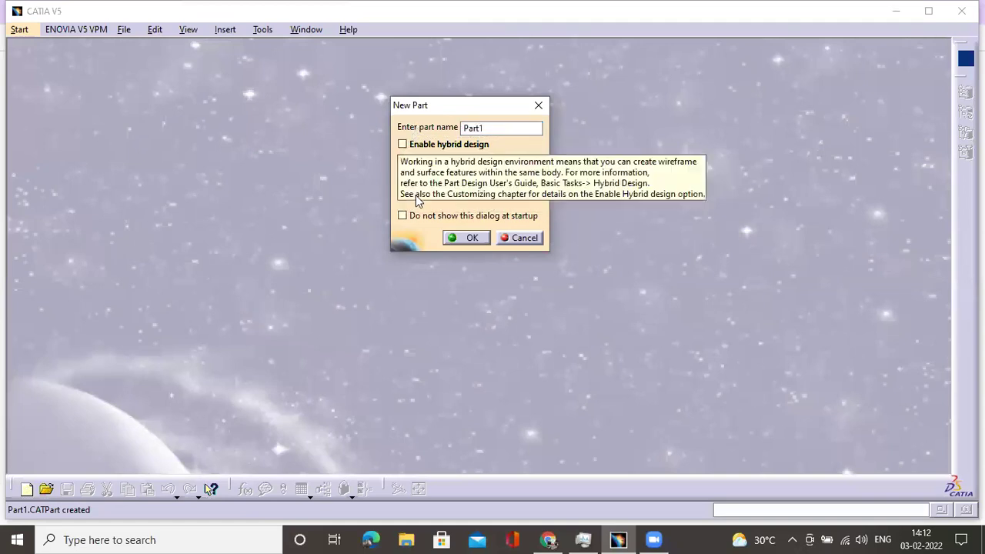
left_click(402, 145)
left_click(402, 144)
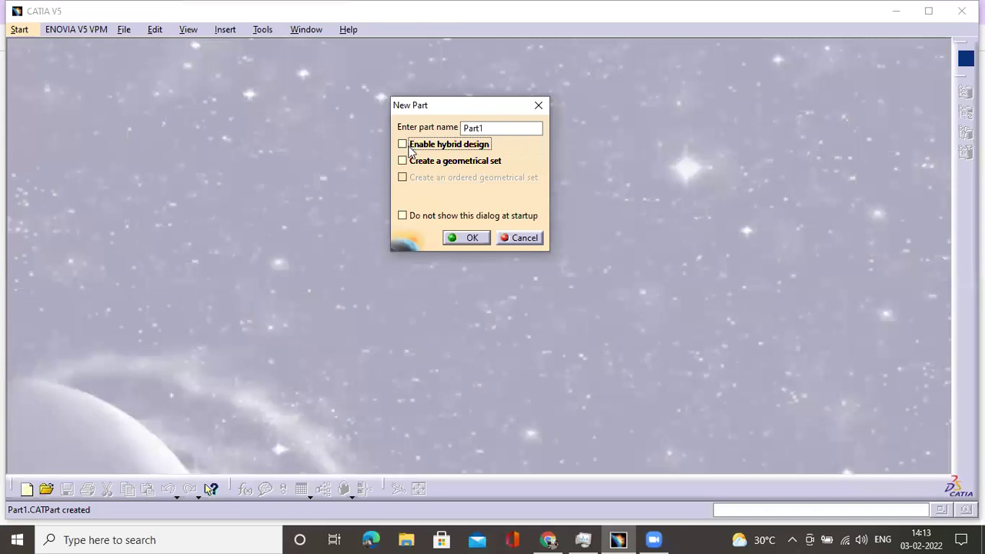
mouse_move(409, 149)
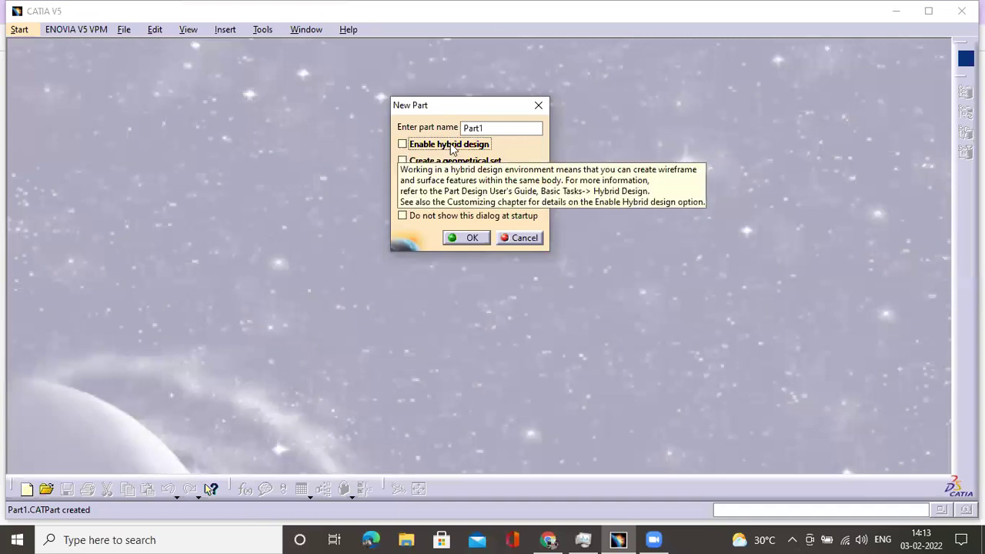
left_click(472, 238)
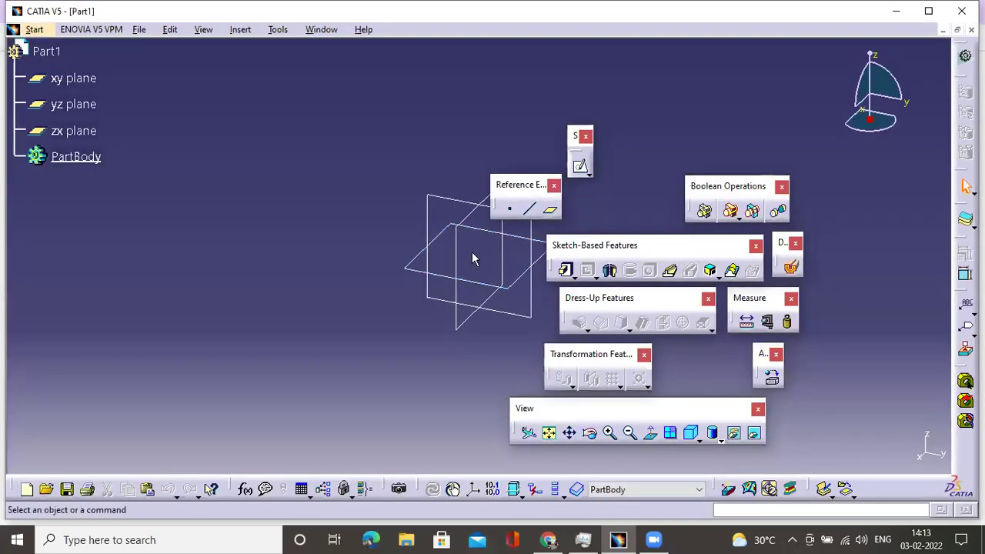
Step: Look through the available workbench categories, including Infrastructure, Mechanical Design and AEC Plant, and the workbenches they contain
middle_click_drag(472, 259, 347, 268)
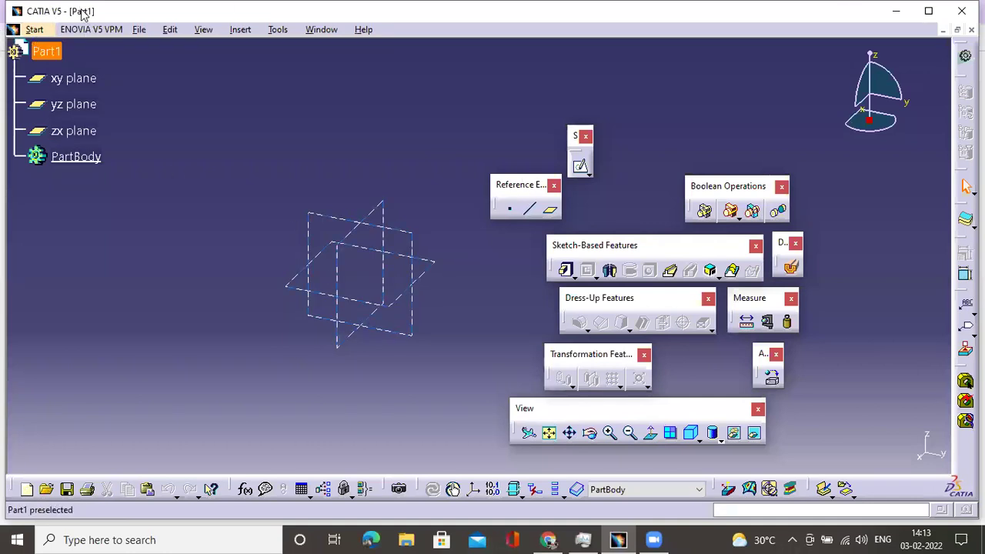
left_click(36, 31)
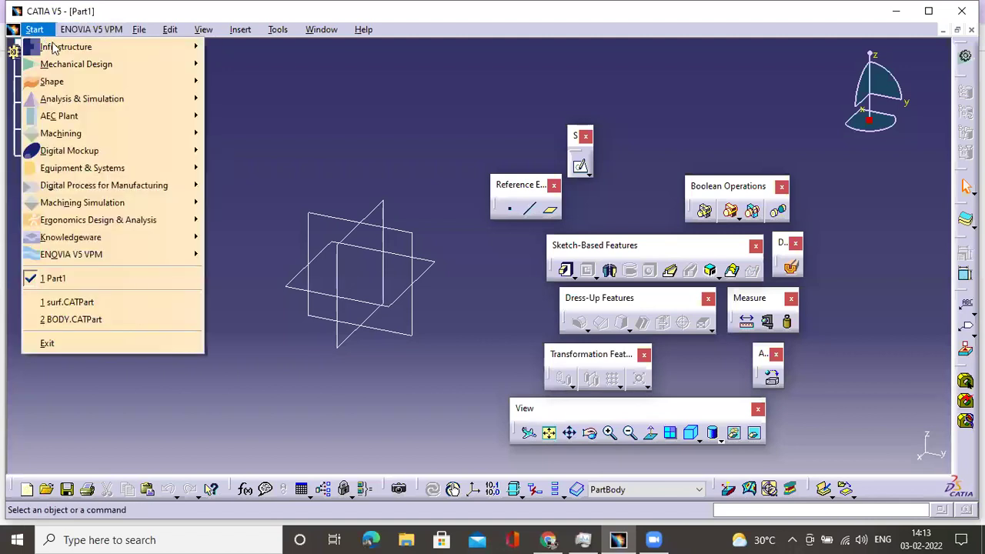
mouse_move(84, 64)
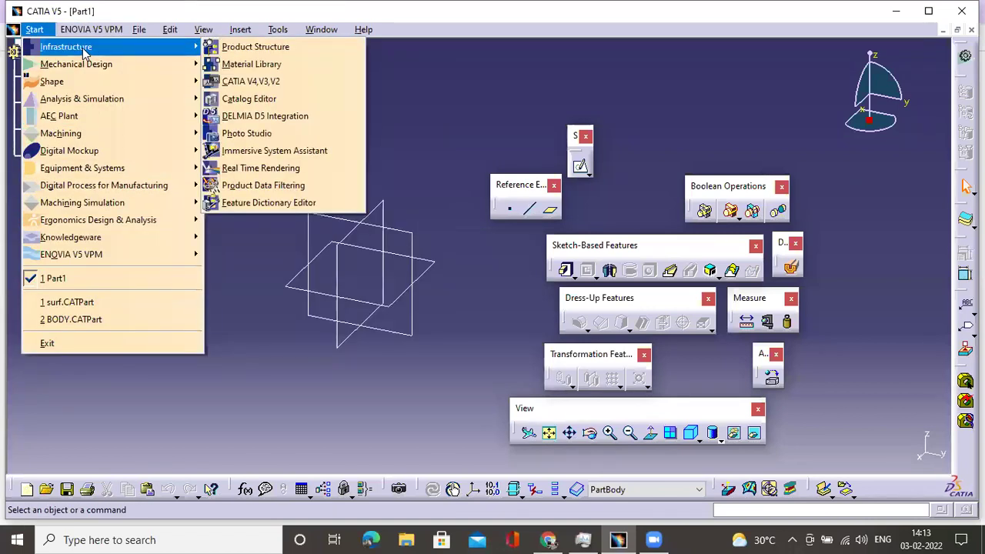
mouse_move(85, 83)
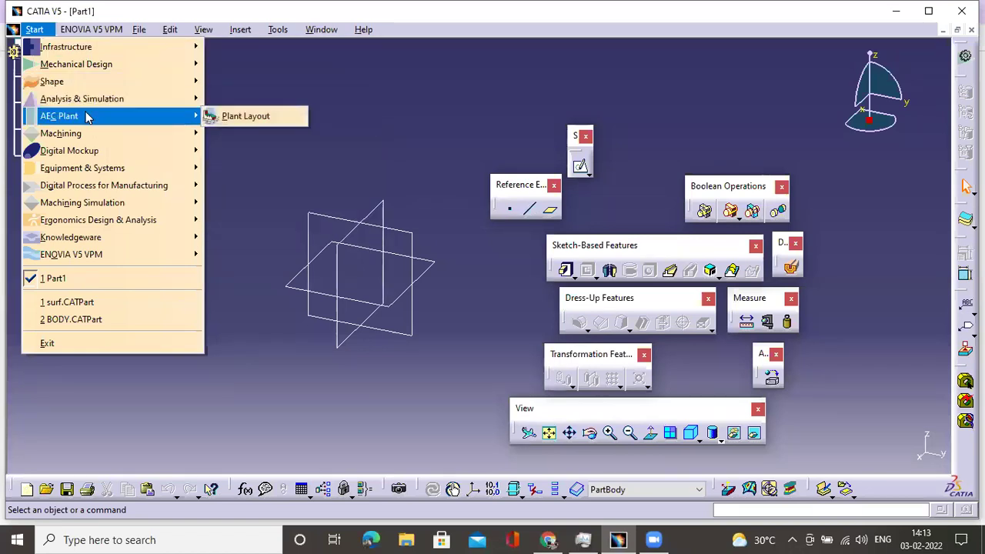
mouse_move(89, 135)
mouse_move(79, 240)
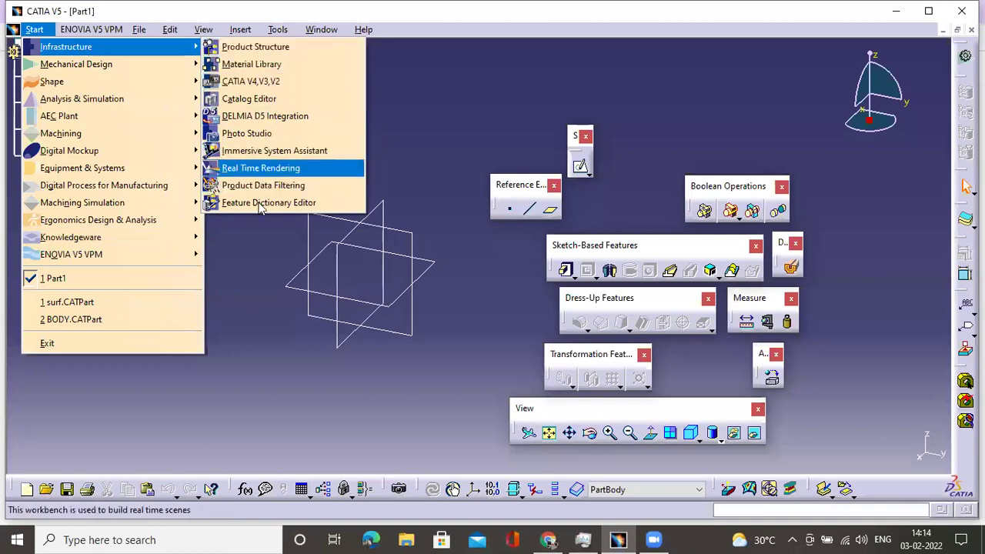
mouse_move(132, 64)
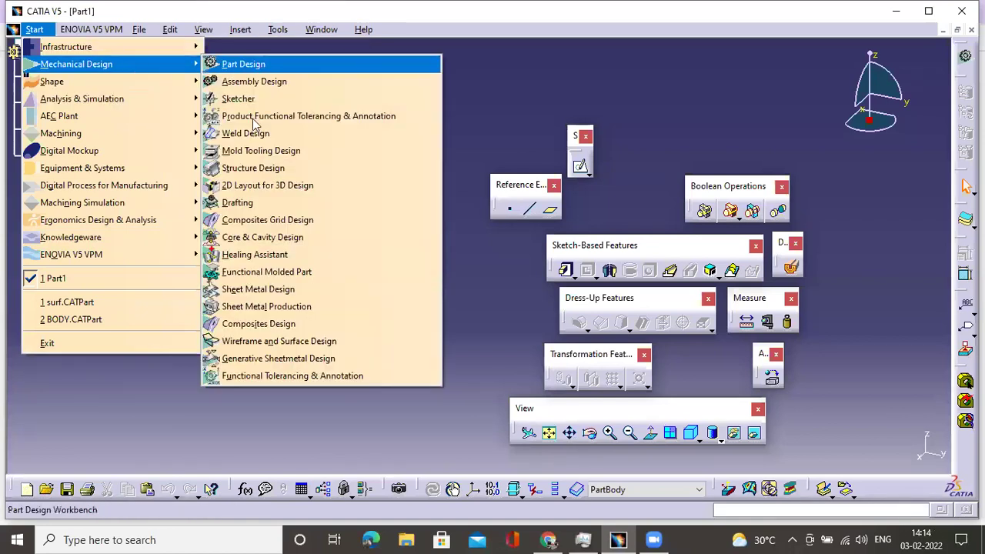
mouse_move(177, 104)
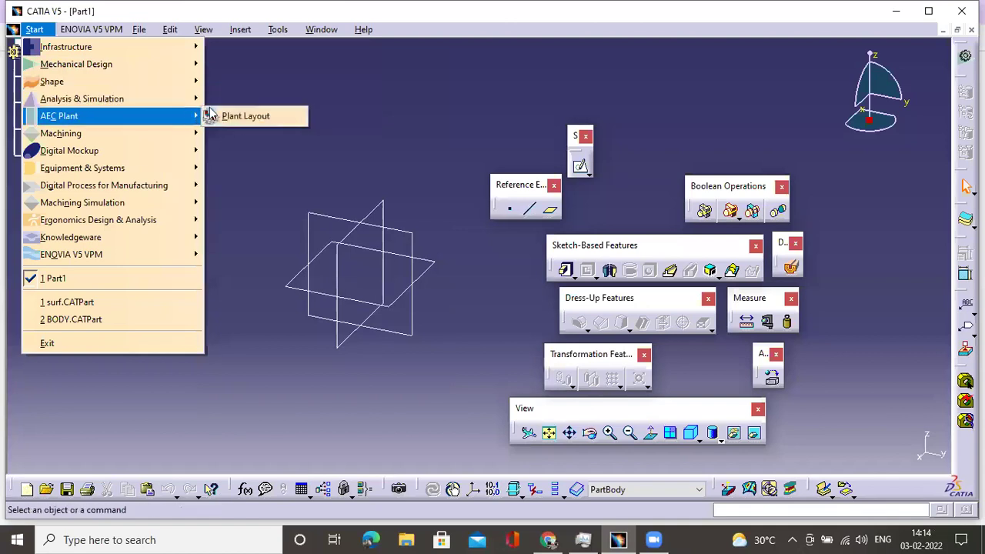
mouse_move(184, 66)
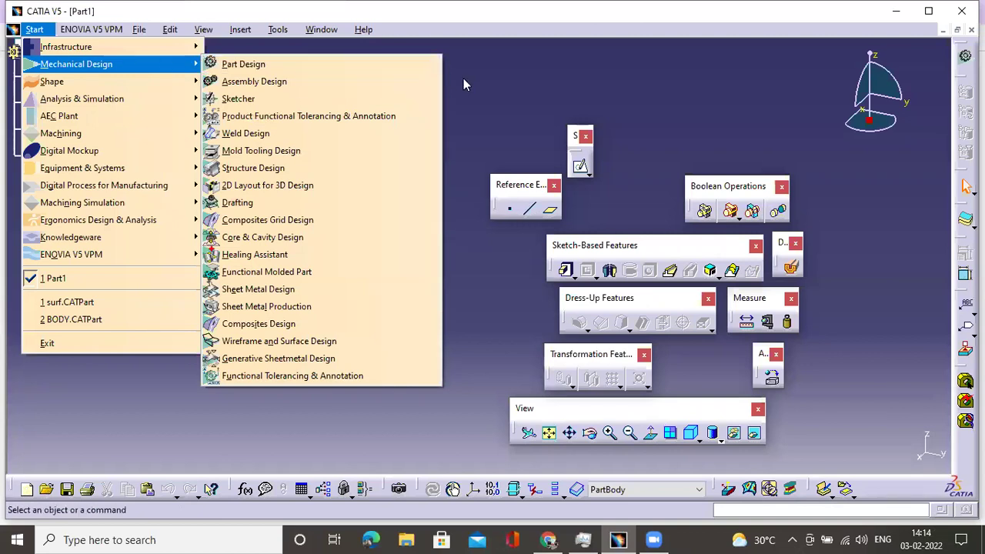
left_click(488, 95)
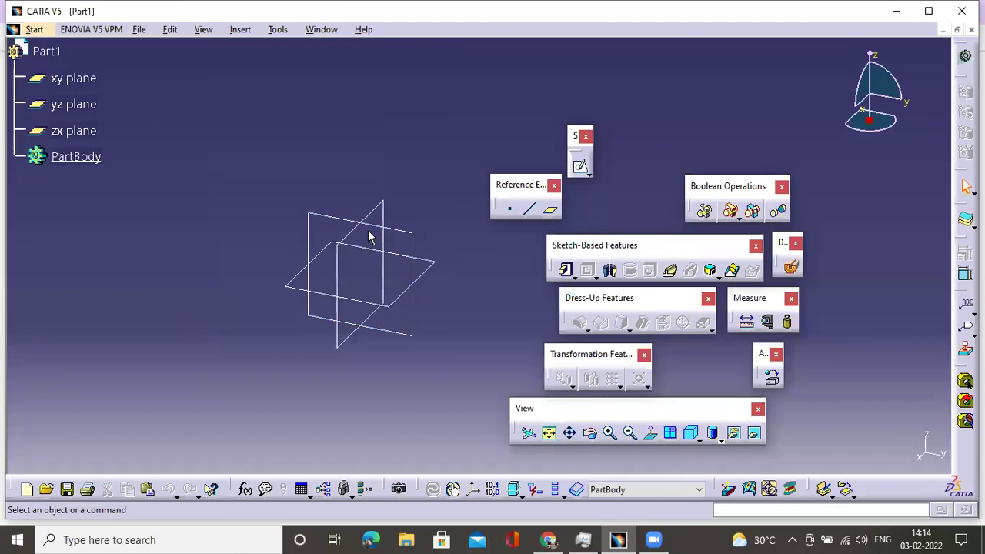
Step: Rearrange the floating sketch, Reference Elements, Boolean Operations and Sketch-Based Features toolbars into compact rows beside the reference planes
middle_click_drag(475, 271, 438, 276)
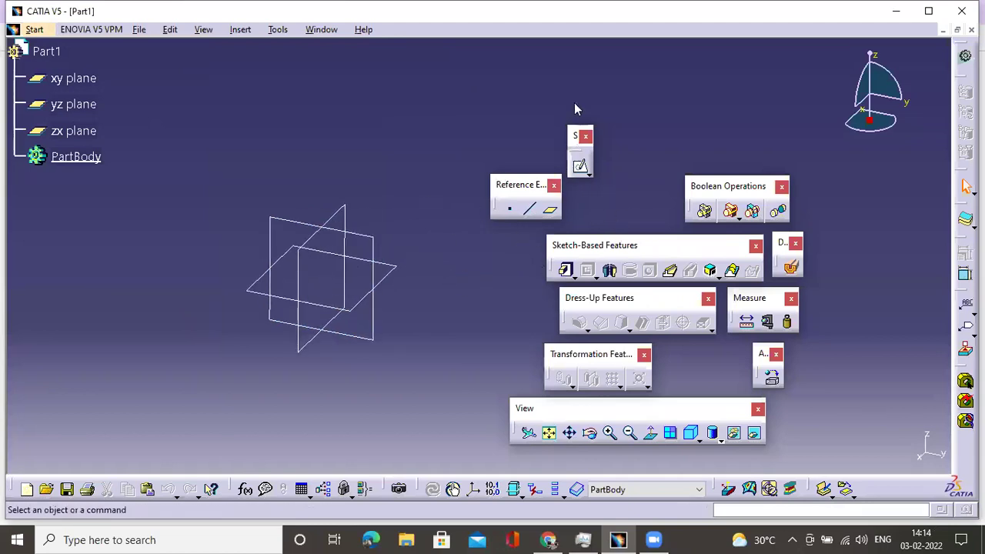
left_click_drag(577, 136, 580, 101)
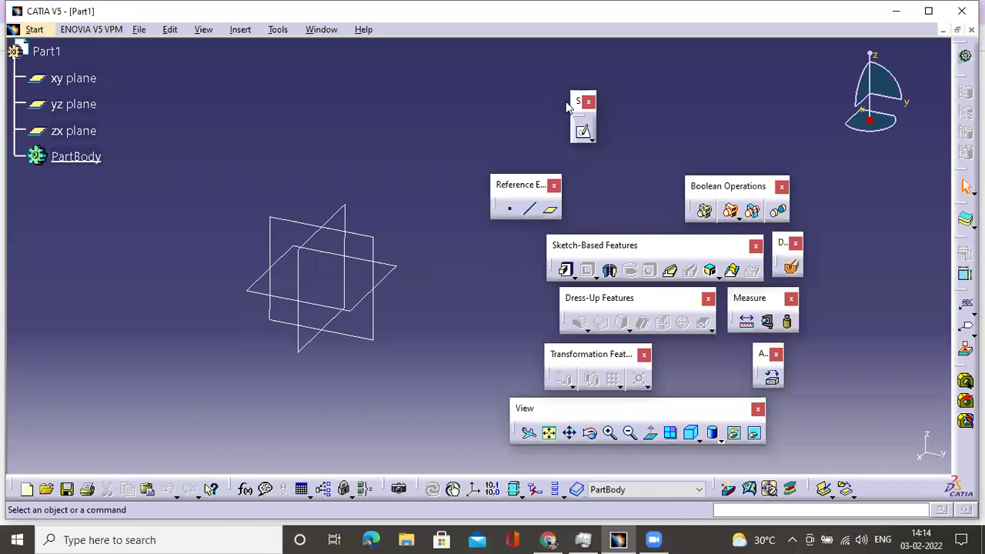
mouse_move(624, 83)
left_mouse_down()
mouse_move(676, 90)
mouse_move(681, 82)
left_mouse_up()
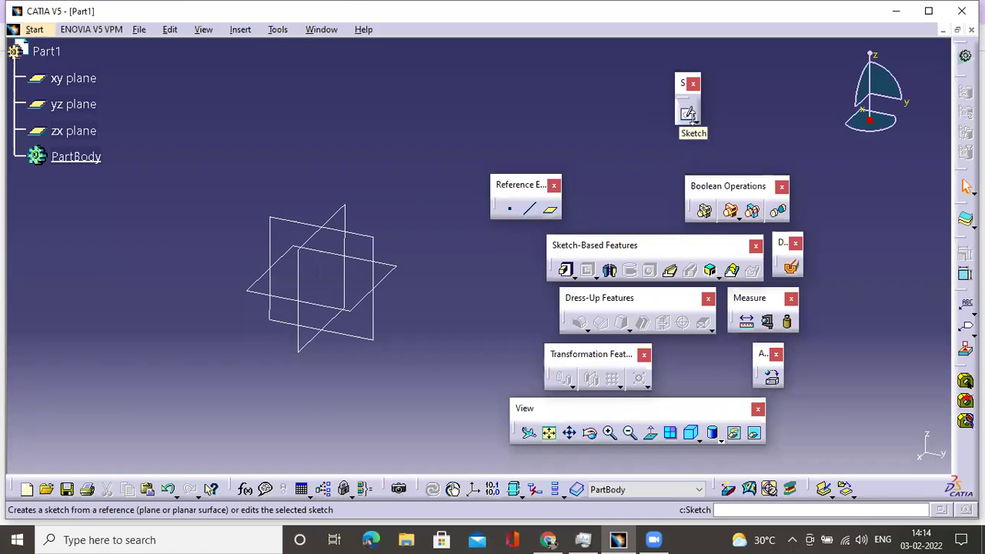
left_click_drag(533, 186, 613, 146)
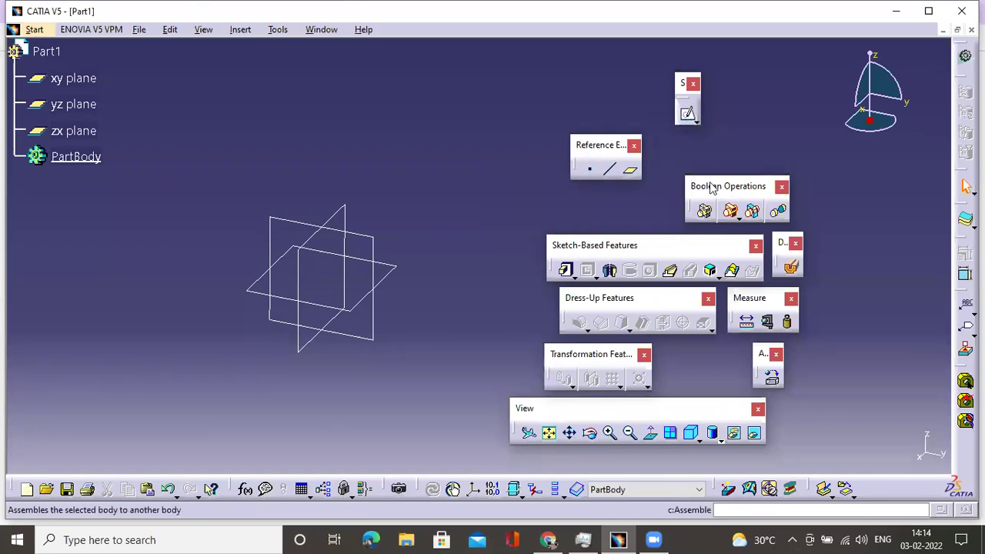
left_click_drag(693, 187, 660, 147)
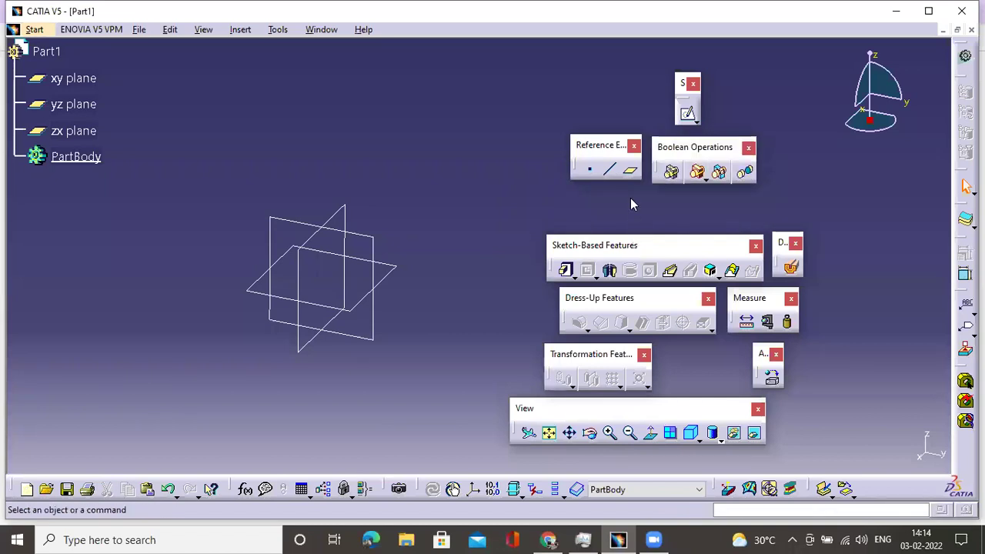
left_click_drag(631, 245, 633, 203)
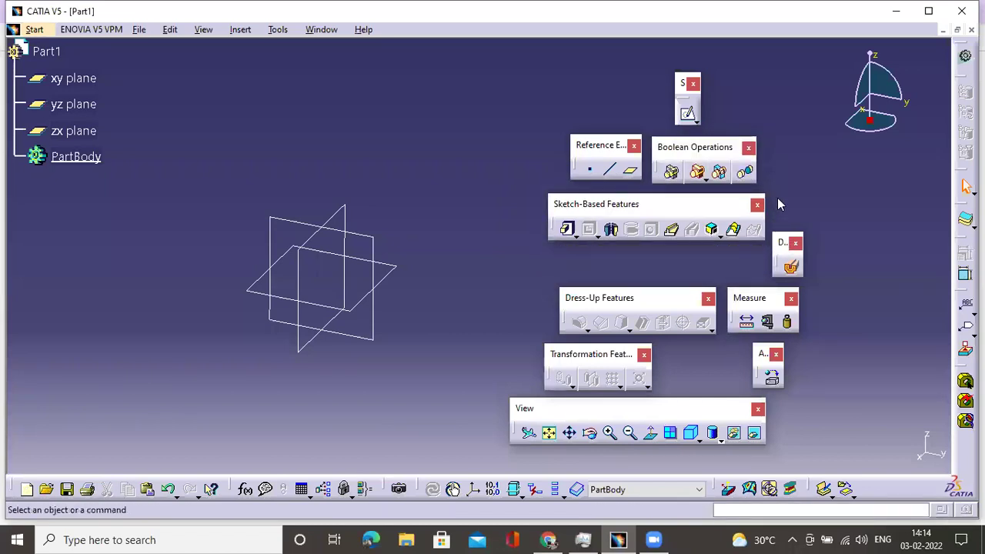
left_click_drag(781, 243, 780, 206)
Step: Stack the floating Dress-Up Features, Measure, Transformation Features and View toolbars closely beneath the Sketch-Based Features toolbar
left_click_drag(608, 299, 599, 261)
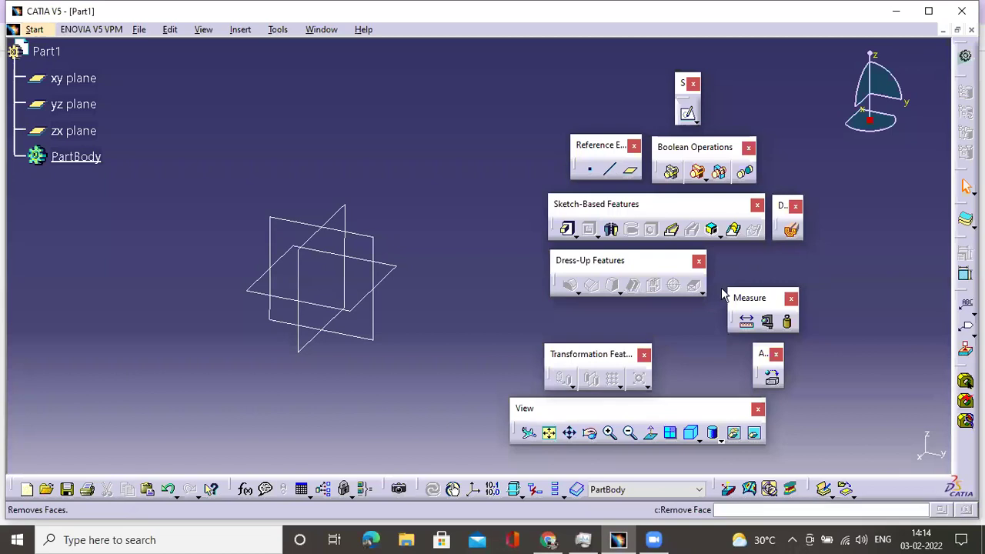
left_click_drag(745, 300, 727, 263)
left_click_drag(594, 367, 609, 322)
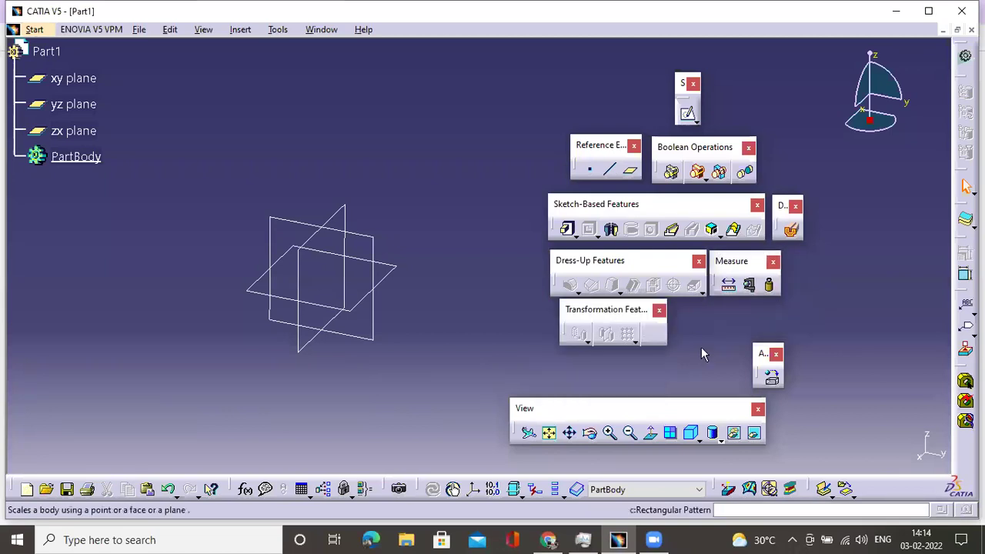
left_click_drag(763, 353, 690, 322)
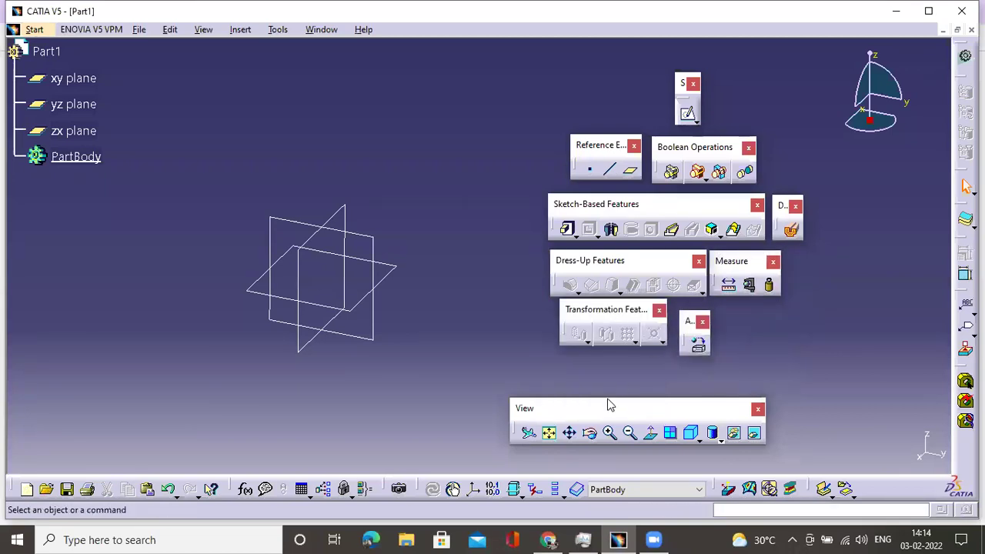
left_click_drag(608, 413, 627, 366)
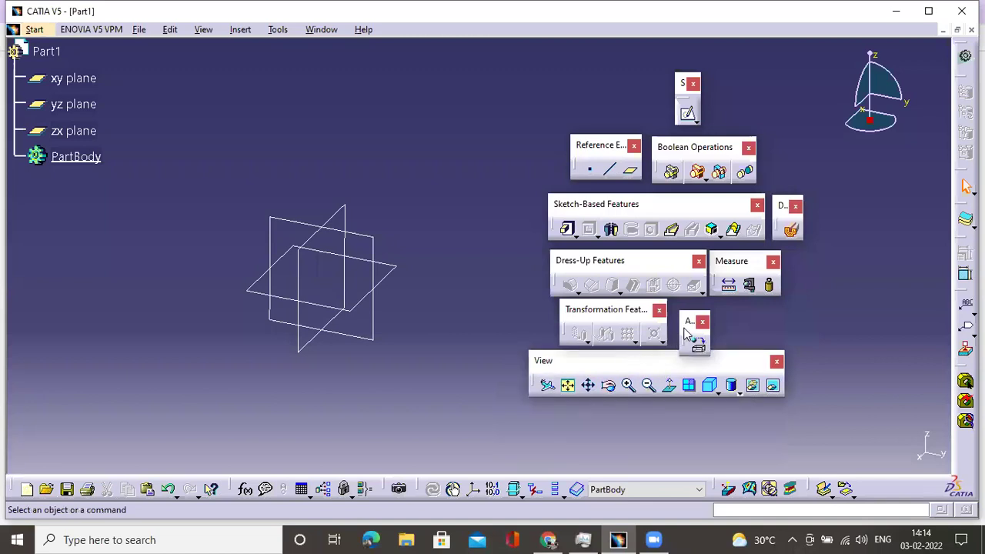
left_click_drag(688, 326, 688, 316)
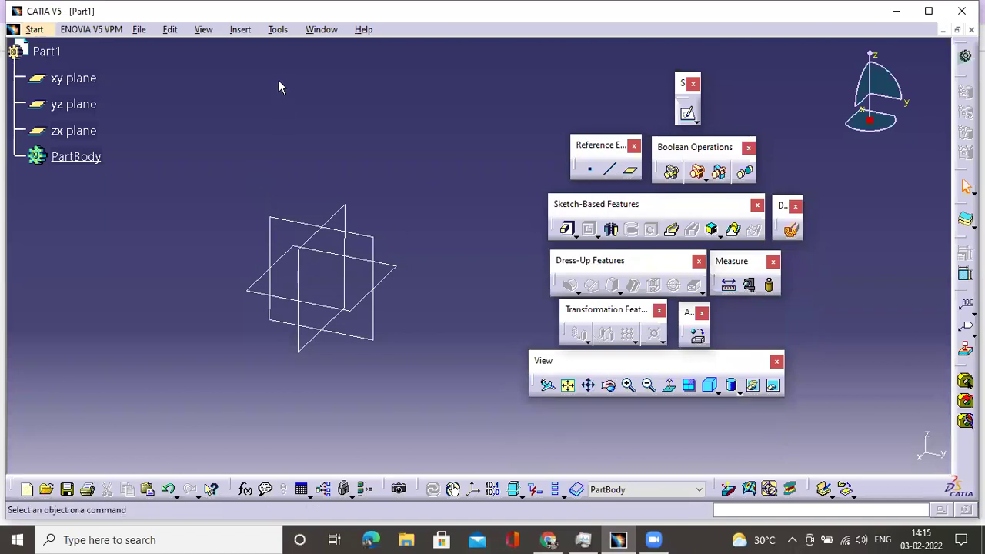
Step: Restore the contents of all toolbars to their defaults through the toolbar customization settings
key("alt+t")
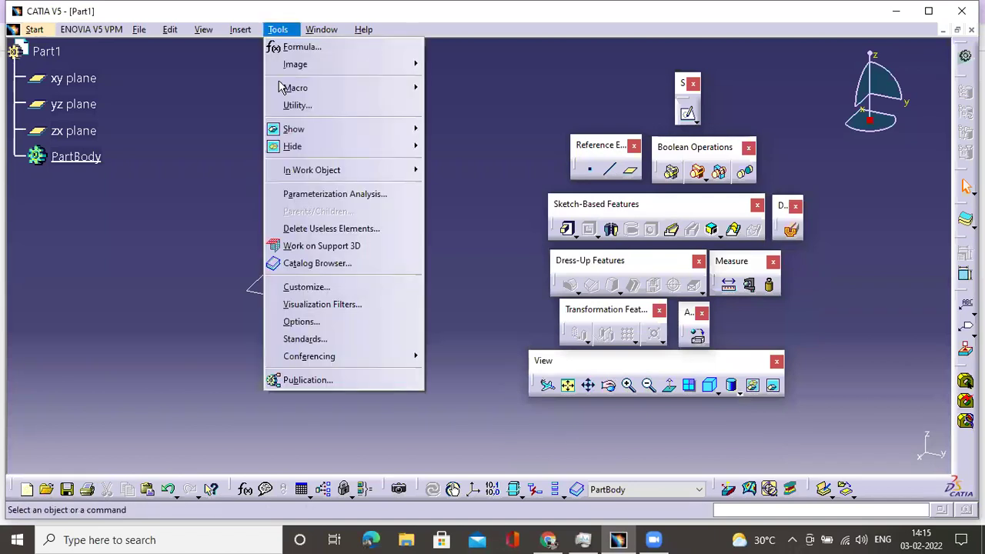
left_click(314, 288)
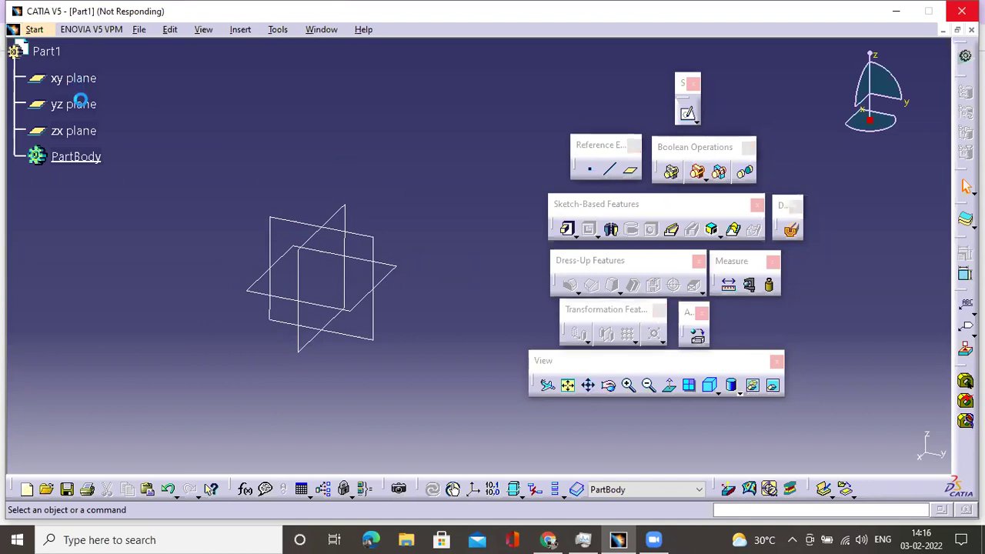
left_click(81, 102)
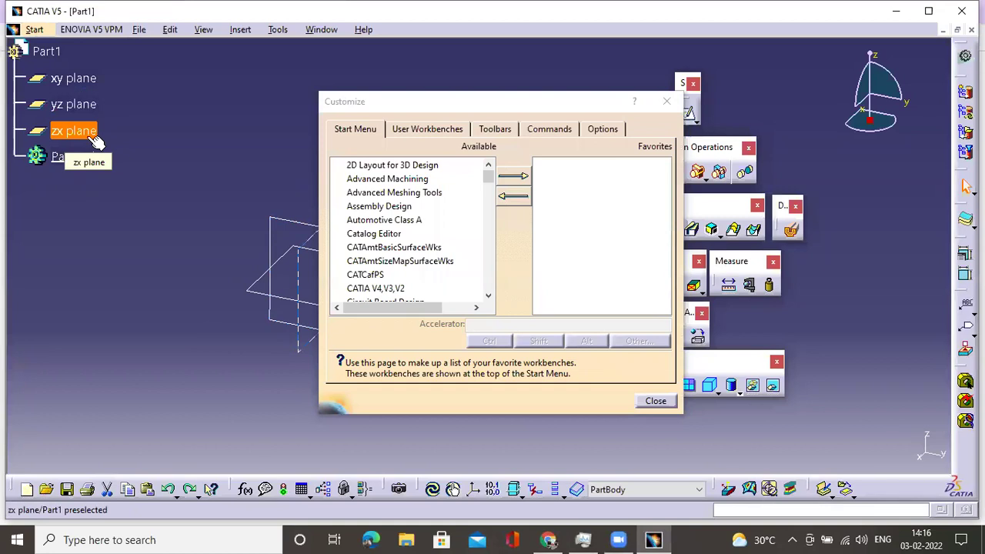
left_click_drag(404, 101, 478, 99)
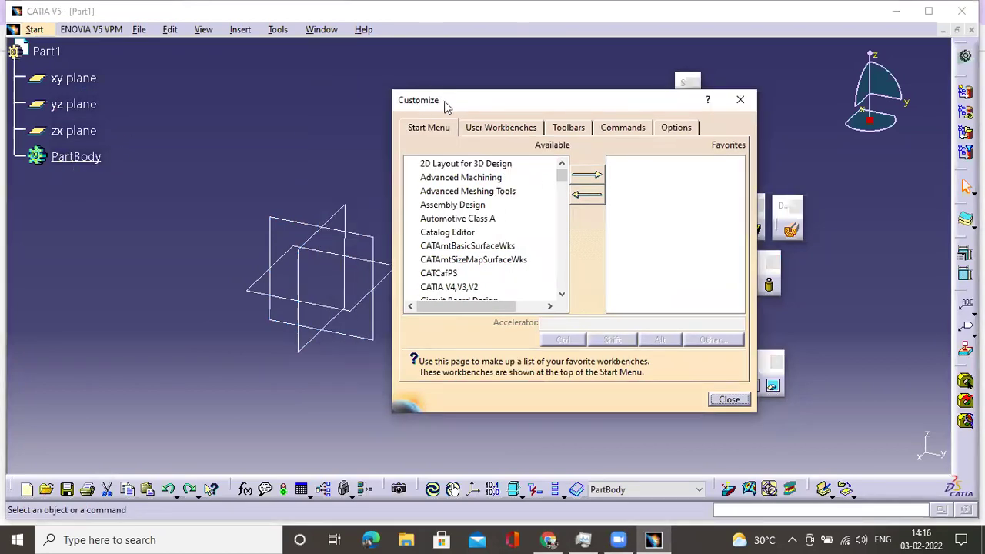
left_click_drag(497, 103, 471, 102)
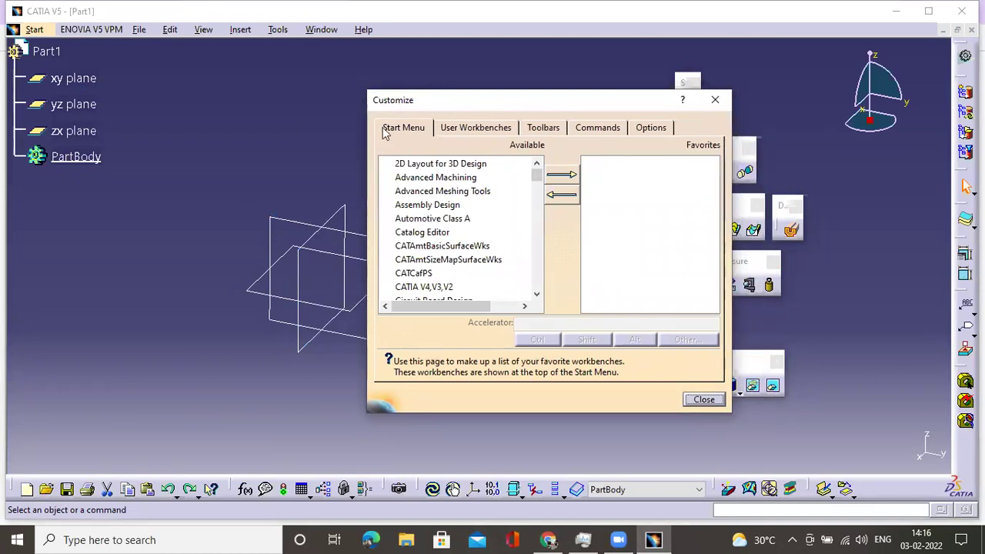
left_click(545, 131)
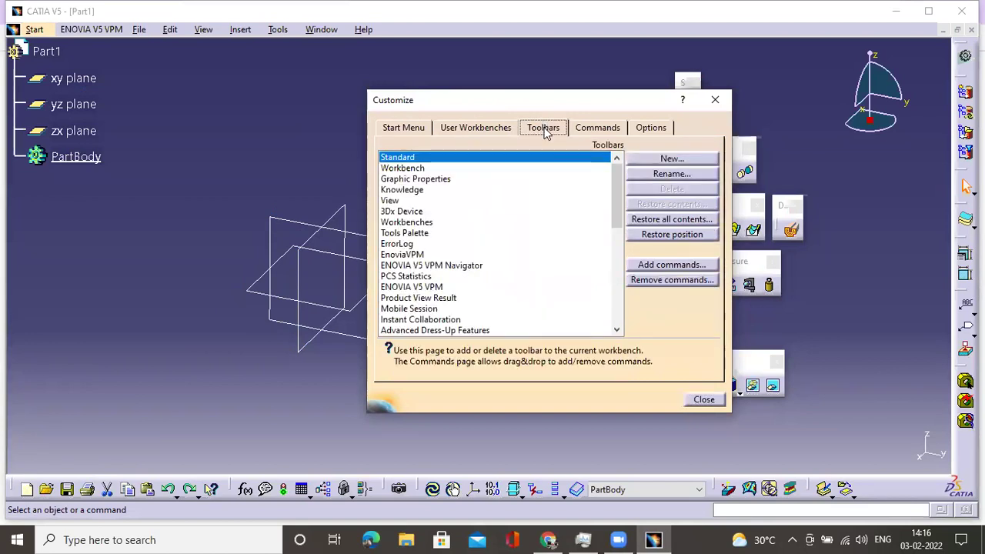
left_click(671, 221)
left_click(489, 297)
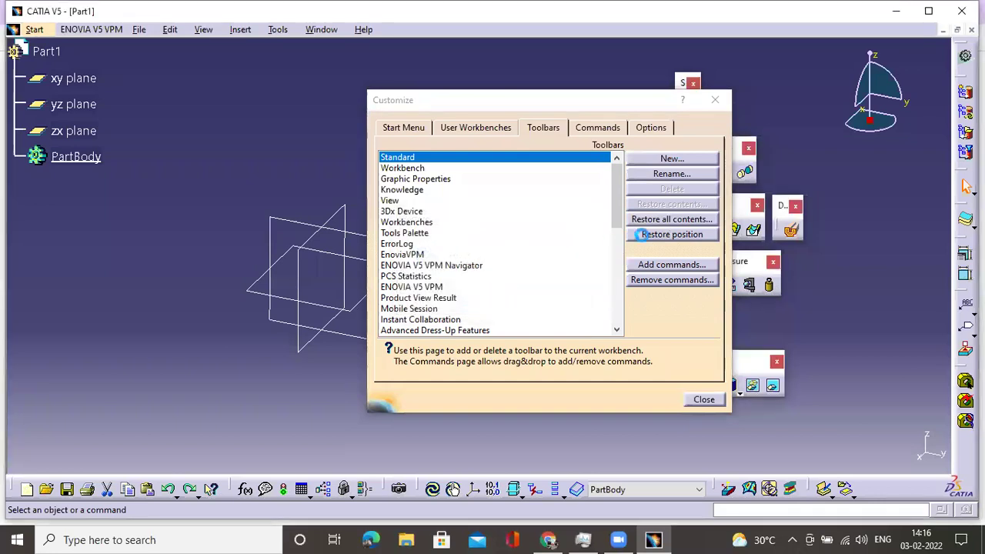
Step: Restore the default position of all toolbars, finish the customization and hide the floating ENOVIA V5 VPM Navigator toolbar
left_click(650, 235)
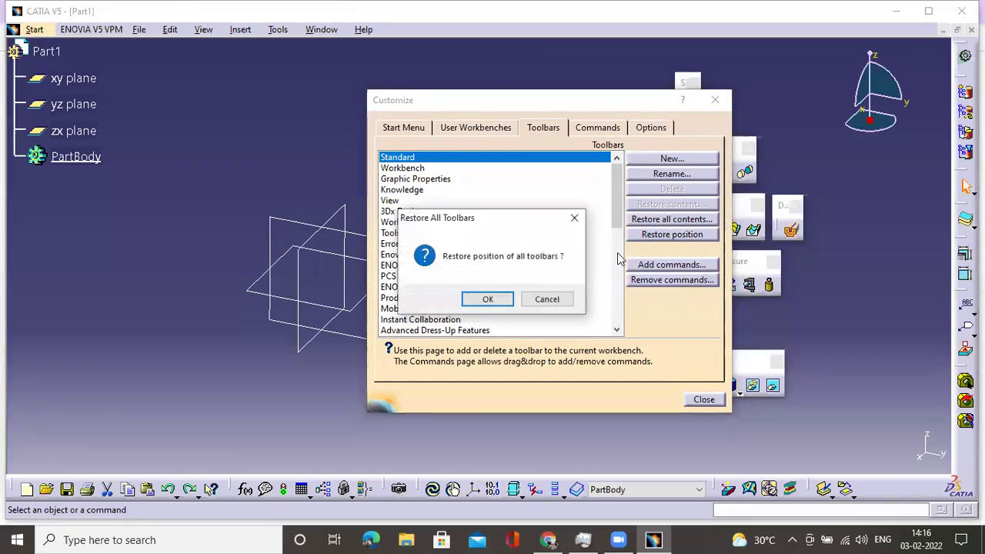
left_click(481, 299)
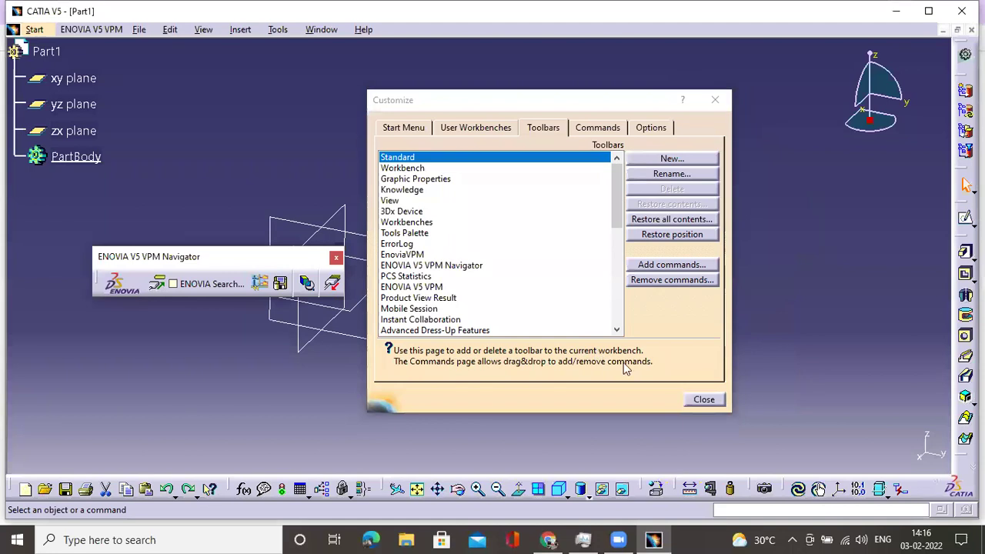
left_click(703, 400)
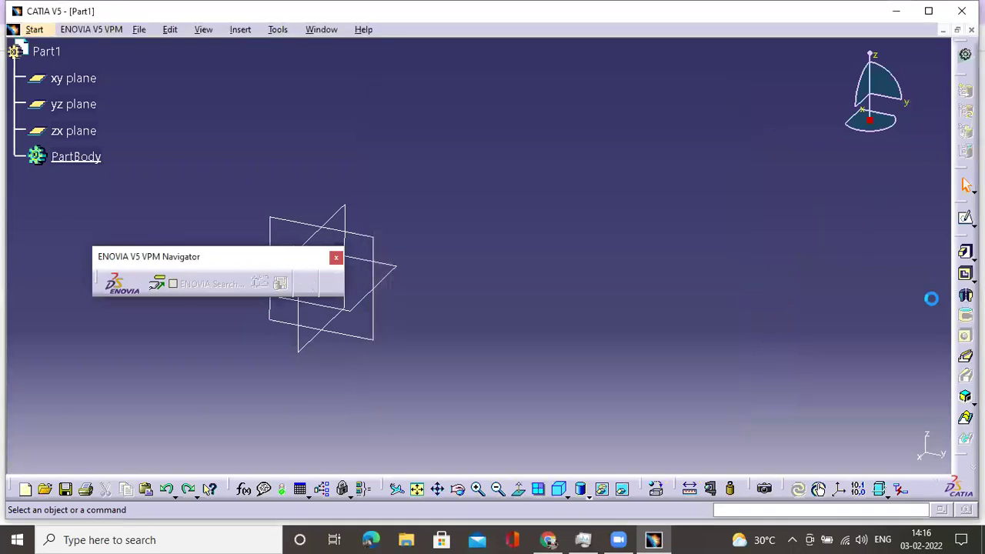
left_click(335, 258)
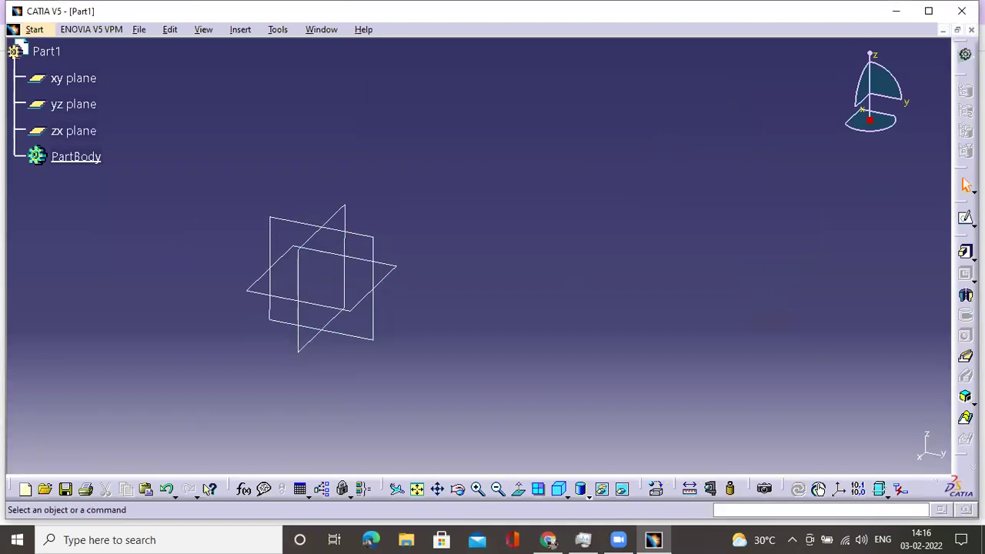
Step: Close Part1 without saving its changes and create a new part in the Part Design workbench under Mechanical Design
left_click(972, 29)
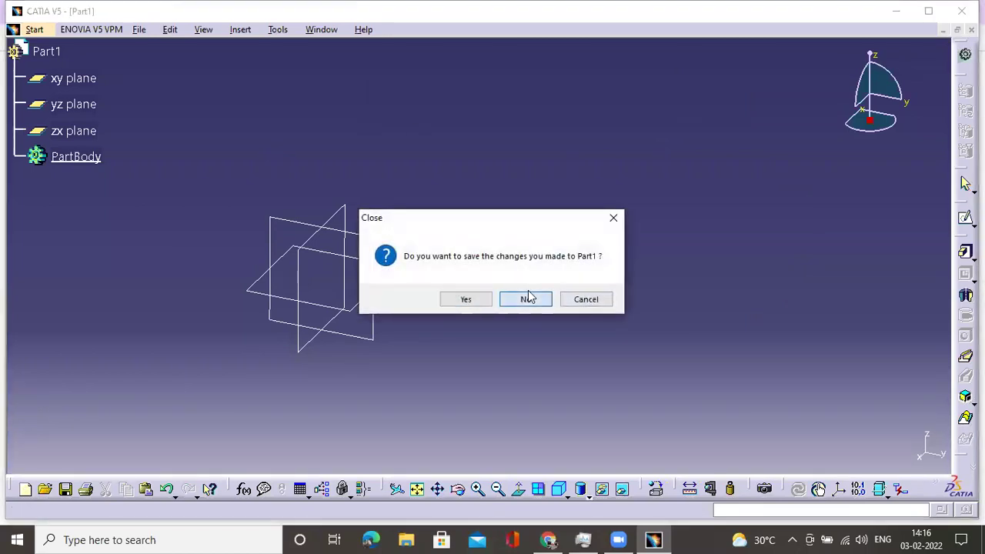
left_click(527, 296)
left_click(35, 30)
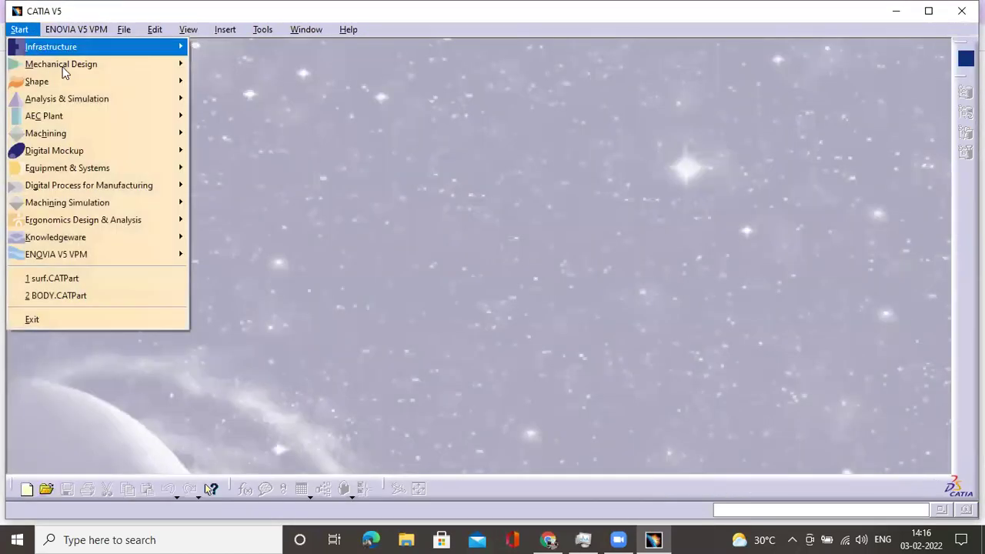
mouse_move(68, 65)
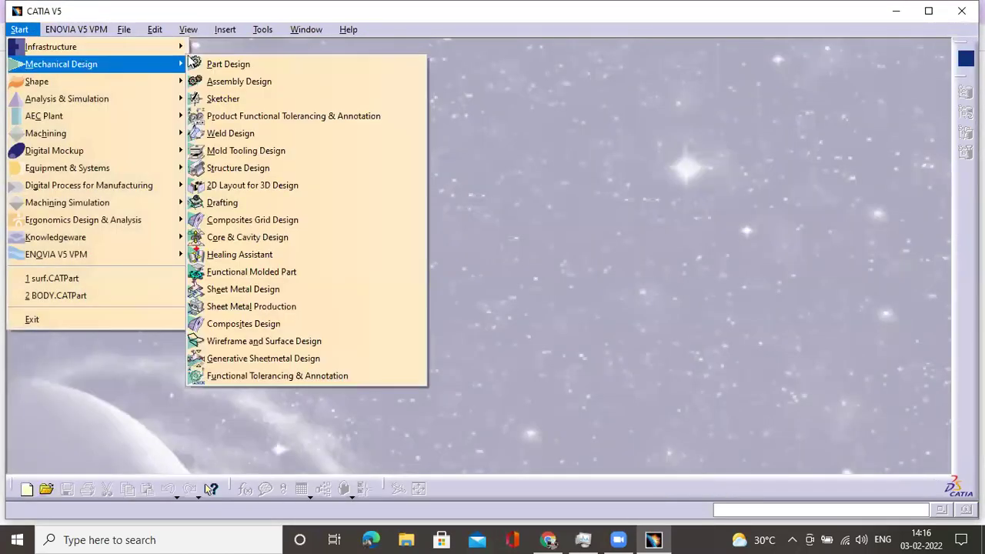
left_click(255, 63)
left_click(454, 234)
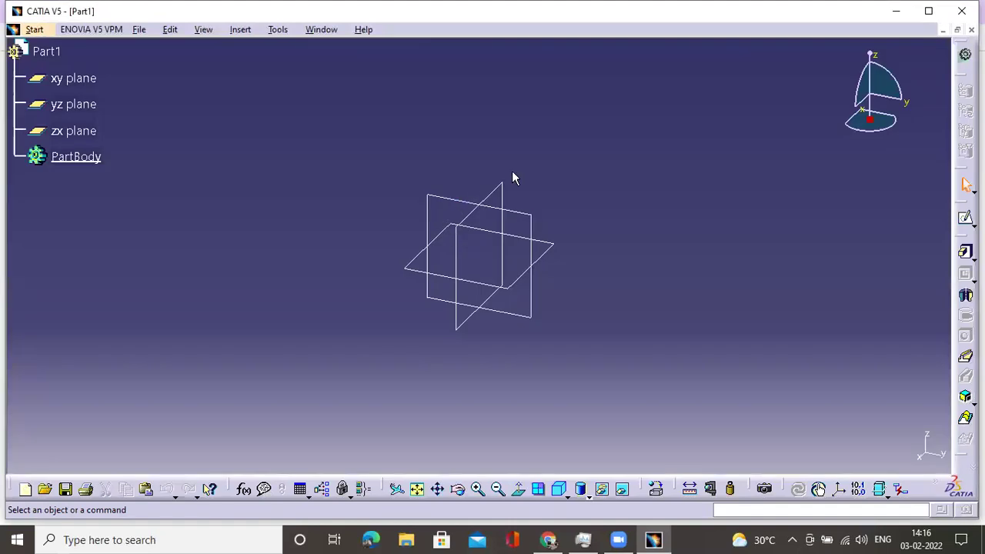
Step: Restore the default contents and positions of all toolbars in the new part and hide the ENOVIA V5 VPM Navigator toolbar
middle_click_drag(513, 173, 440, 195)
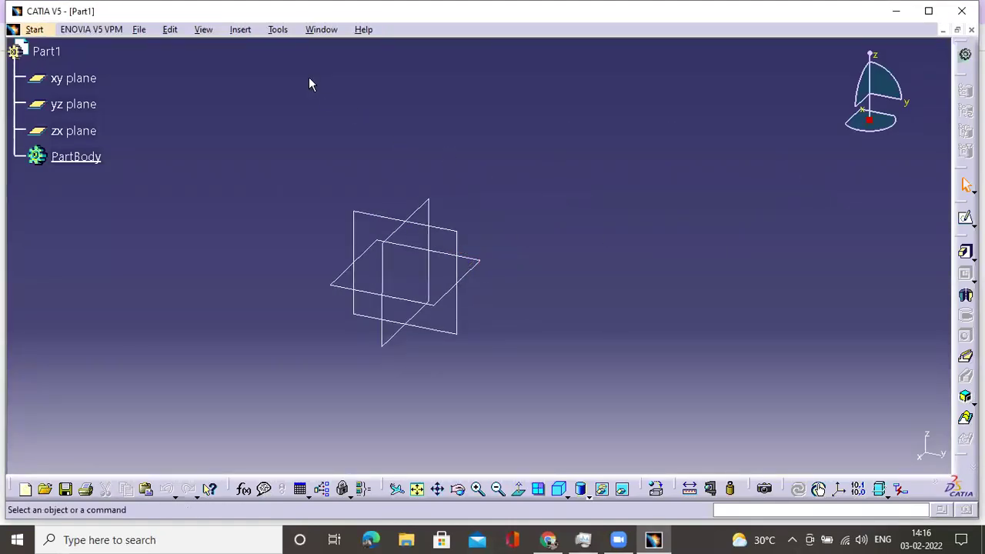
left_click(277, 29)
left_click(332, 289)
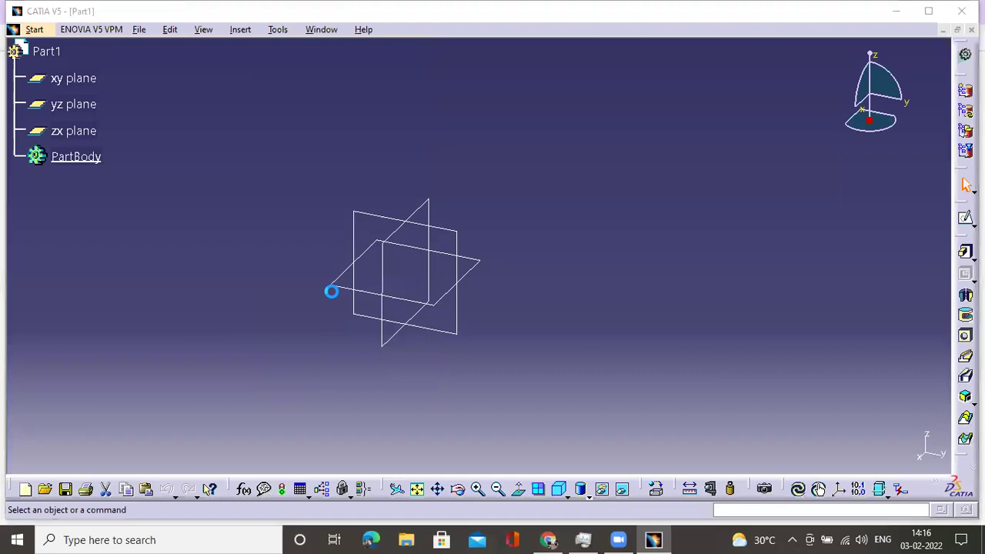
left_click(543, 127)
left_click(660, 222)
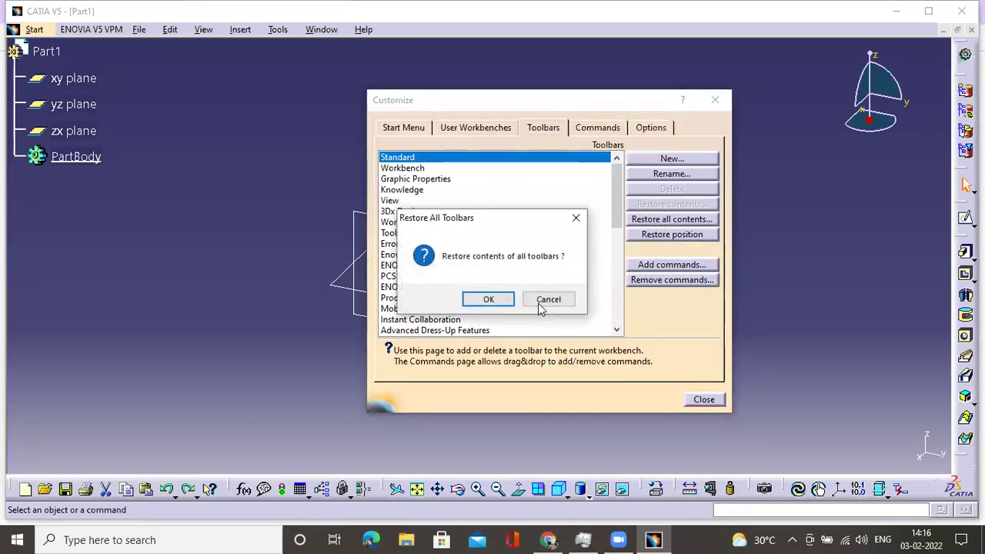
left_click(492, 297)
left_click(662, 234)
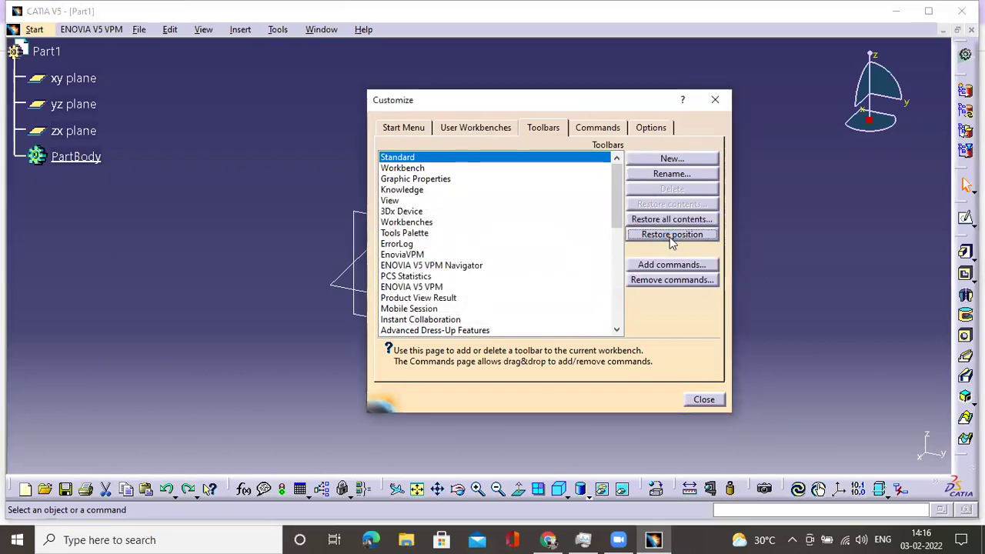
left_click(488, 300)
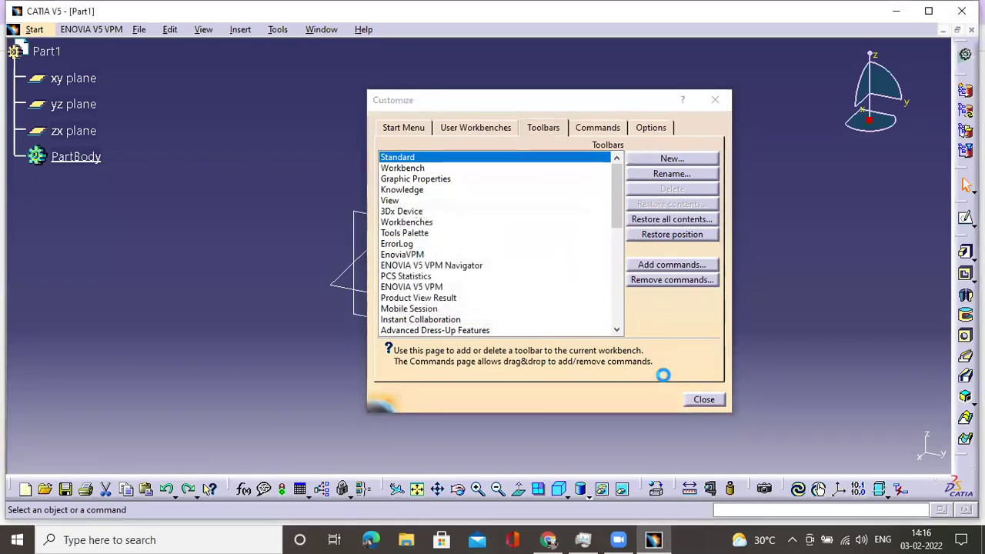
left_click(700, 401)
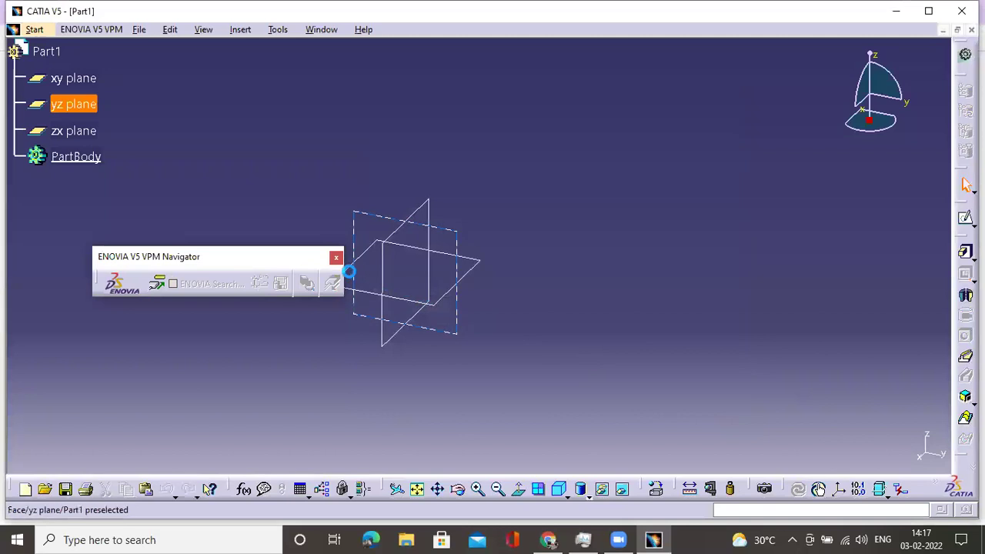
left_click(336, 258)
Step: Undock the sketch, Sketch-Based Features, Dress-Up Features, Transformation Features and Reference Elements toolbars and float them side by side next to the reference planes
middle_click_drag(753, 267, 701, 275)
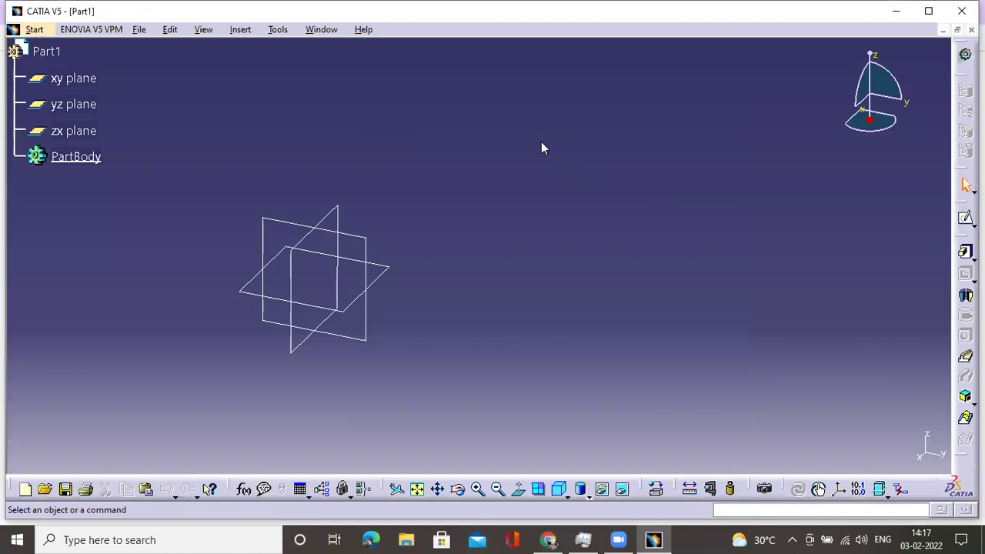
left_click_drag(549, 122, 551, 122)
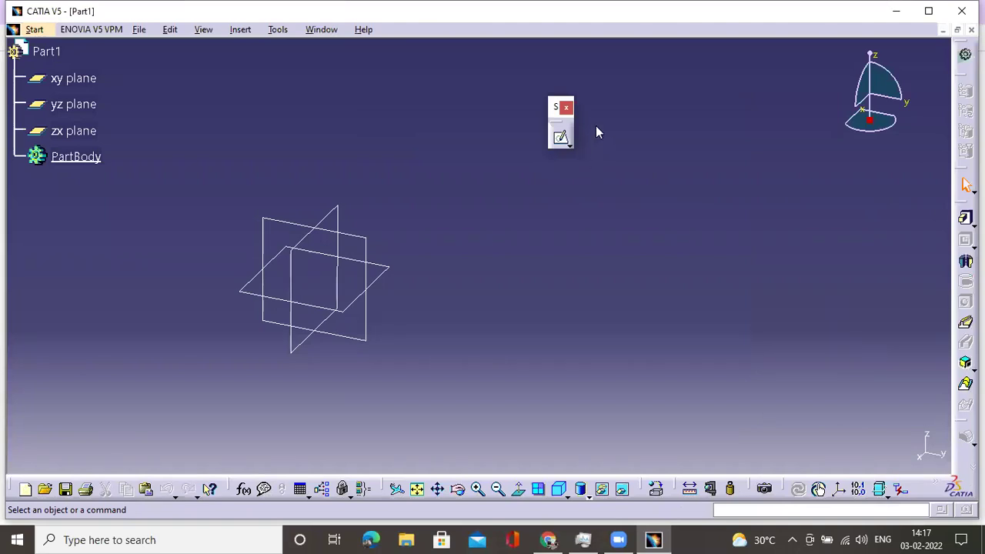
left_click_drag(966, 206, 597, 110)
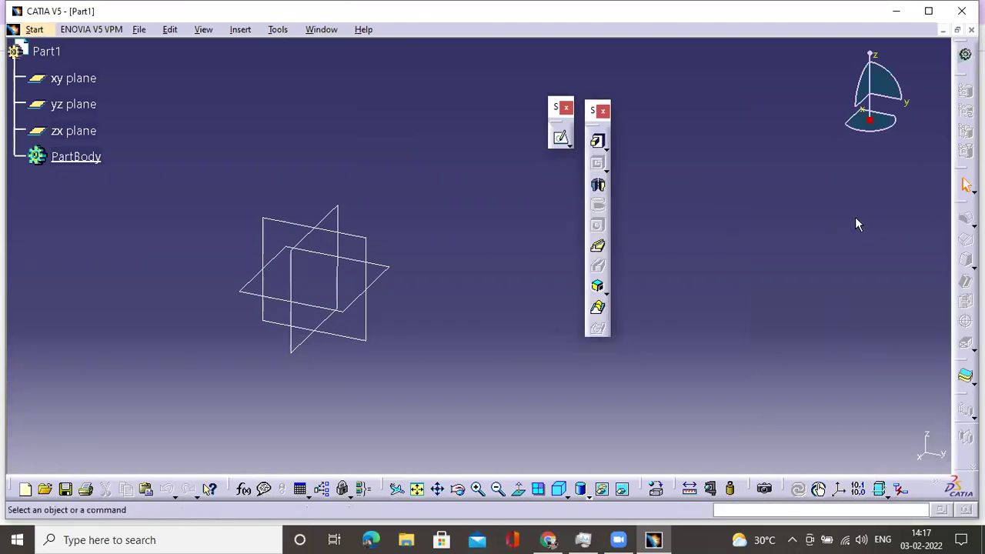
left_click_drag(627, 114, 625, 122)
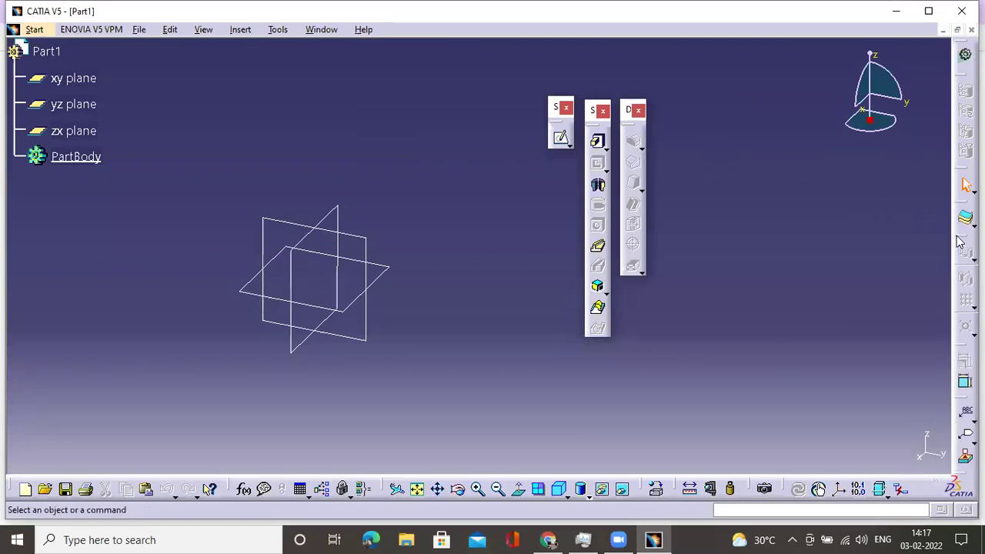
left_click_drag(662, 137, 659, 128)
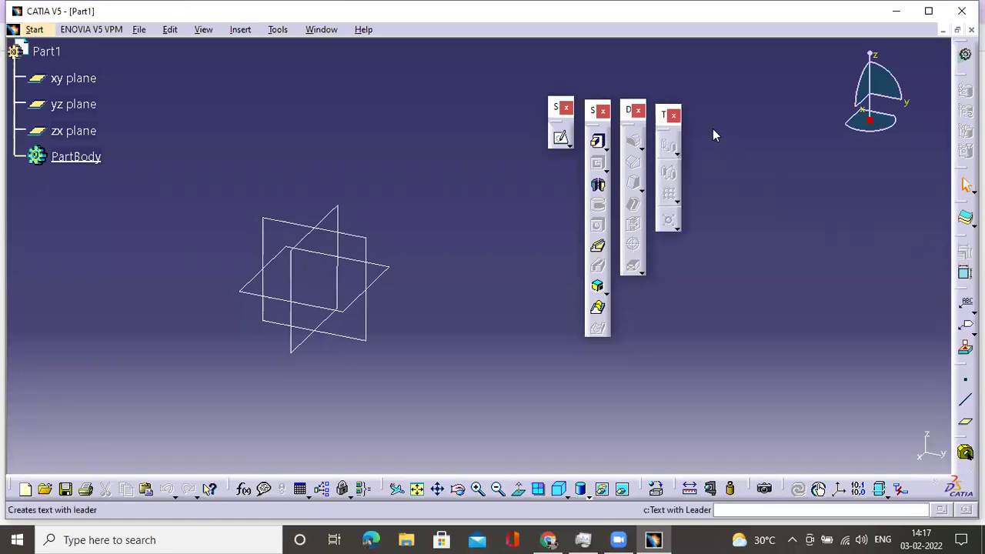
left_click_drag(700, 131, 700, 129)
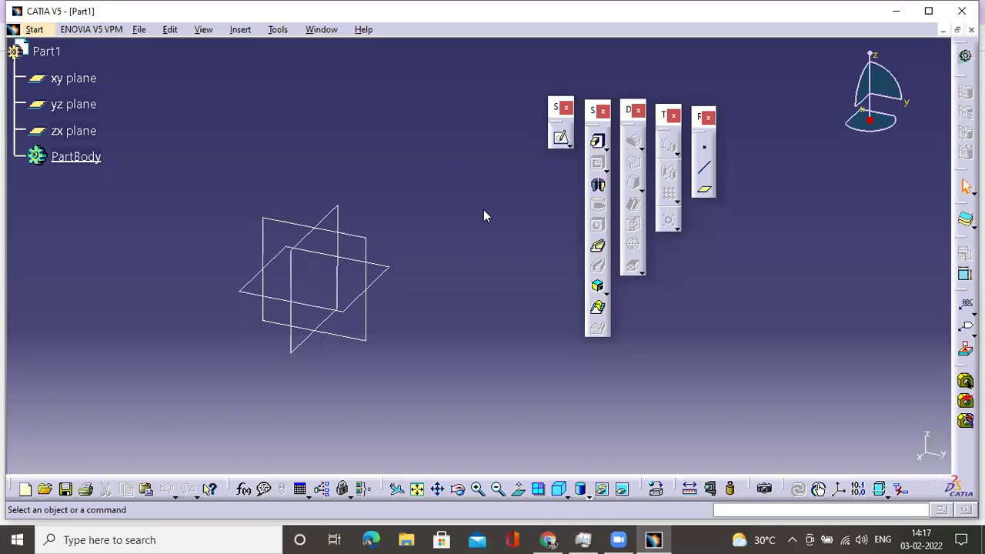
Step: Stack the floating Sketch-Based, Dress-Up and Transformation Features toolbars as horizontal rows, with Reference Elements beside Transformation Features
mouse_move(483, 209)
left_mouse_down()
mouse_move(461, 176)
mouse_move(487, 192)
mouse_move(472, 189)
left_mouse_up()
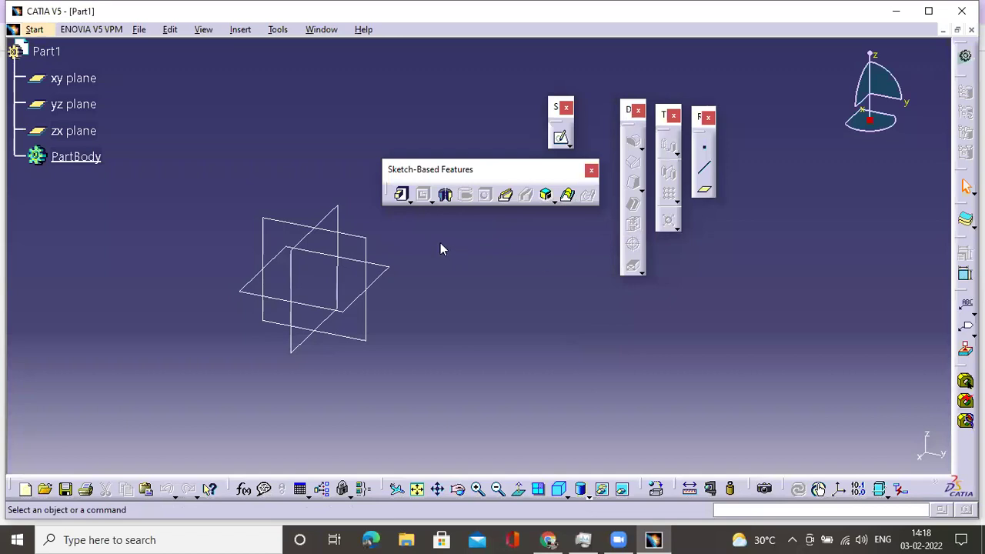
left_click_drag(401, 215, 401, 215)
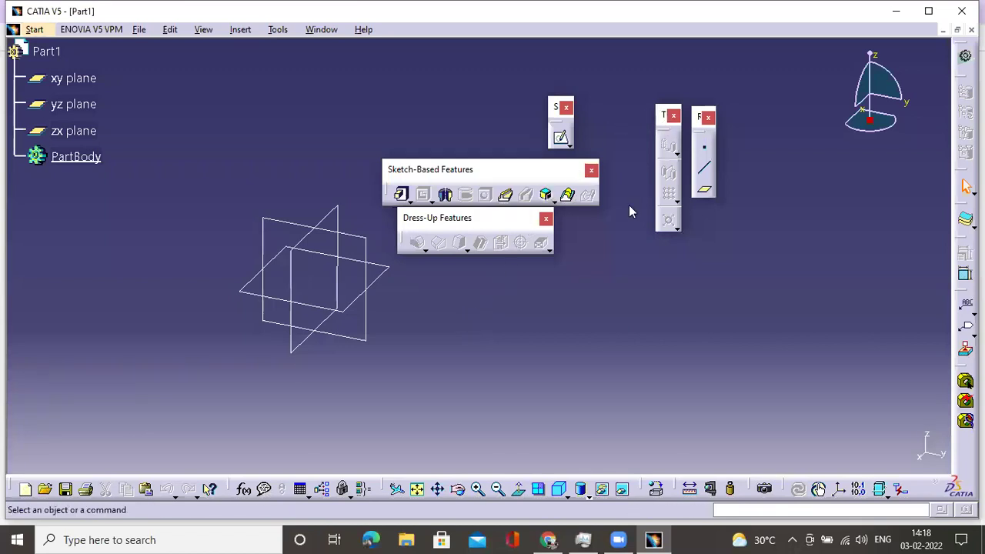
mouse_move(413, 274)
left_mouse_down()
mouse_move(411, 248)
mouse_move(412, 261)
left_mouse_up()
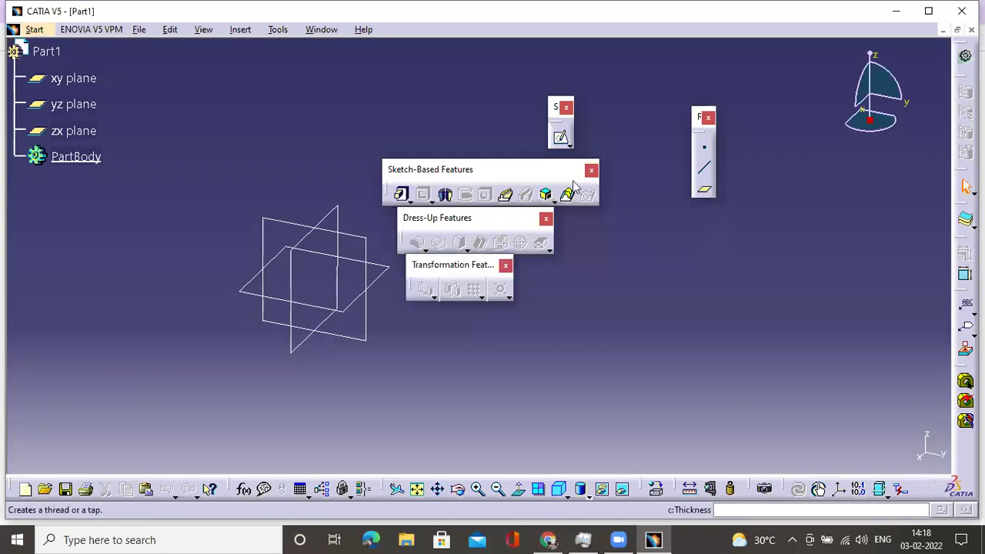
left_click_drag(695, 124, 526, 269)
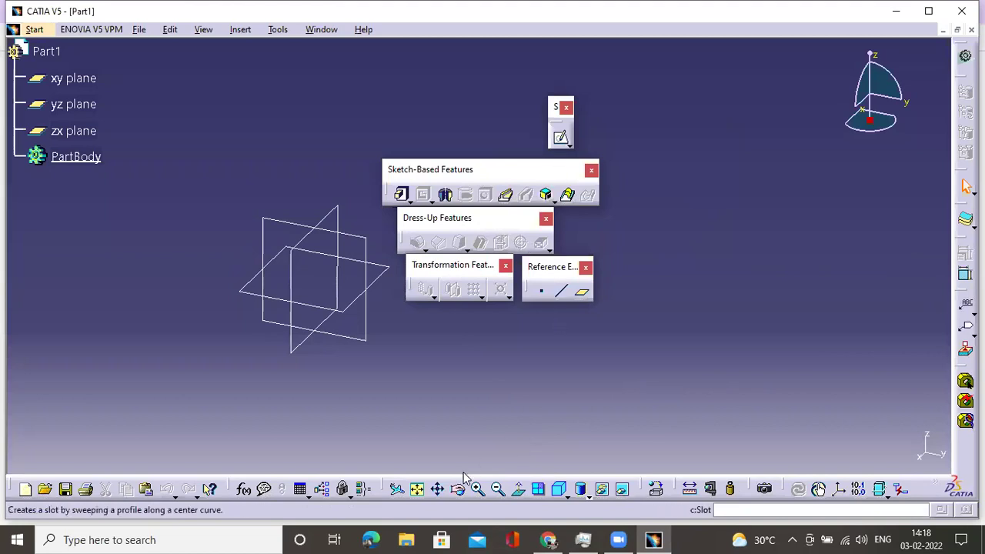
Step: Undock the View, Apply Material, Measure and Dynamic Sectioning toolbars and float them in one row beneath the Transformation Features toolbar
left_click_drag(414, 359, 414, 329)
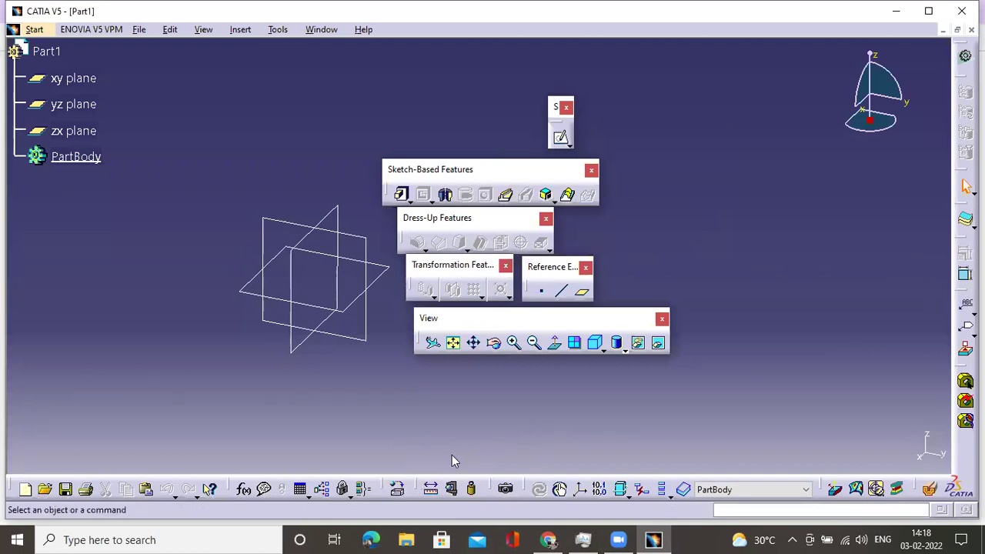
left_click_drag(685, 337, 731, 329)
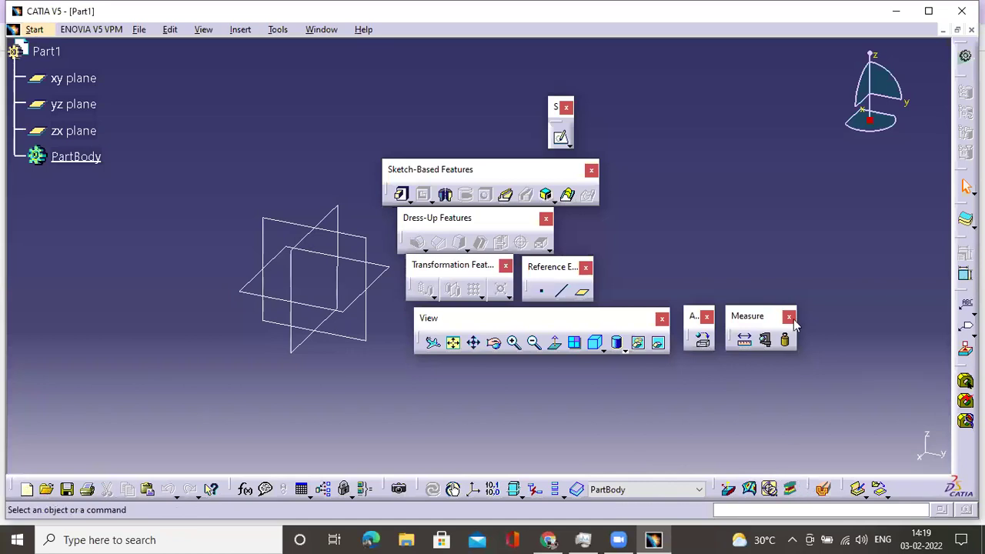
left_click_drag(807, 334, 808, 335)
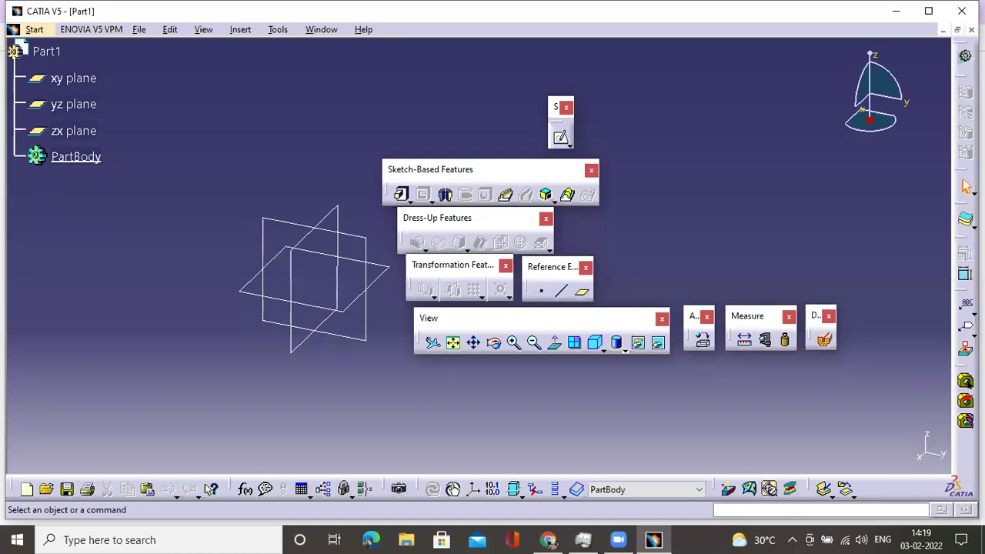
Step: Show the hidden Boolean Operations toolbar and float it beside the Reference Elements toolbar
right_click(955, 485)
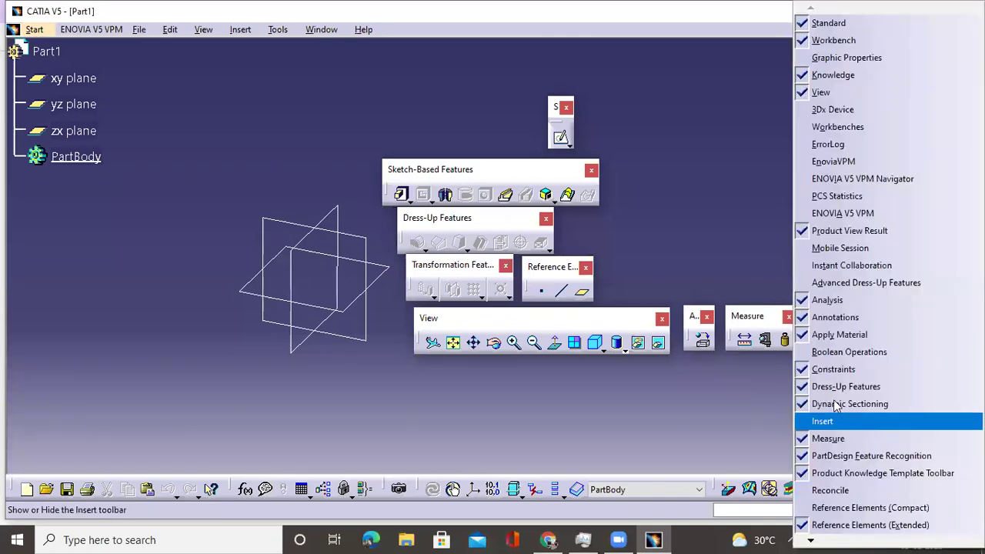
left_click(803, 360)
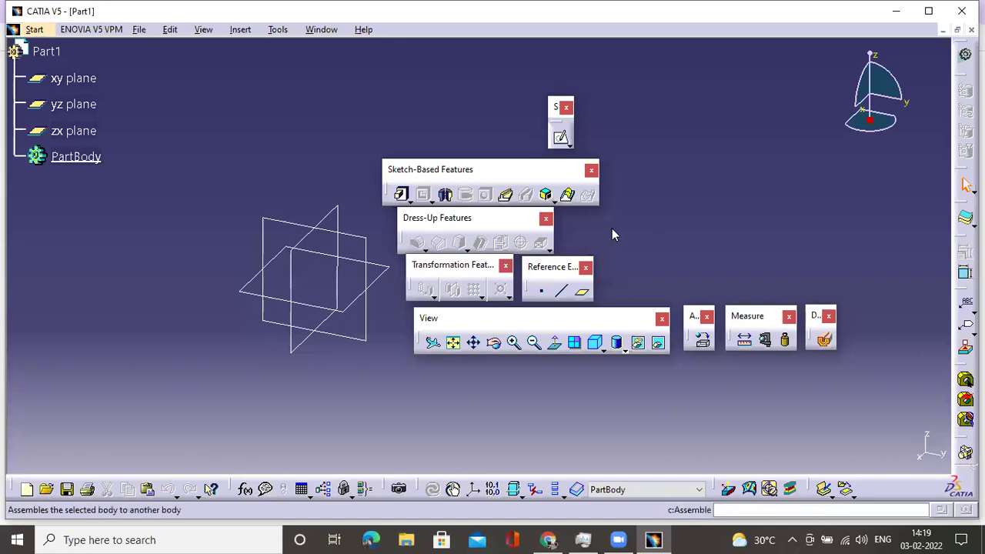
left_click_drag(611, 278, 610, 278)
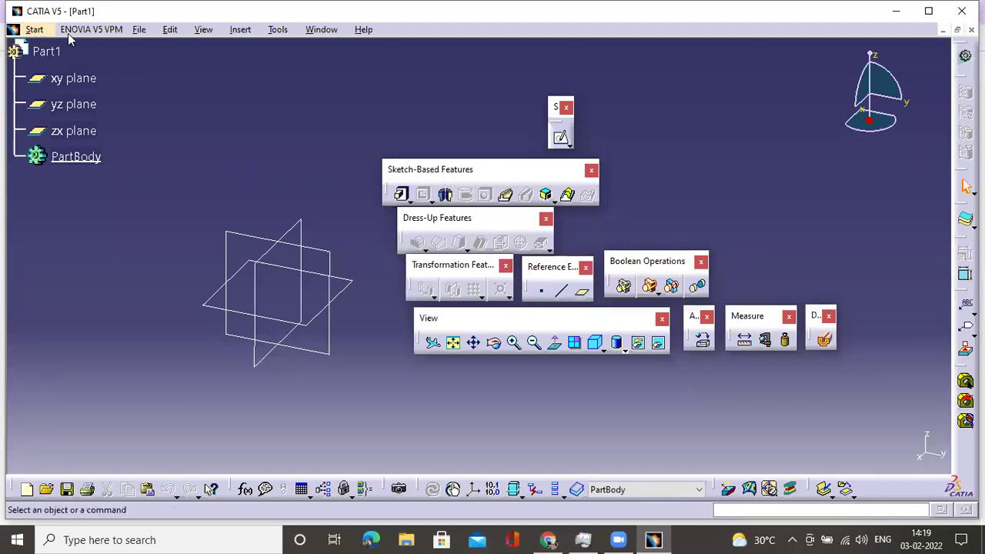
Step: Dock the Sketch-Based Features, Dress-Up Features, Transformation Features and Reference Elements toolbars in one row directly above the model view
left_click_drag(68, 36, 68, 38)
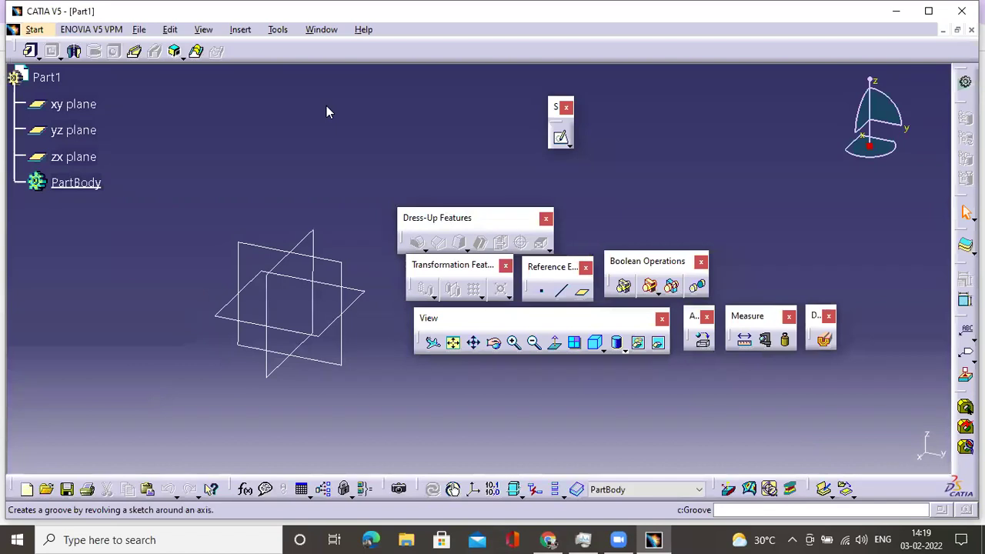
left_click_drag(437, 218, 289, 51)
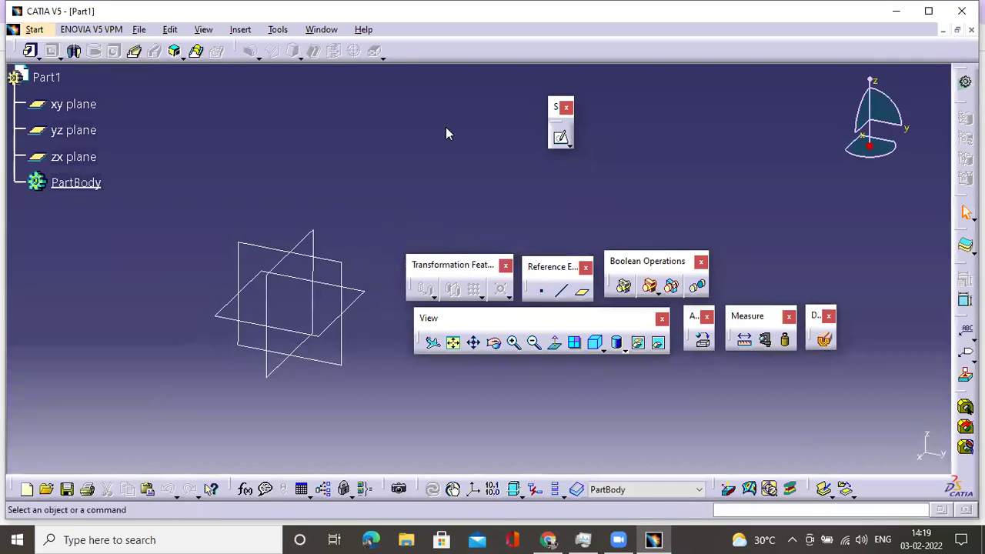
left_click_drag(452, 264, 435, 51)
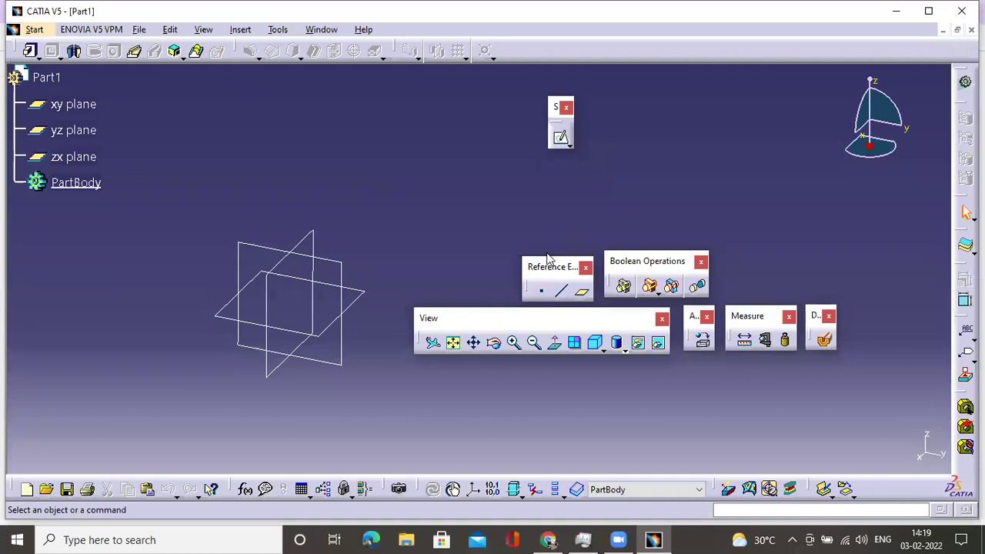
left_click_drag(548, 260, 542, 51)
Step: Dock the View, Apply Material and Measure toolbars in the toolbar row beneath the model view
left_click_drag(536, 330, 498, 475)
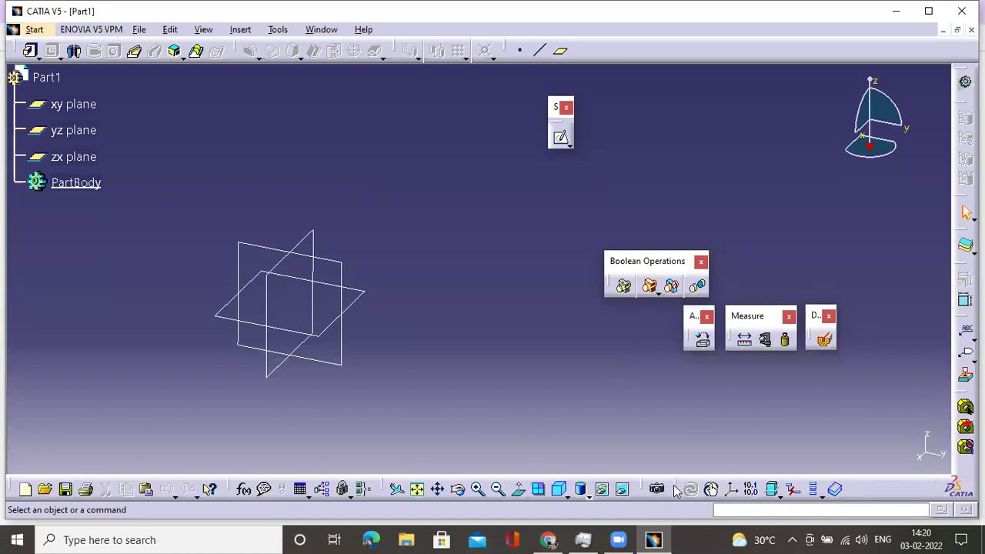
left_click_drag(649, 485, 652, 485)
left_click_drag(741, 314, 712, 467)
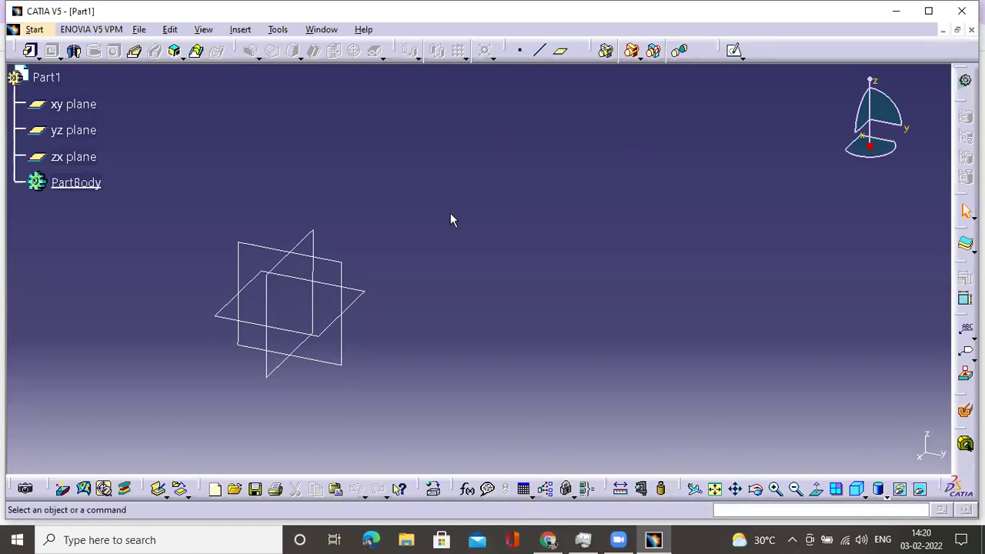
middle_click_drag(456, 293, 549, 268)
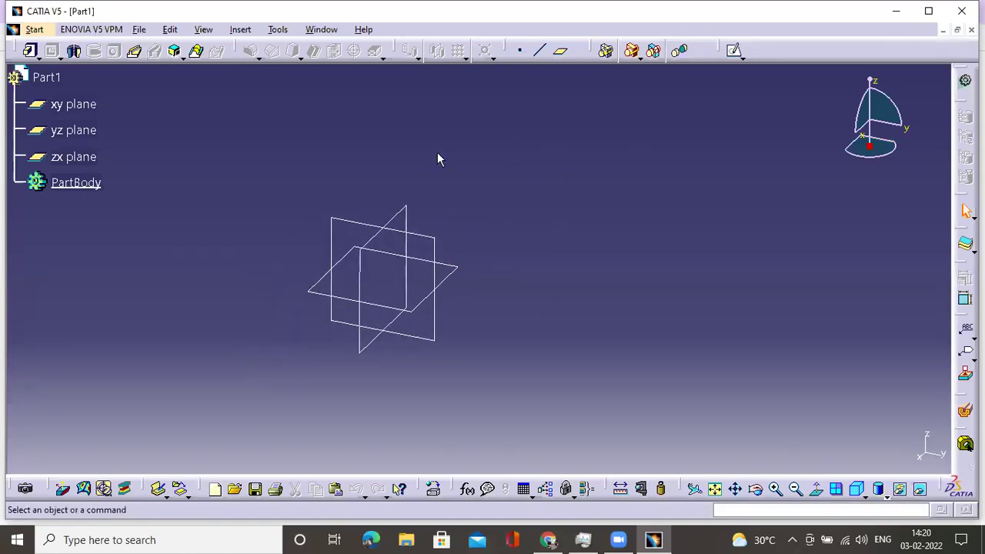
middle_click_drag(484, 260, 528, 251)
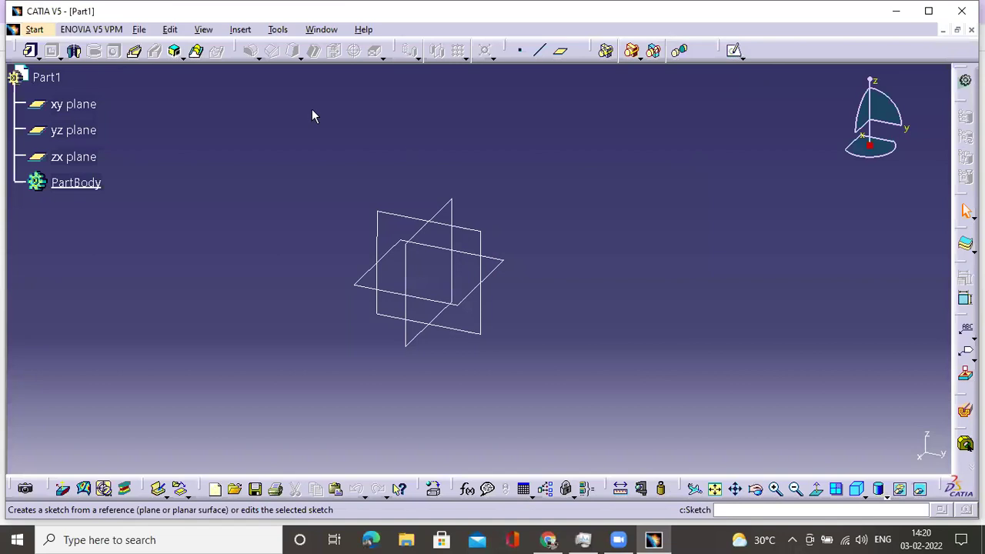
left_click(43, 79)
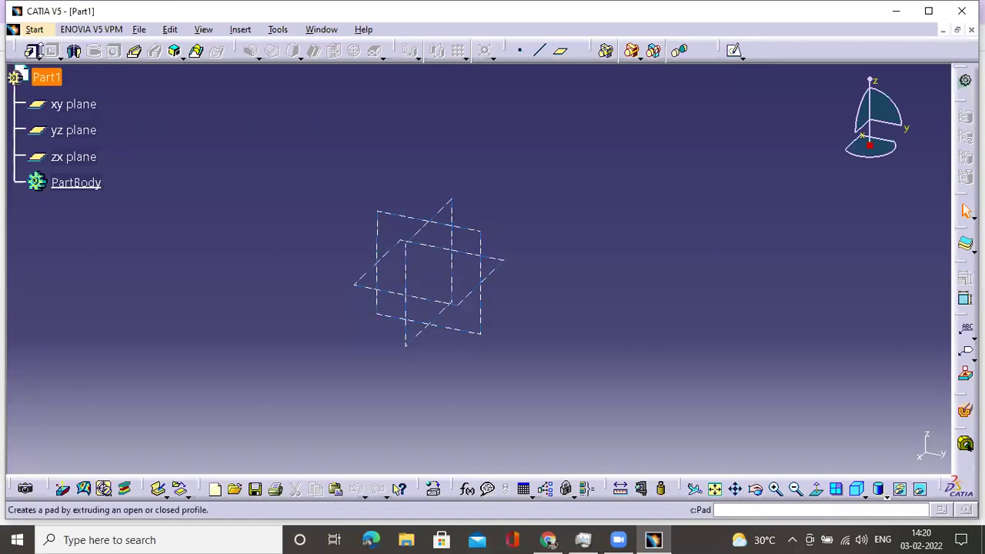
left_click(157, 152)
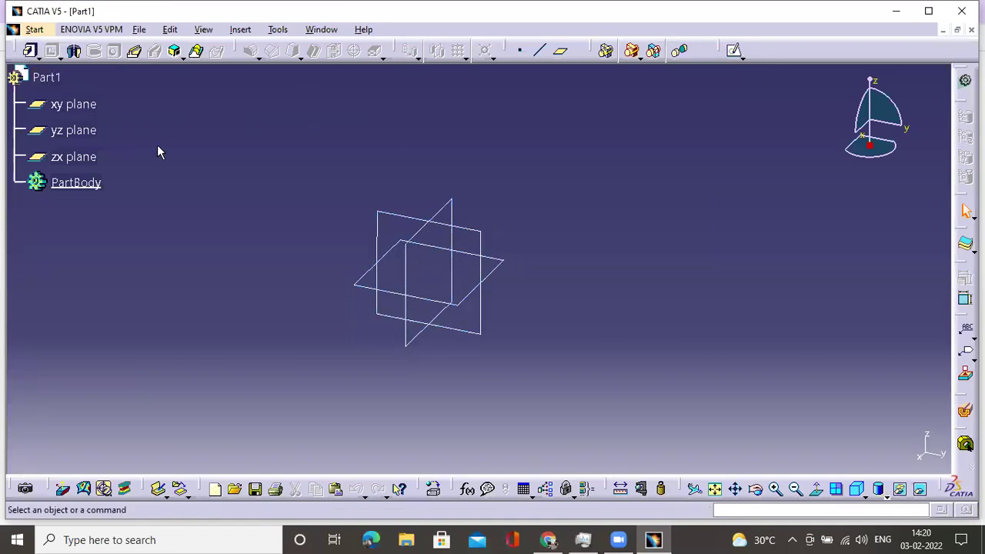
left_click(45, 77)
Step: Undock the Sketch-Based Features and Dress-Up Features toolbars and return each to the toolbar row above the model view
left_click_drag(22, 50, 182, 162)
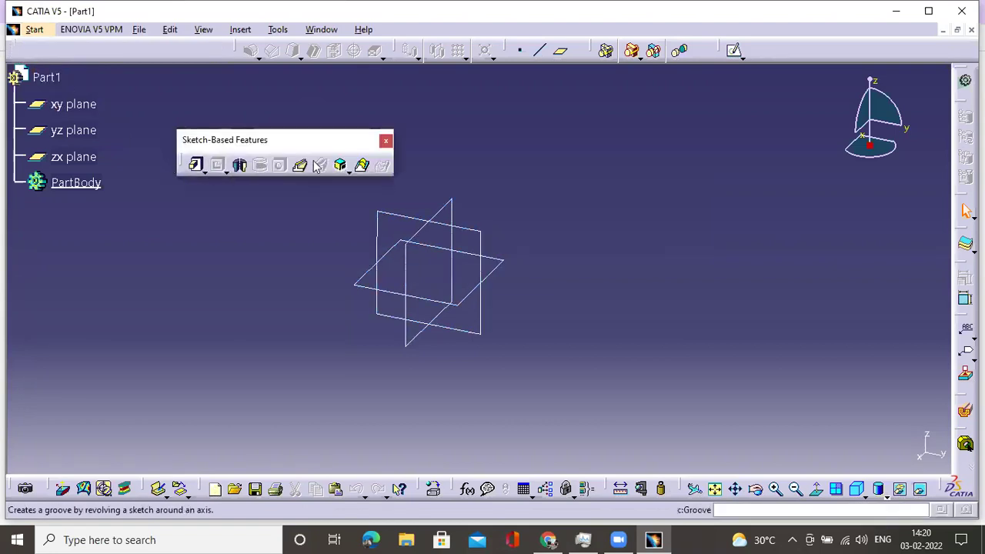
left_click_drag(312, 146, 143, 39)
left_click_drag(236, 43, 244, 115)
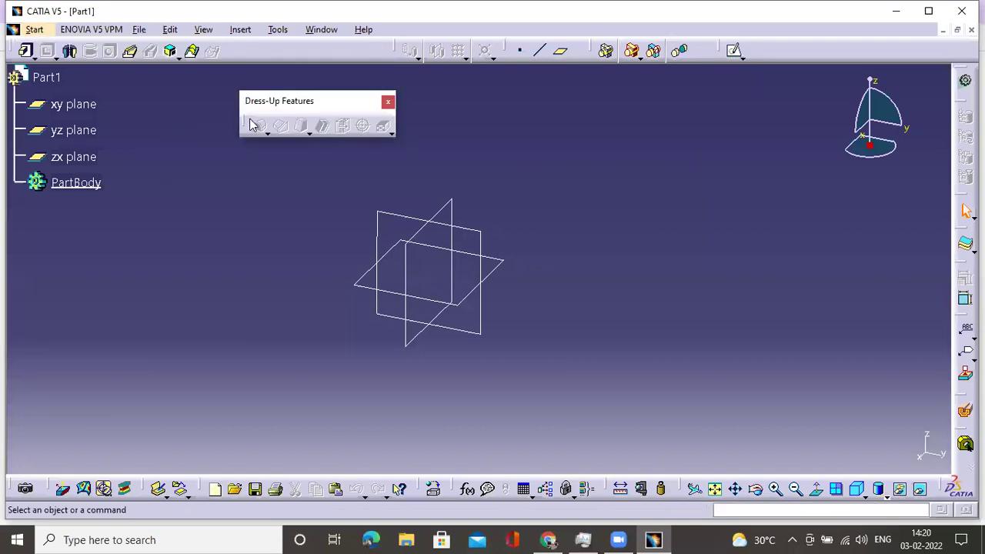
double_click(291, 100)
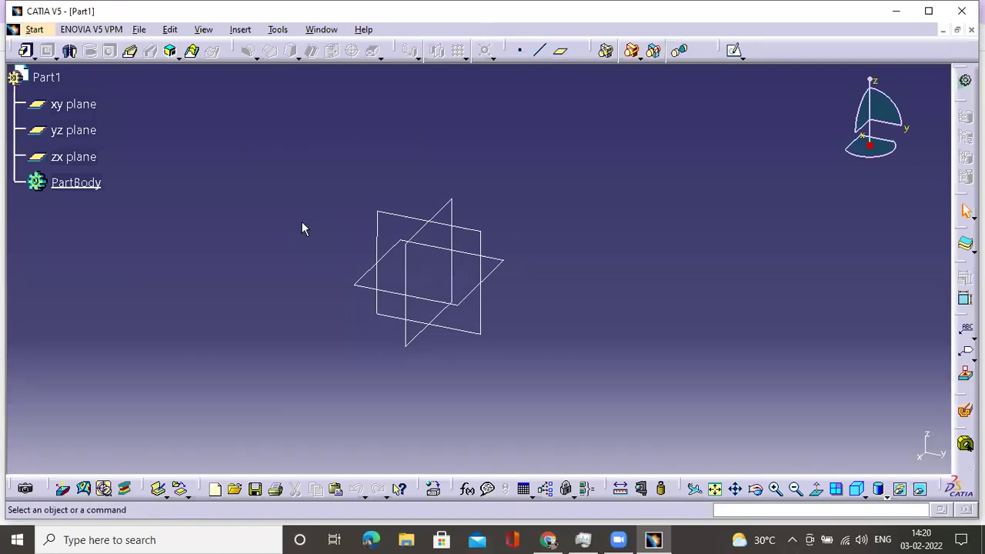
middle_click_drag(313, 237, 336, 240)
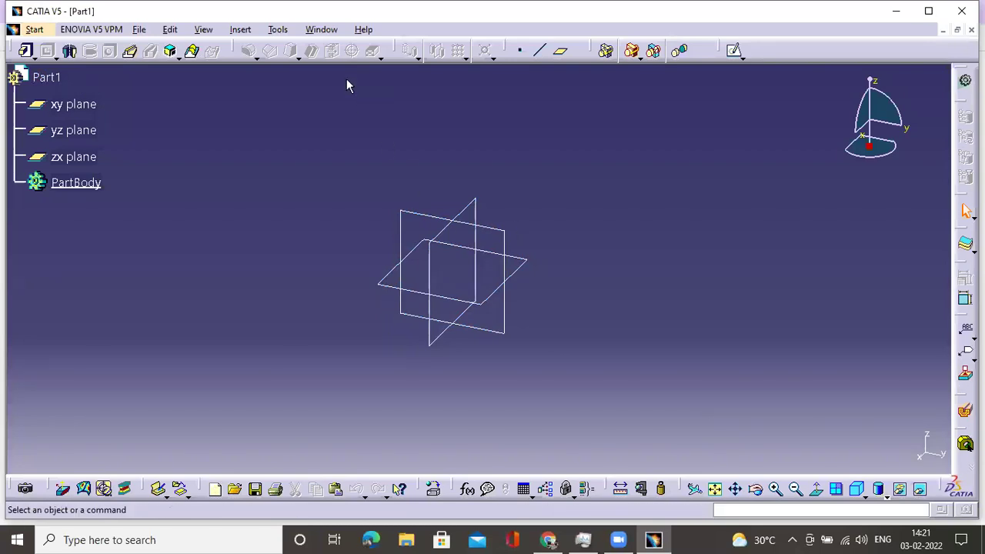
key("alt+t")
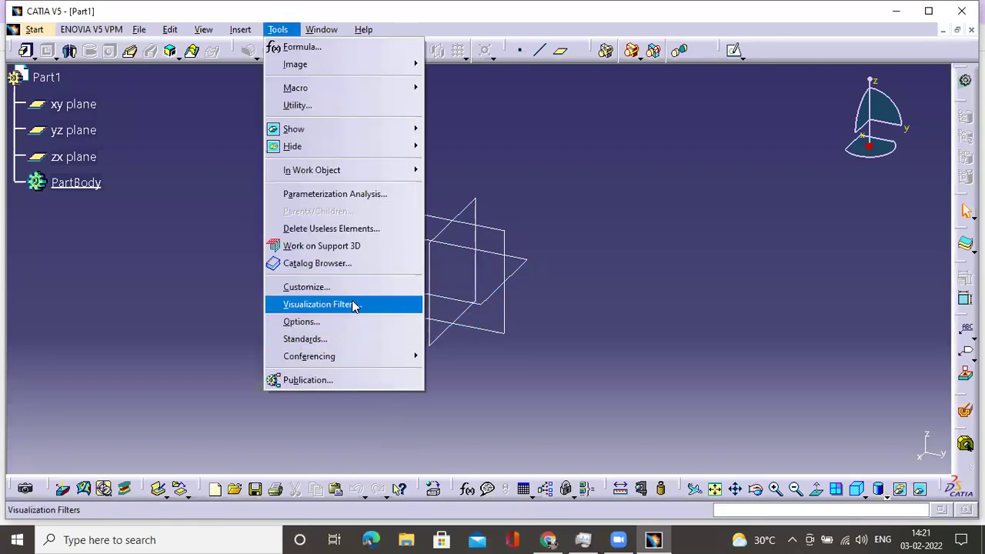
left_click(731, 287)
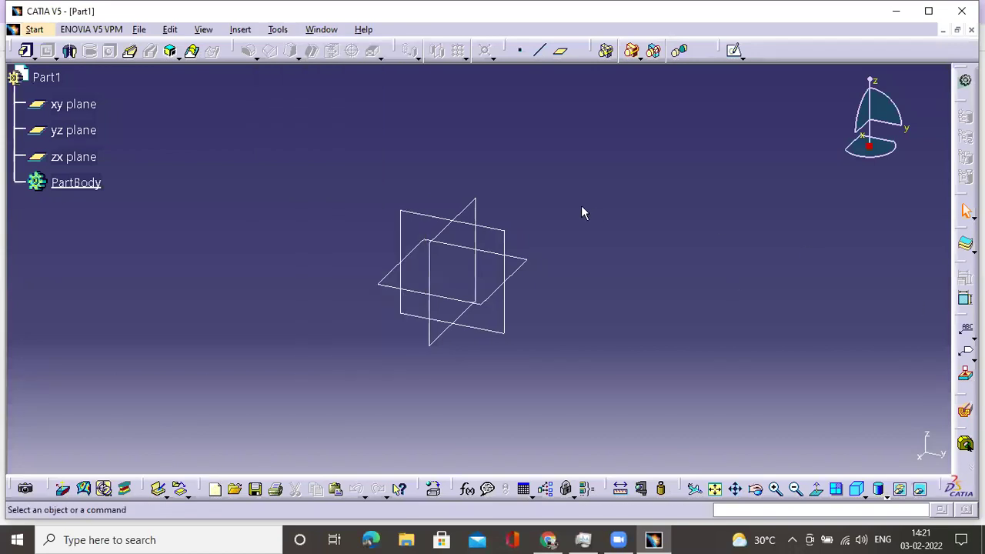
middle_click_drag(595, 307, 566, 303)
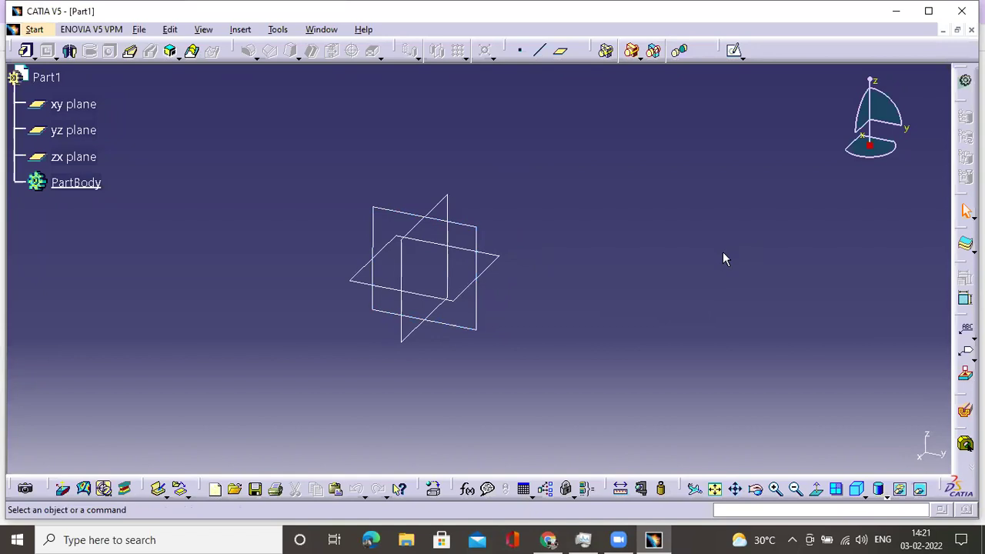
middle_click_drag(485, 267, 534, 286)
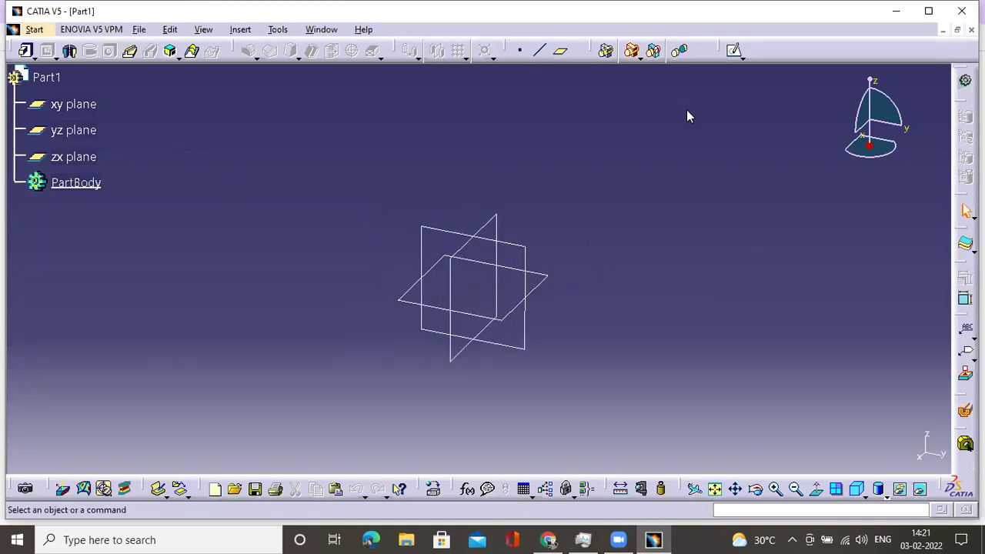
Step: Close the Sketcher toolbar and restore it to the toolbar row above the model view
left_click_drag(727, 50, 696, 96)
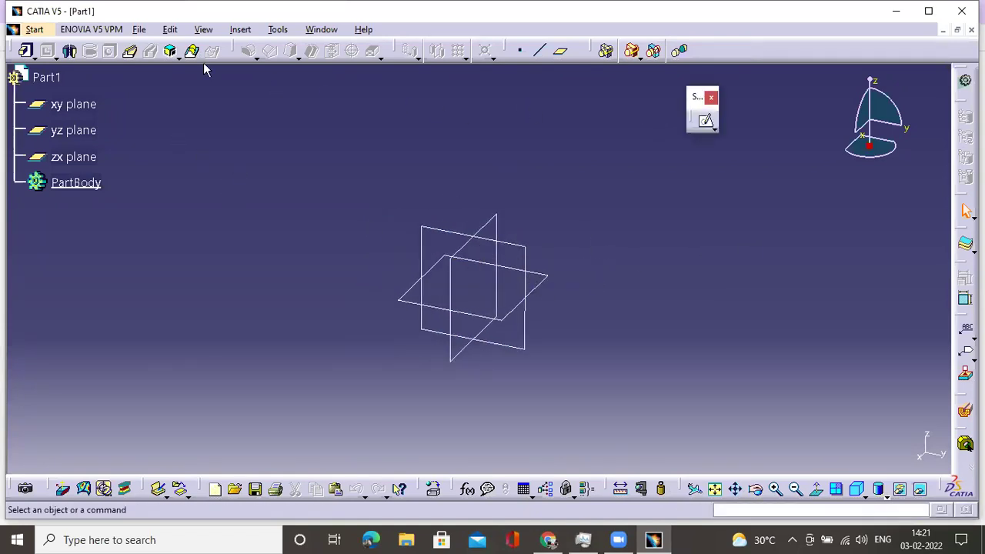
left_click(711, 98)
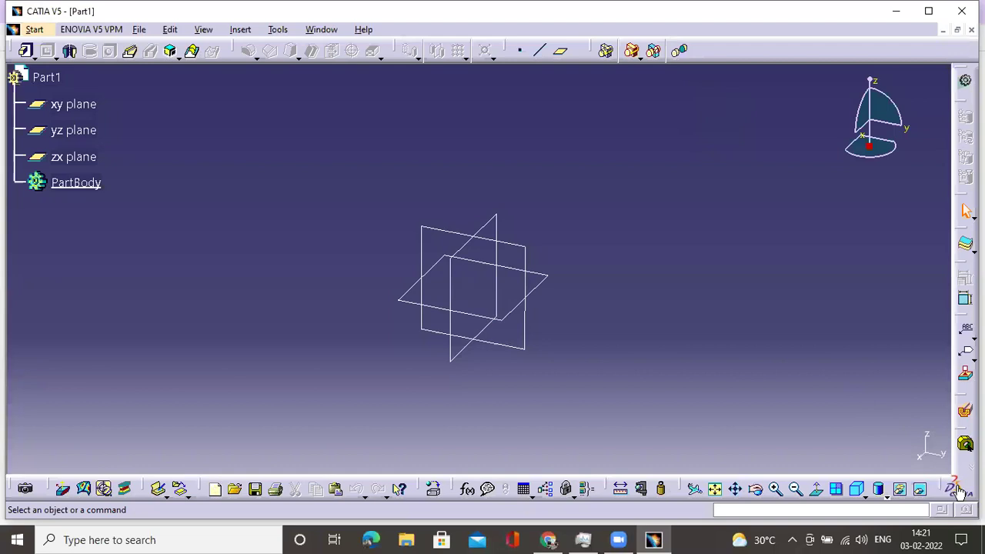
right_click(956, 491)
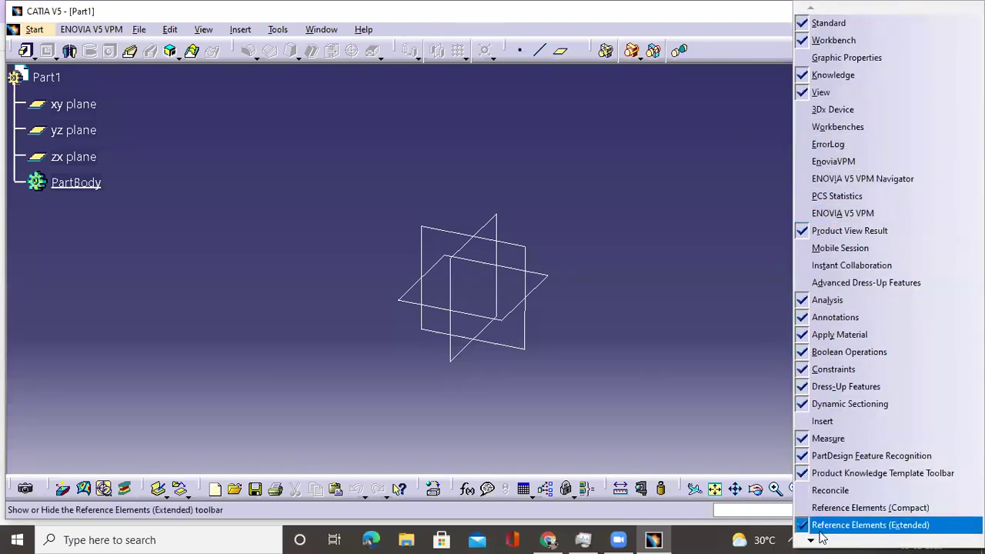
mouse_move(812, 537)
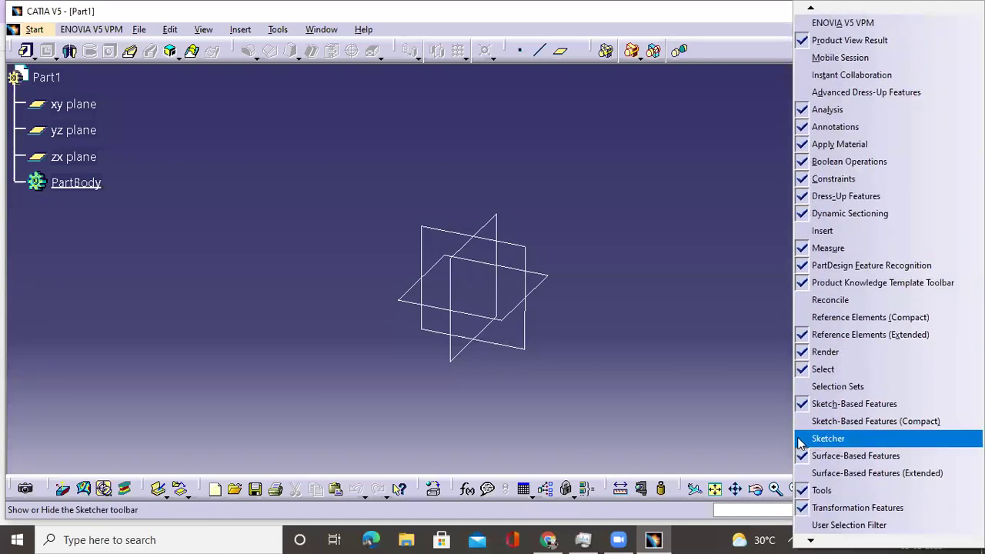
left_click(803, 440)
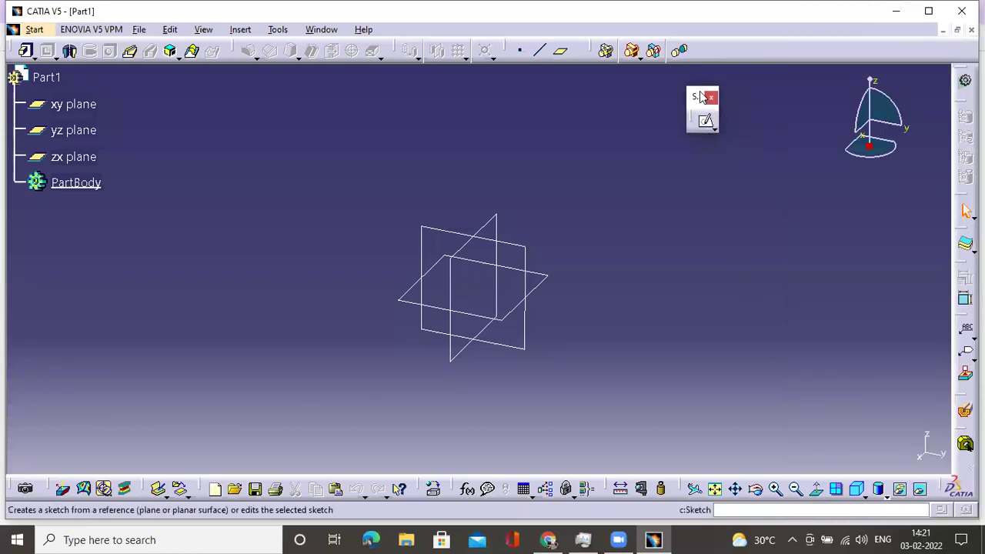
double_click(702, 96)
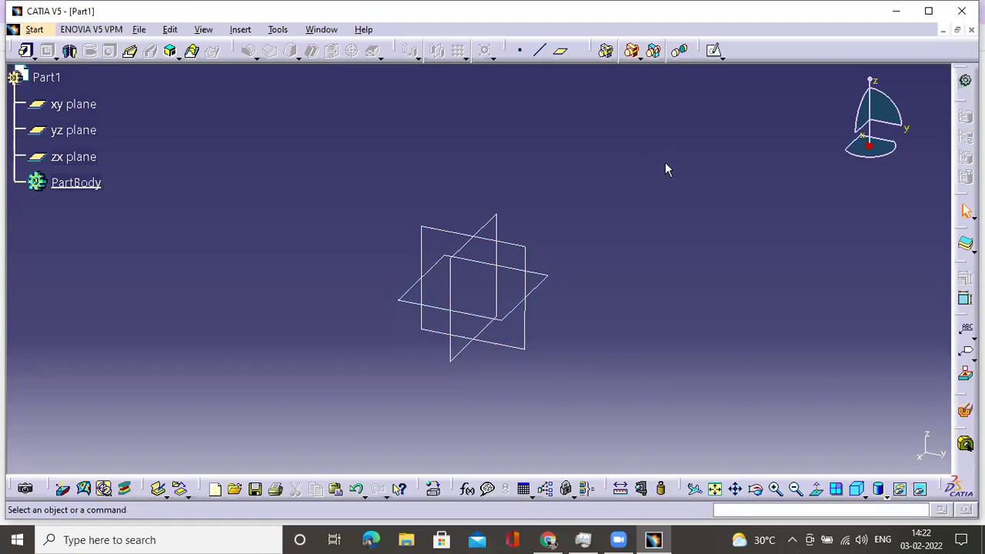
Step: Hide the xy, yz and zx reference planes together
left_click_drag(662, 165, 316, 414)
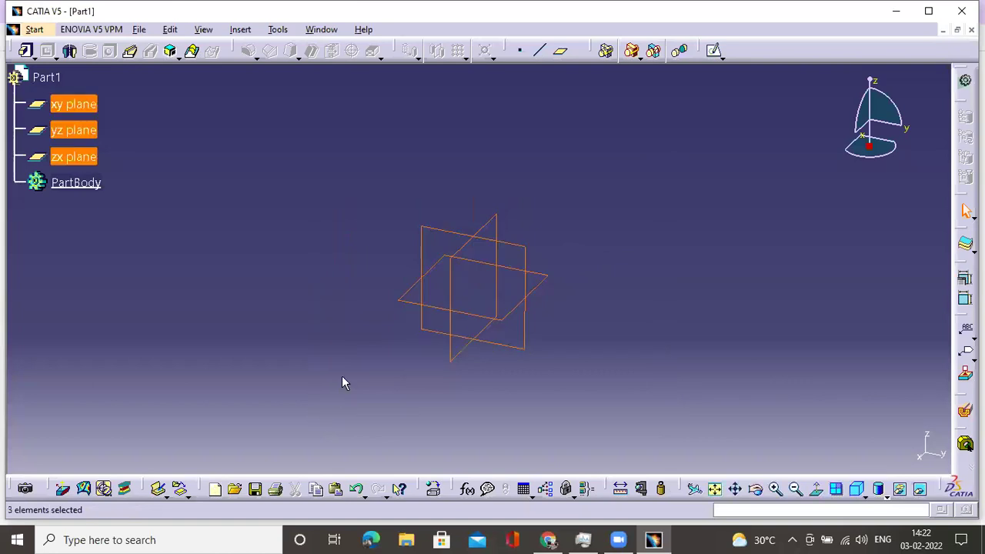
right_click(479, 232)
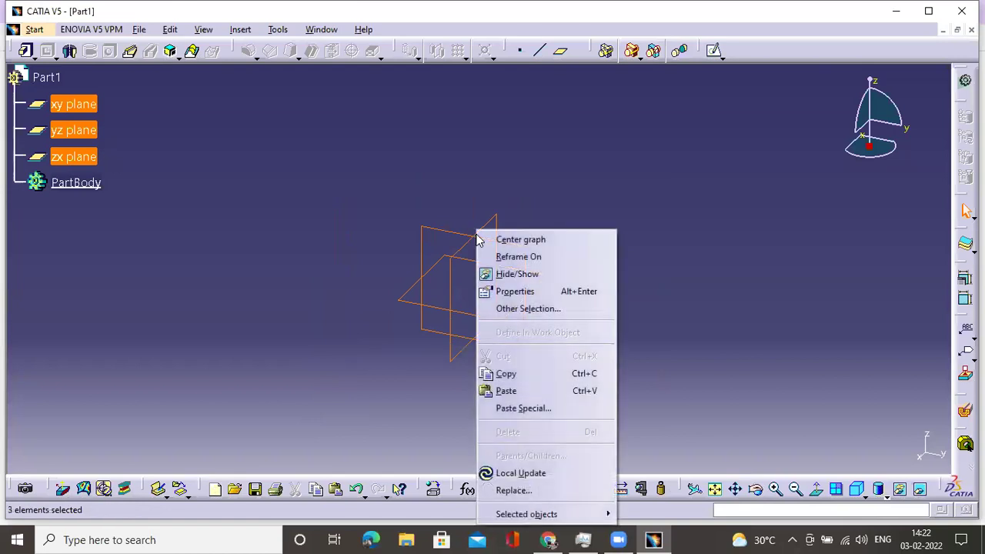
left_click(528, 278)
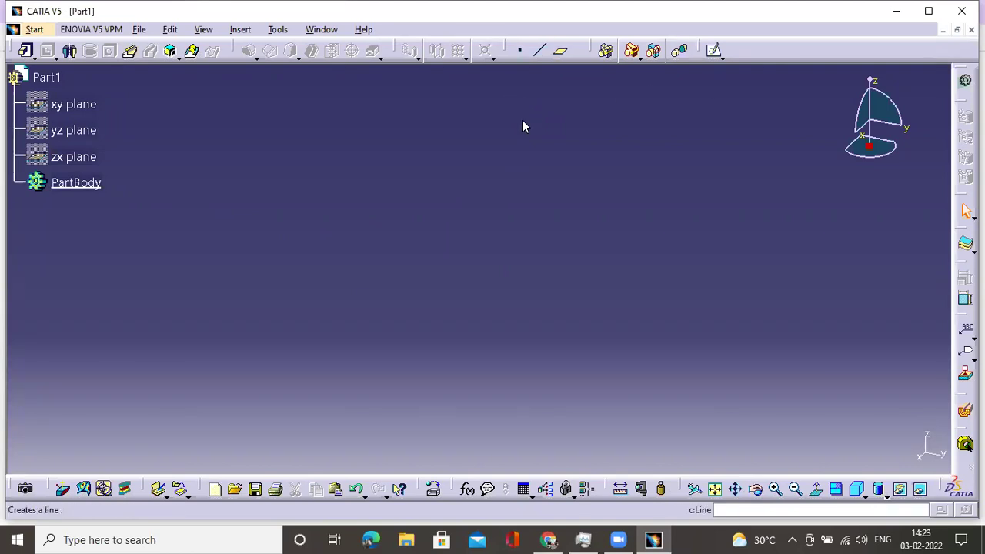
Step: Float the Reference Elements toolbar over the model view and create a Coordinates point at X 0 mm, Y 0 mm, Z 0 mm
left_click_drag(509, 50, 573, 116)
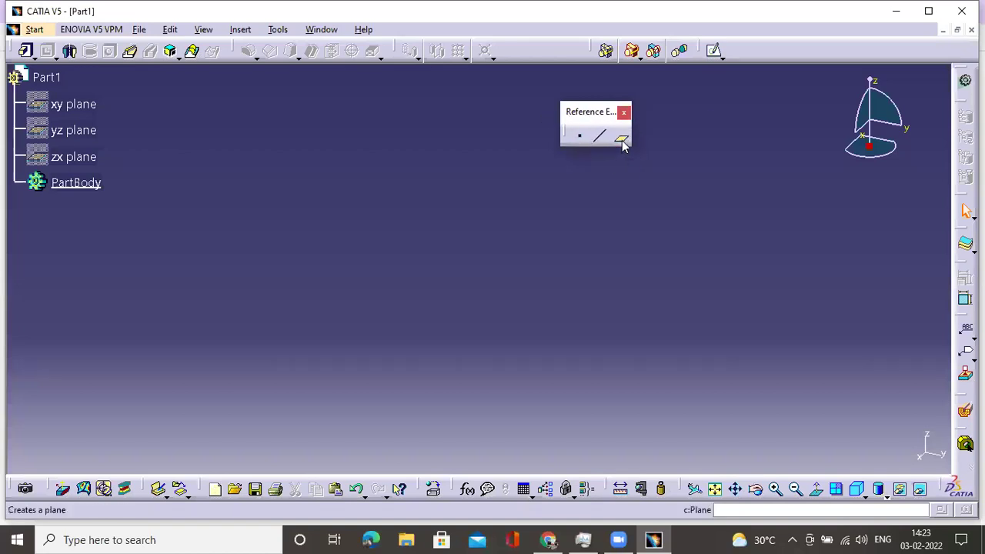
left_click(582, 137)
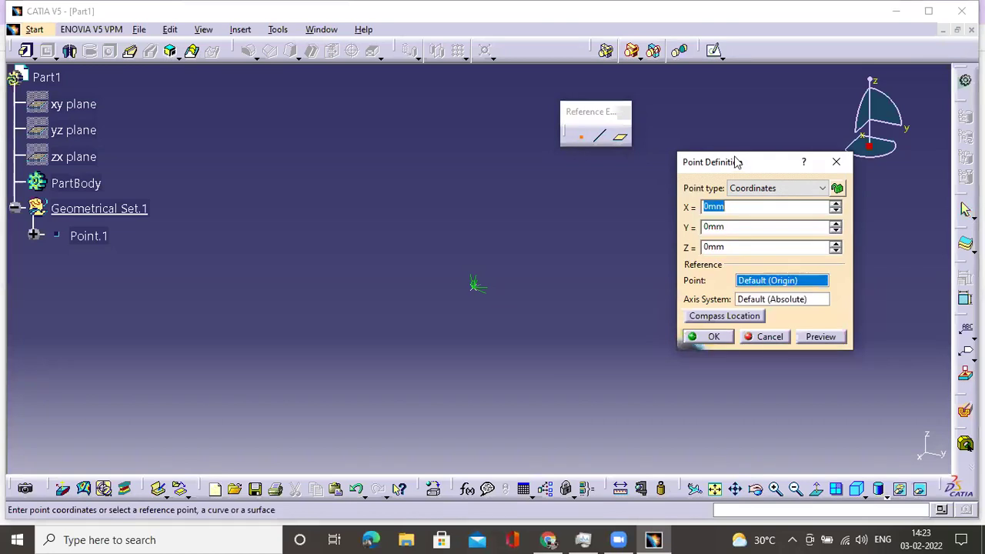
left_click_drag(736, 160, 697, 104)
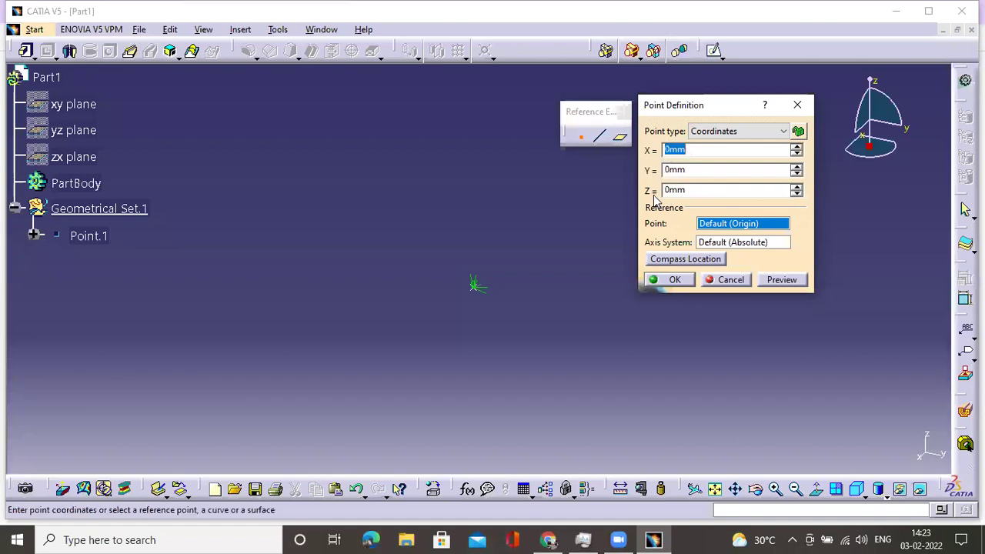
left_click(687, 170)
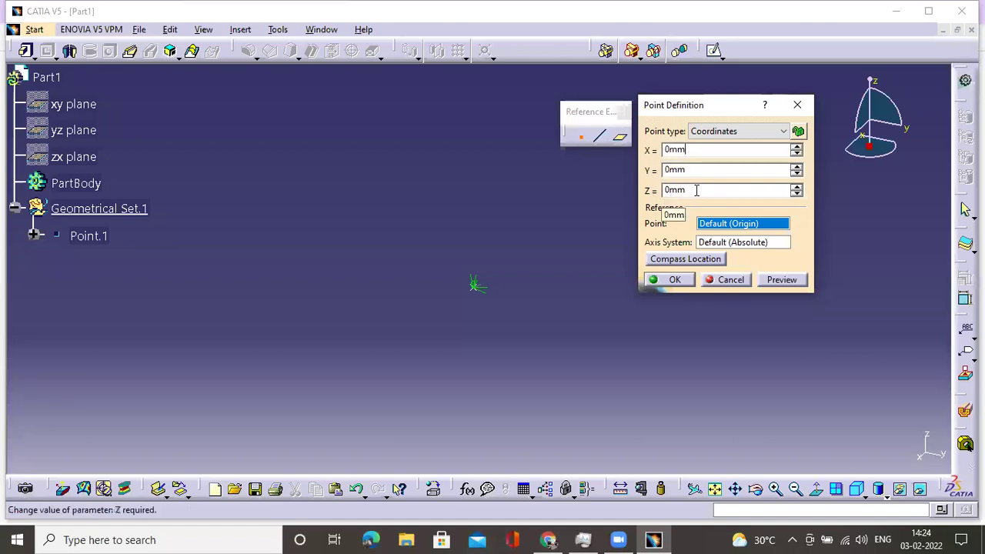
left_click(675, 280)
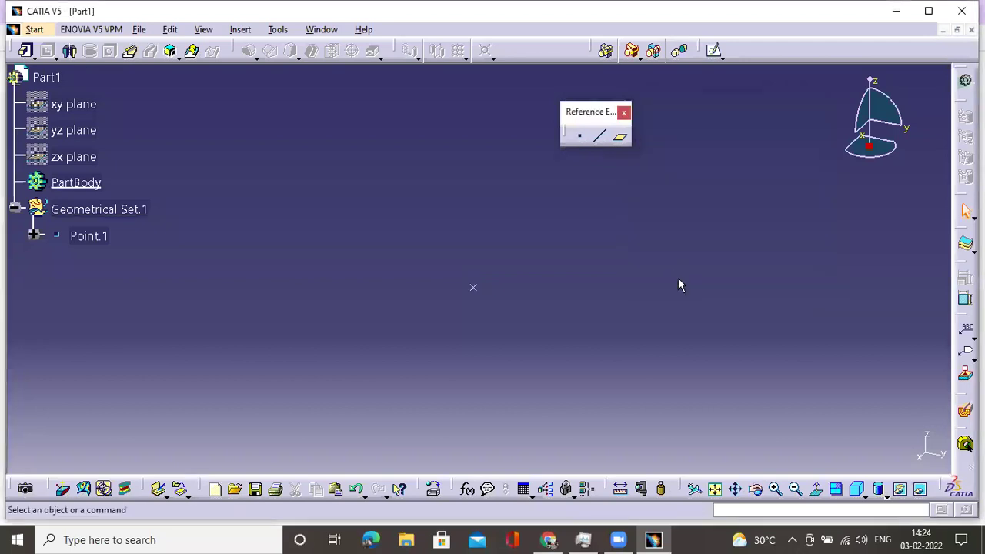
Step: Insert a Standard axis system with Point.1 as its origin
mouse_move(479, 284)
middle_mouse_down()
mouse_move(486, 279)
mouse_move(462, 275)
middle_mouse_up()
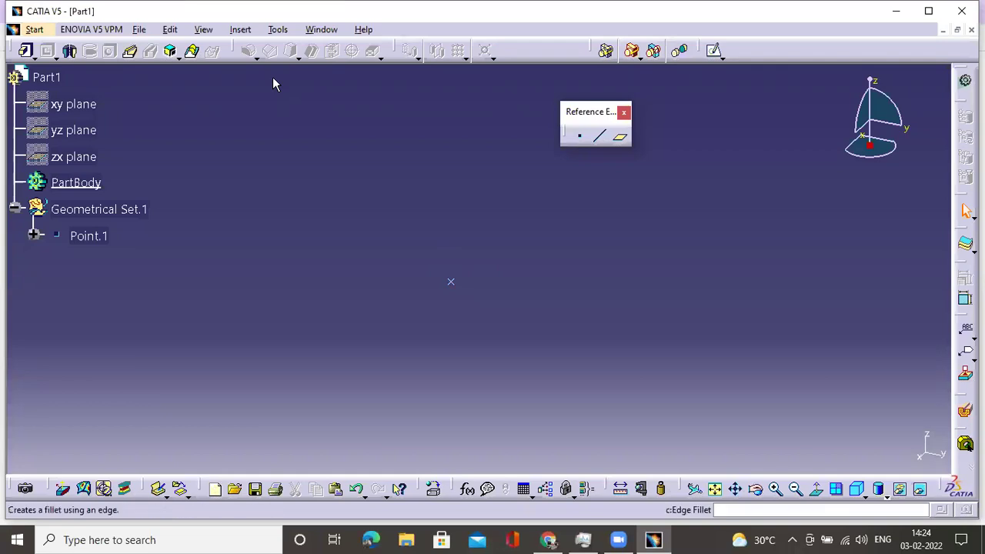
key("alt+i")
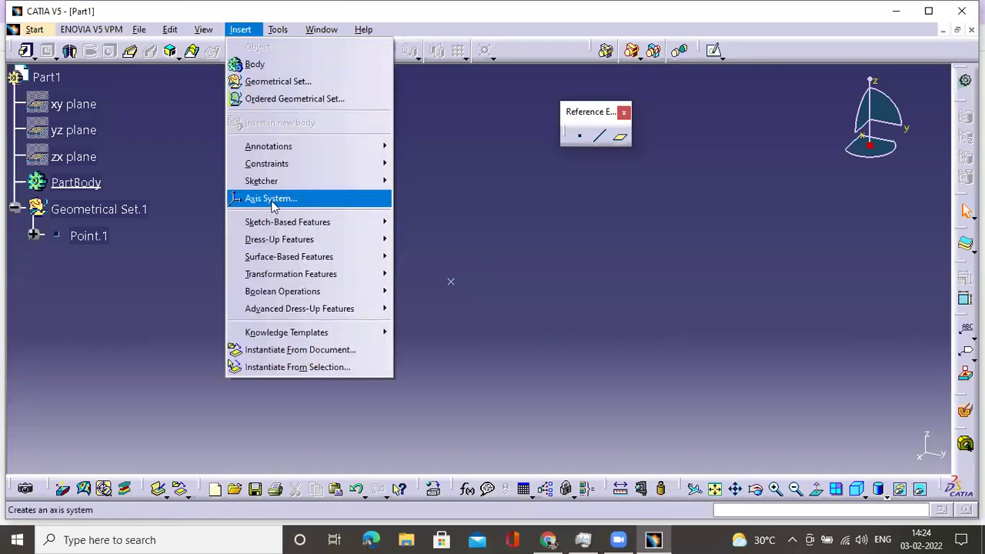
left_click(271, 200)
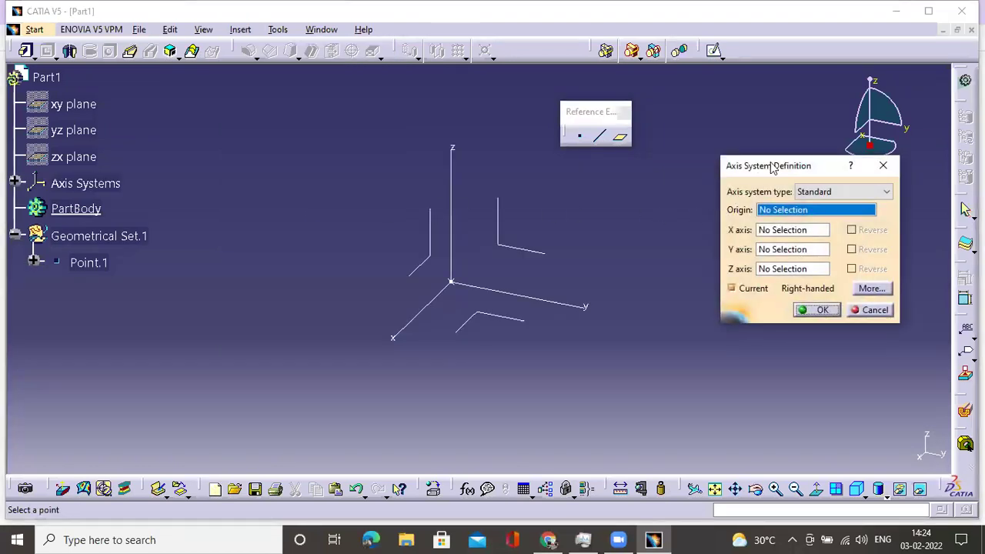
left_click_drag(772, 166, 703, 160)
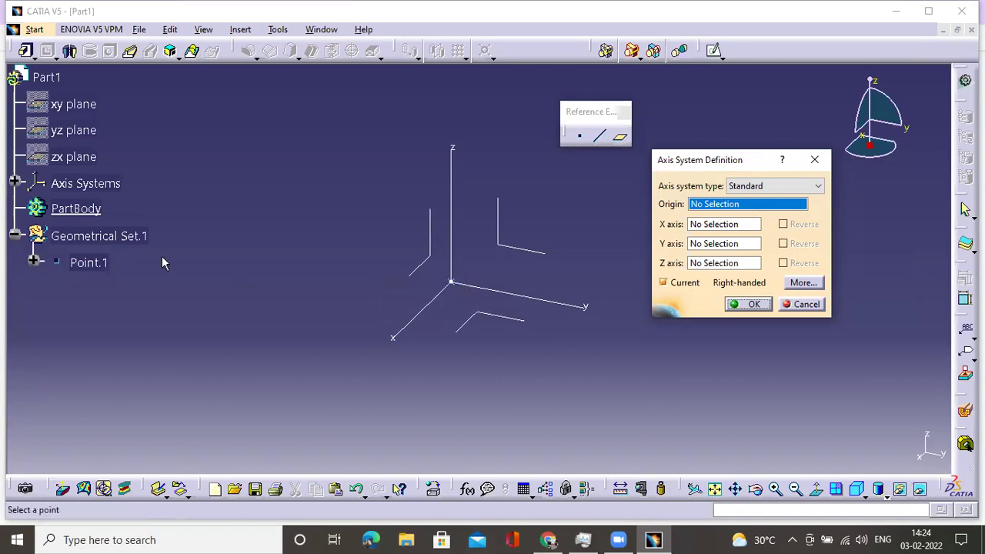
left_click(93, 263)
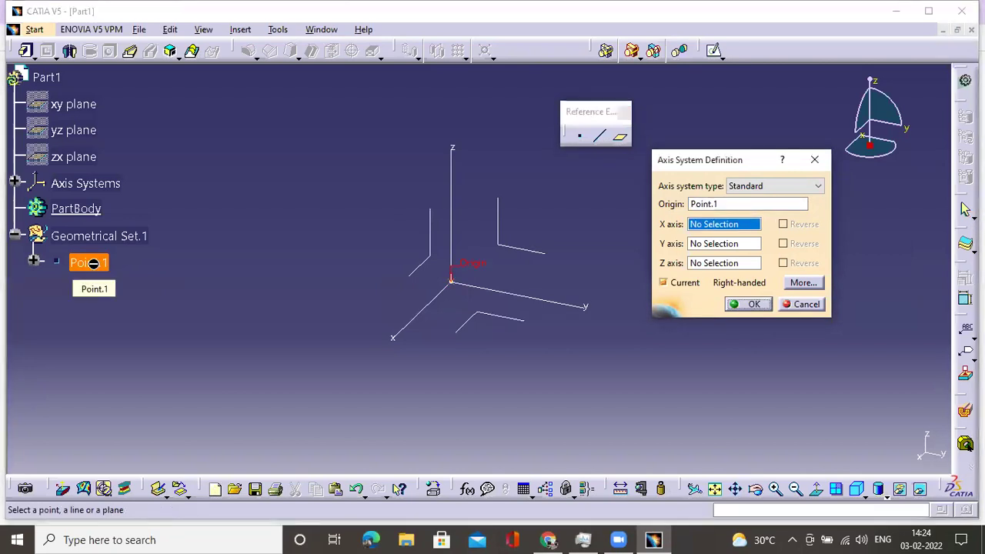
left_click(743, 305)
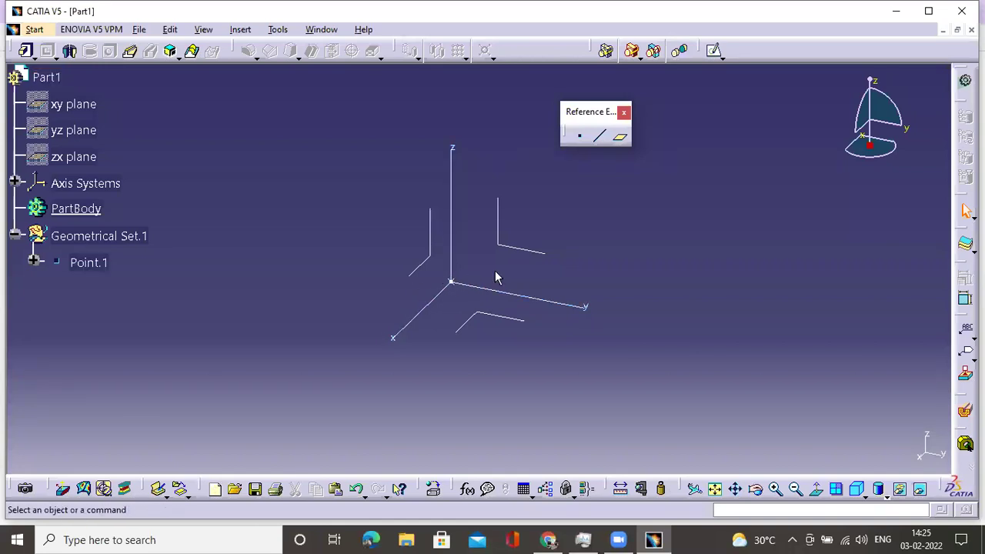
Step: Collapse the geometrical set in the specification tree and select the XY plane of the axis system
left_click(14, 236)
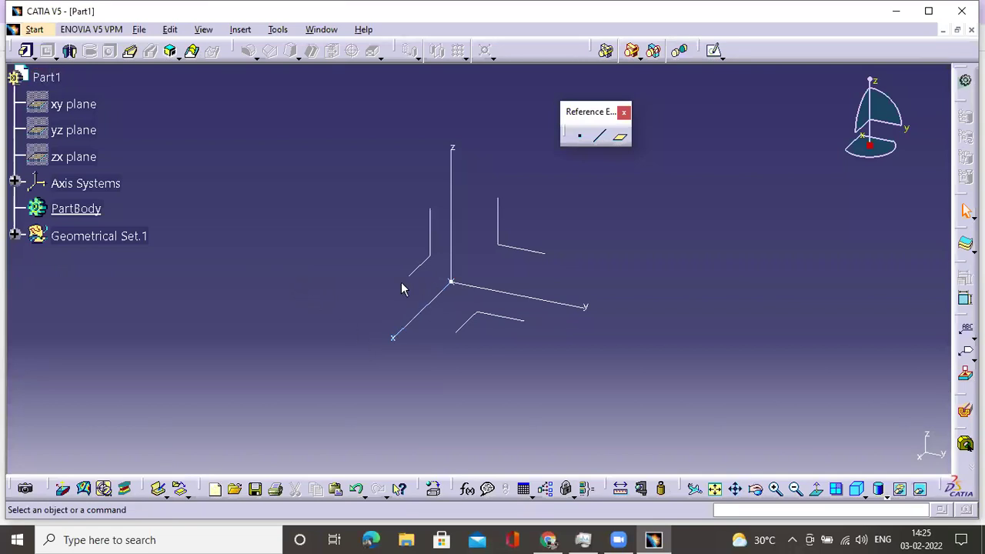
left_click(470, 323)
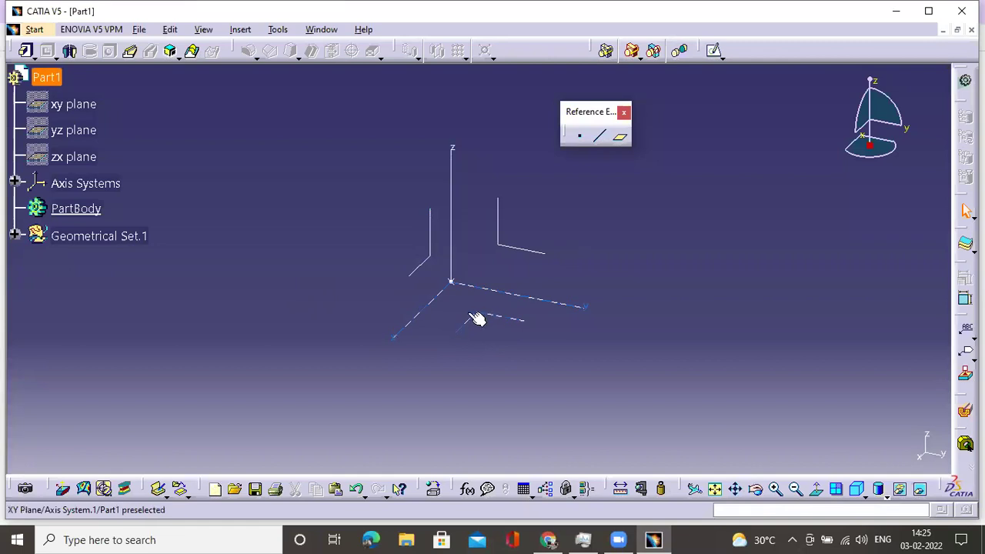
left_click(488, 316)
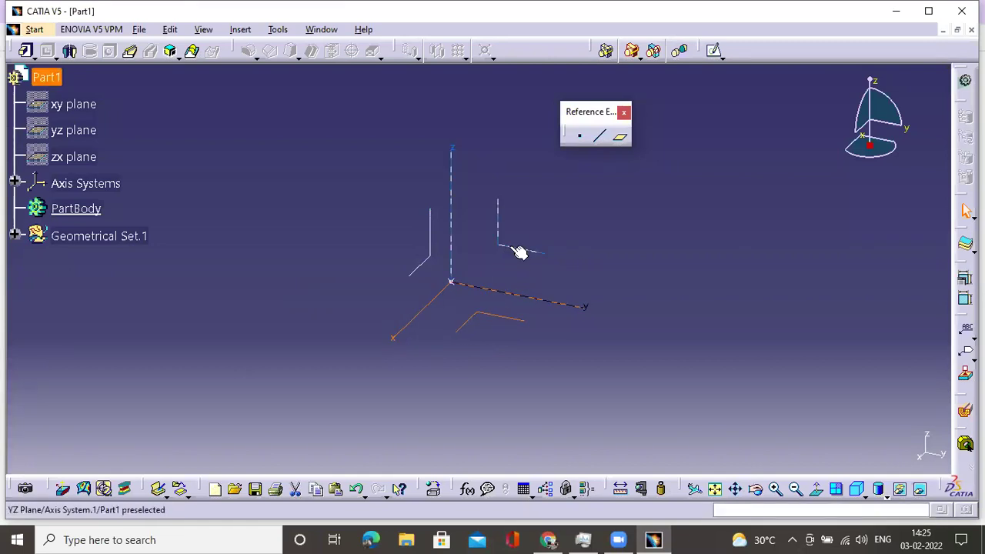
Step: Select the YZ plane and the ZX plane of the axis system one after the other, and clear the selection
left_click(512, 252)
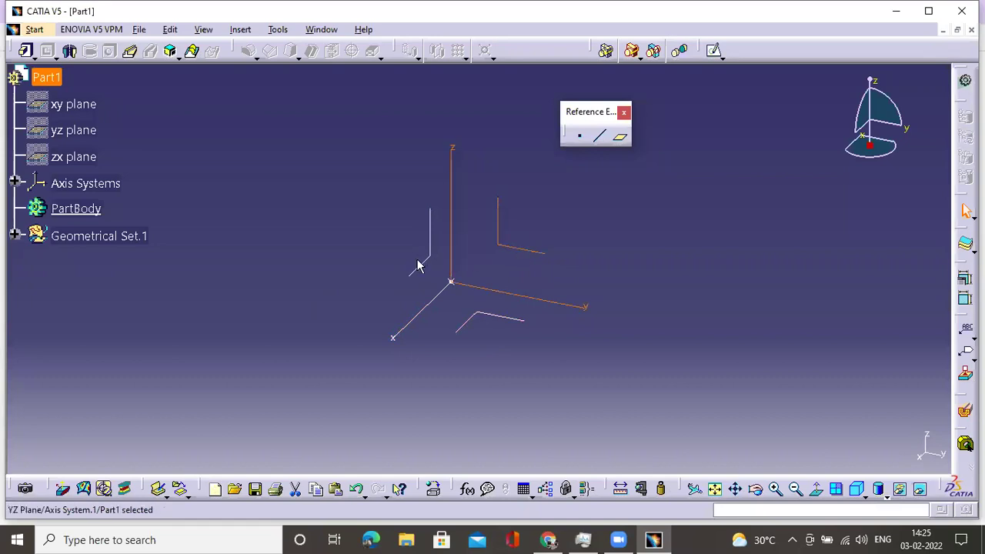
left_click(431, 267)
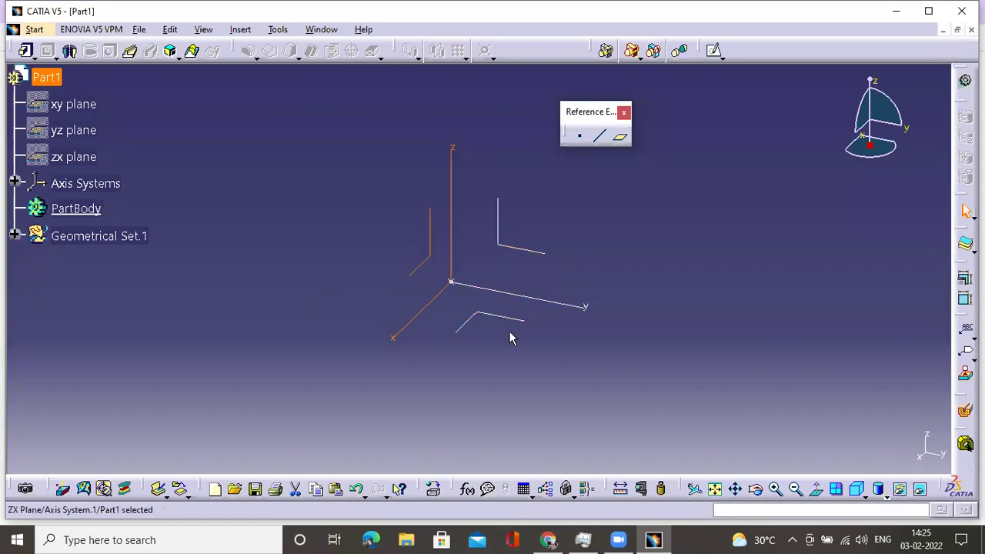
left_click(462, 220)
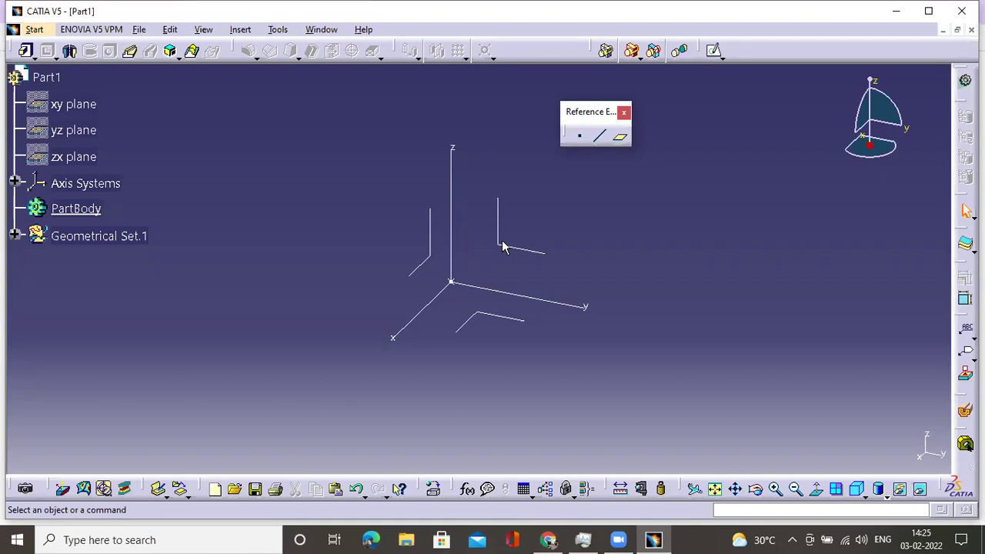
Step: Float the Sketcher toolbar over the model view and start a Positioned Sketch on the XY plane of Axis System.1
mouse_move(707, 51)
left_mouse_down()
mouse_move(737, 88)
mouse_move(716, 141)
mouse_move(738, 169)
left_mouse_up()
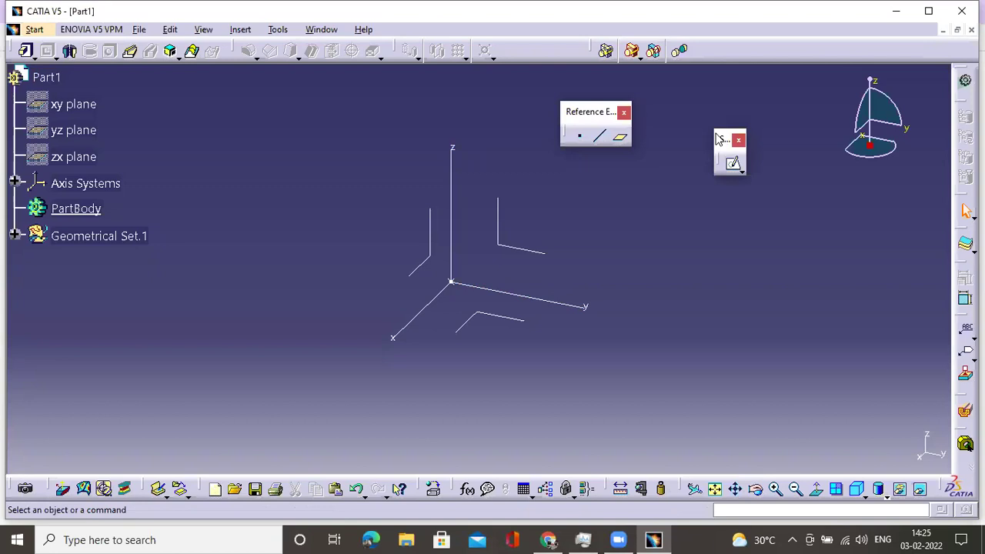
left_click(739, 170)
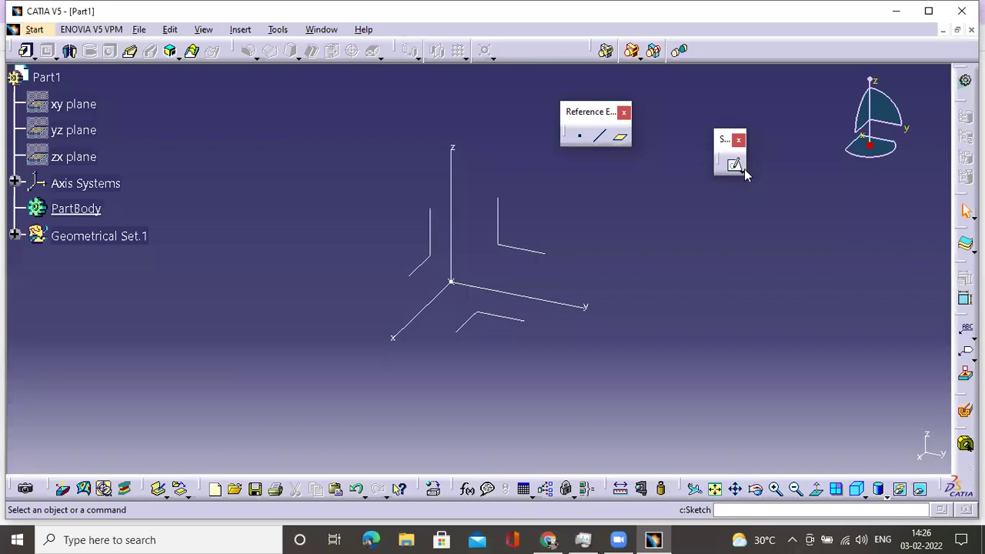
left_click(743, 170)
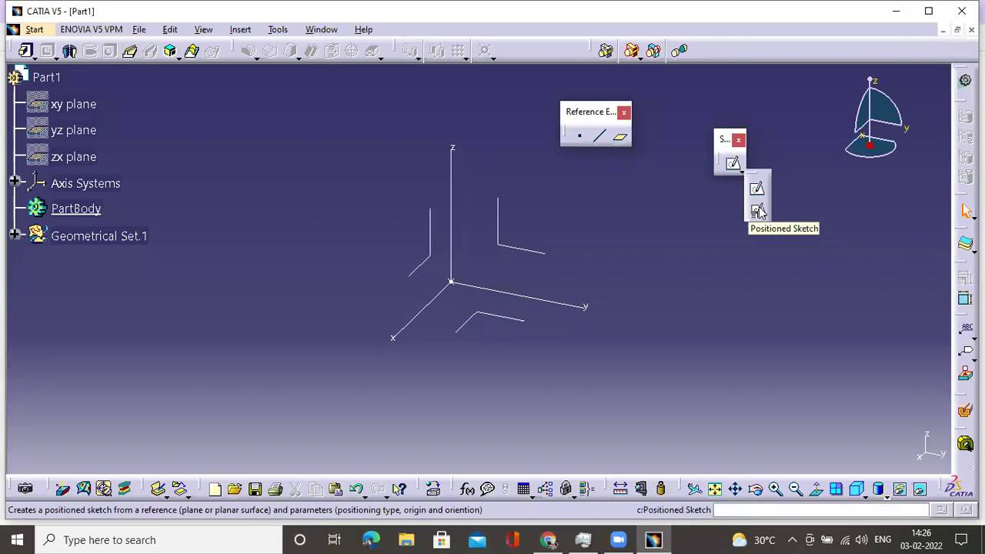
left_click(758, 212)
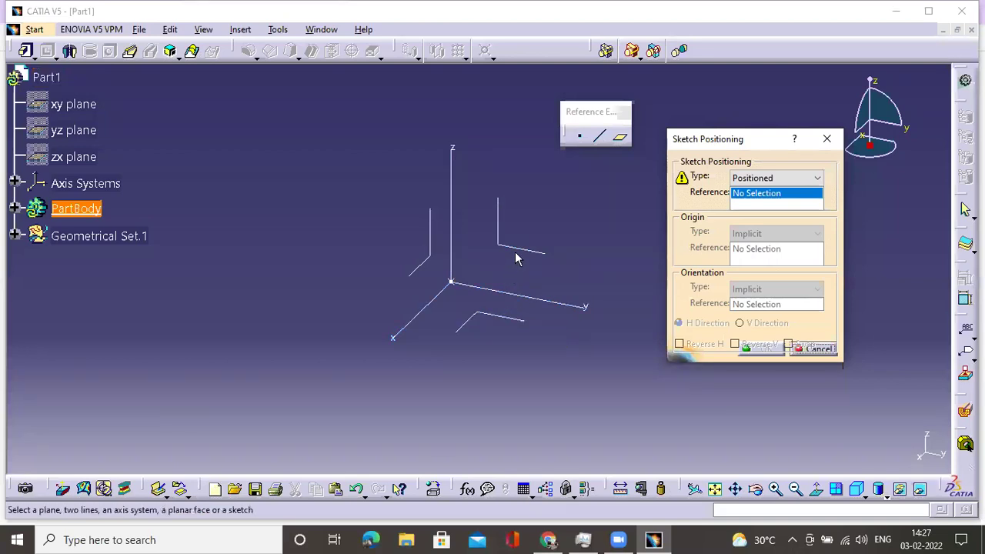
left_click(499, 320)
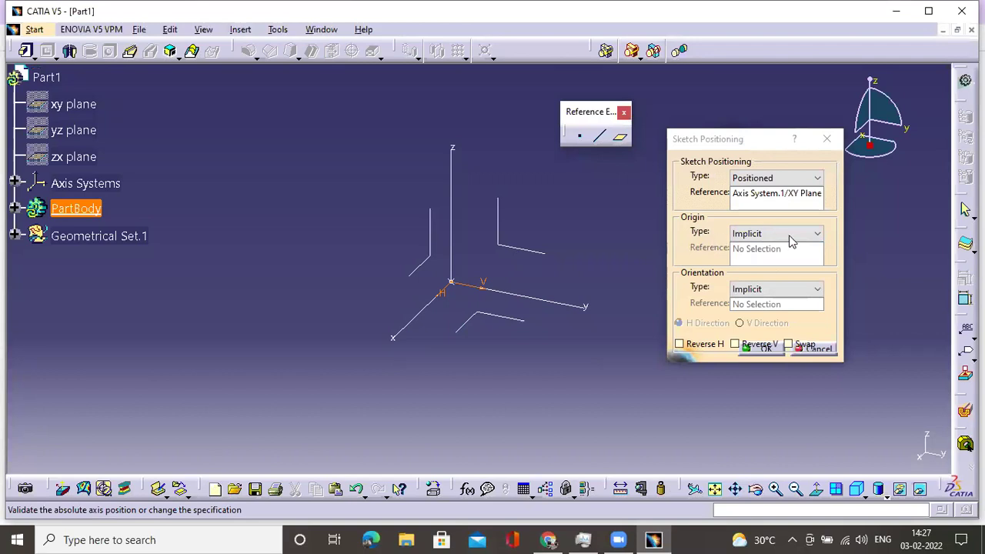
Step: Set the sketch origin to Projection point on Point.1 and its H direction to Parallel to line along the Y Axis, and enter the sketch
left_click(762, 235)
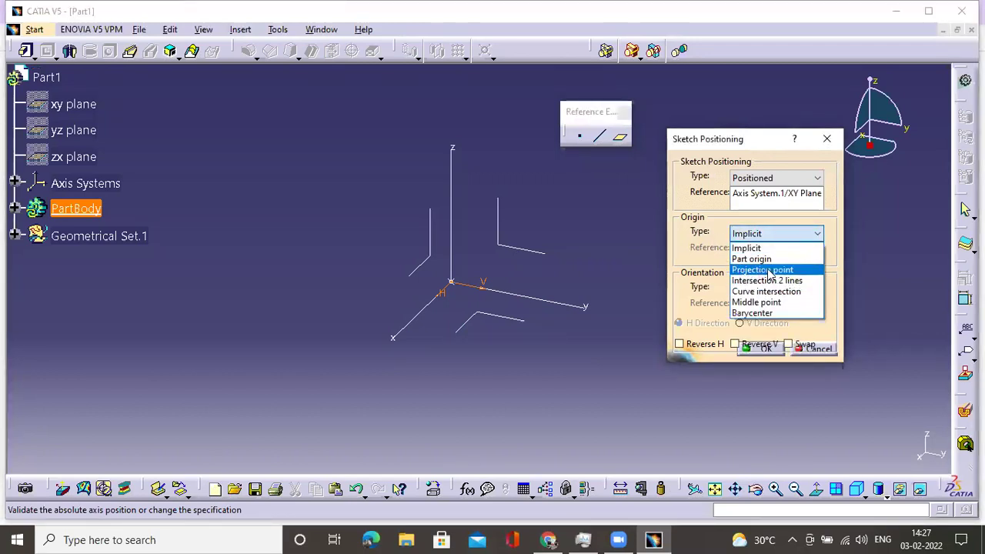
left_click(768, 270)
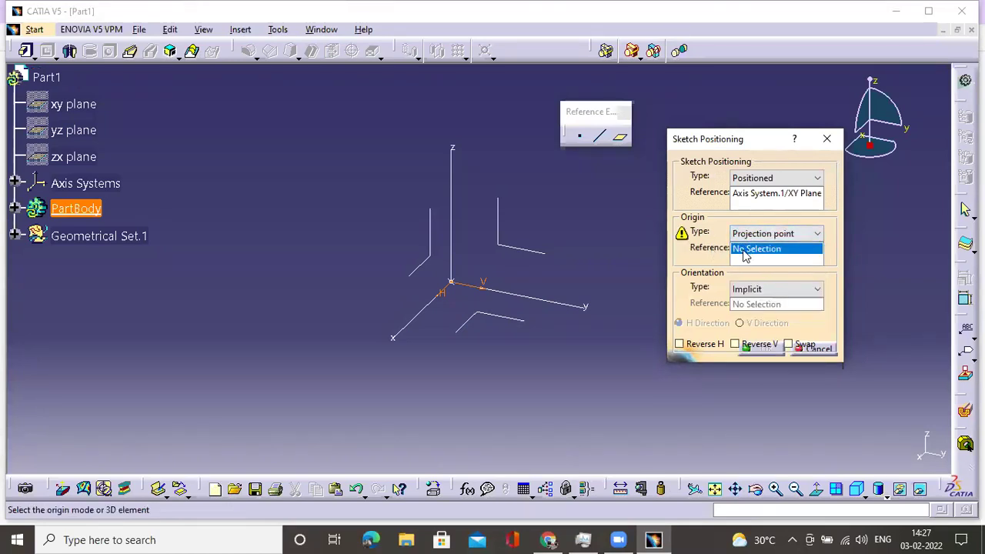
left_click(454, 284)
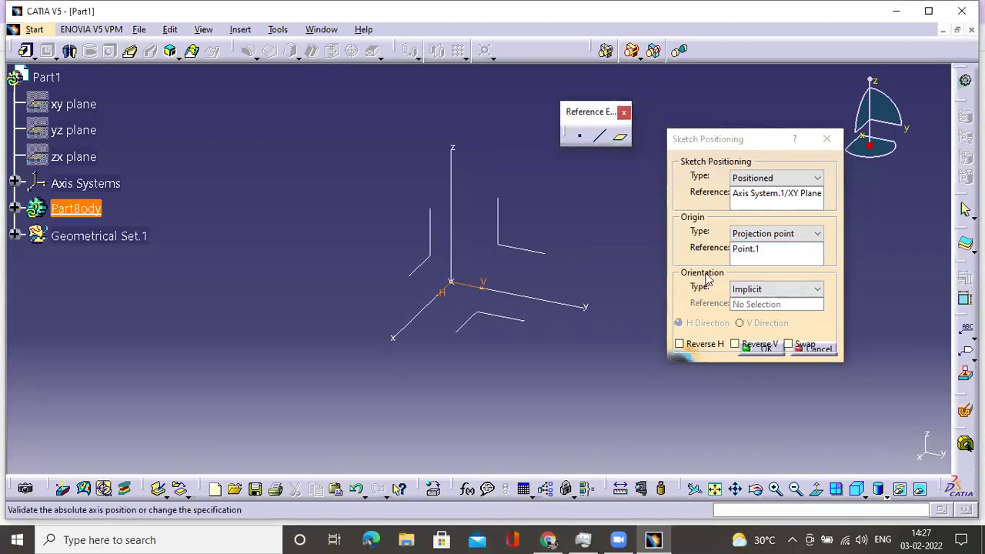
left_click(752, 290)
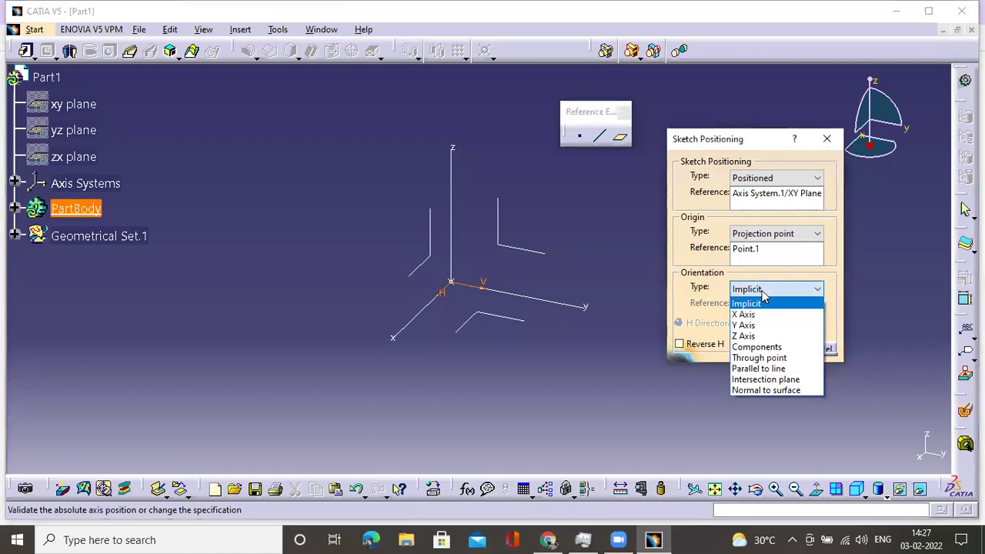
left_click(755, 369)
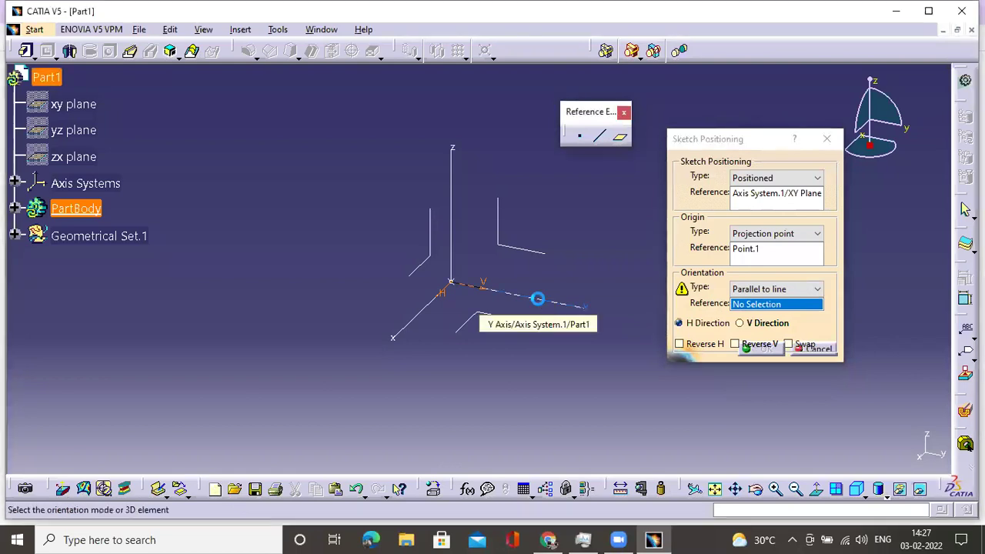
left_click(538, 299)
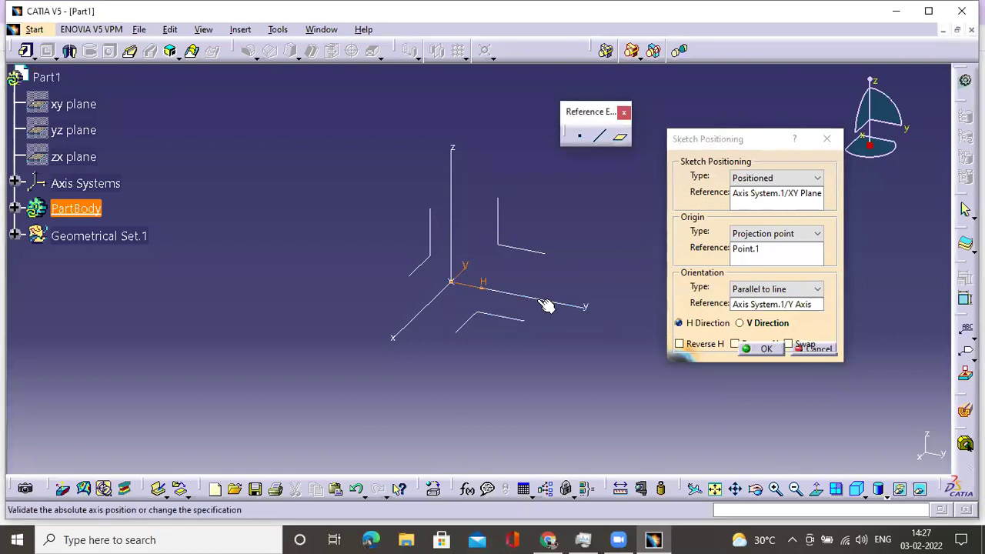
left_click(764, 350)
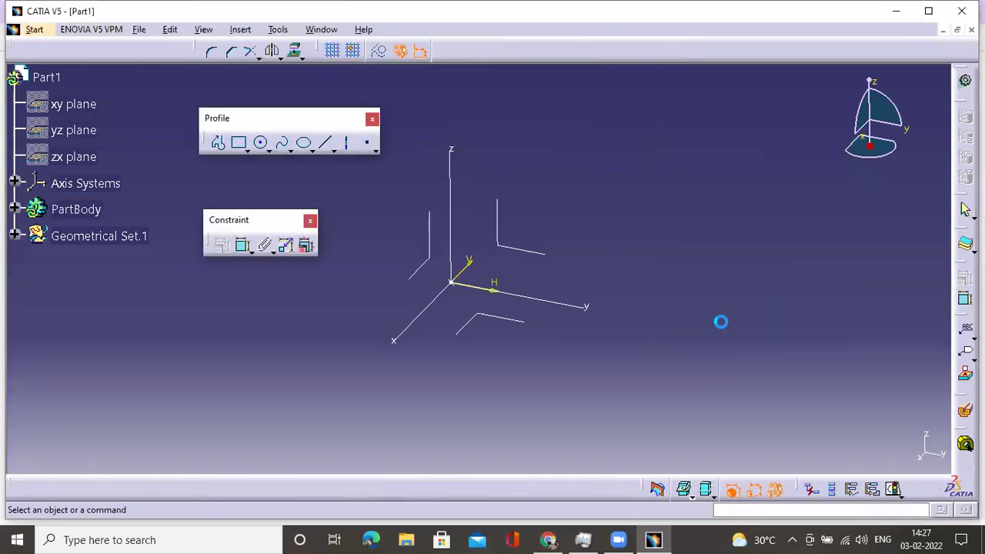
Step: Move the floating Profile and Constraint toolbars next to each other, clear of the sketch axes
middle_click_drag(561, 306, 561, 250)
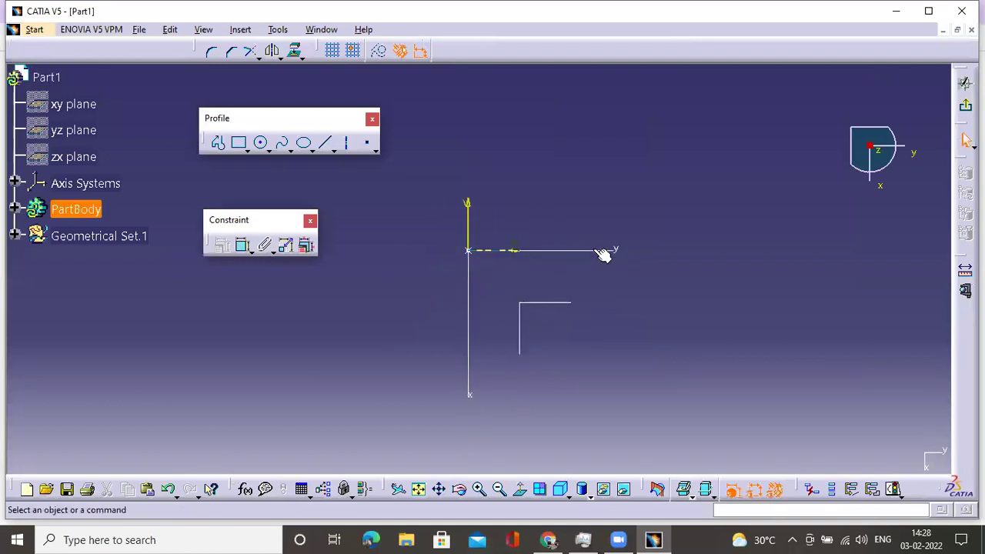
middle_click_drag(546, 195, 475, 213)
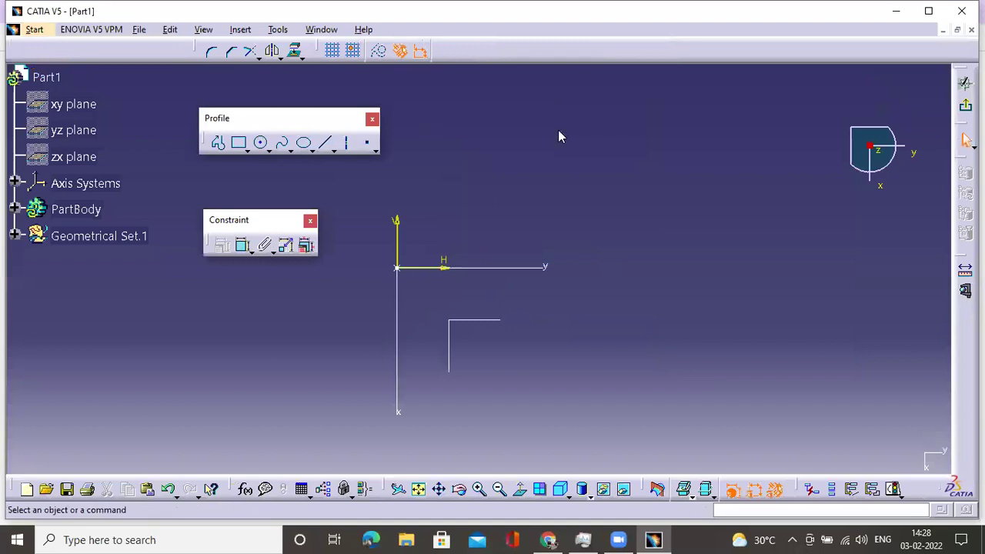
left_click_drag(560, 137, 688, 142)
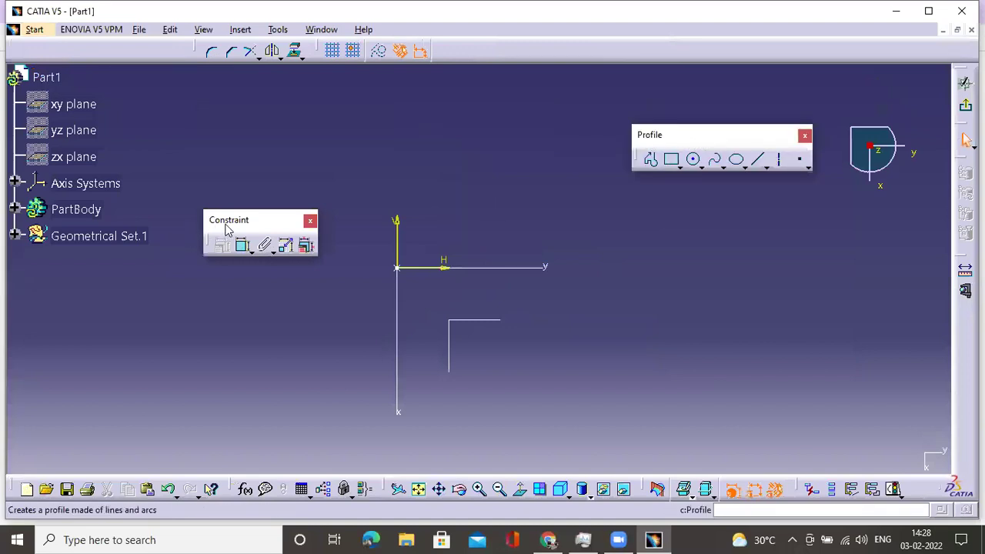
left_click_drag(669, 194, 671, 196)
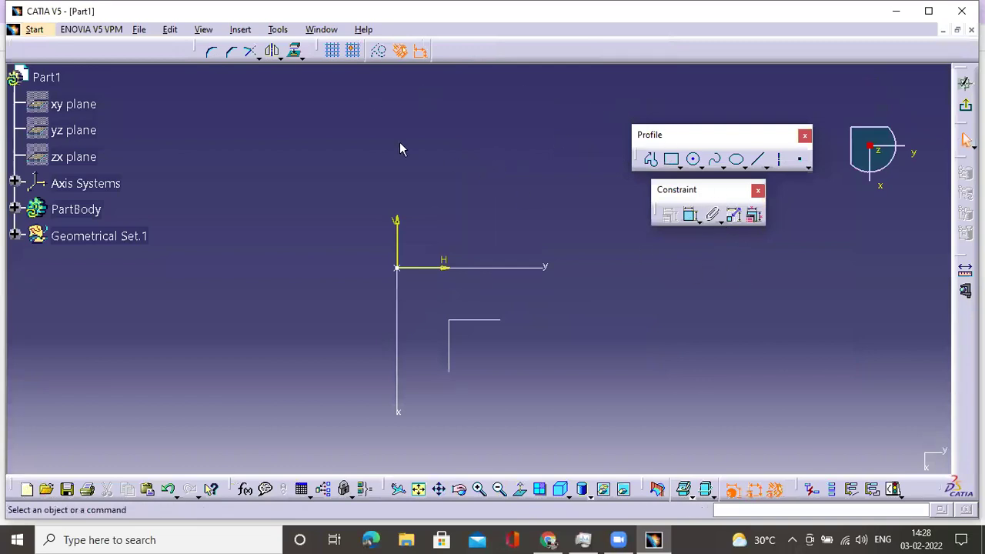
Step: Restore the contents and positions of all Sketcher workbench toolbars in the Customize settings
left_click(278, 29)
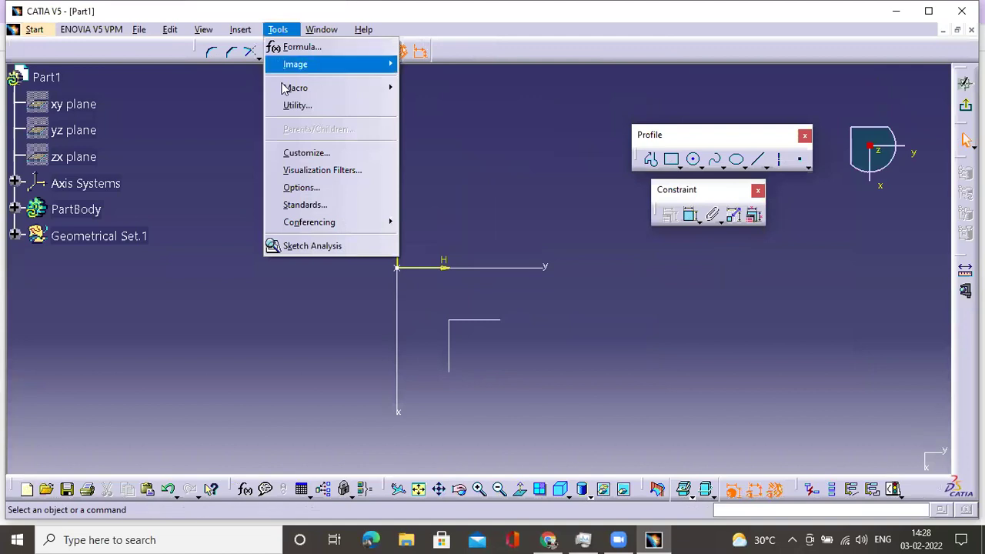
left_click(326, 155)
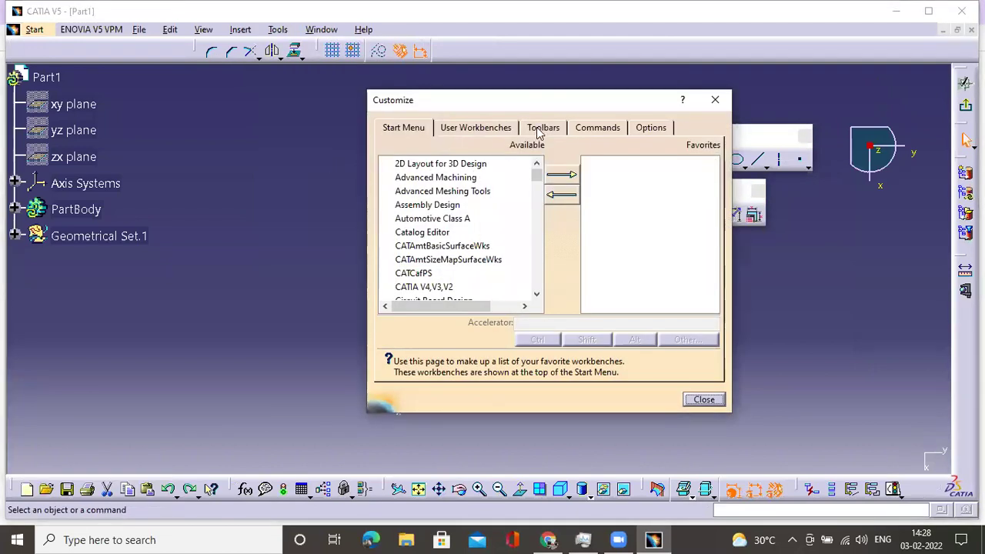
left_click(541, 128)
left_click(664, 219)
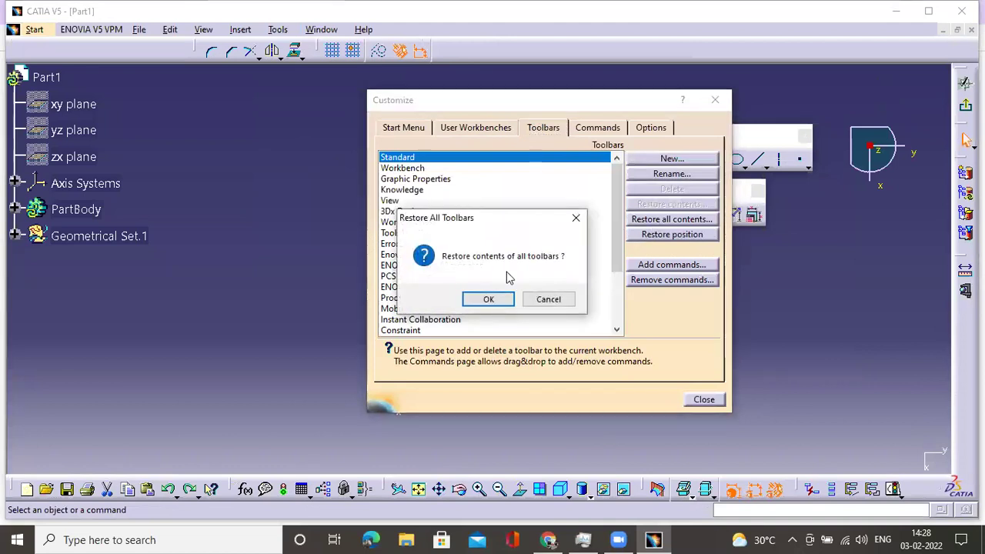
left_click(485, 299)
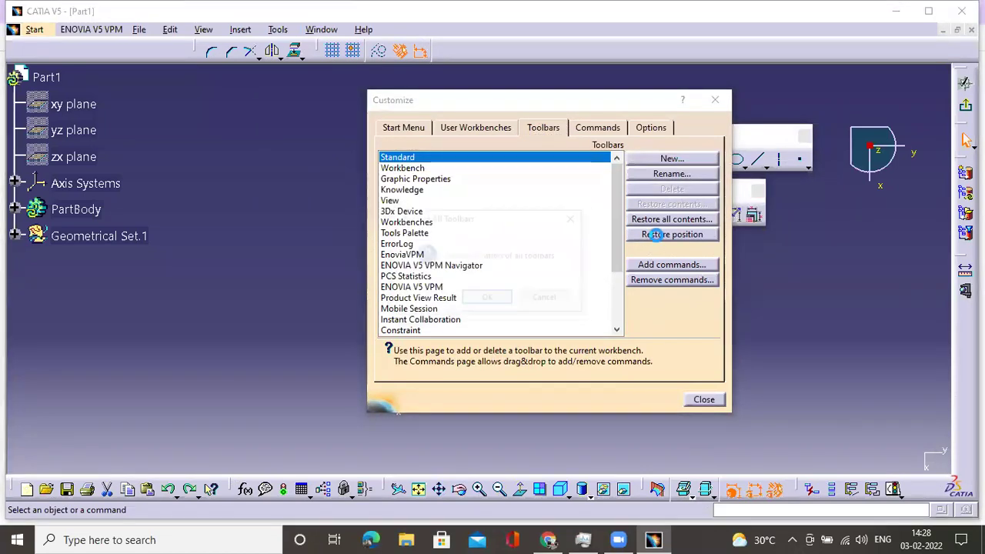
left_click(653, 234)
left_click(488, 298)
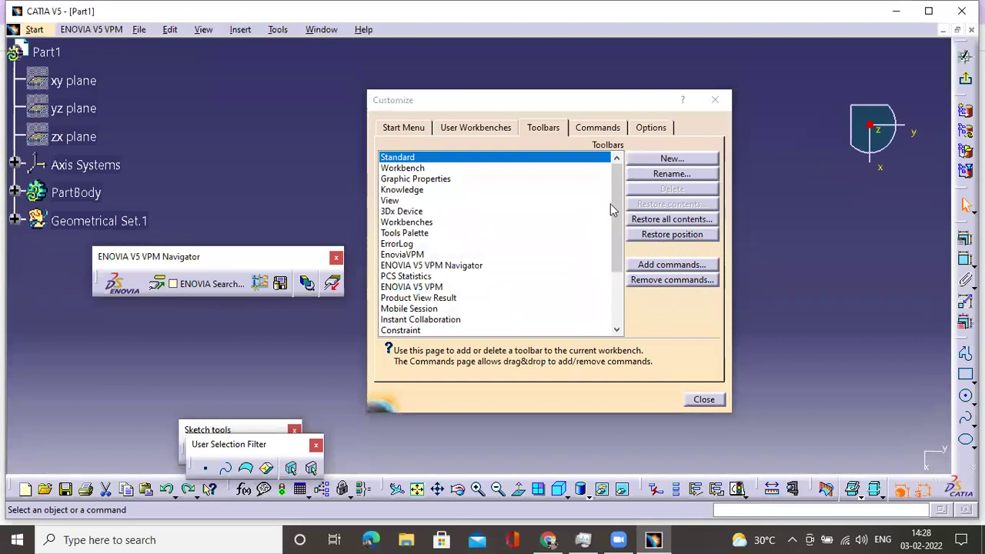
left_click(704, 399)
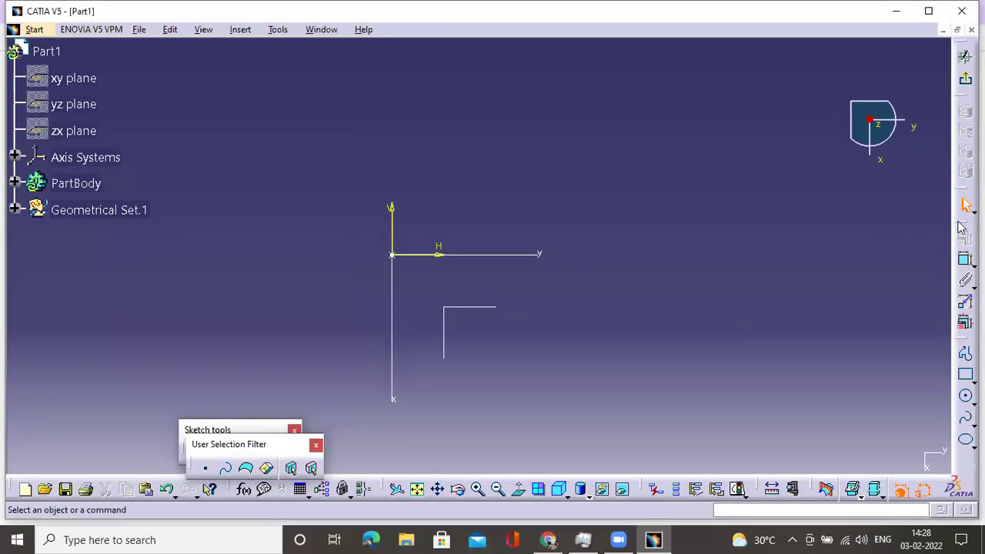
Step: Float the Constraint, Profile, Operation and View toolbars over the sketch area, beside the sketch axes
left_click_drag(625, 185, 626, 185)
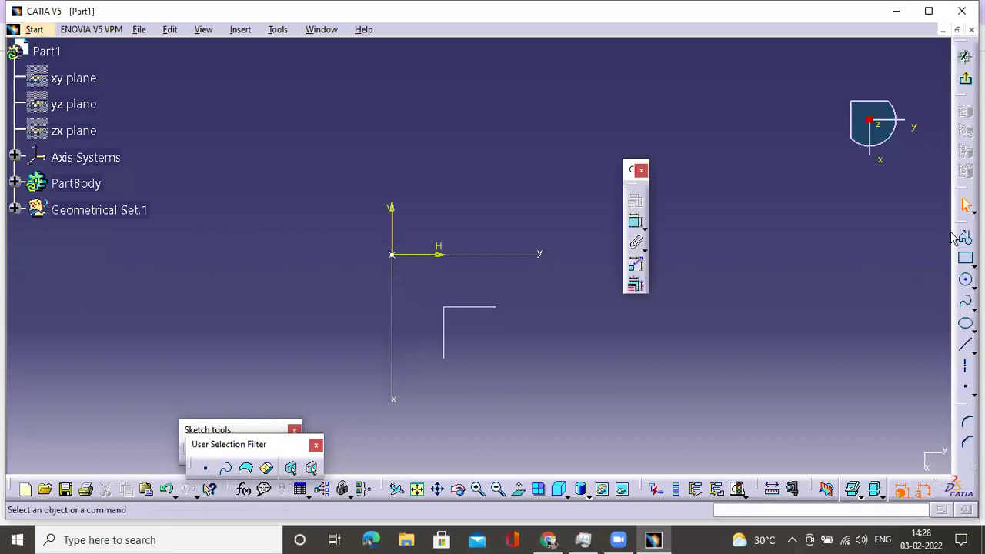
left_click_drag(965, 229, 699, 182)
left_click_drag(566, 397, 556, 396)
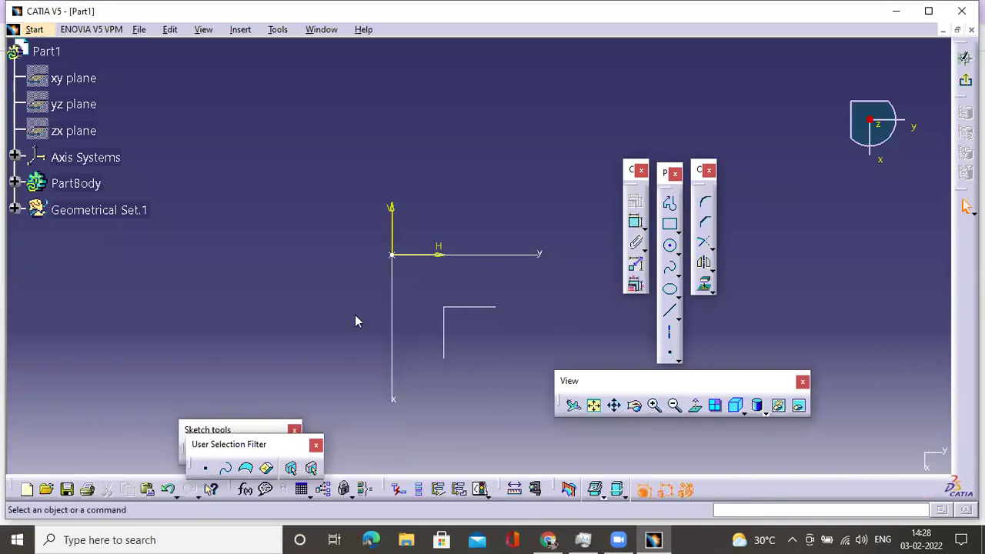
Step: Float the Sketch tools, Visualization, Tools and Measure toolbars near the other sketch toolbars and close the User Selection Filter toolbar
left_click_drag(479, 223, 481, 194)
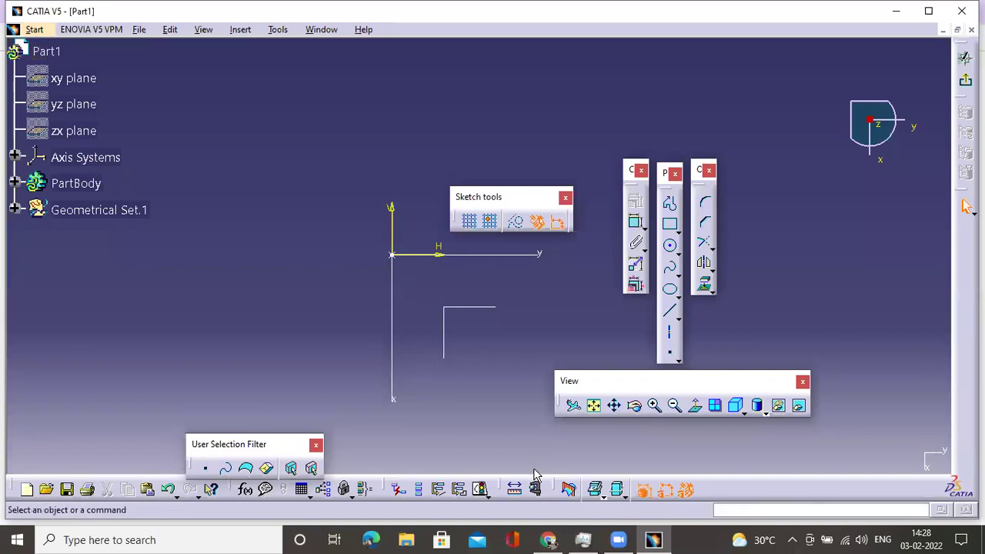
left_click_drag(684, 358, 695, 339)
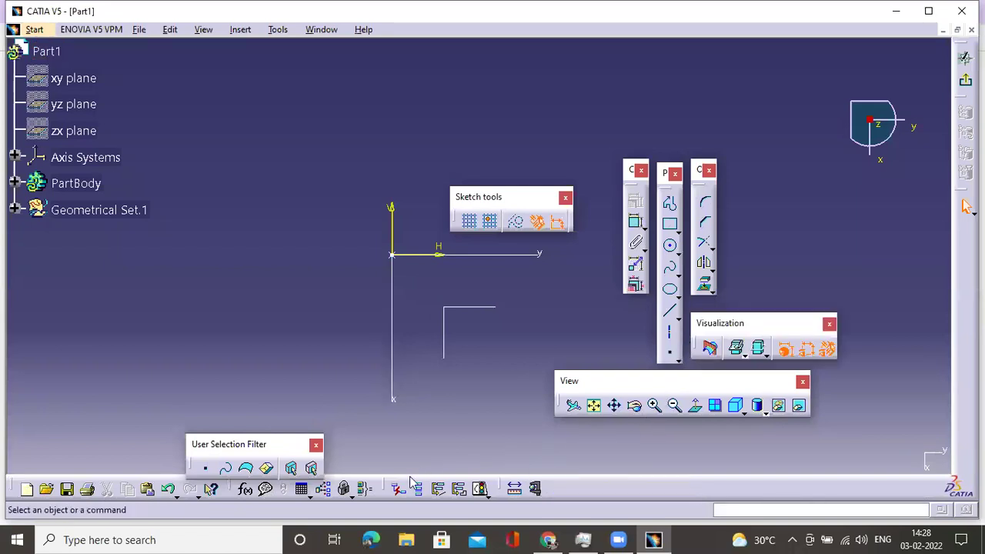
left_click_drag(444, 355, 444, 356)
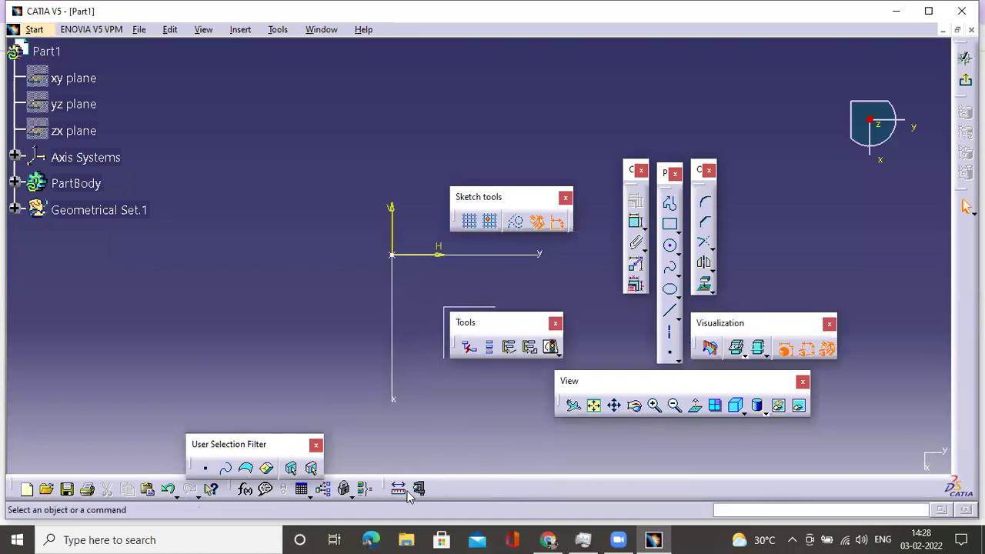
left_click_drag(536, 369, 573, 342)
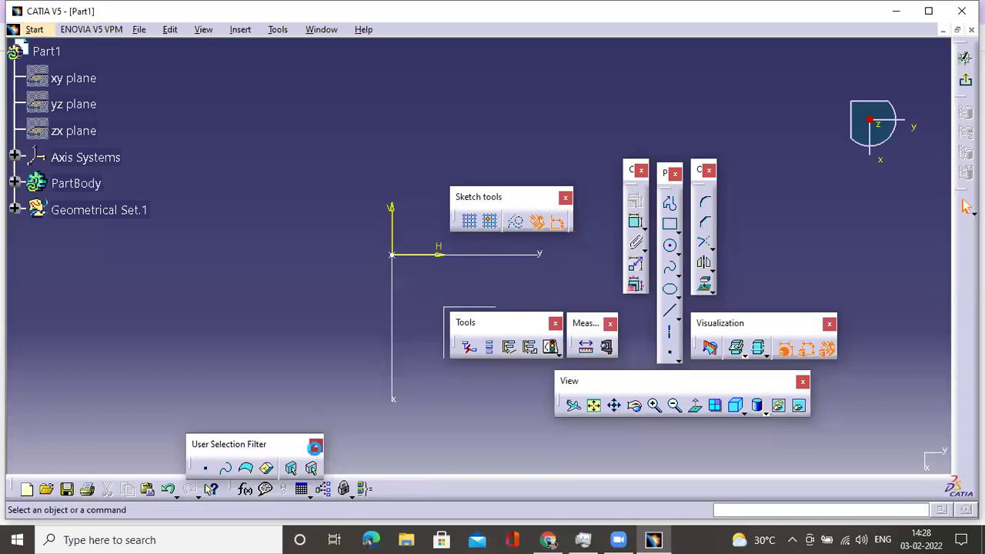
left_click(315, 445)
middle_click_drag(423, 246, 377, 251)
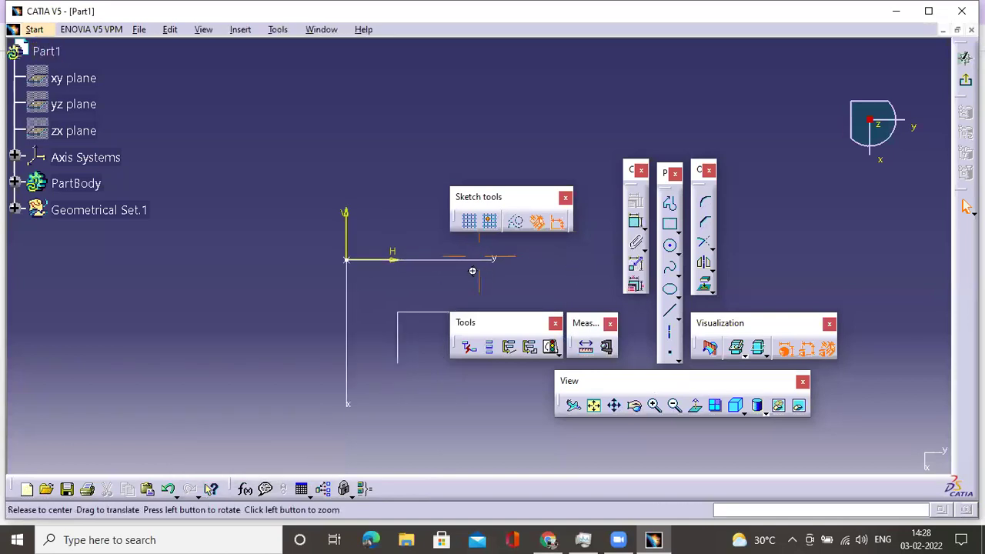
middle_click_drag(470, 271, 435, 274)
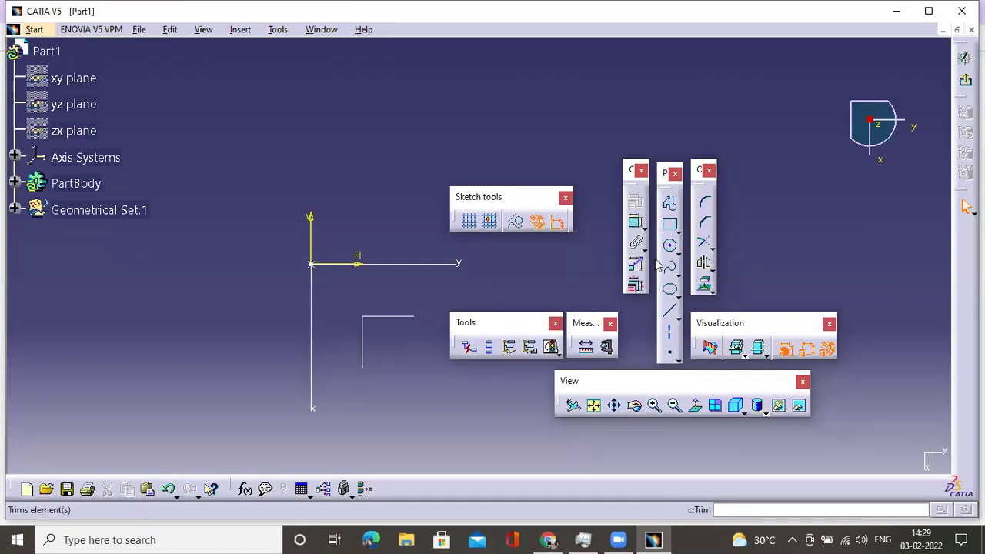
middle_click_drag(545, 287, 540, 313)
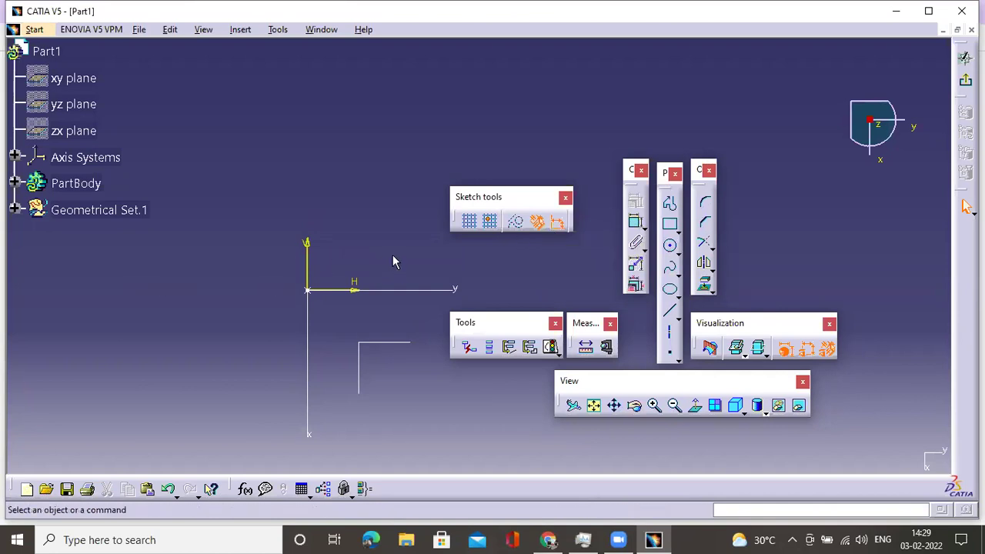
middle_click_drag(396, 259, 352, 254)
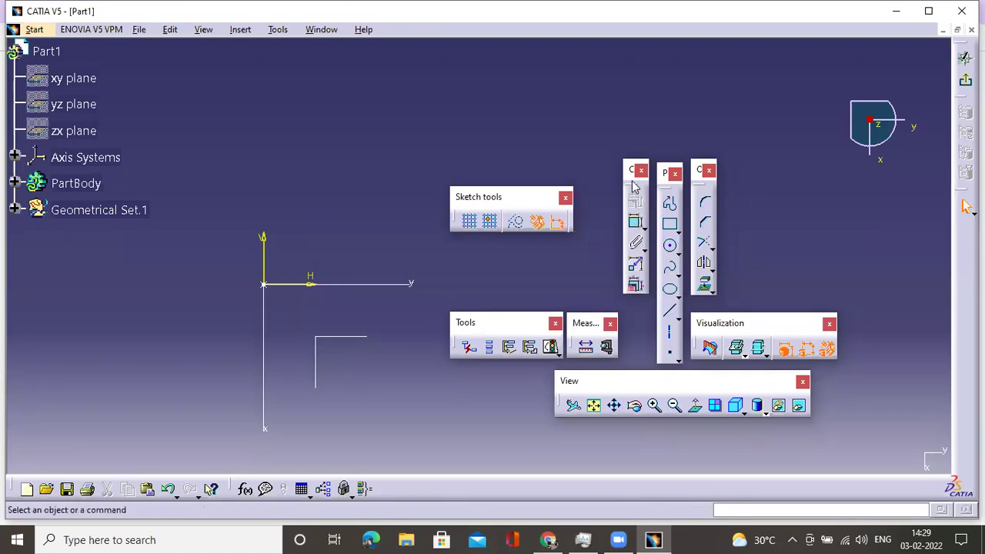
Step: Dock the floating Profile, Constraint, Operation and Sketch tools toolbars side by side in one row above the sketch area
left_click_drag(631, 173, 435, 127)
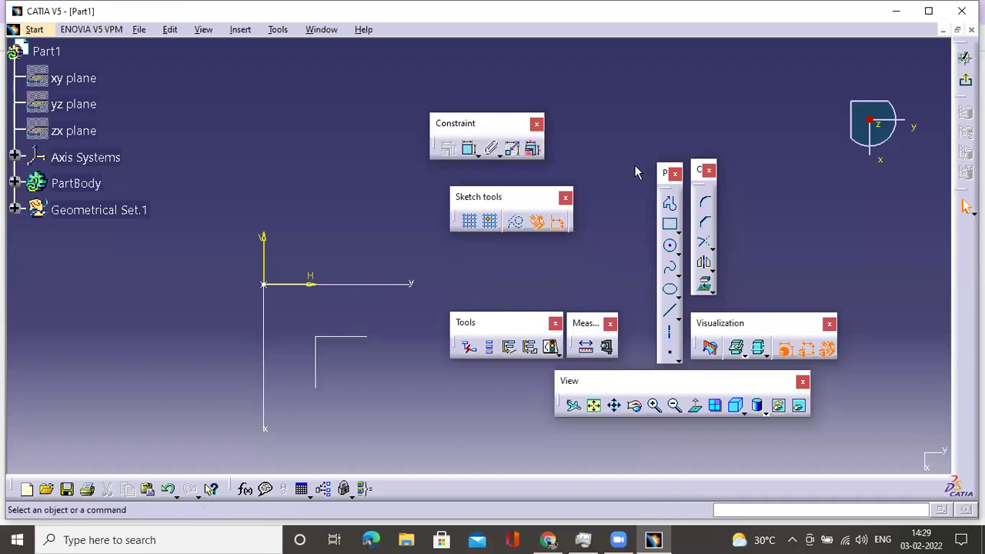
left_click_drag(664, 176, 579, 97)
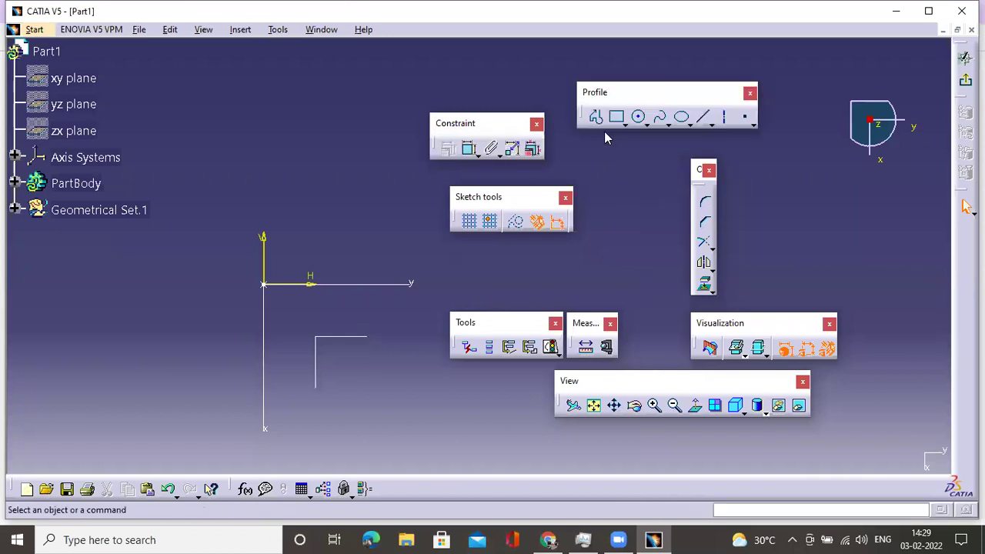
double_click(703, 172)
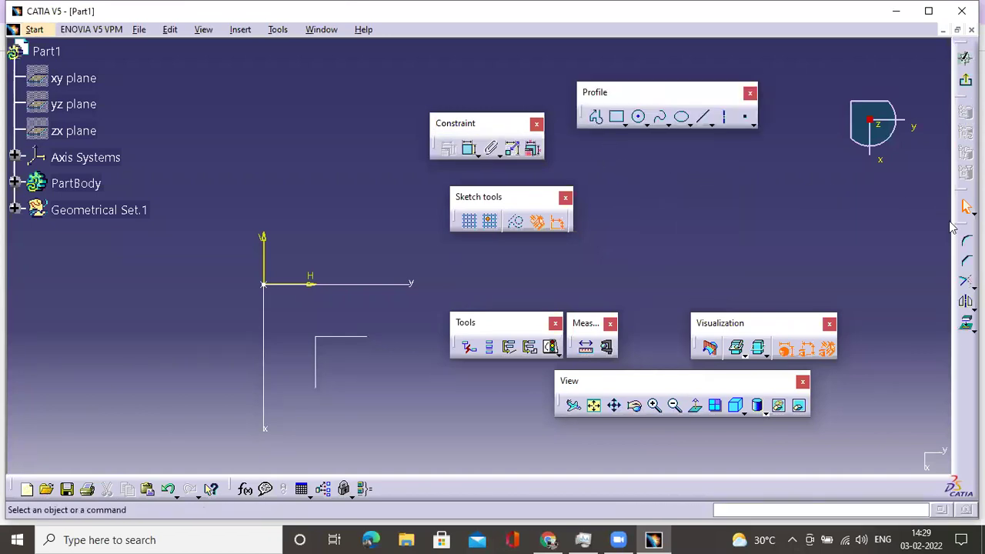
left_click_drag(628, 176, 629, 178)
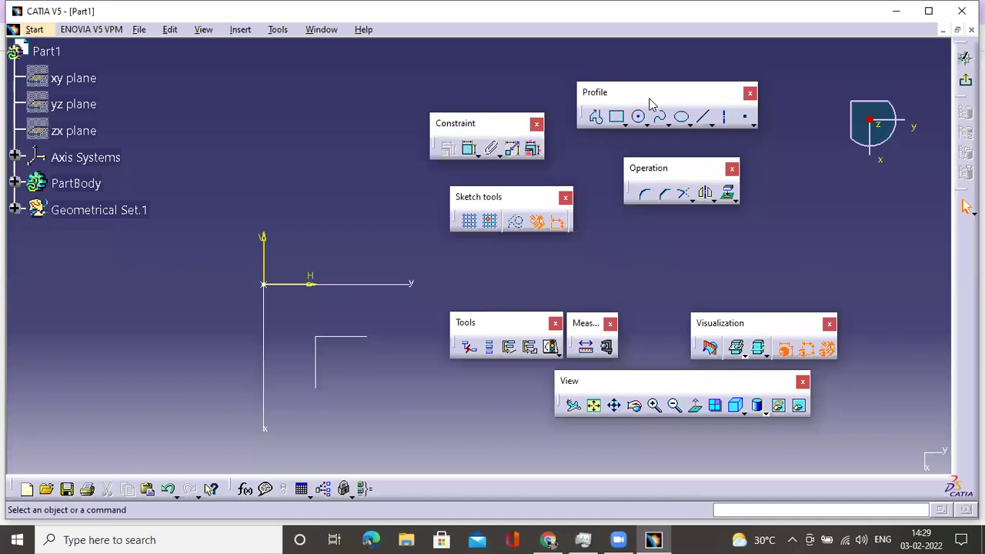
left_click_drag(396, 92, 82, 35)
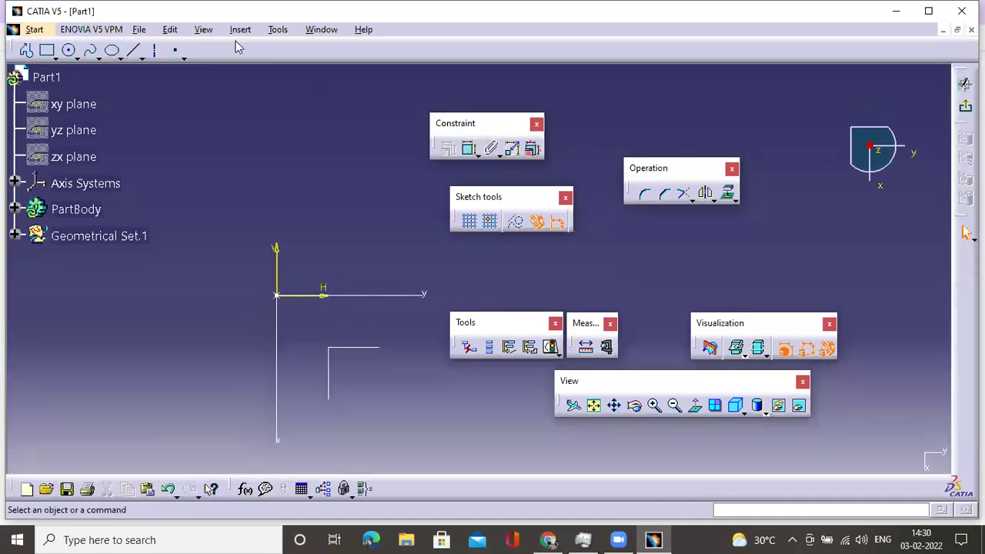
left_click_drag(244, 47, 246, 48)
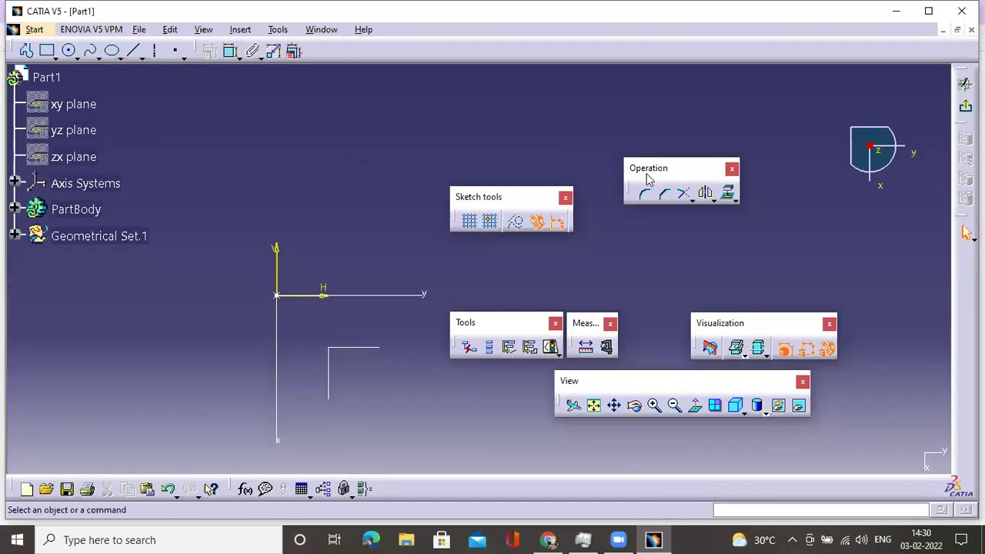
left_click_drag(374, 93, 376, 90)
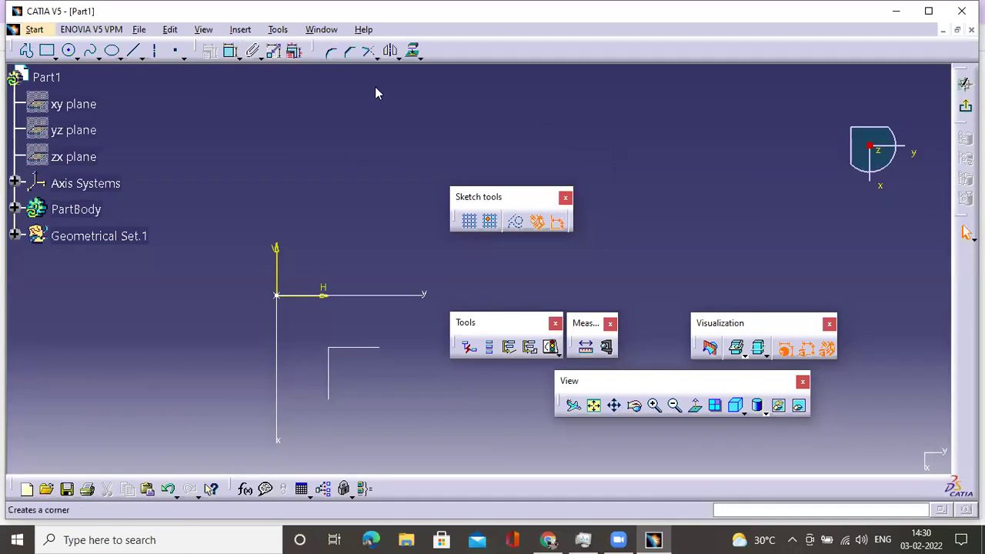
double_click(482, 197)
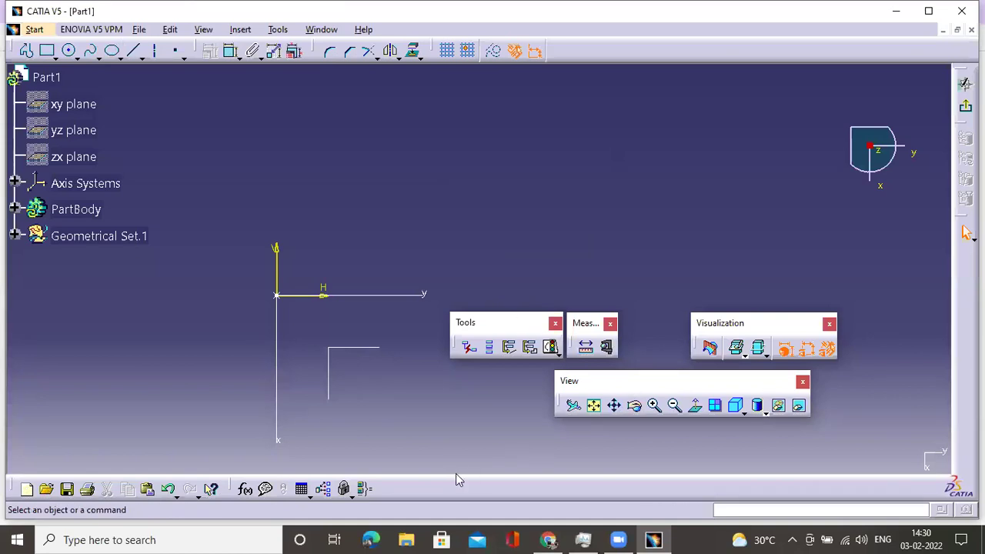
Step: Dock the View, Tools, Visualization and Measure toolbars below the sketch area, in line after the Standard and Knowledge toolbars
left_click_drag(450, 478, 448, 474)
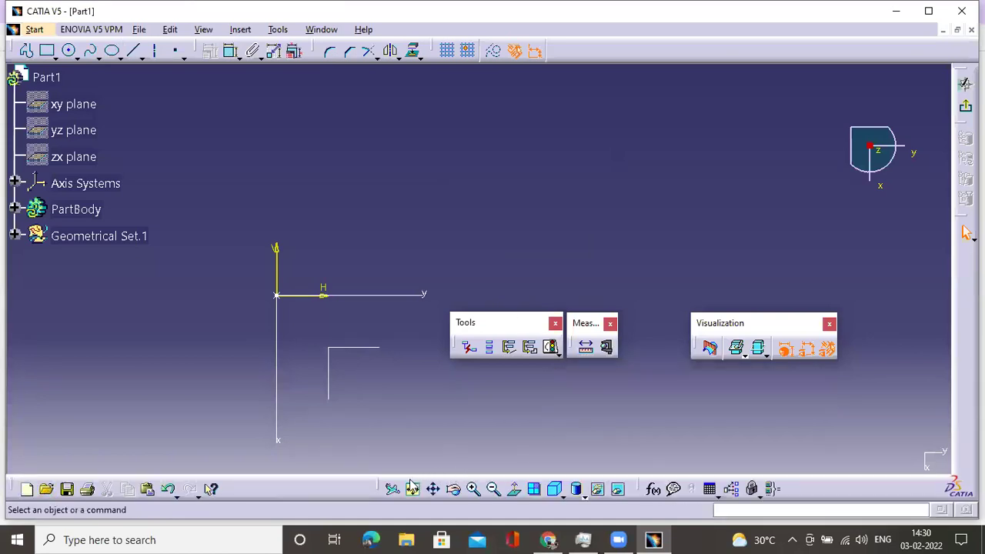
left_click_drag(644, 490, 225, 485)
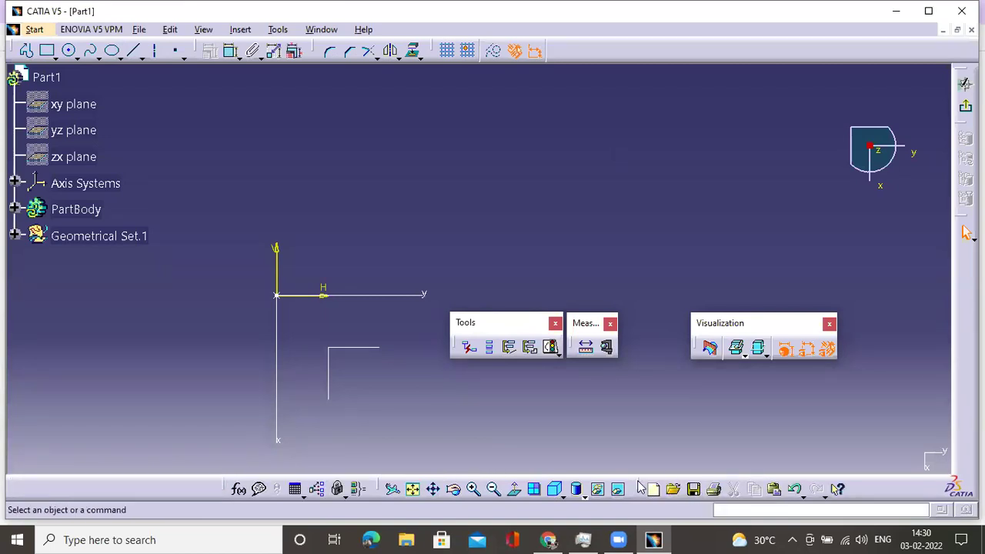
left_click_drag(111, 475, 12, 486)
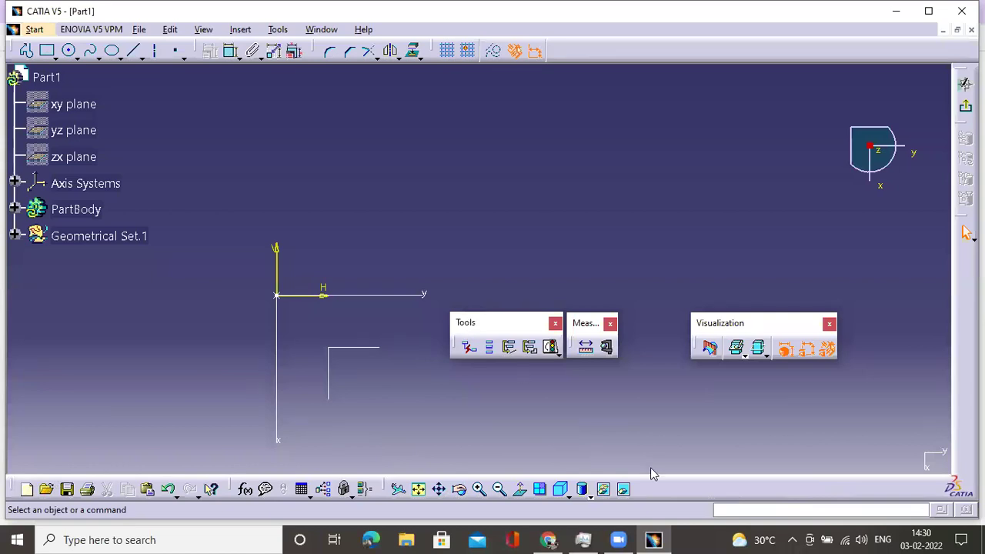
left_click_drag(650, 468, 650, 469)
left_click_drag(797, 482, 777, 485)
left_click_drag(891, 370, 927, 481)
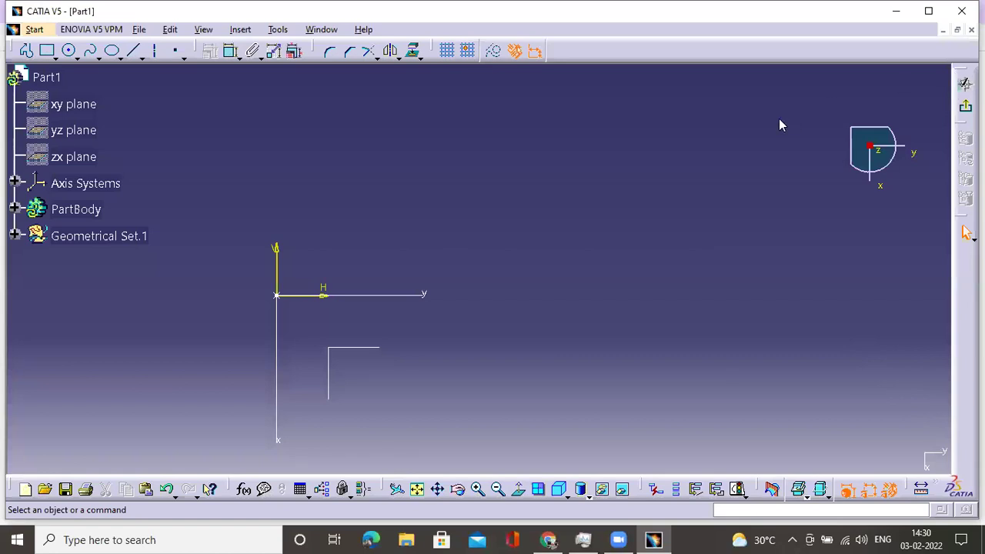
Step: Bring the sketch axes to the middle of the view and float the Profile toolbar above them
left_click_drag(965, 115, 792, 164)
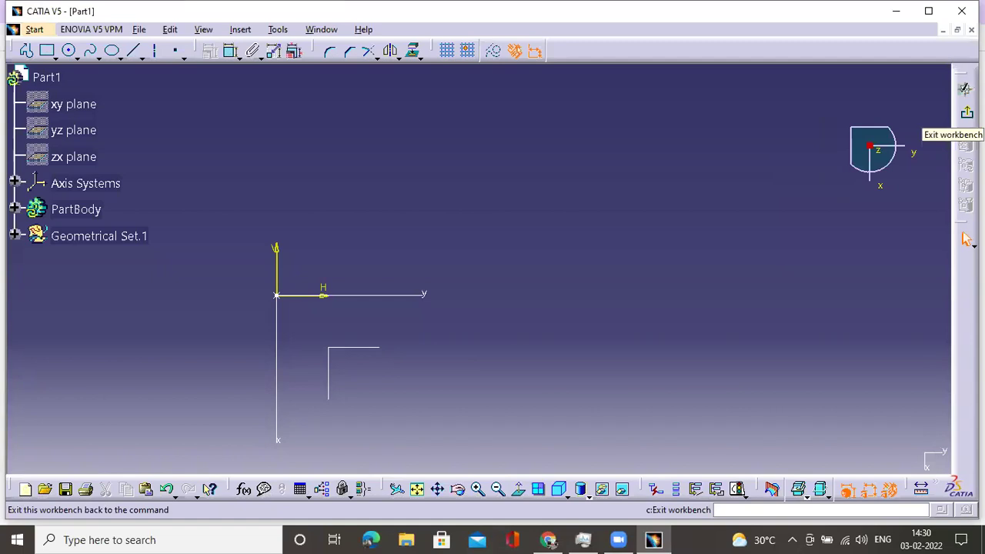
mouse_move(510, 280)
middle_mouse_down()
mouse_move(582, 249)
mouse_move(544, 271)
mouse_move(444, 253)
mouse_move(418, 259)
middle_mouse_up()
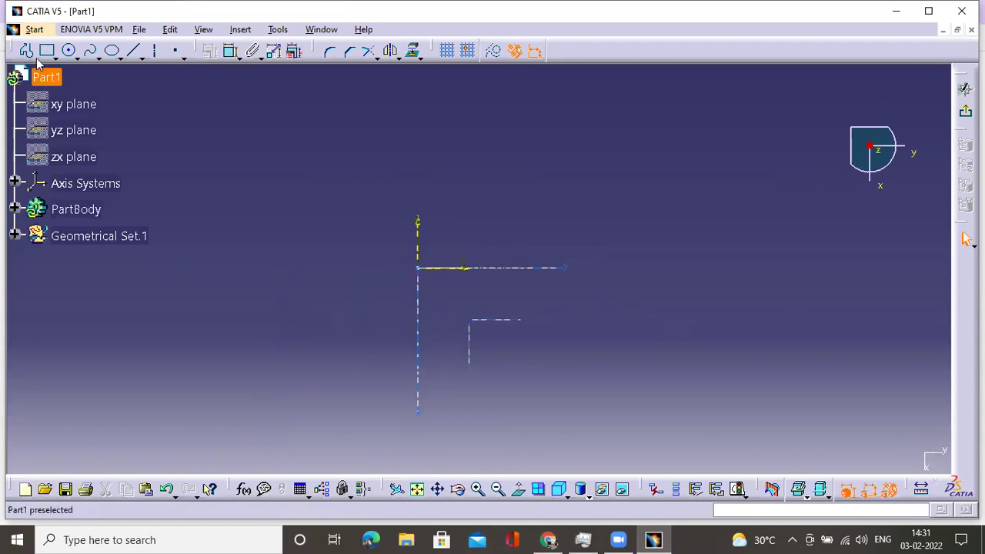
left_click_drag(12, 51, 257, 103)
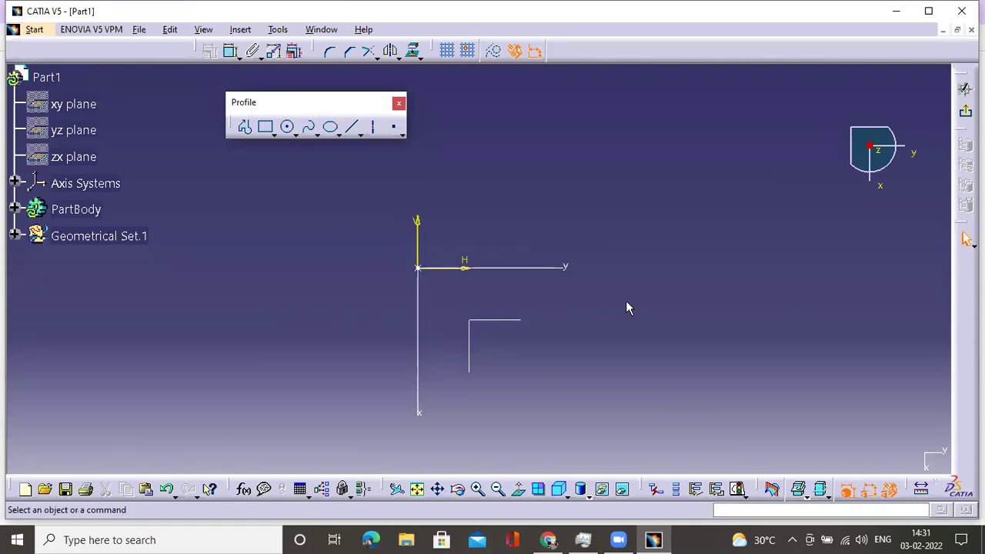
Step: Switch to Google Chrome and search Google Images for "autocad 2d diagrams"
mouse_move(577, 537)
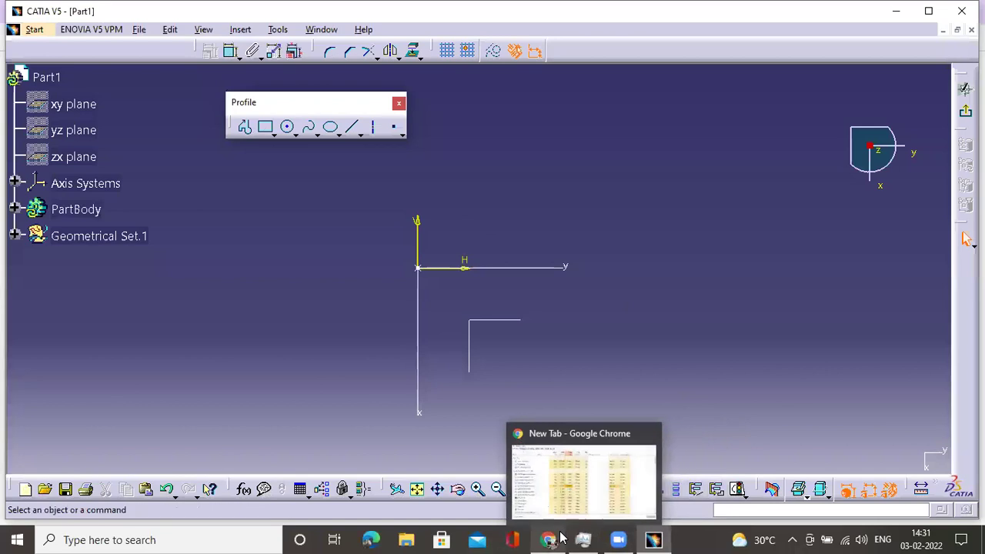
left_click(548, 473)
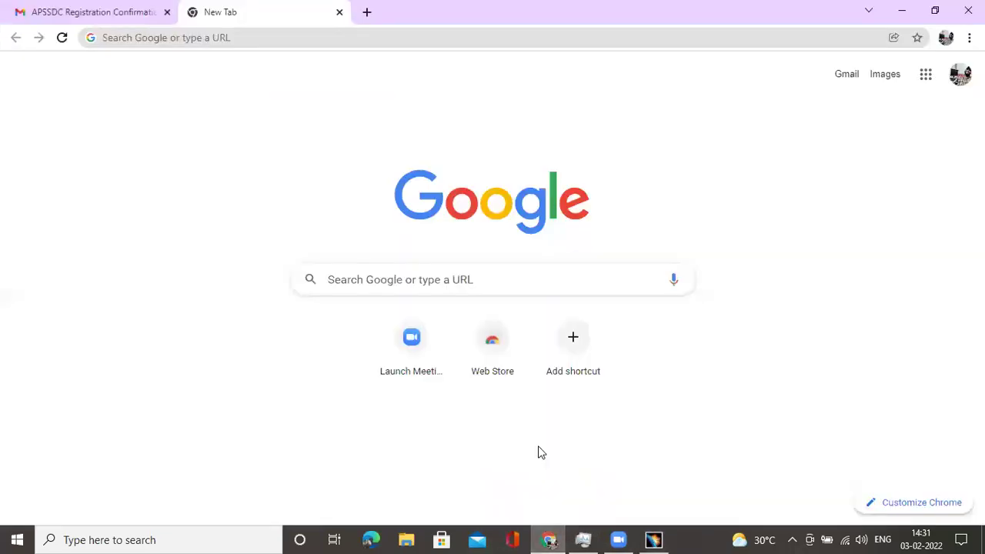
left_click(184, 38)
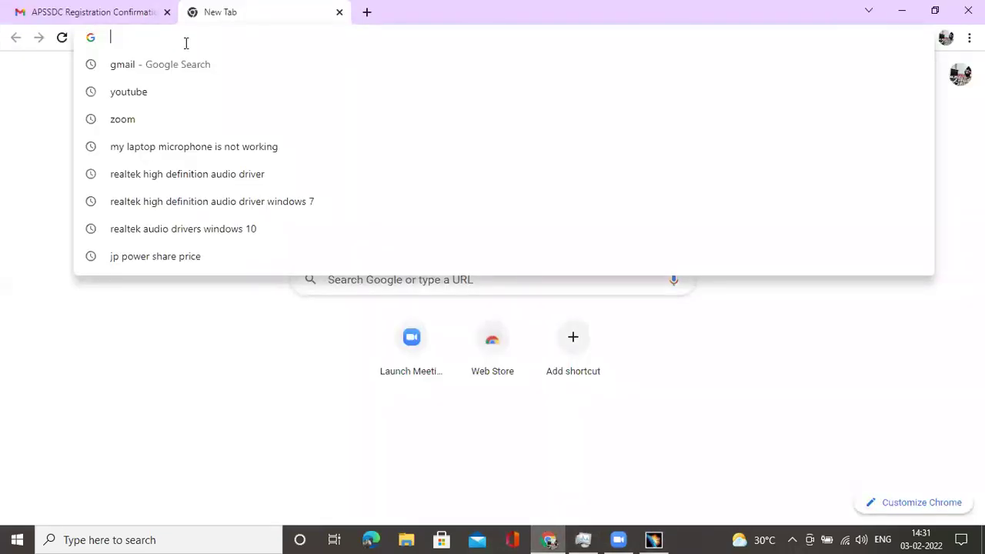
type("aut")
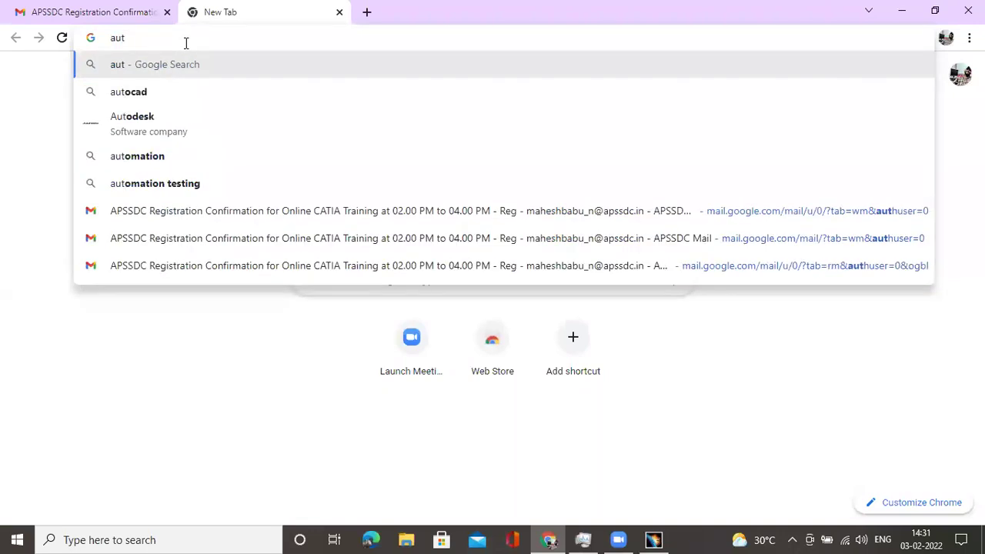
type("ocad 2")
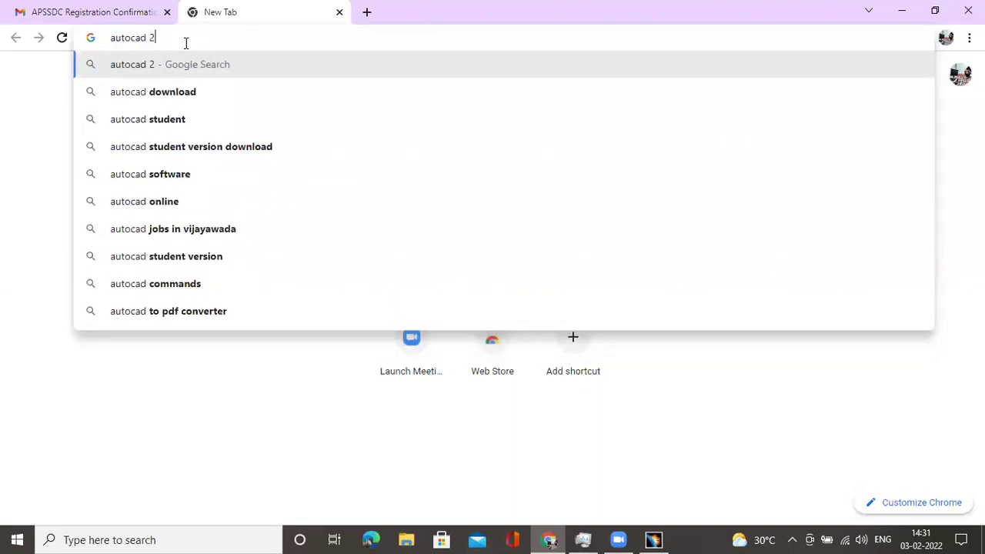
type("d")
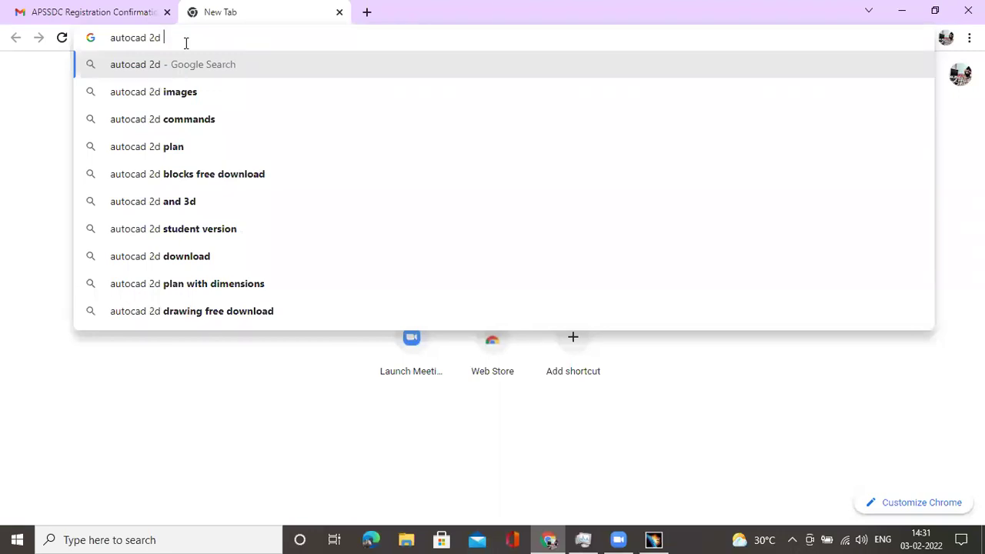
type(" di")
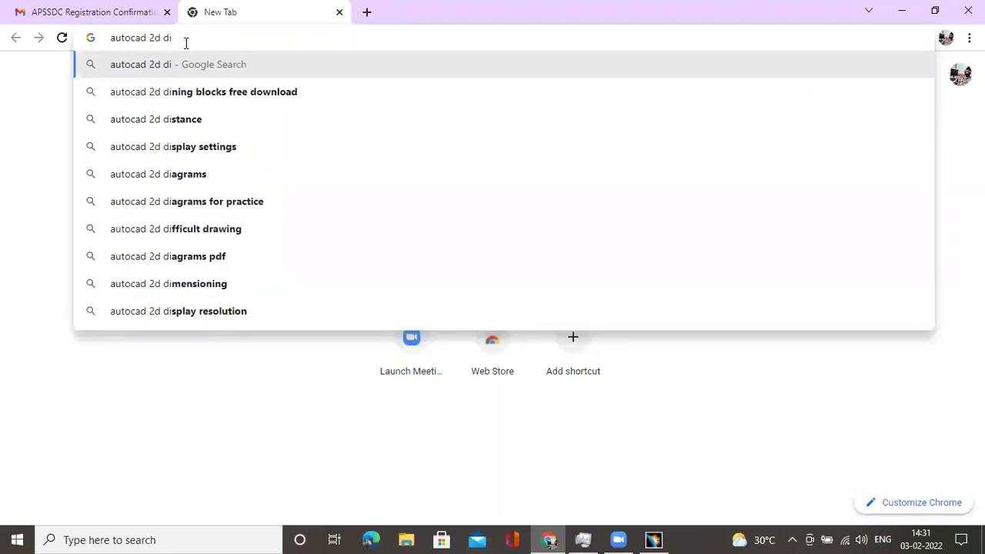
left_click(211, 180)
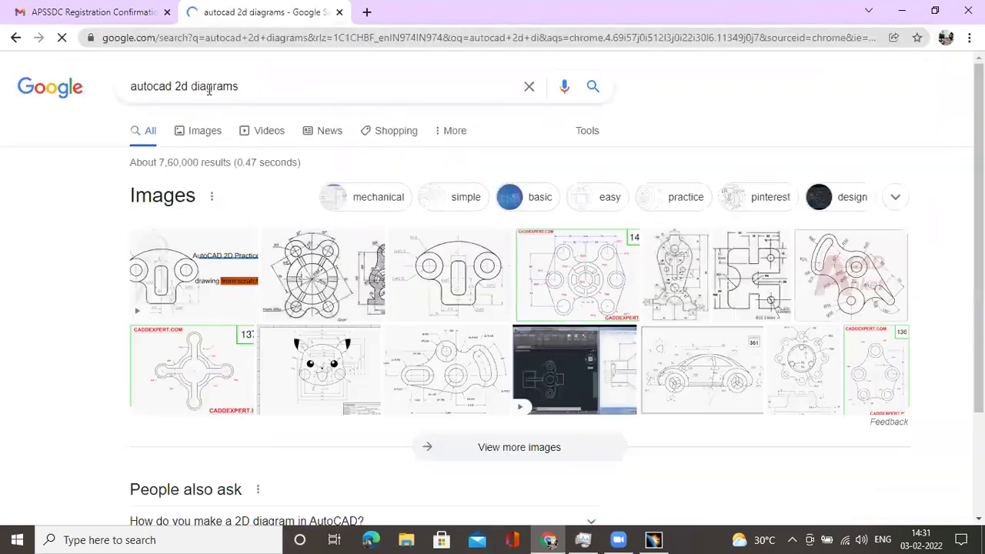
left_click(198, 133)
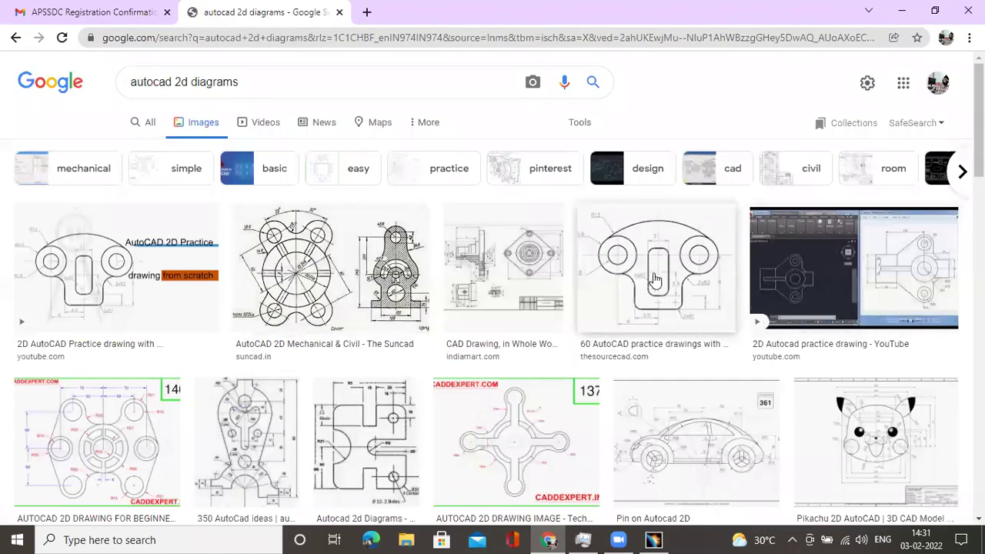
Step: Open the SourceCAD practice drawing with two ring-shaped ends and a central slot as an image in its own tab, enlarged
left_click(653, 279)
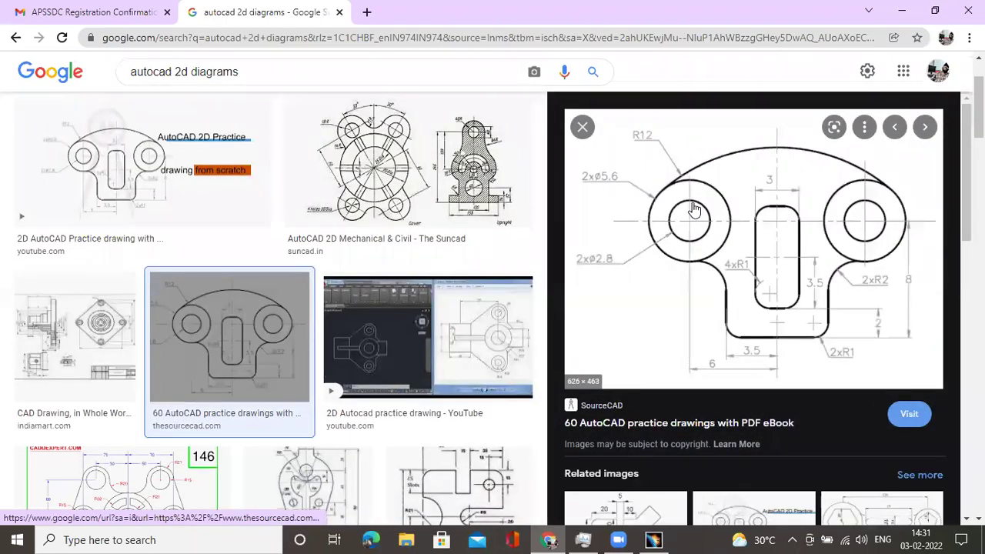
right_click(694, 208)
left_click(781, 355)
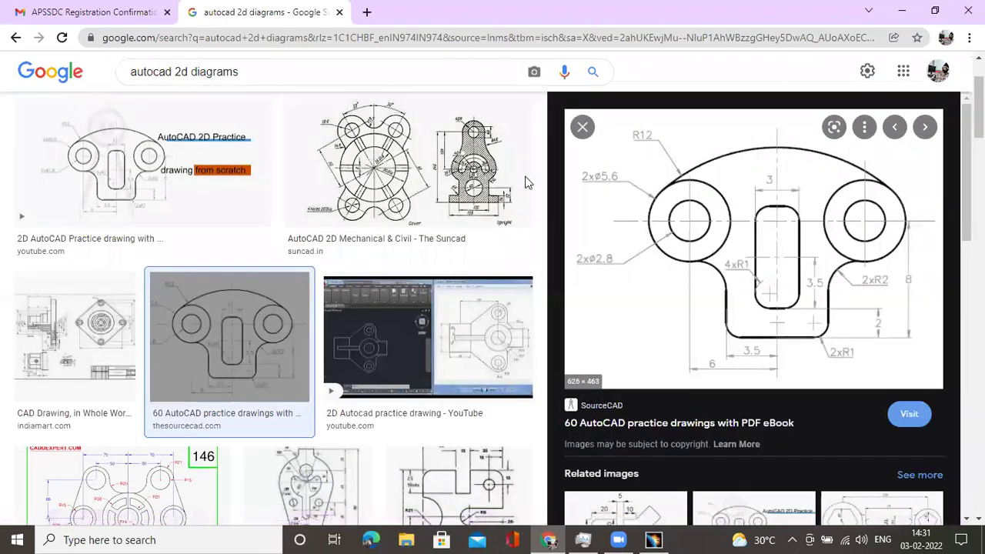
key("ctrl+Tab")
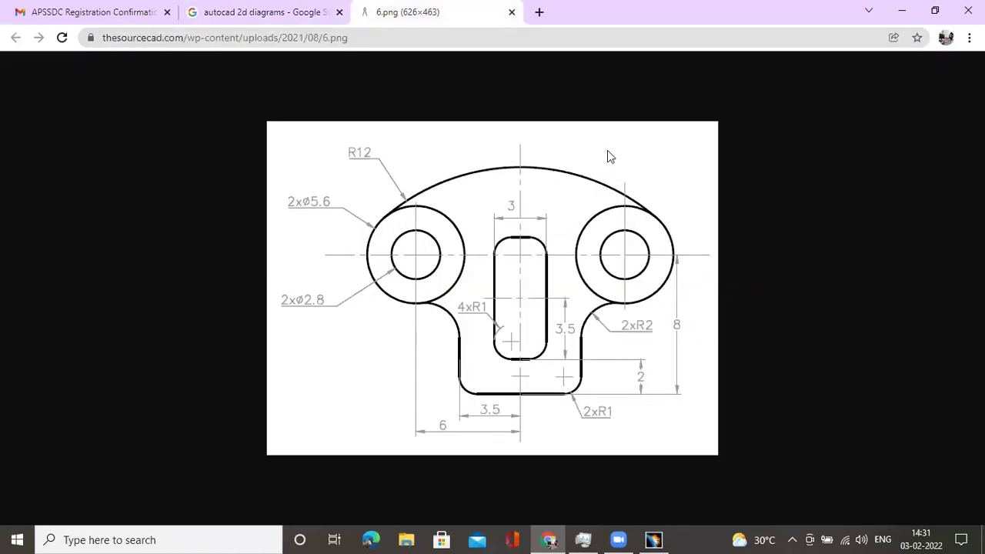
scroll(588, 157, "up", 2, "ctrl")
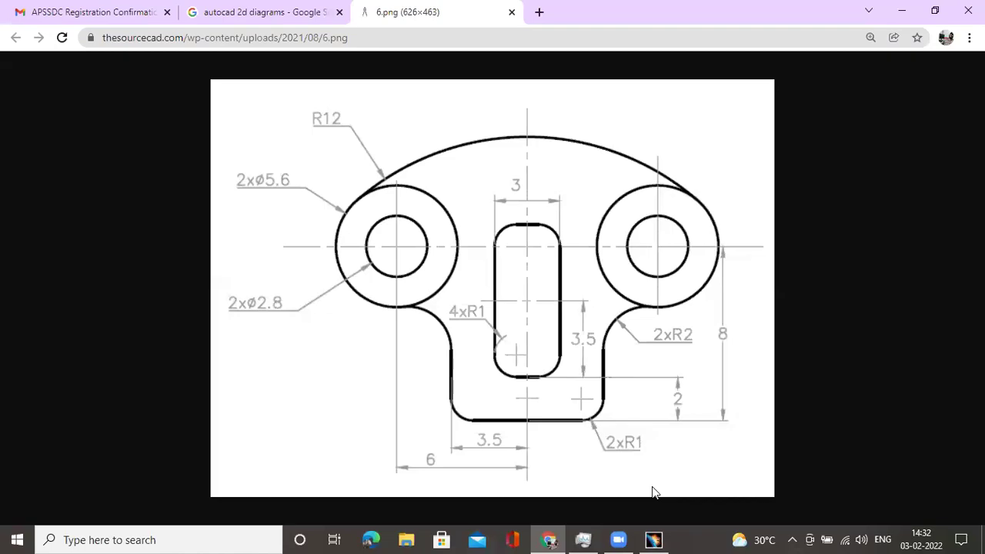
Step: Switch to CATIA V5 and compare the position of the sketch axes with the reference drawing in Chrome
left_click(653, 539)
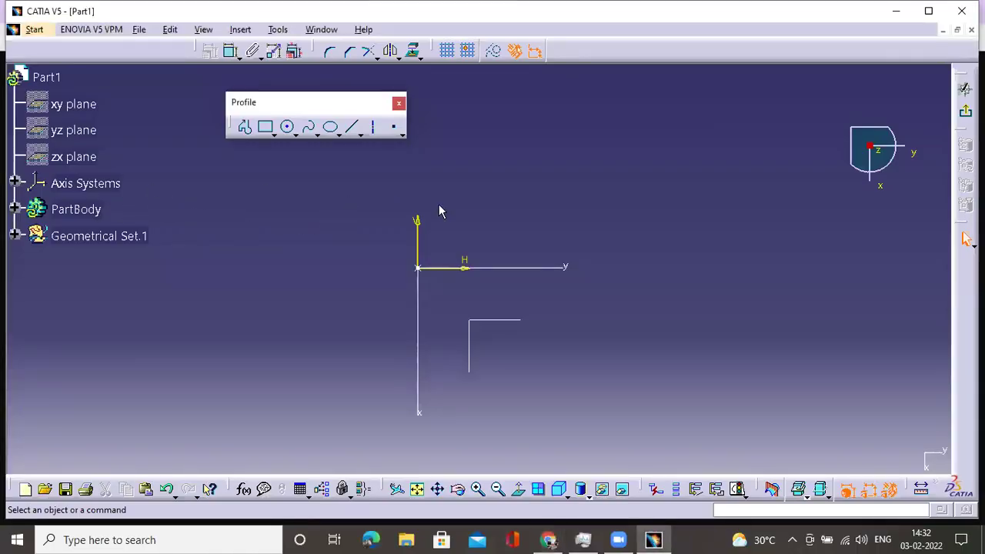
middle_click_drag(440, 211, 468, 213)
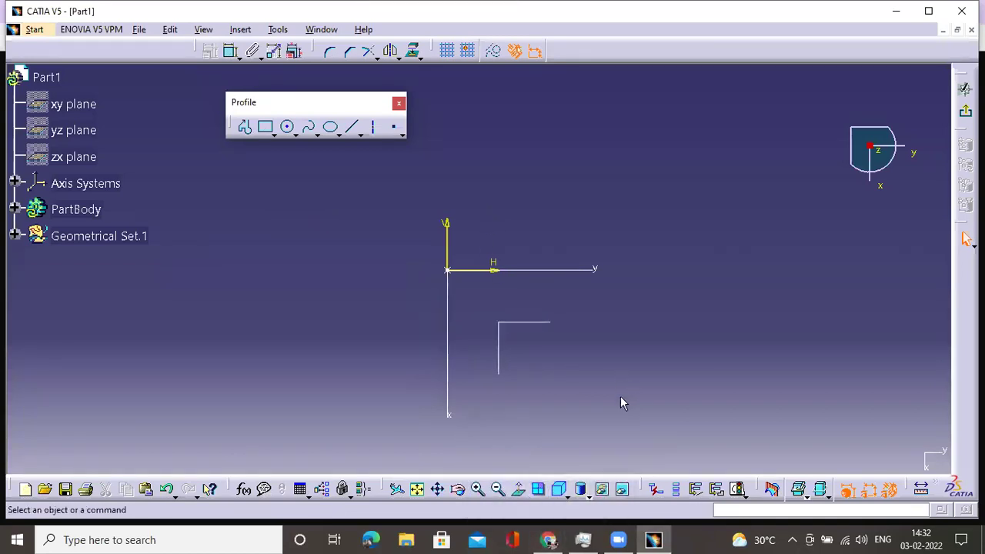
left_click(548, 540)
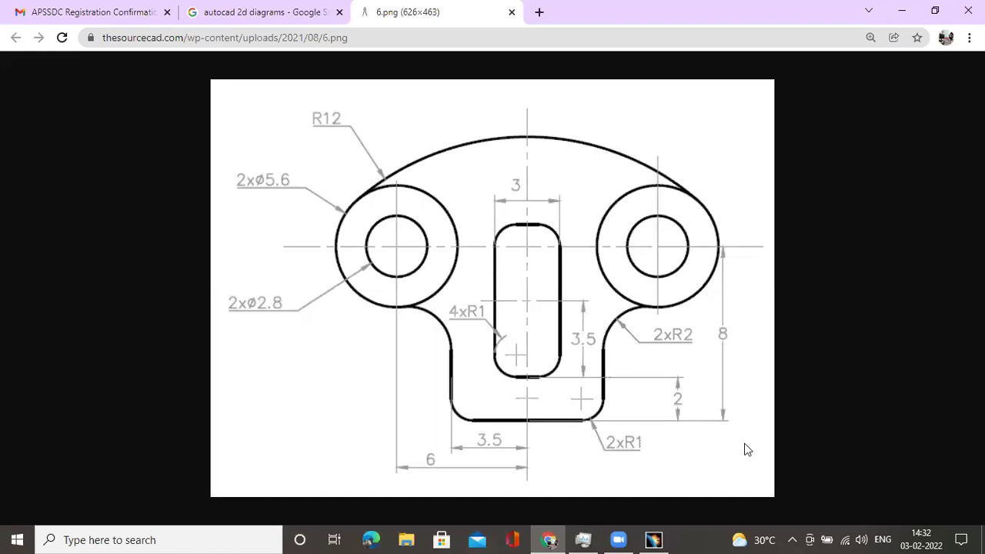
left_click(653, 539)
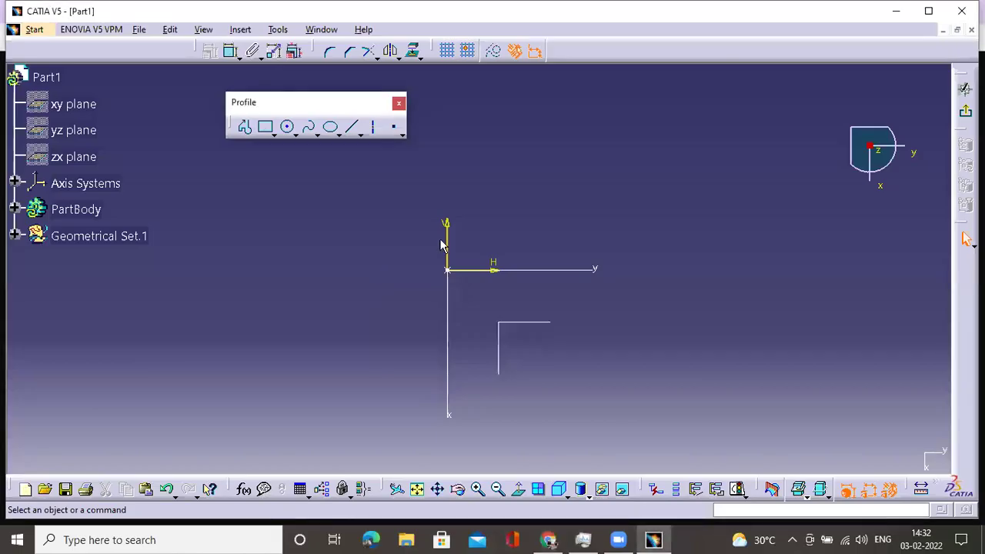
Step: Close Part1 without saving and create a new Part1 in Part Design with hybrid design and geometrical set left off
left_click(971, 29)
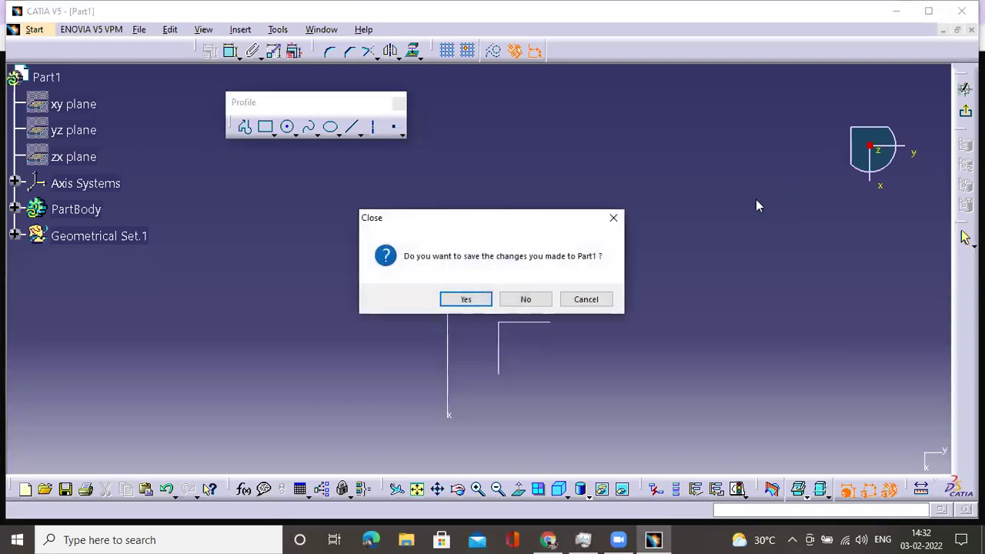
left_click(528, 302)
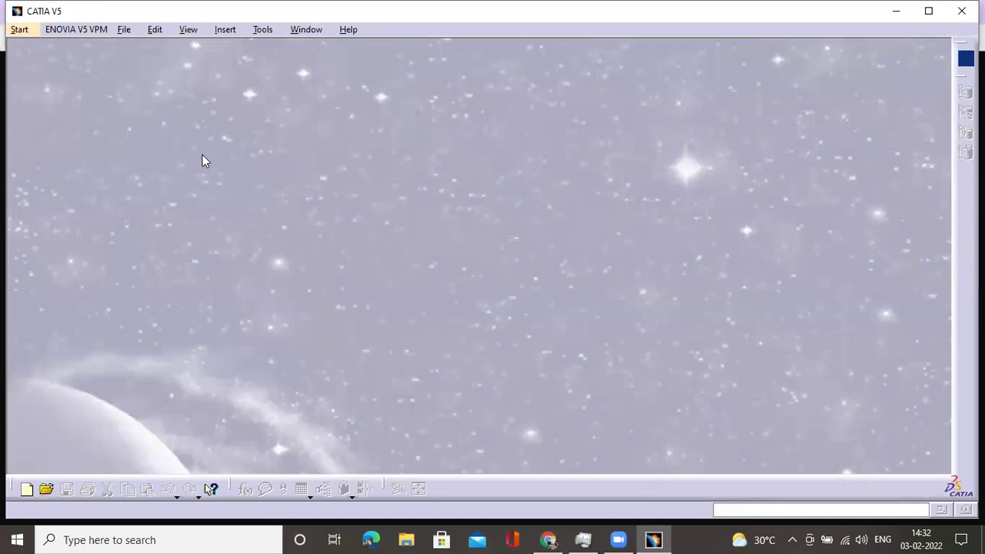
left_click(19, 30)
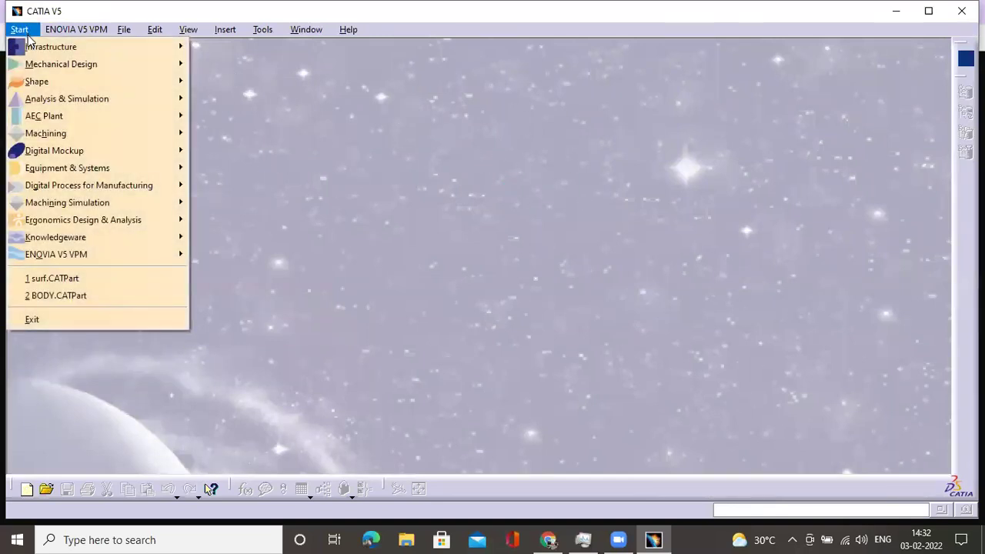
mouse_move(75, 68)
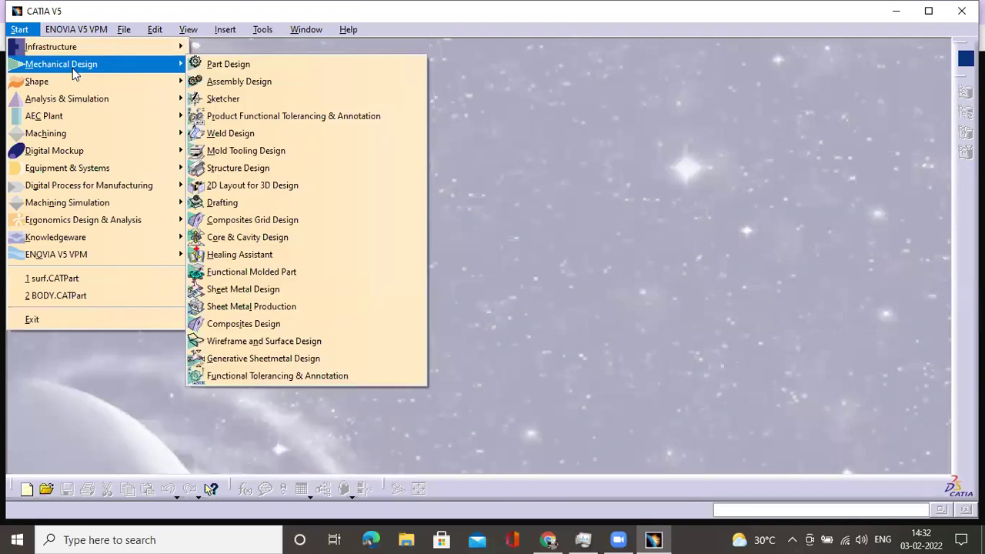
left_click(228, 65)
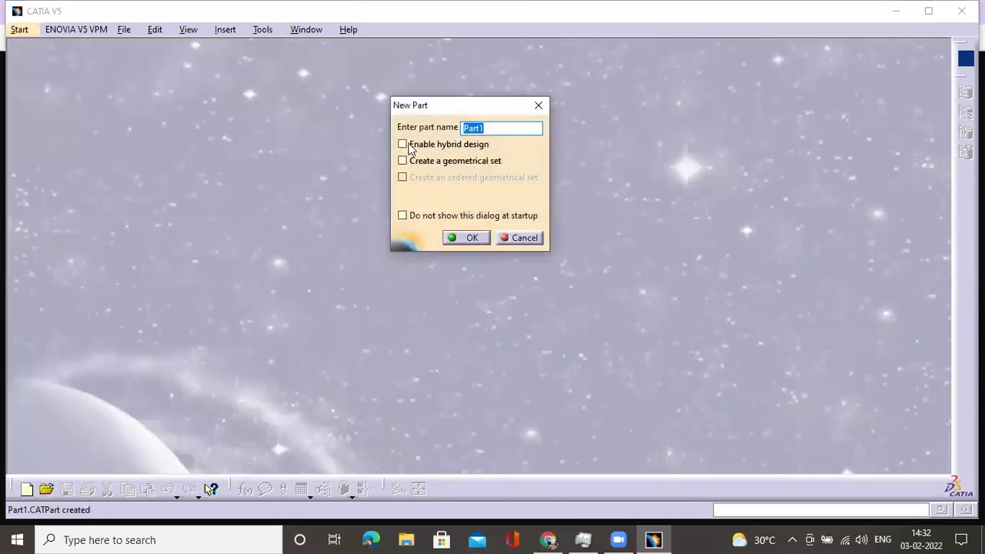
left_click(460, 236)
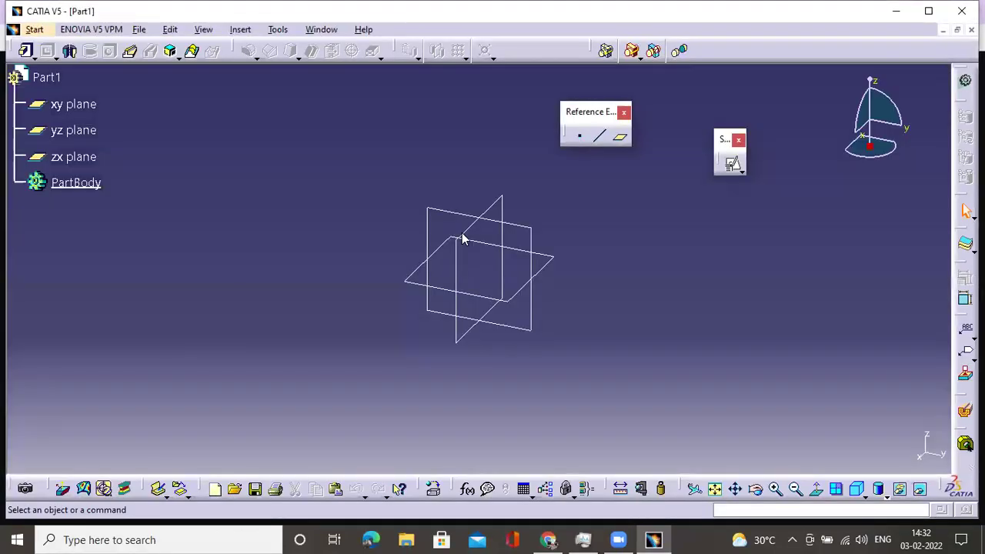
Step: Hide the xy, yz and zx reference planes together
middle_click_drag(634, 238, 547, 248)
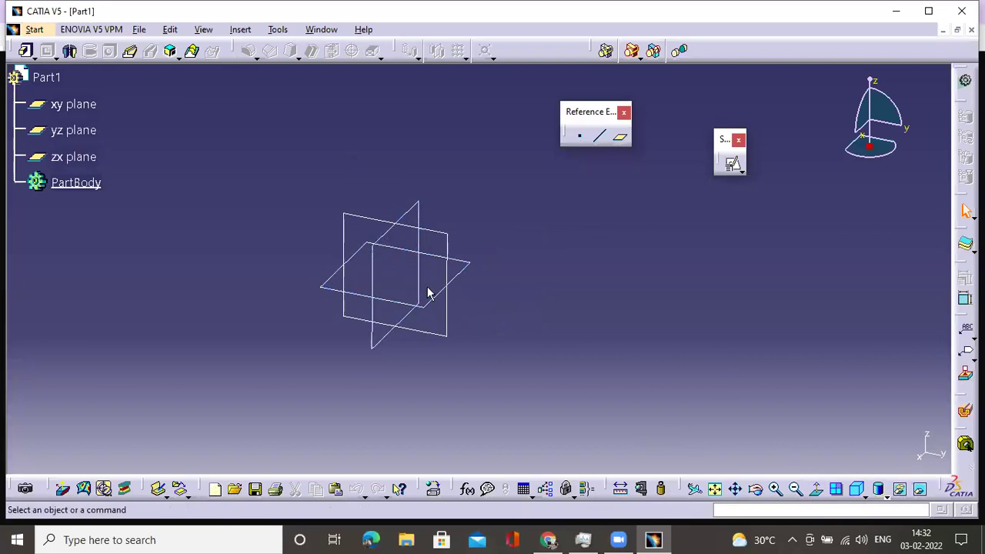
middle_click_drag(480, 268, 486, 284)
left_click_drag(589, 179, 264, 419)
right_click(391, 230)
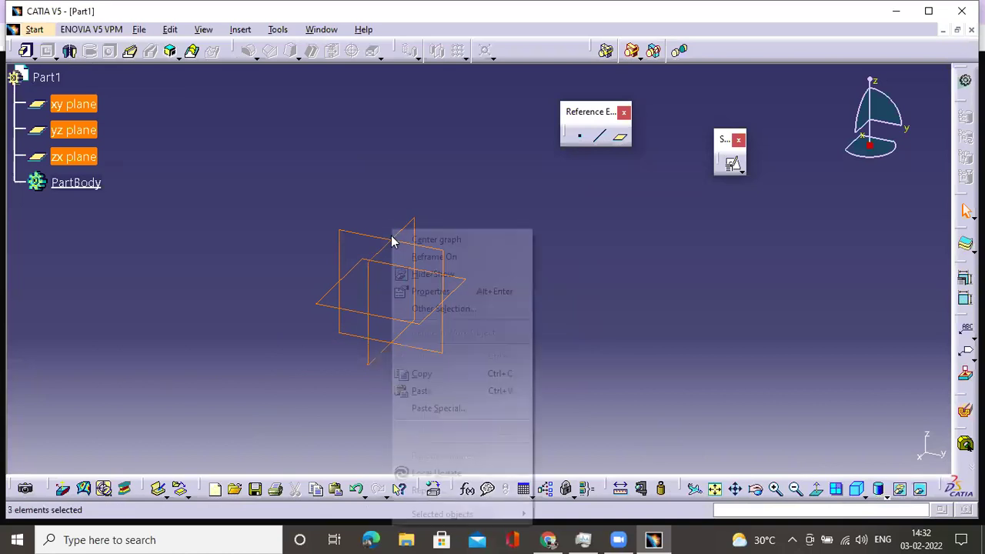
left_click(433, 274)
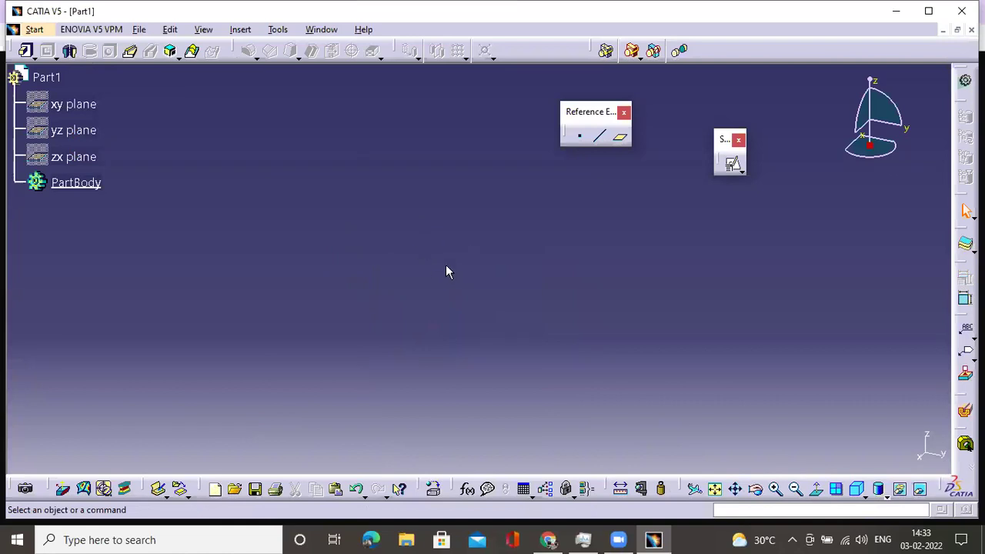
Step: Create a point at coordinates 0, 0, 0 mm and a standard axis system with that point as its origin
left_click(580, 139)
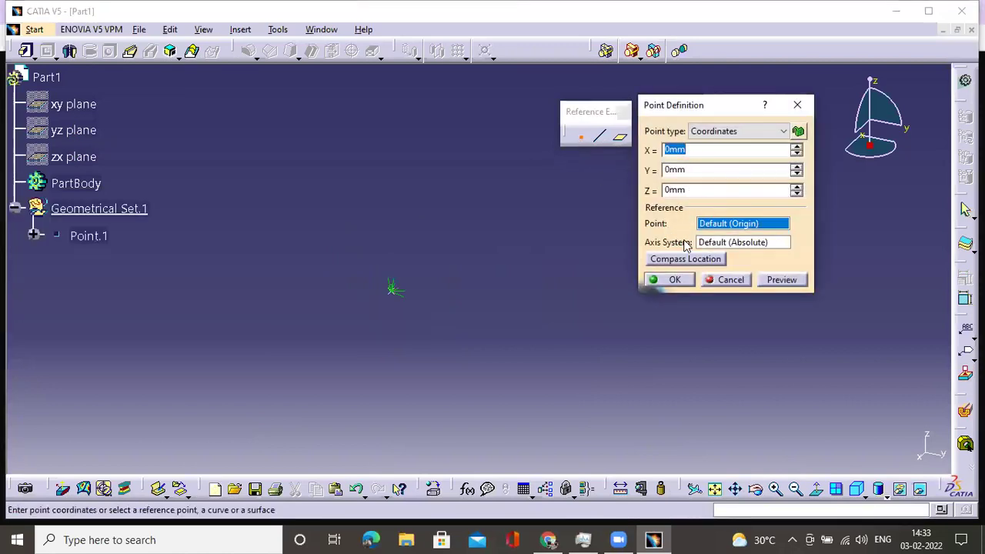
left_click(671, 280)
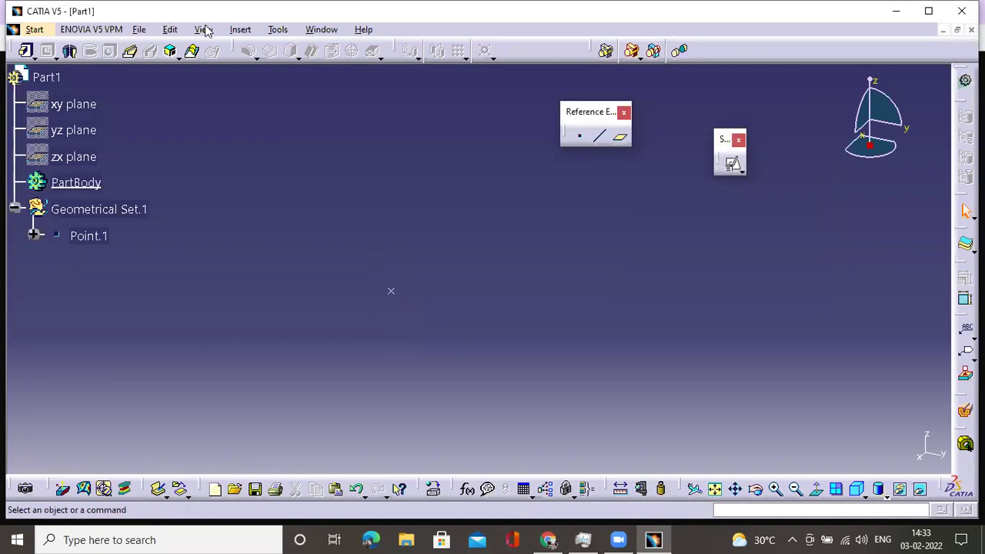
left_click(241, 31)
mouse_move(269, 171)
left_click(286, 199)
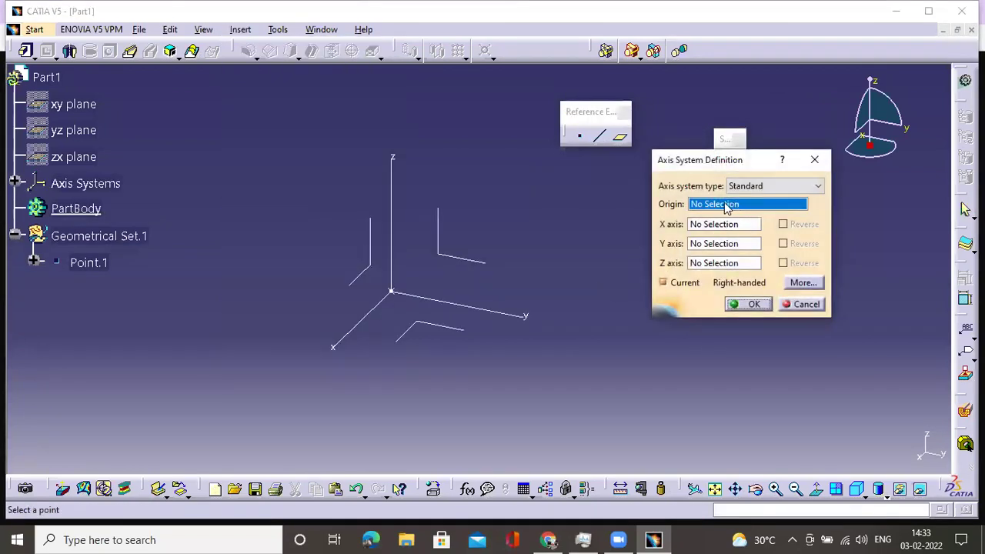
left_click(391, 293)
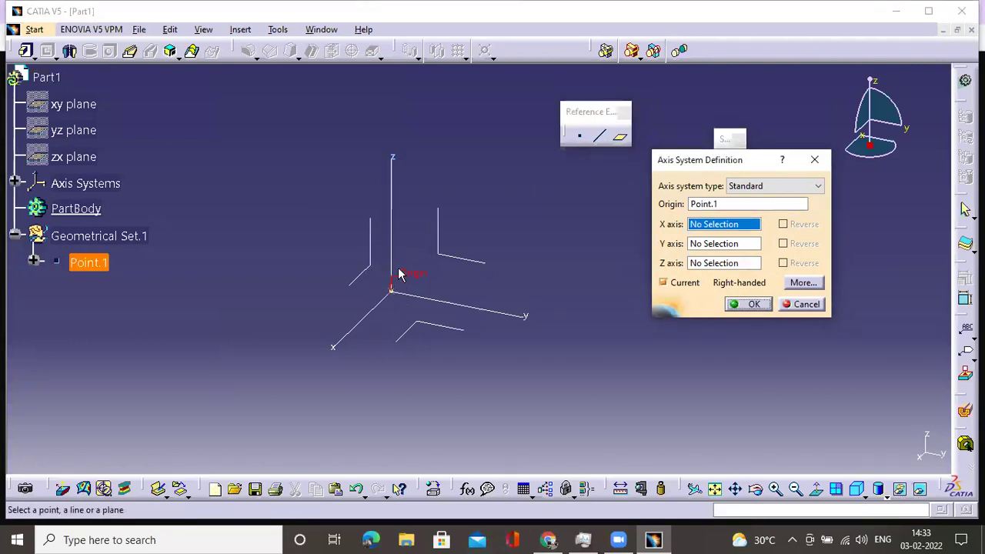
left_click(753, 305)
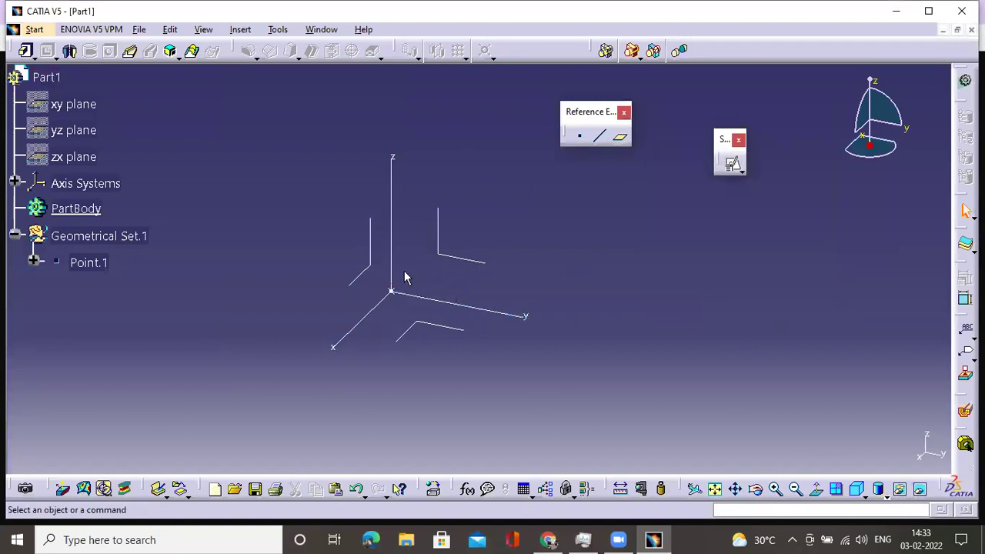
Step: Check the reference drawing in Chrome, return to CATIA V5 and start a positioned sketch on the axis system's XY plane with Point.1 as projection-point origin
left_click(548, 540)
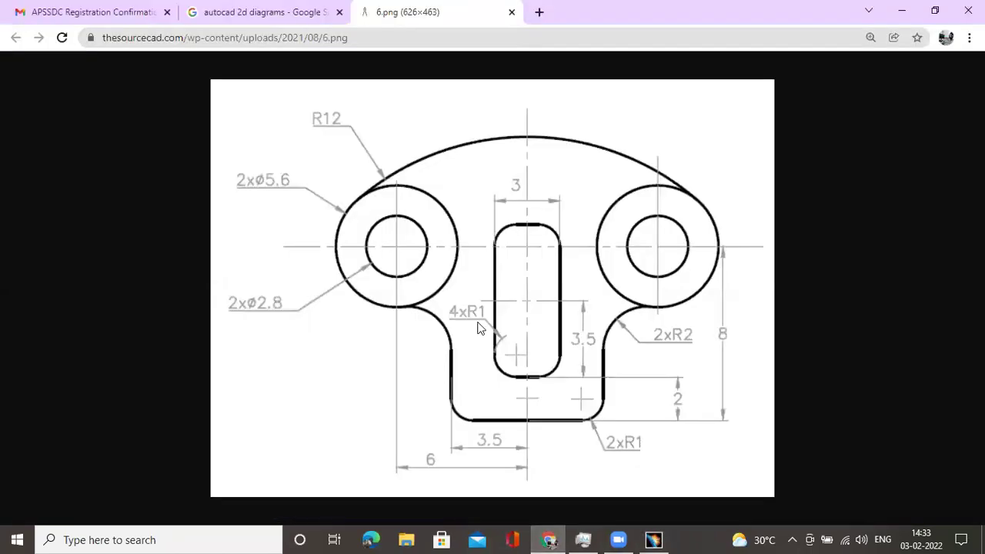
left_click(654, 539)
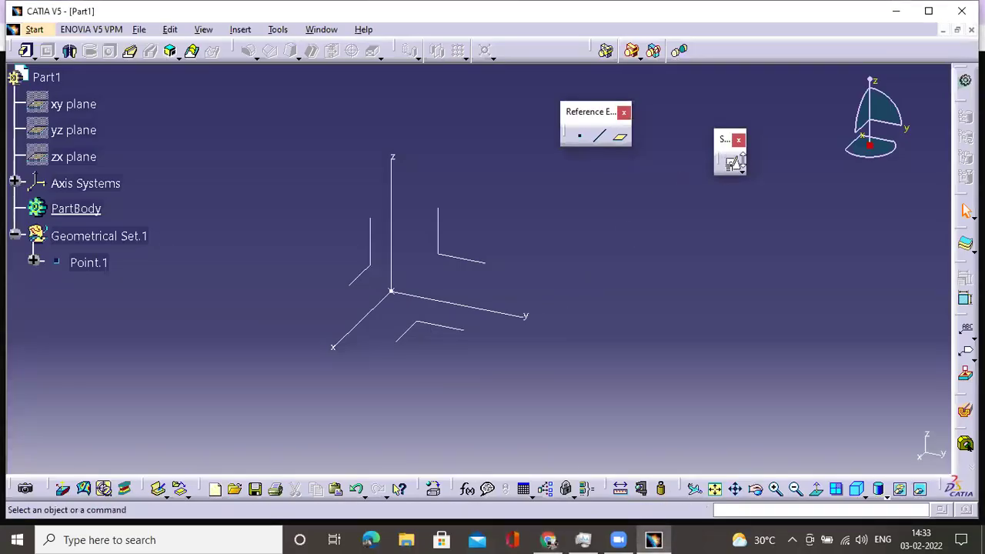
left_click(739, 169)
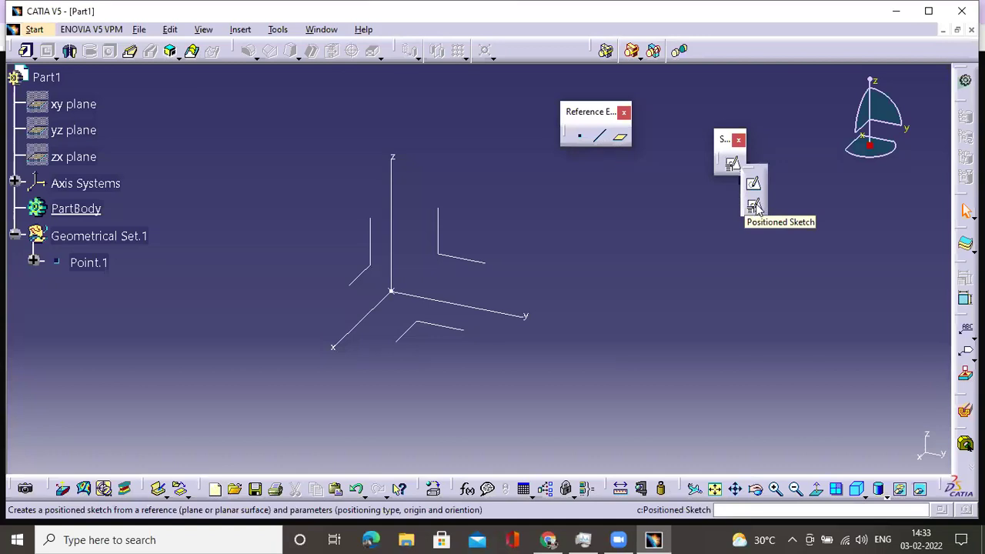
left_click(755, 208)
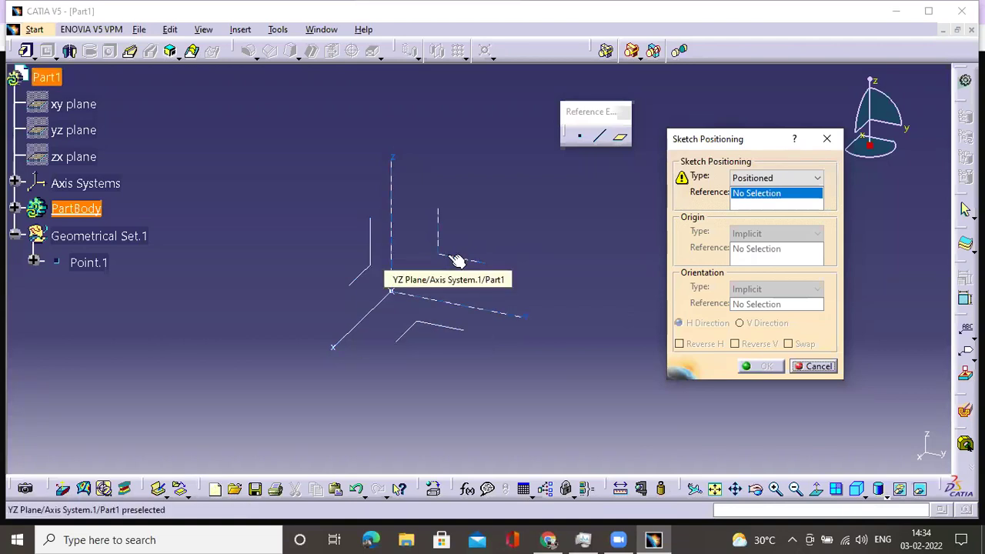
left_click(435, 329)
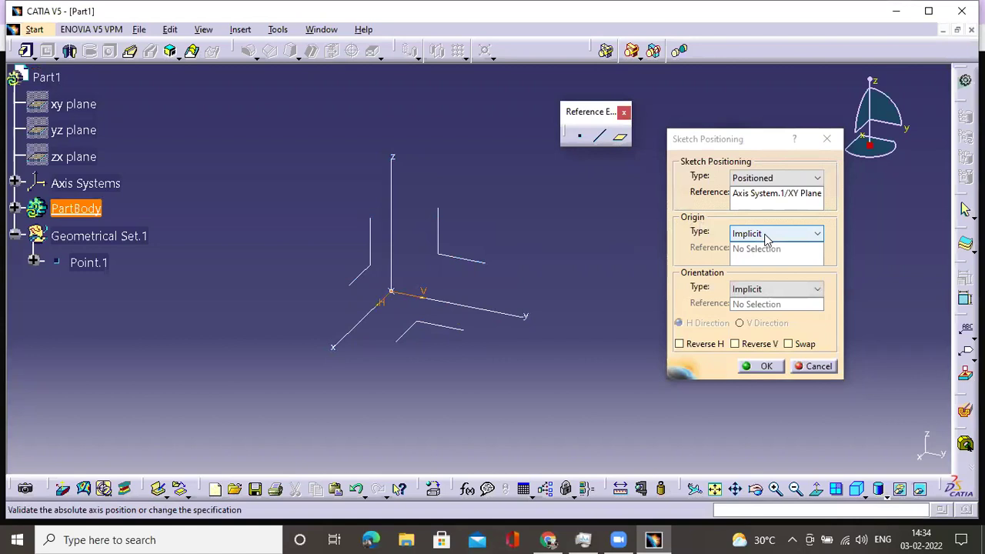
left_click(760, 235)
left_click(773, 270)
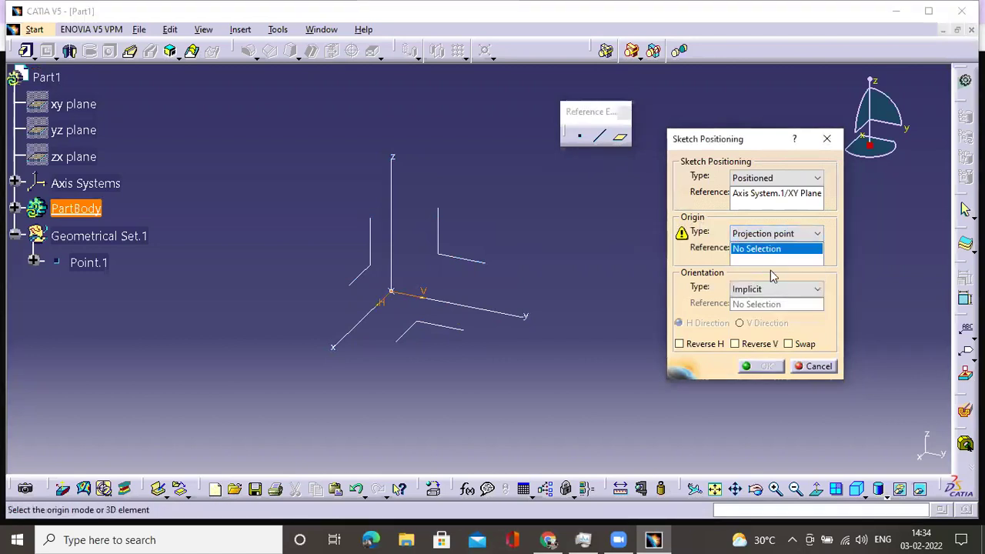
left_click(393, 294)
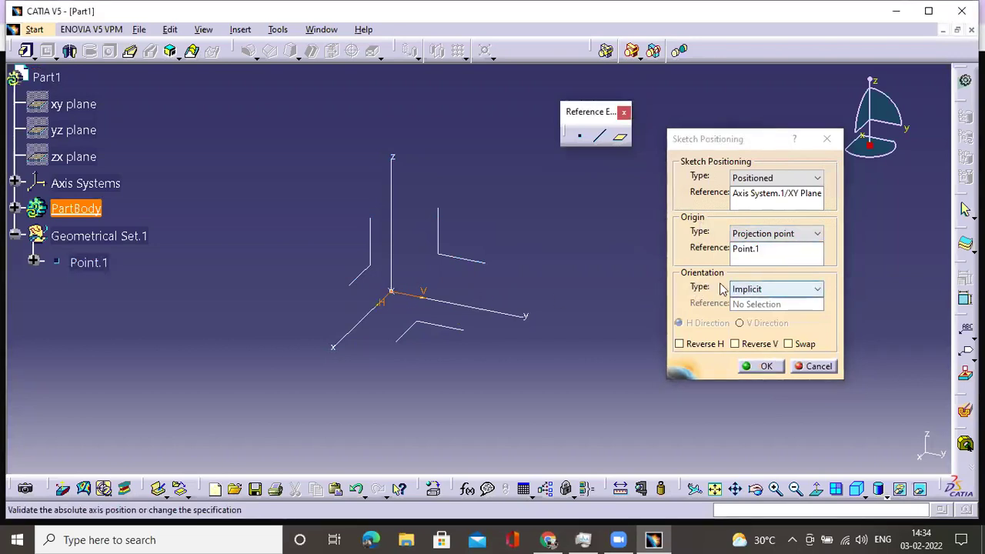
Step: Orient the sketch's H direction parallel to the axis system's Y axis and enter the sketch
left_click(752, 290)
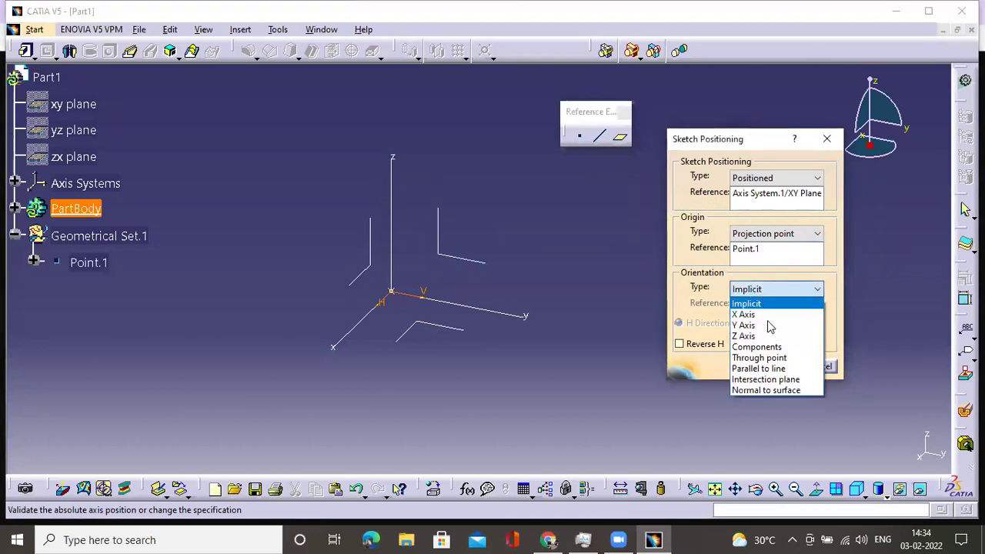
left_click(780, 369)
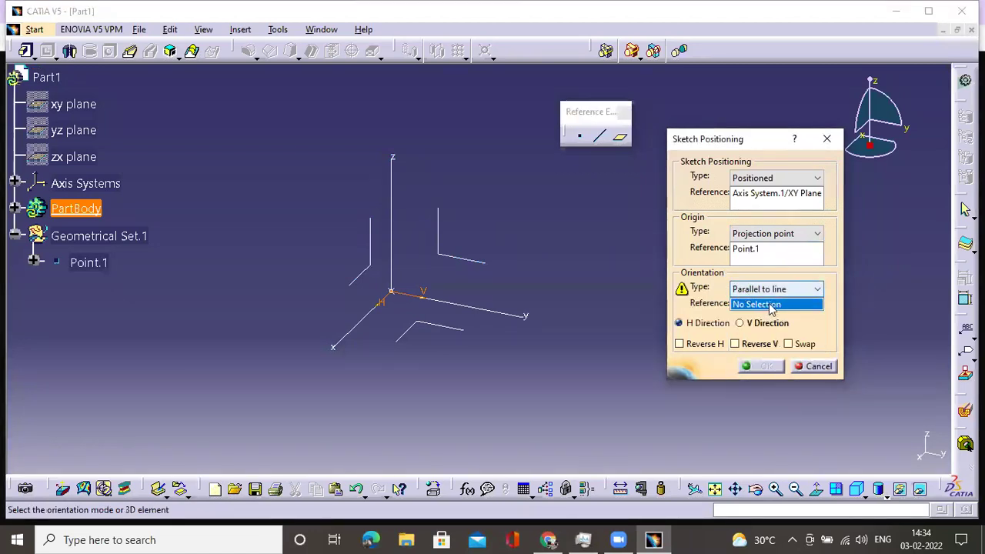
left_click(508, 313)
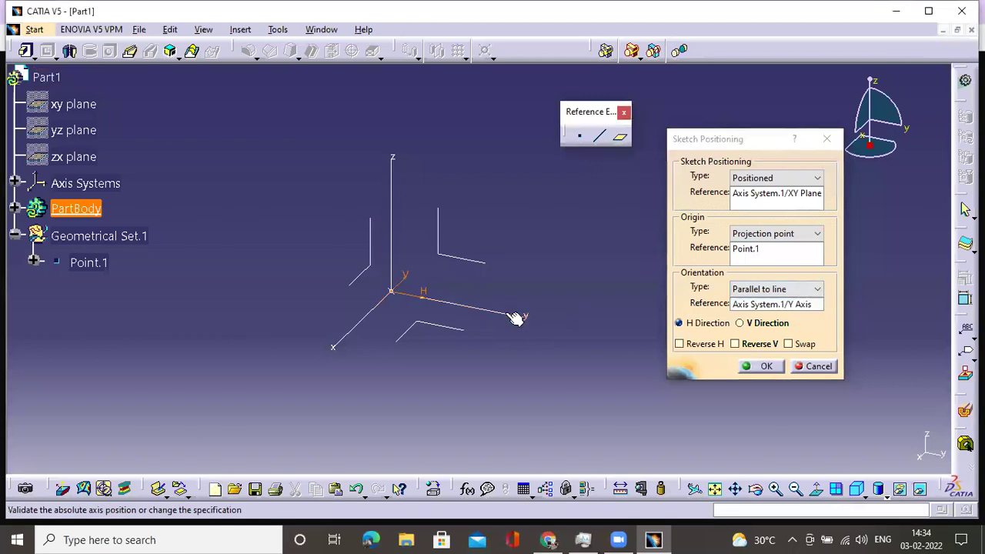
left_click(758, 366)
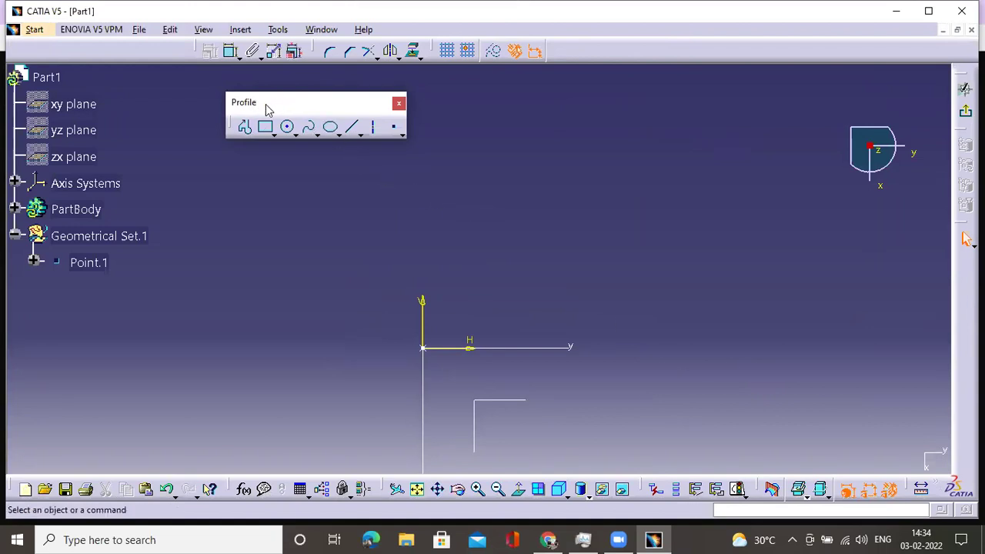
Step: Hide the Profile toolbar and show it again, two times over
left_click(399, 104)
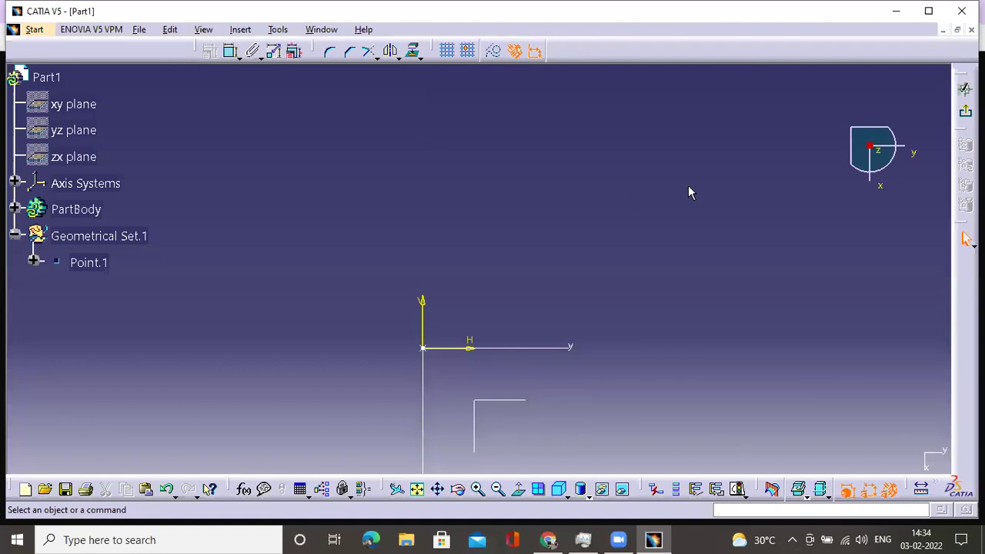
right_click(957, 493)
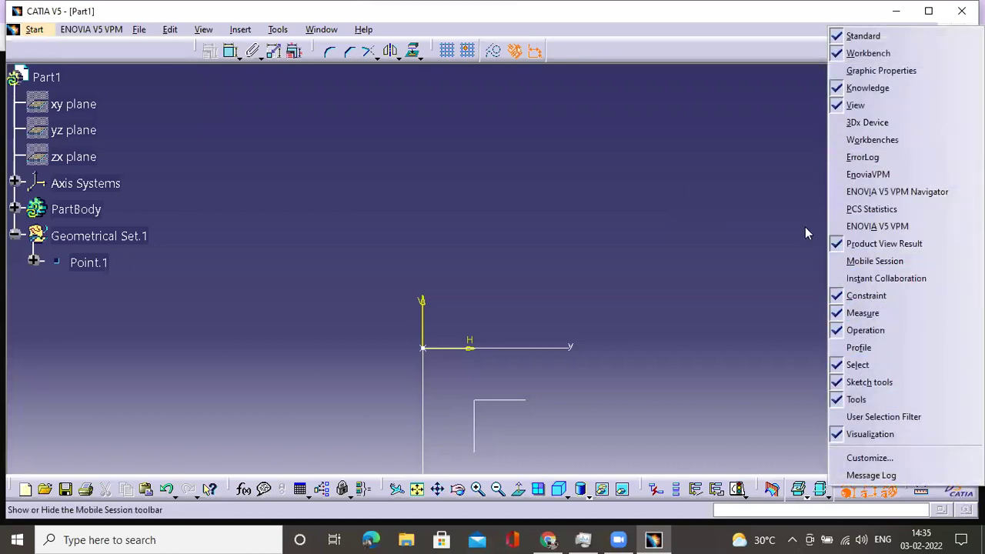
left_click(840, 352)
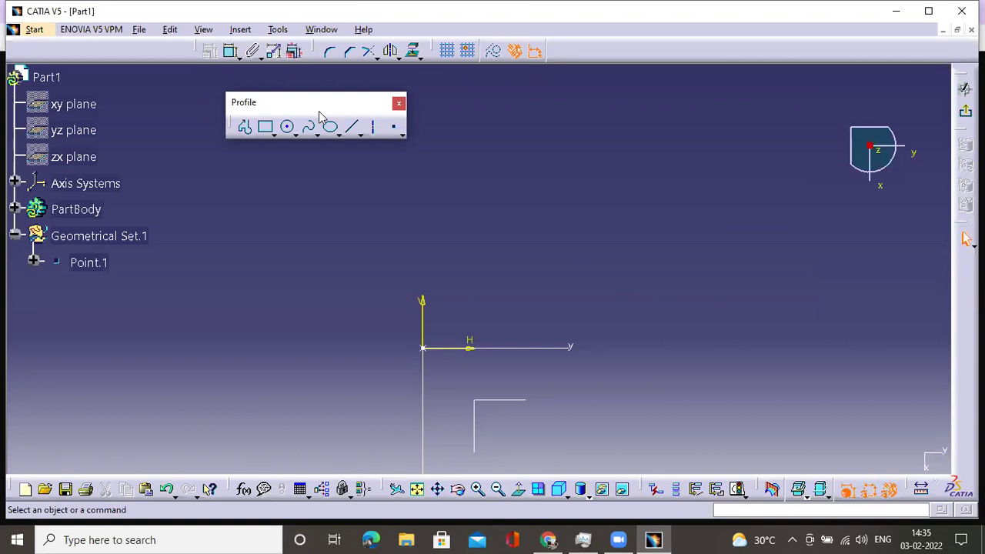
right_click(940, 486)
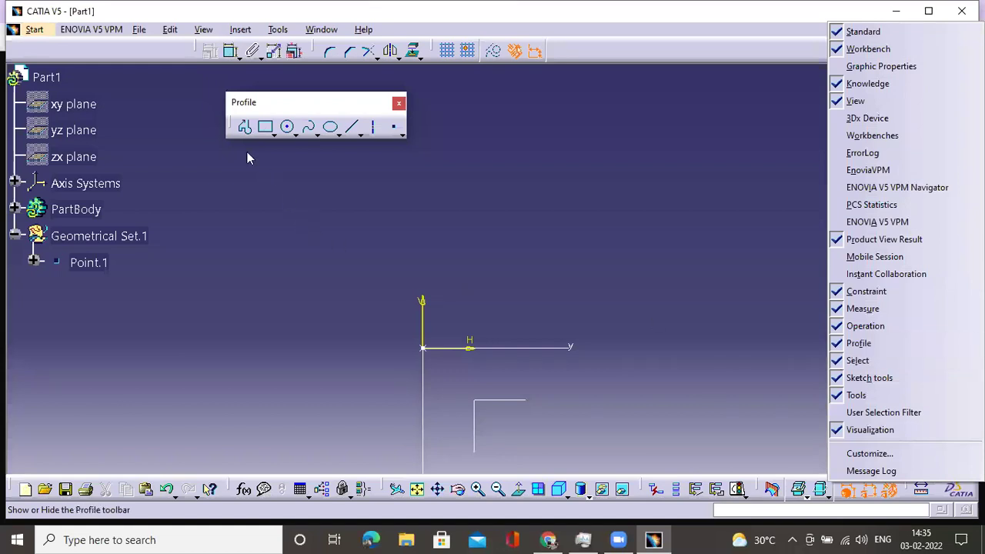
left_click(858, 345)
right_click(966, 346)
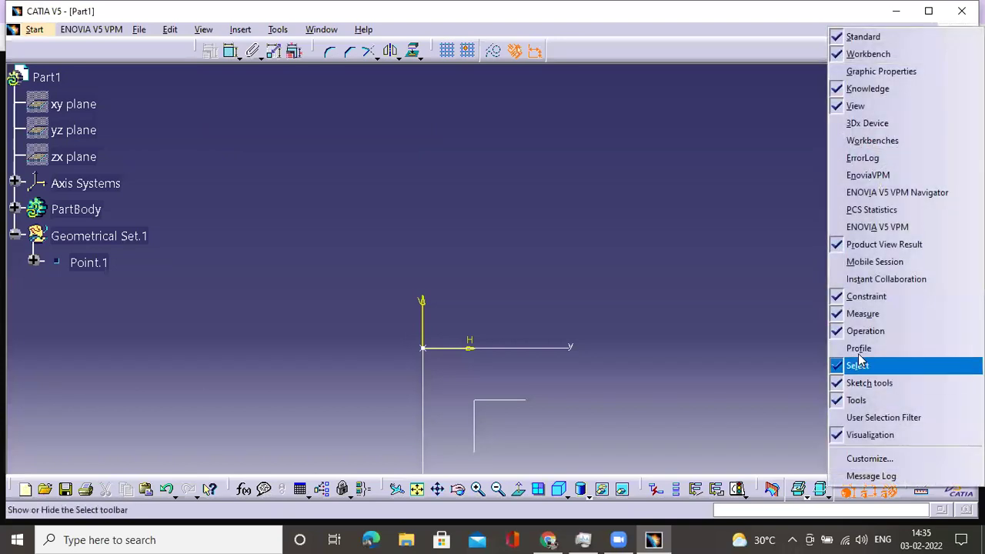
left_click(858, 346)
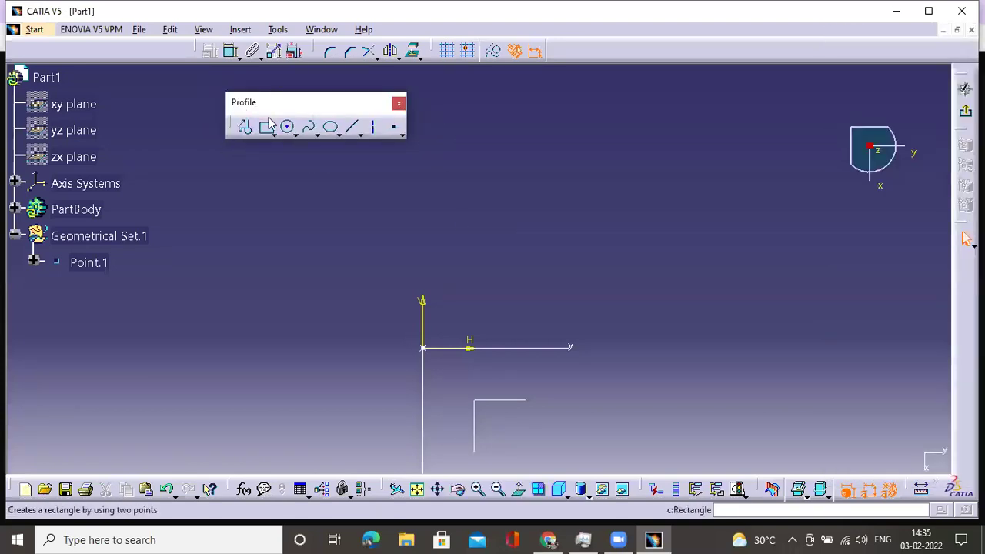
Step: Review the reference drawing 6.png in Chrome and return to the sketch in CATIA V5
middle_click_drag(508, 308, 550, 242)
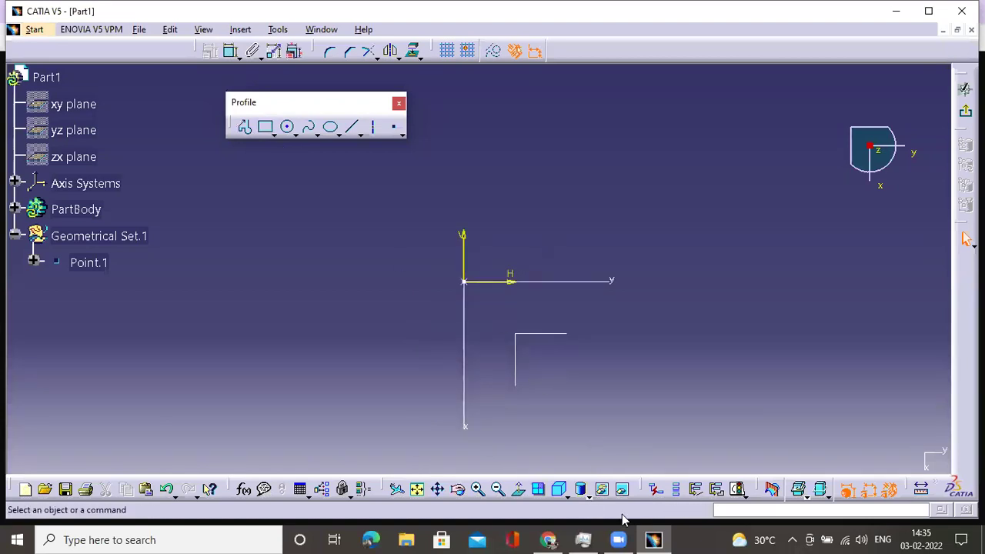
mouse_move(653, 540)
key("alt+Tab")
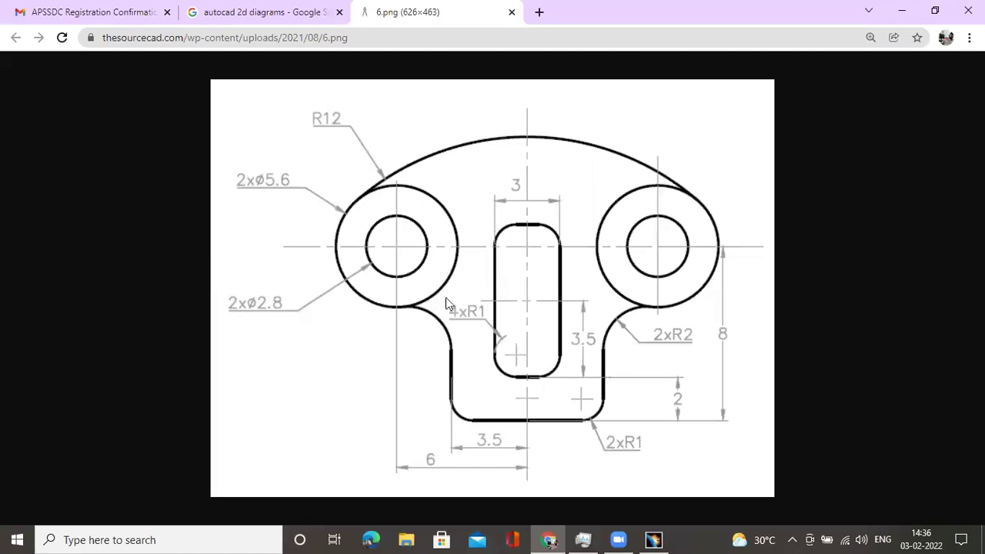
left_click(656, 539)
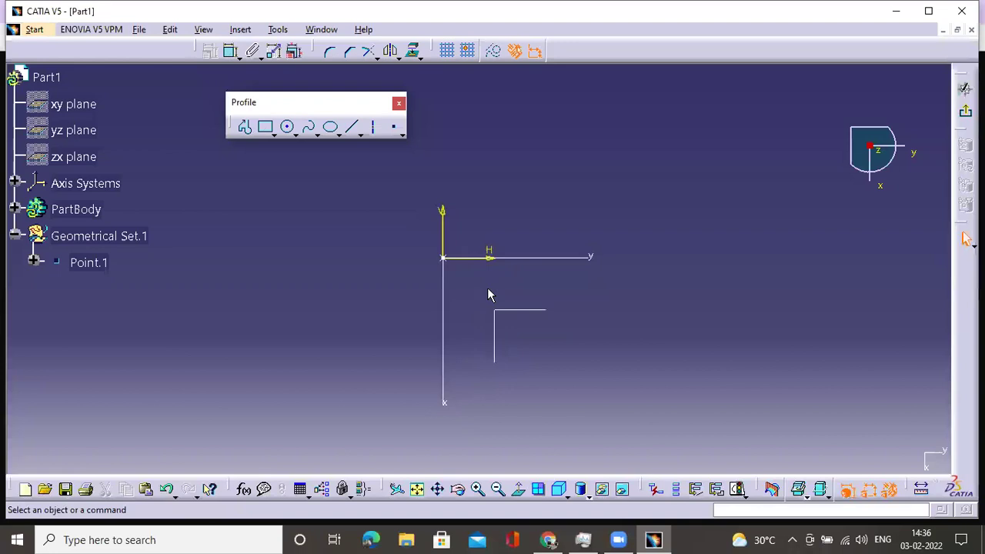
Step: Sketch a trial circle centred at about H 149 mm, V 74 mm and delete it
left_click(287, 128)
left_click(682, 139)
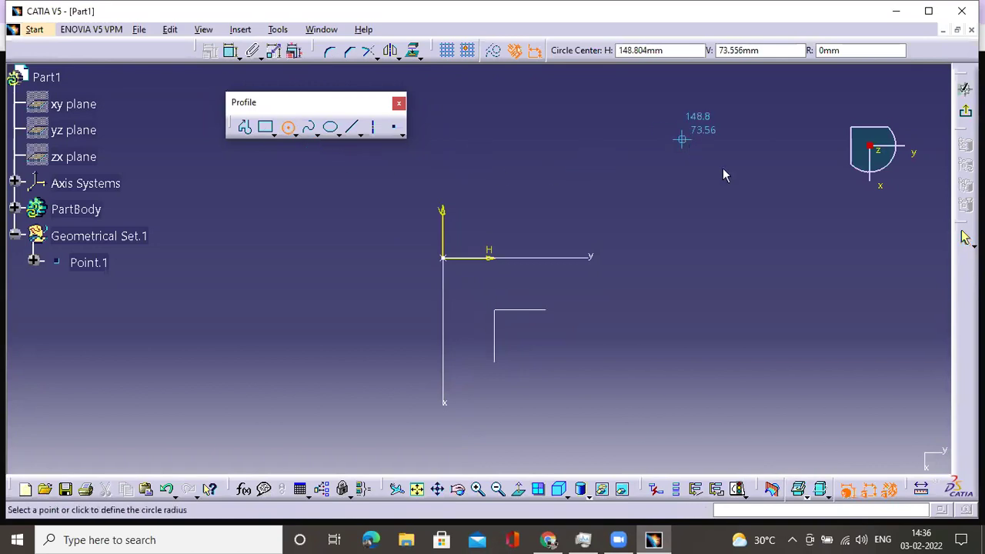
left_click(744, 172)
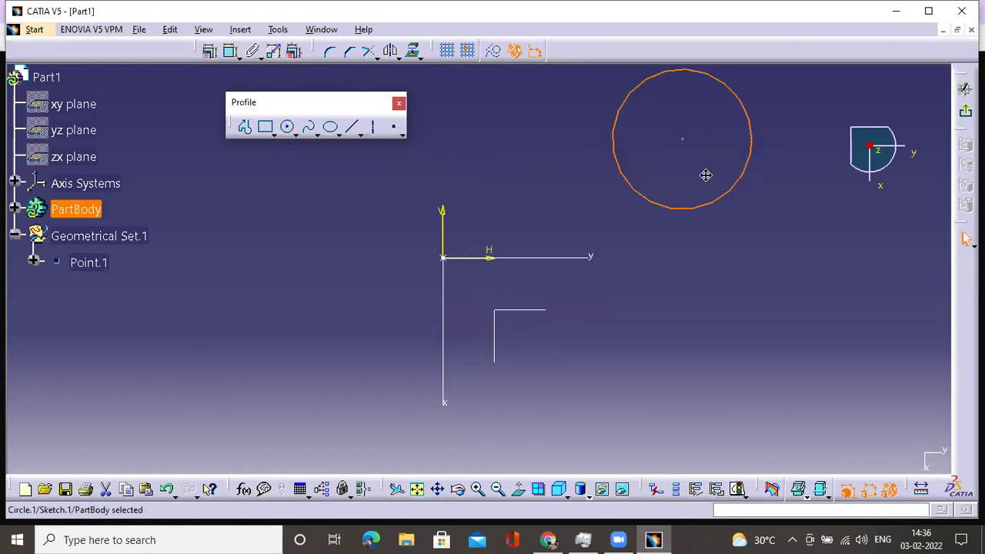
middle_click_drag(706, 175, 671, 243)
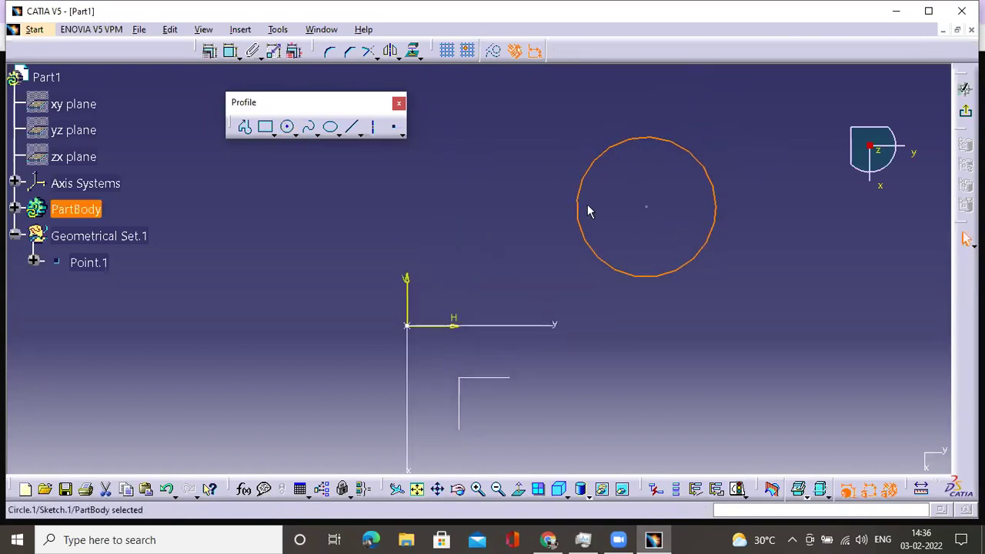
left_click(713, 141)
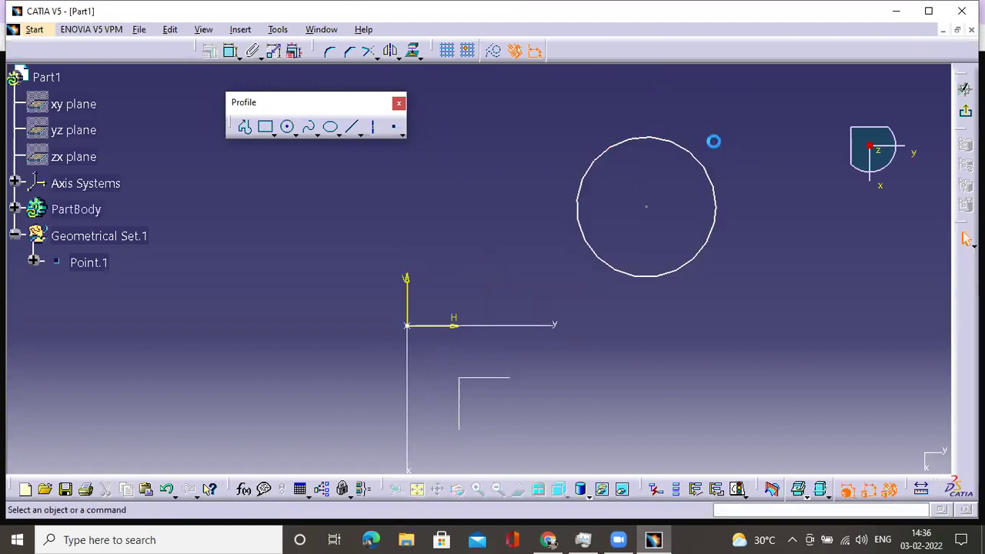
left_click(674, 144)
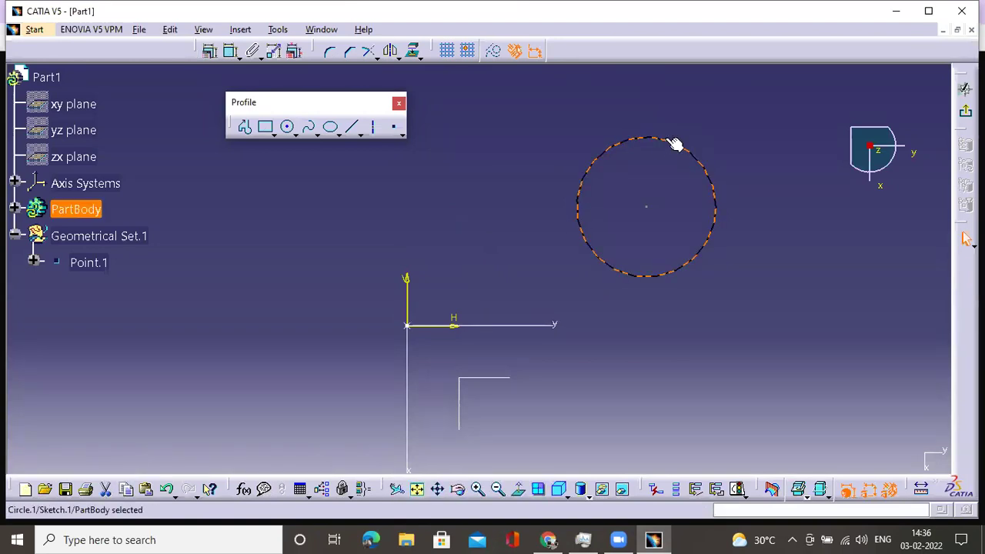
key("Delete")
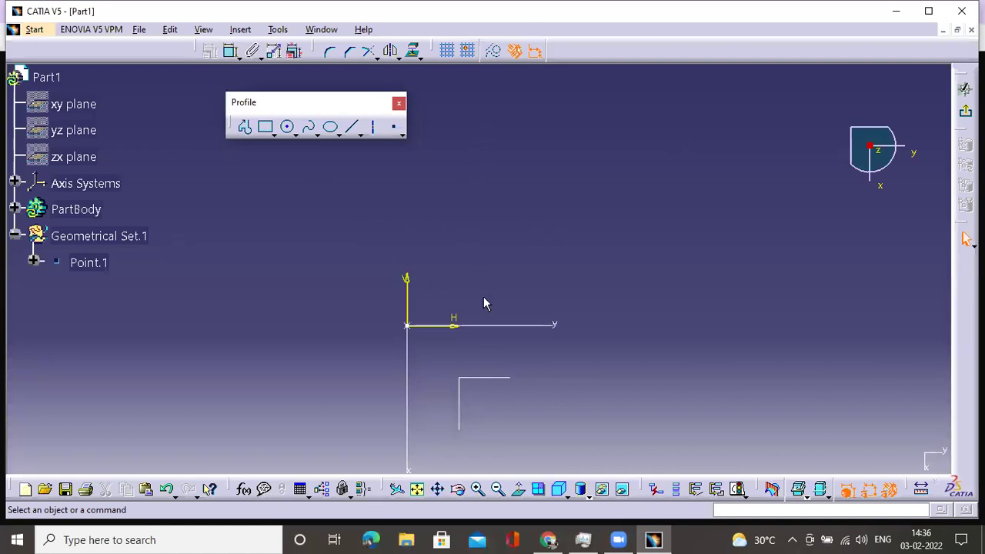
Step: Sketch a smaller trial circle away from the origin, above the H axis, and undo it
middle_click_drag(484, 303, 473, 279)
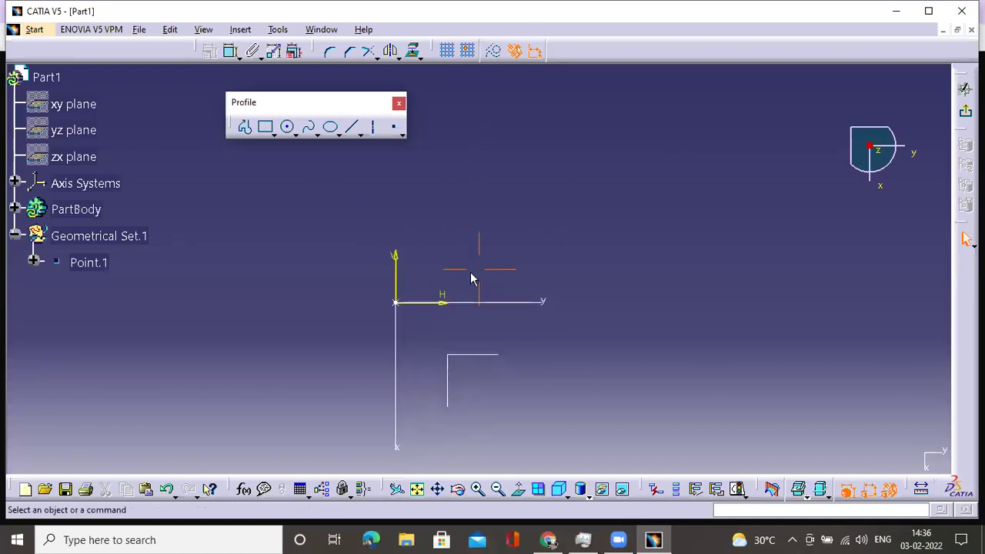
left_click(288, 135)
left_click(759, 169)
left_click(801, 189)
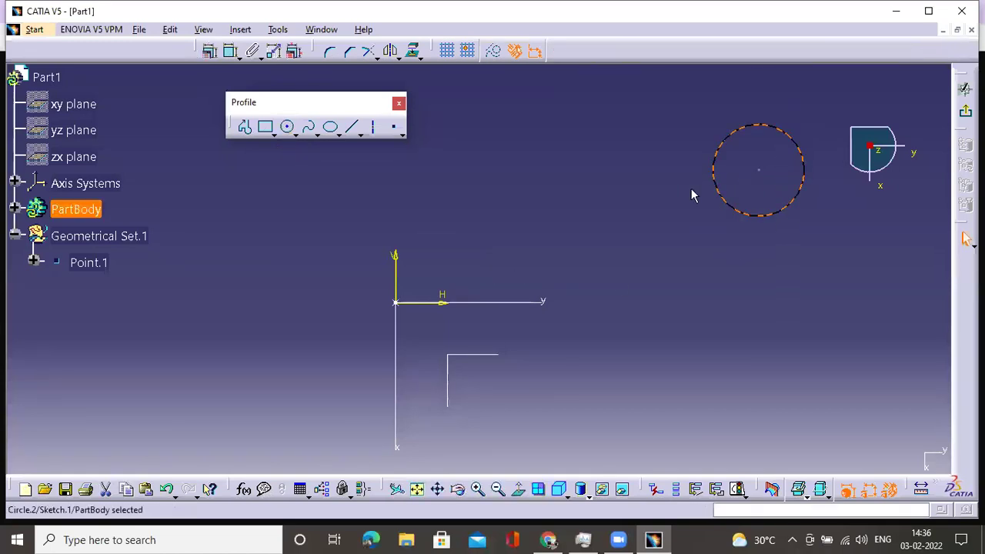
left_click(685, 162)
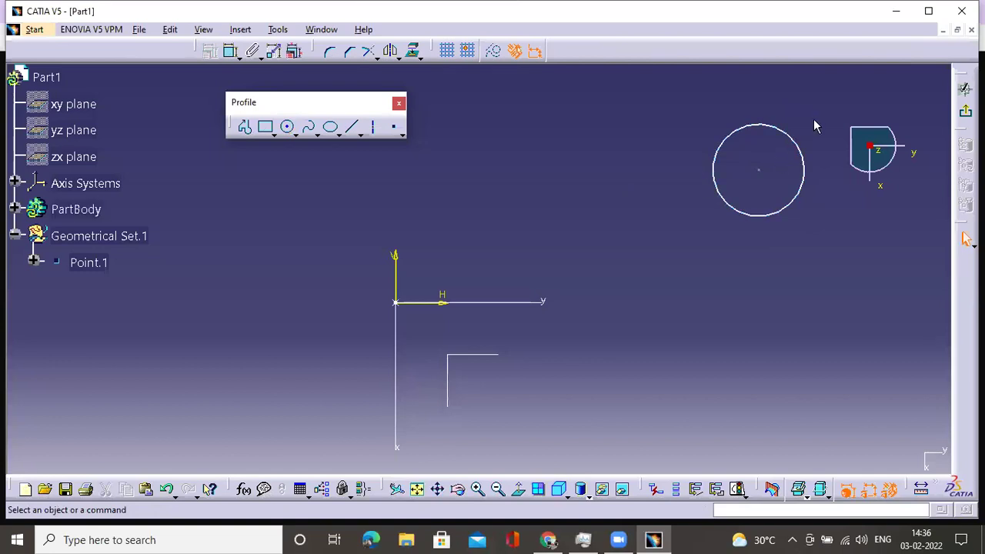
key("ctrl+z")
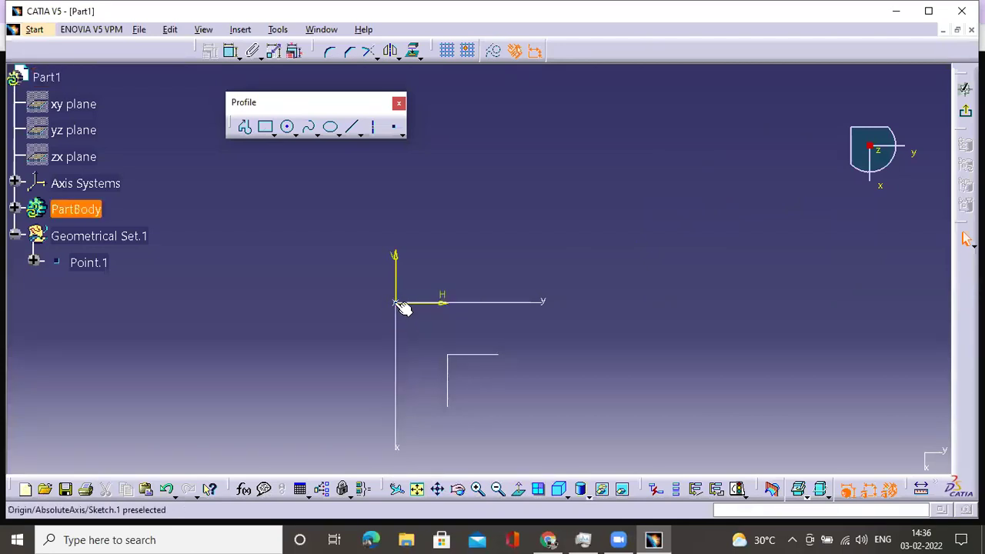
Step: Sketch a circle about 91 mm in diameter centred on the sketch origin
middle_click_drag(428, 256, 418, 204)
left_click(289, 127)
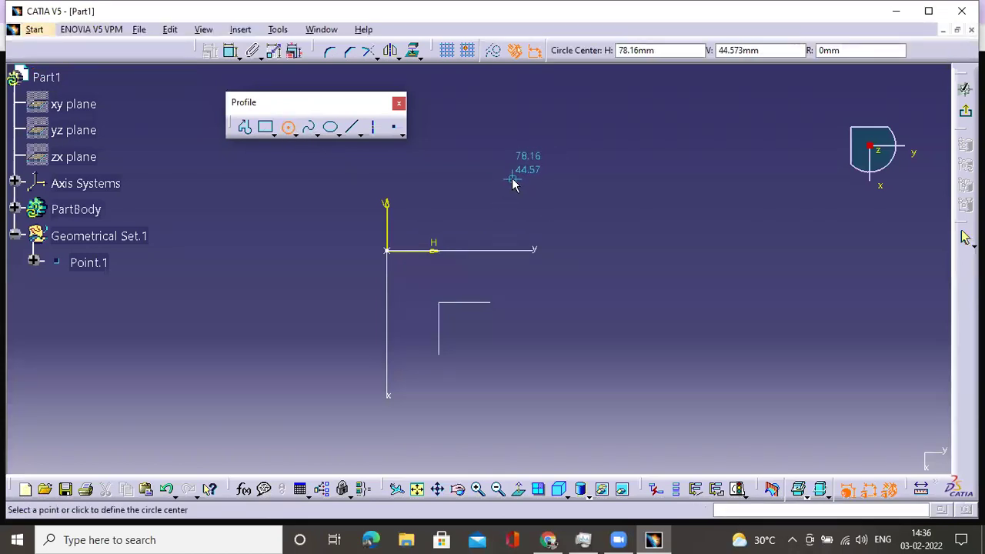
left_click(389, 254)
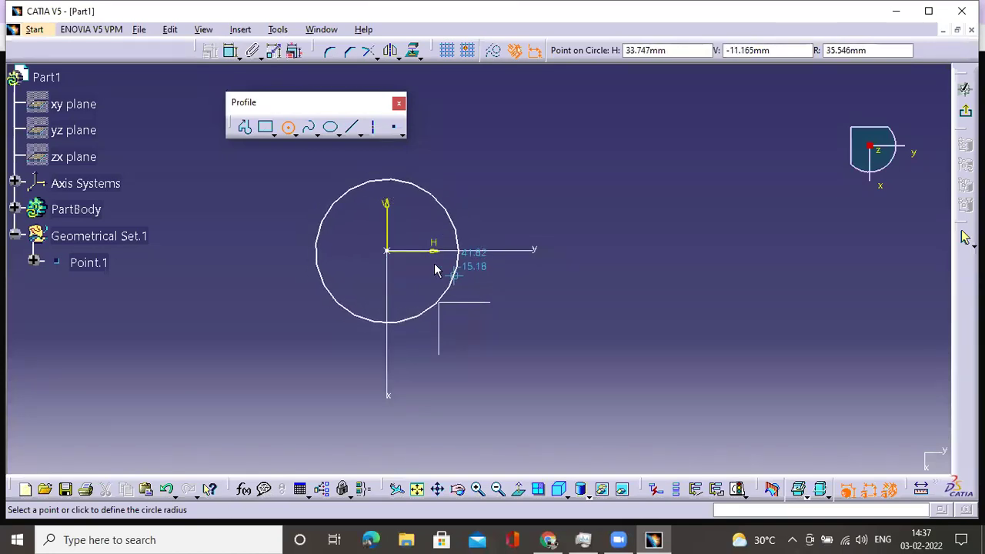
left_click(455, 277)
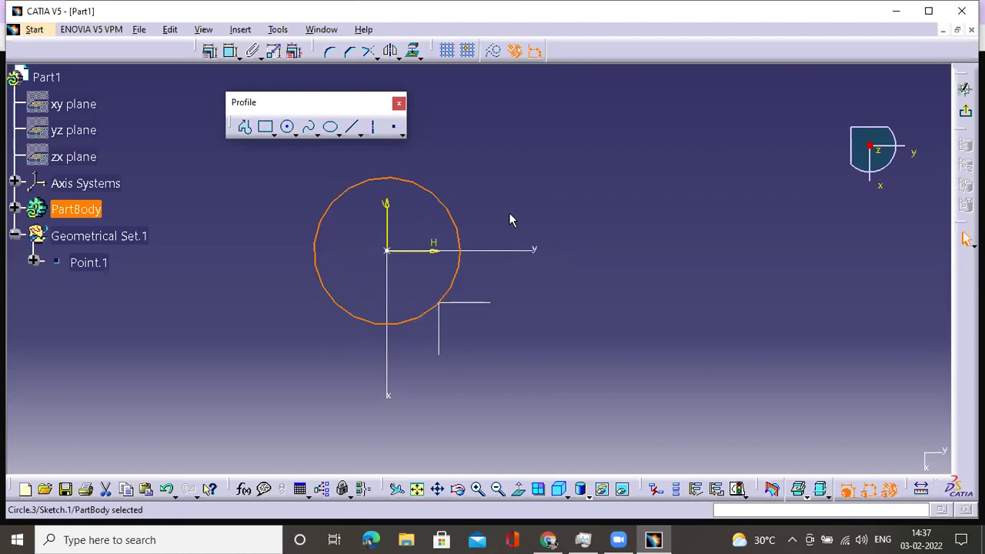
left_click(531, 203)
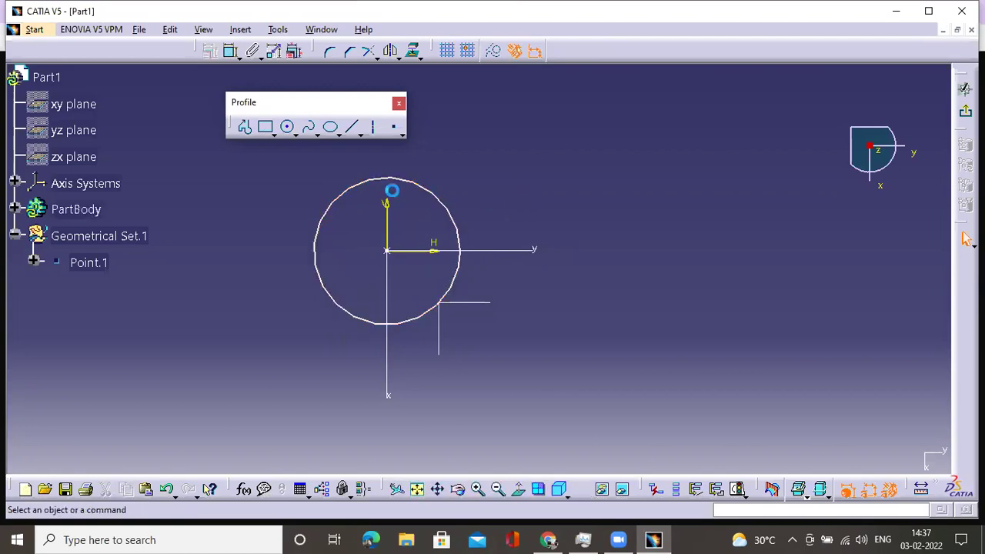
Step: Sketch a concentric inner circle about 57 mm in diameter at the sketch origin
left_click(288, 130)
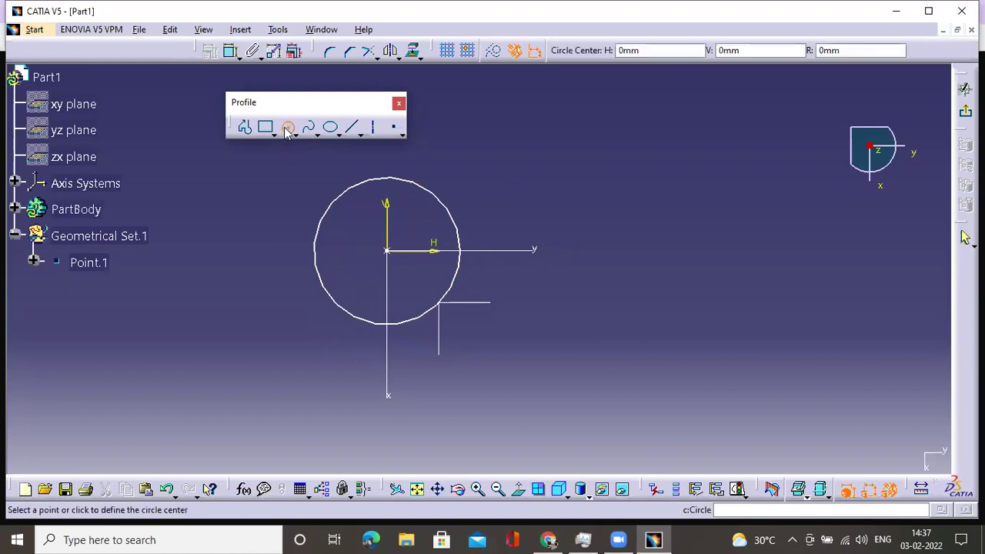
left_click(389, 251)
left_click(418, 213)
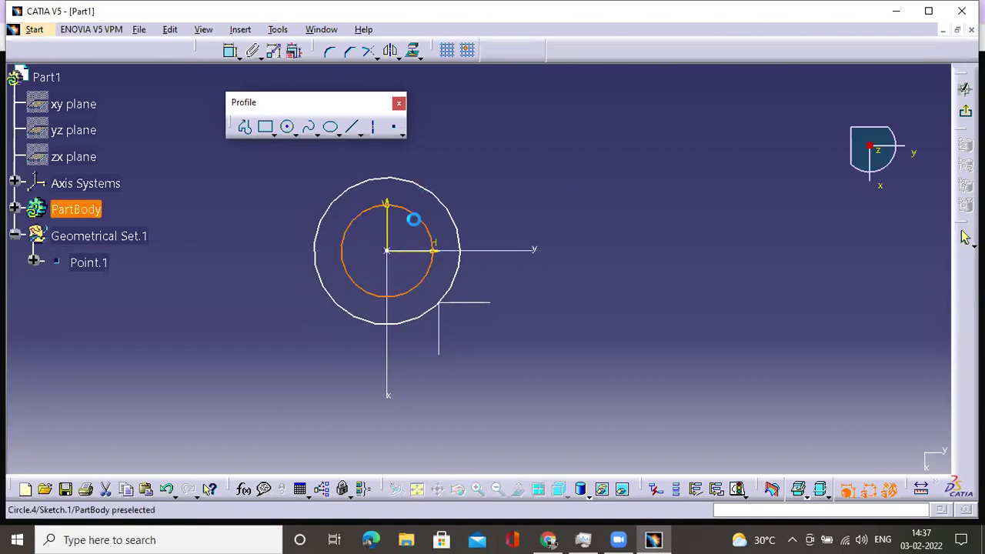
left_click(433, 217)
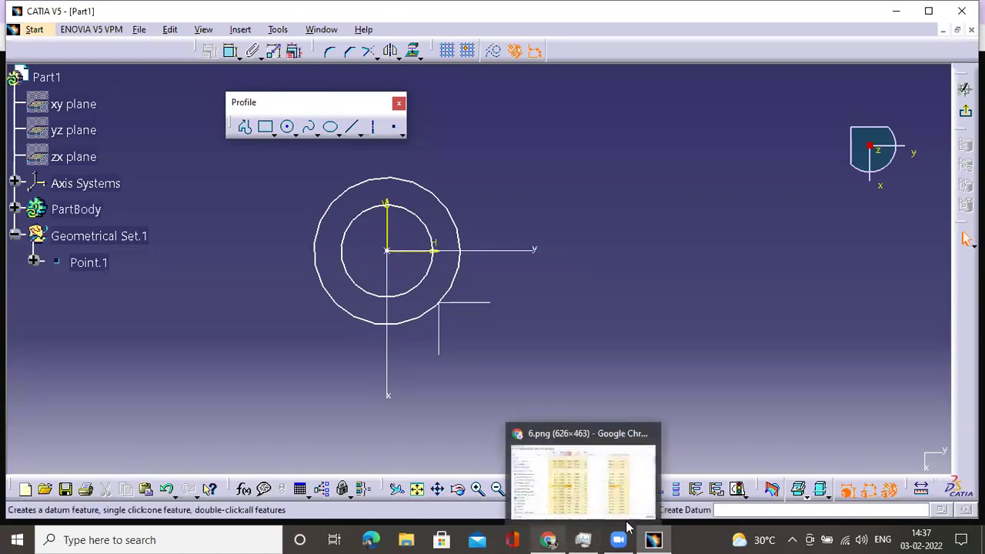
Step: Check the circle sizes on the reference drawing in Chrome, return to CATIA V5 and float the Constraint toolbar beside the Profile toolbar
left_click(581, 497)
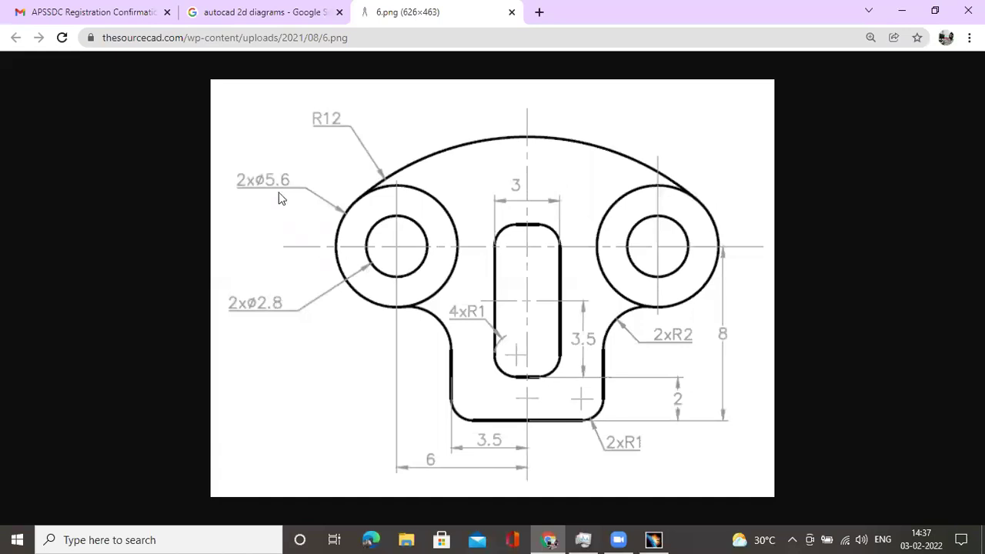
left_click(654, 539)
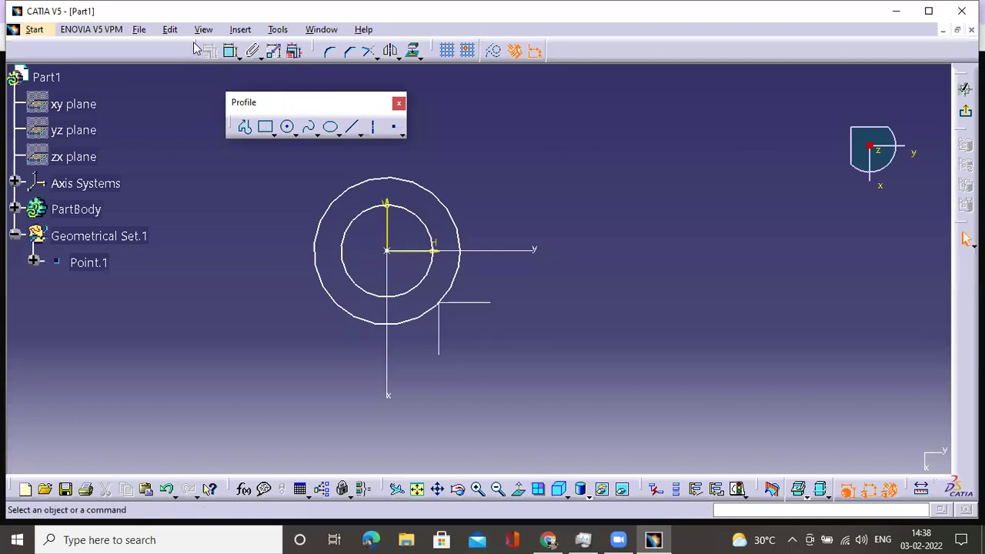
left_click_drag(199, 51, 437, 105)
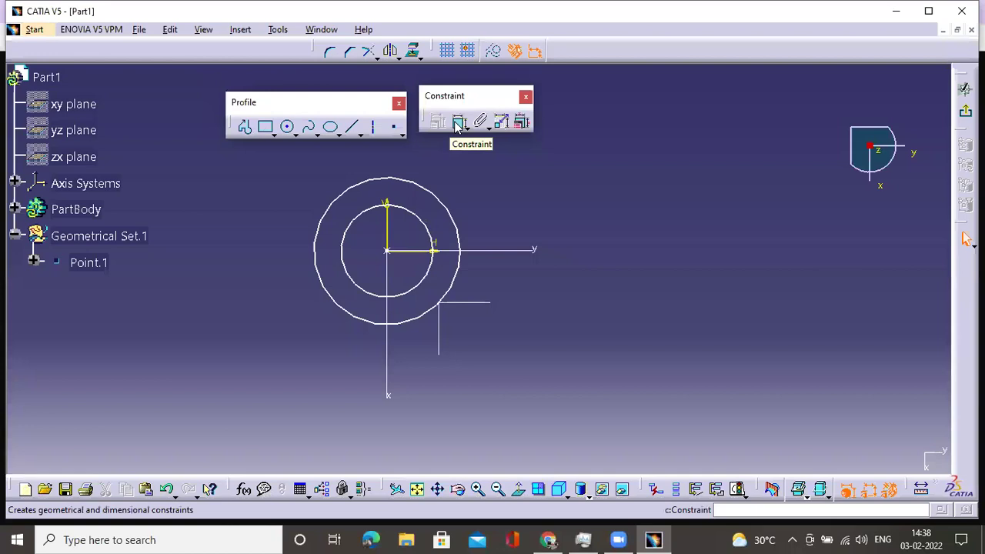
Step: Add diameter constraints to the inner and outer concentric circles, placing both dimensions above and outside the circles
left_click(457, 125)
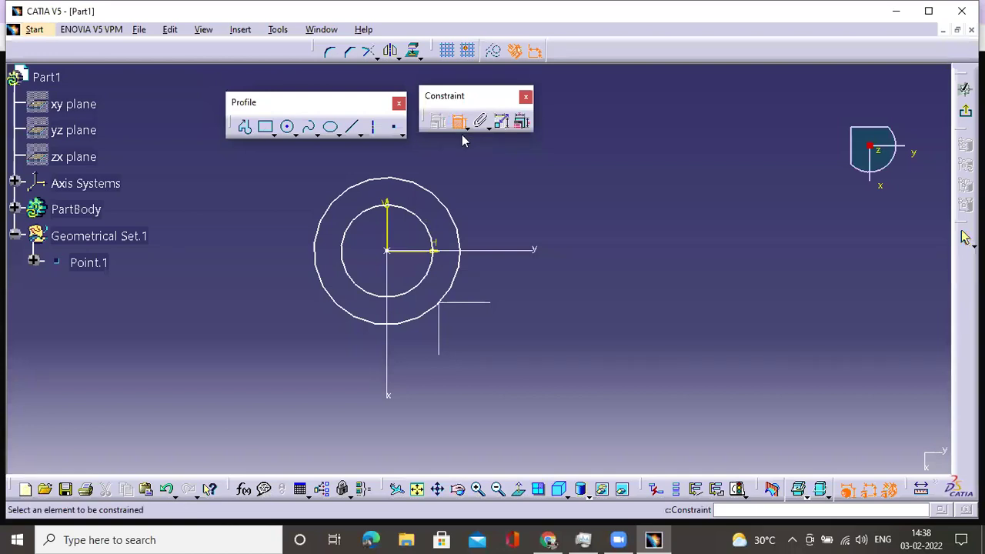
middle_click_drag(528, 247, 520, 261)
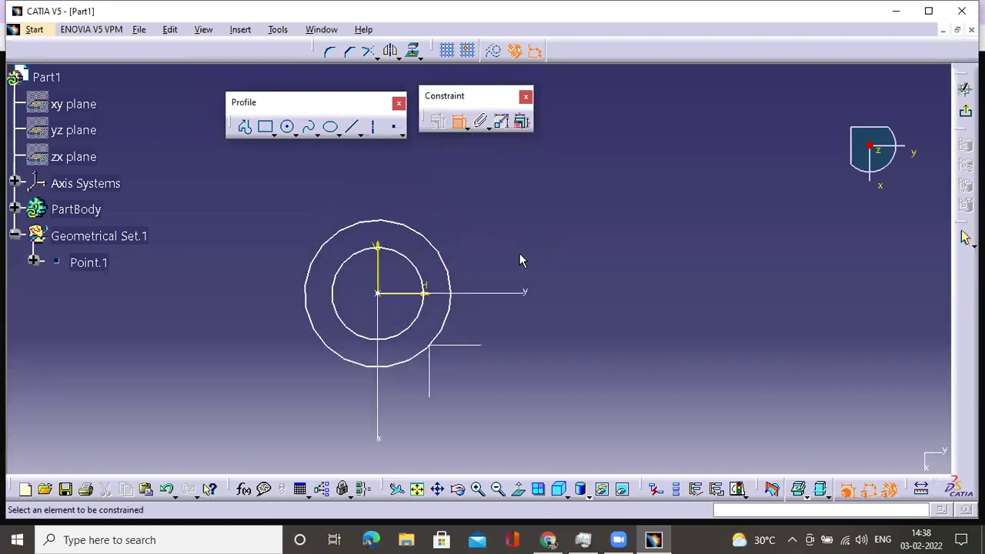
left_click(418, 270)
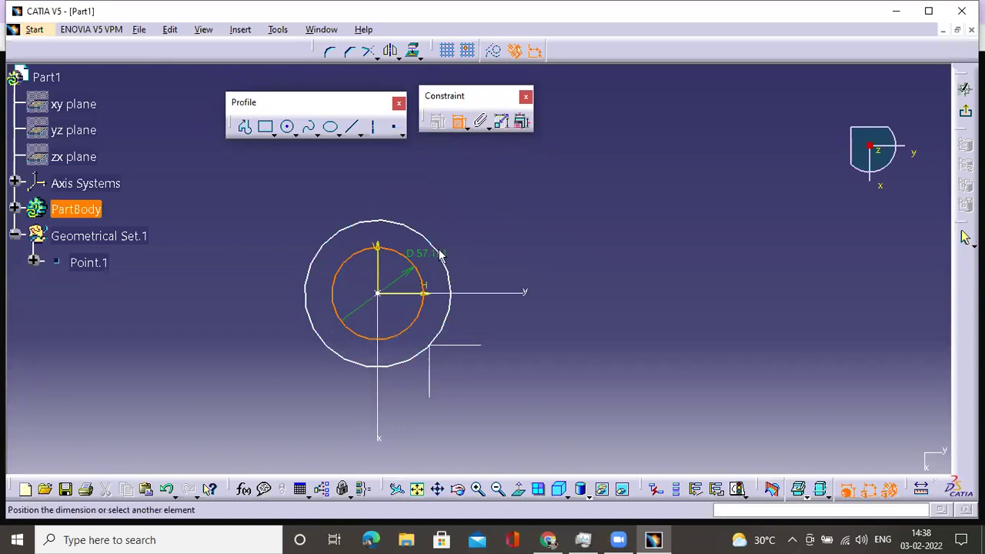
left_click(517, 222)
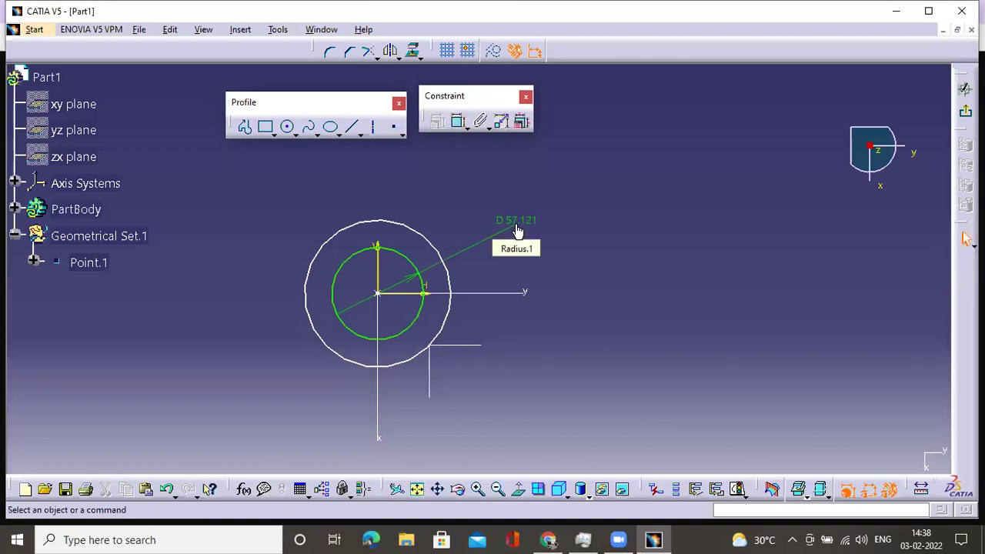
left_click(454, 125)
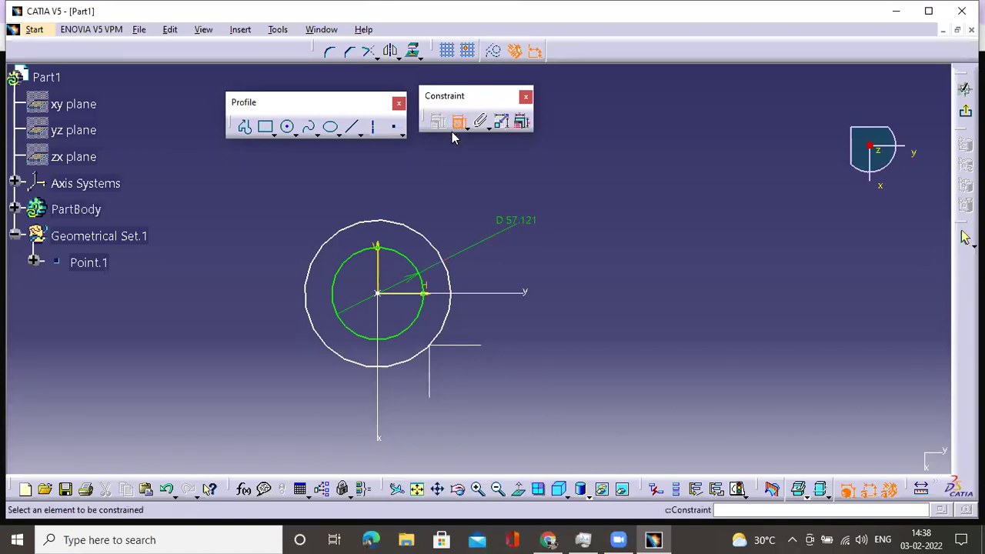
left_click(432, 241)
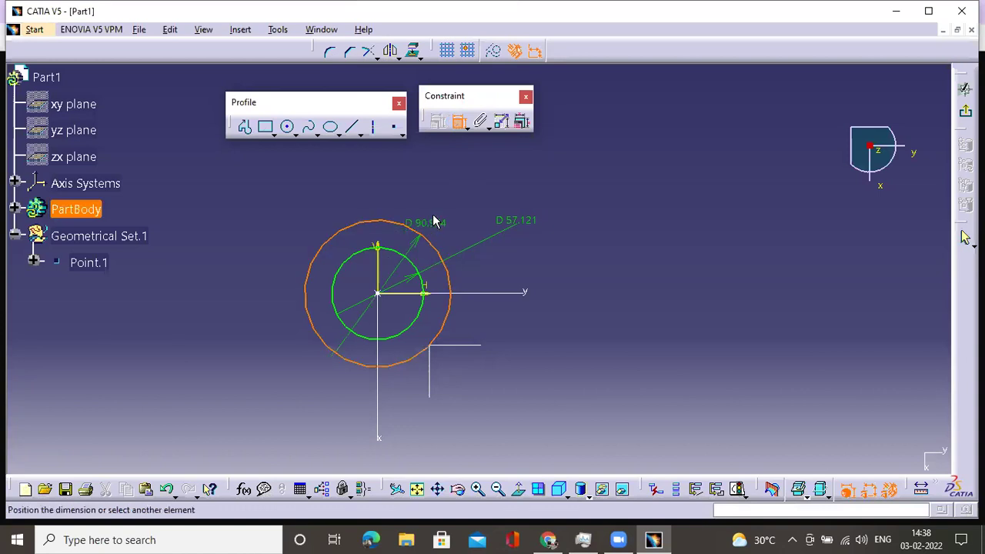
left_click(490, 171)
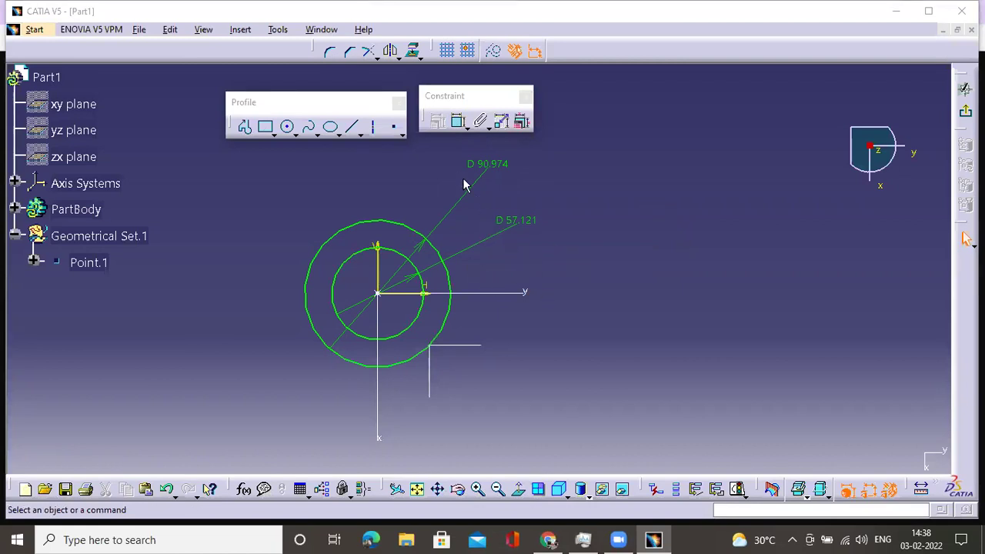
Step: Look up the diameters for the two concentric circles on the reference drawing in Chrome and return to CATIA V5
middle_click_drag(485, 199, 531, 204)
mouse_move(548, 539)
left_click(562, 481)
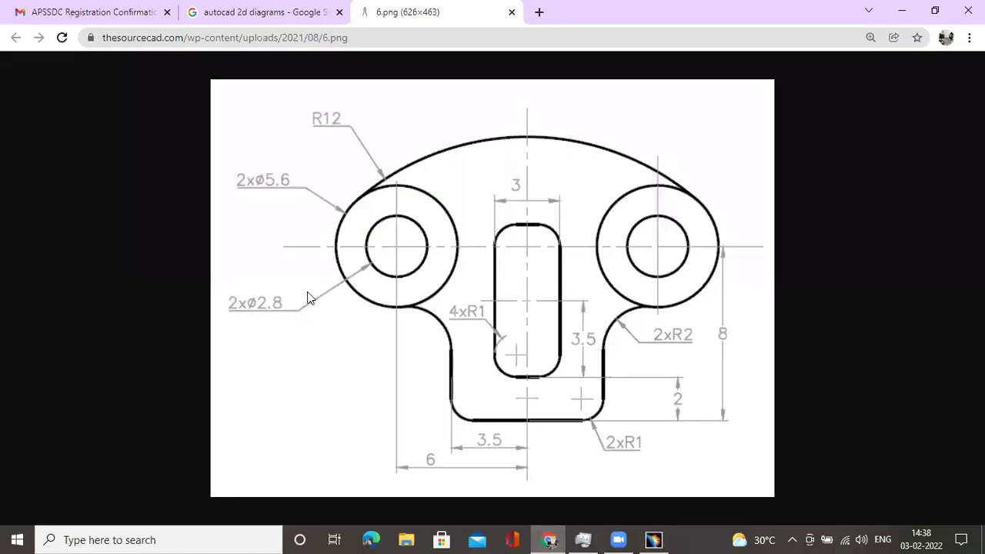
mouse_move(581, 519)
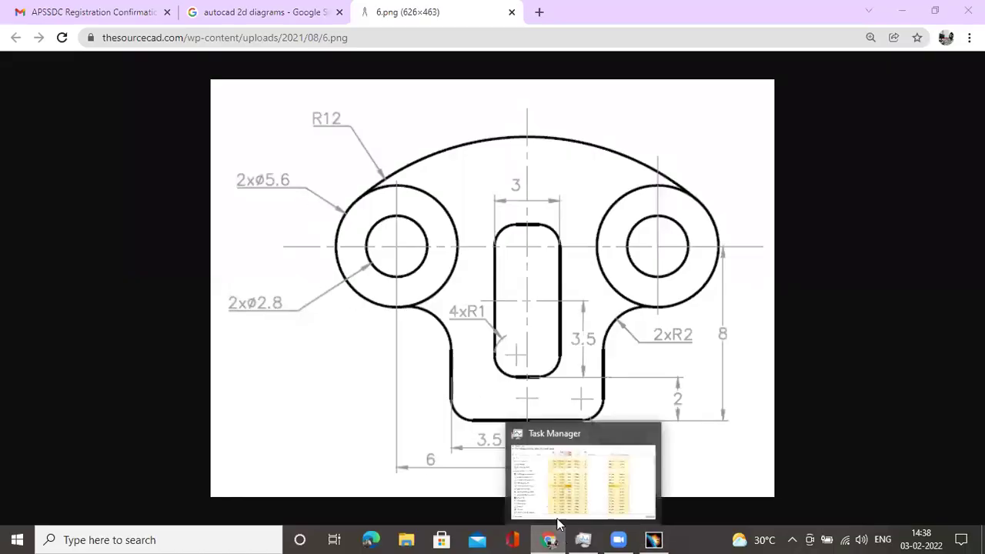
left_click(549, 539)
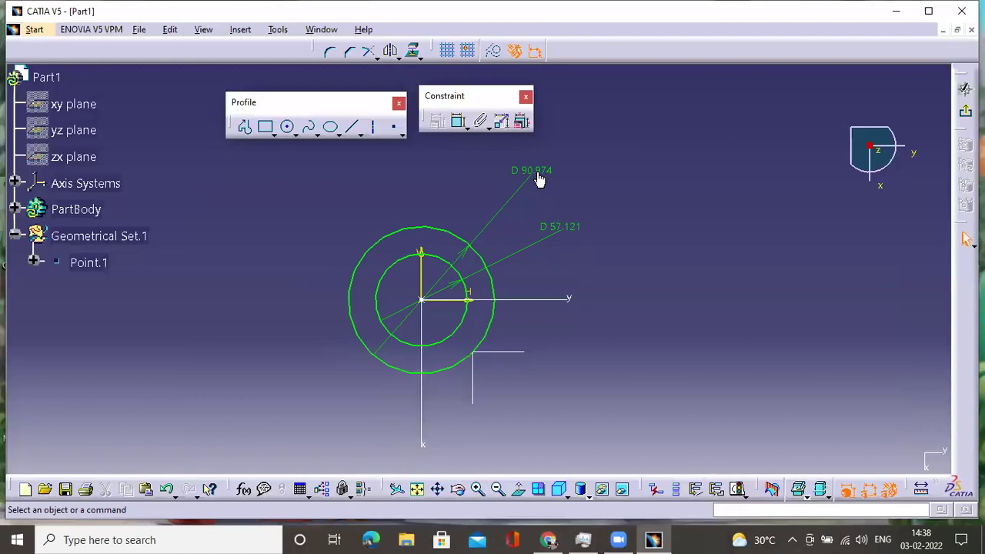
Step: Set the inner concentric circle's diameter to 2.8 mm and the outer circle's diameter to 5.6 mm
double_click(567, 226)
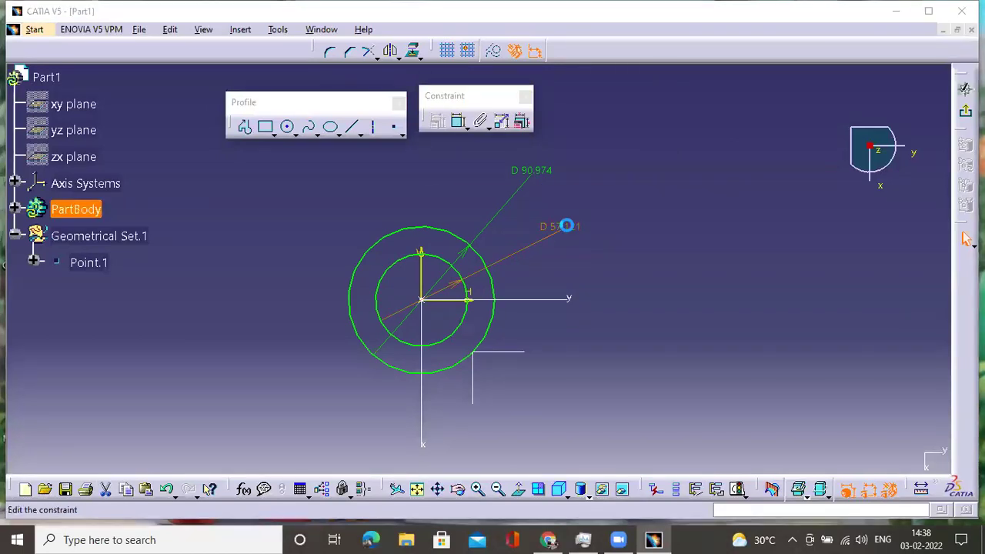
type("2.")
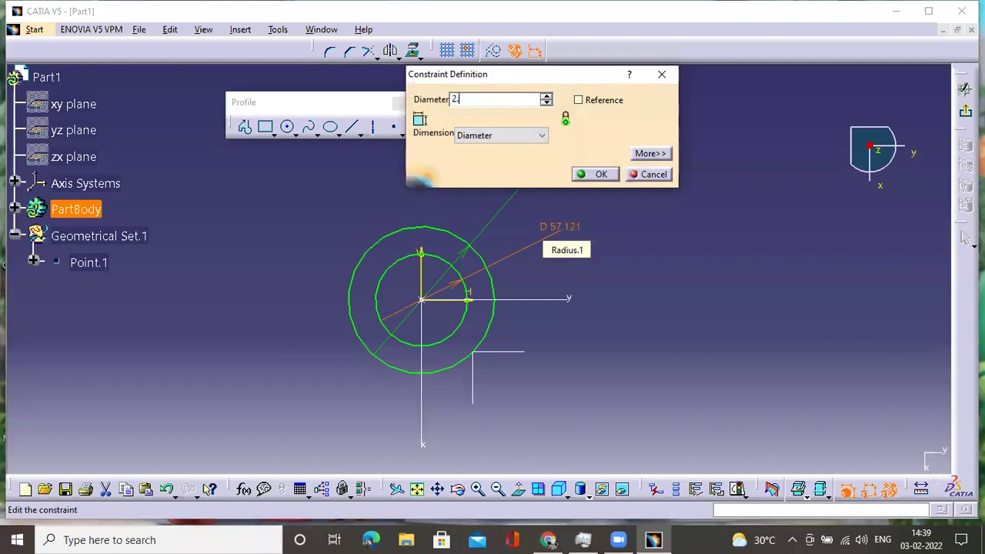
type("8")
key("Return")
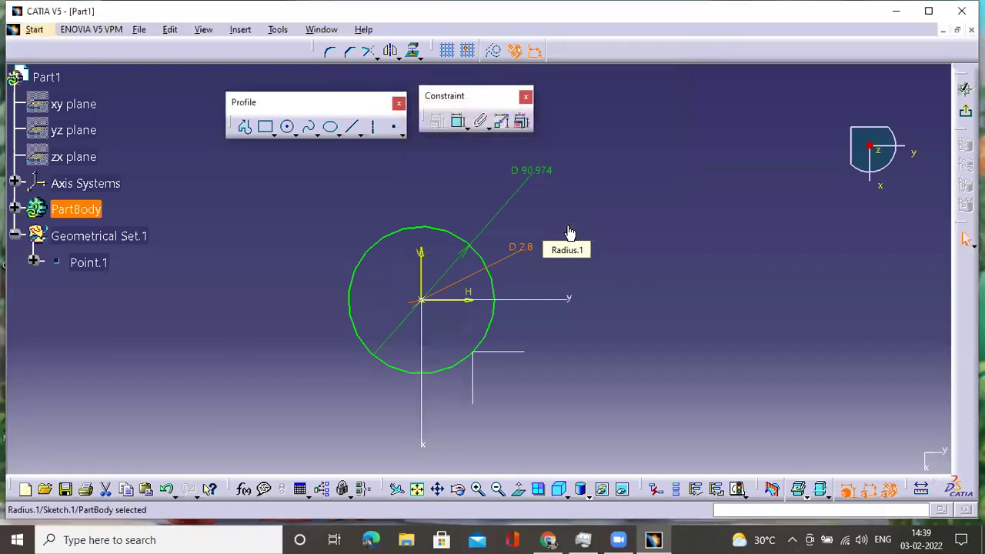
double_click(536, 170)
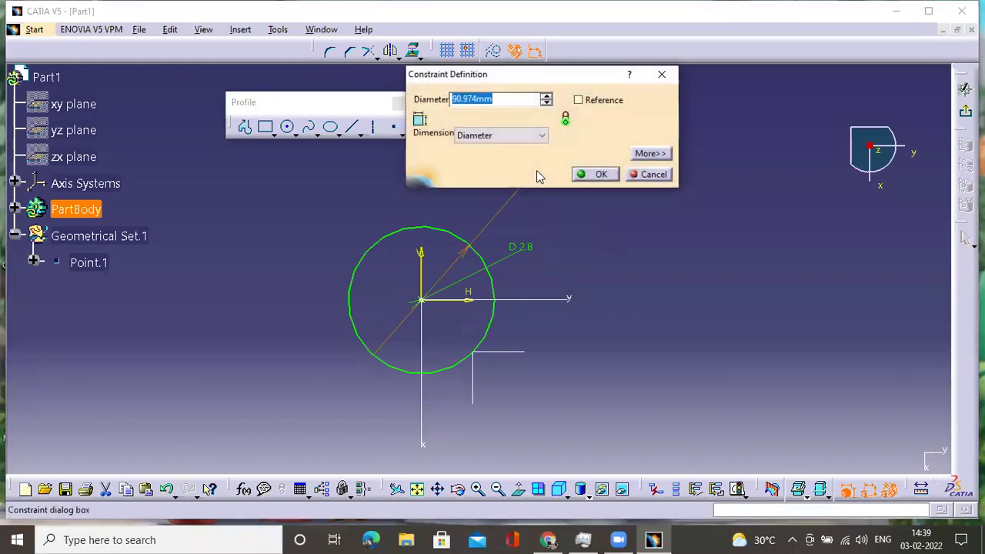
type("5")
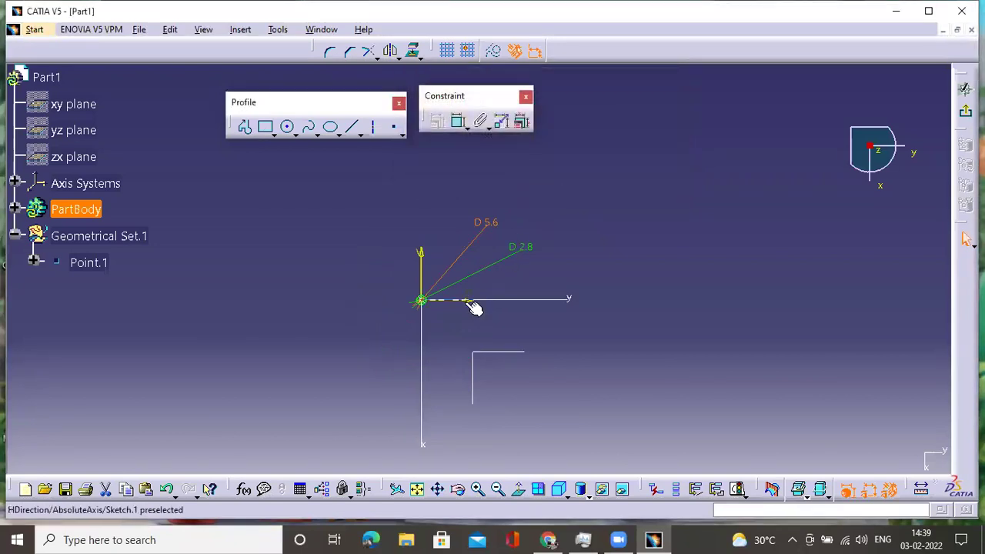
Step: Pull the 5.6 mm and 2.8 mm diameter dimensions in close to the sketch origin
left_click(430, 286)
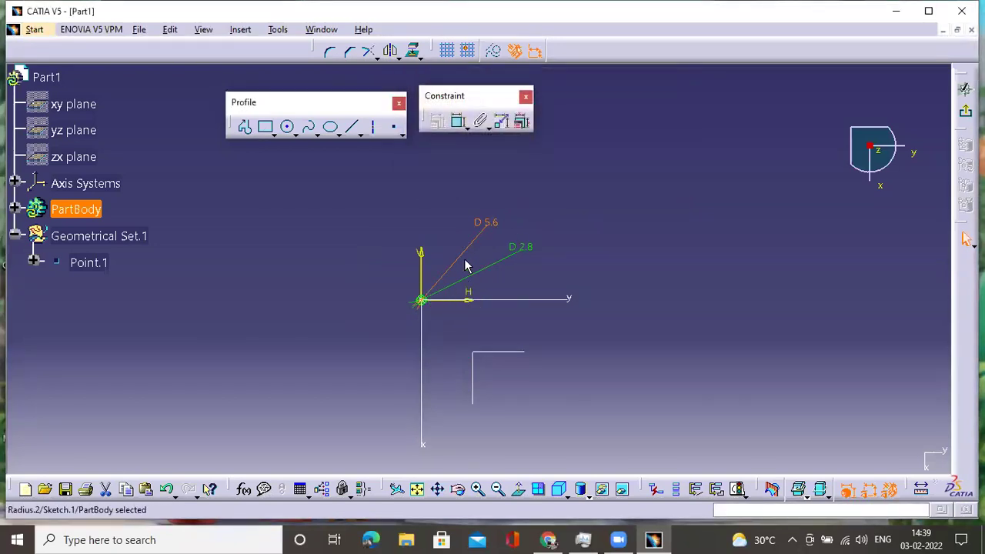
left_click_drag(488, 226, 447, 295)
left_click_drag(512, 247, 435, 288)
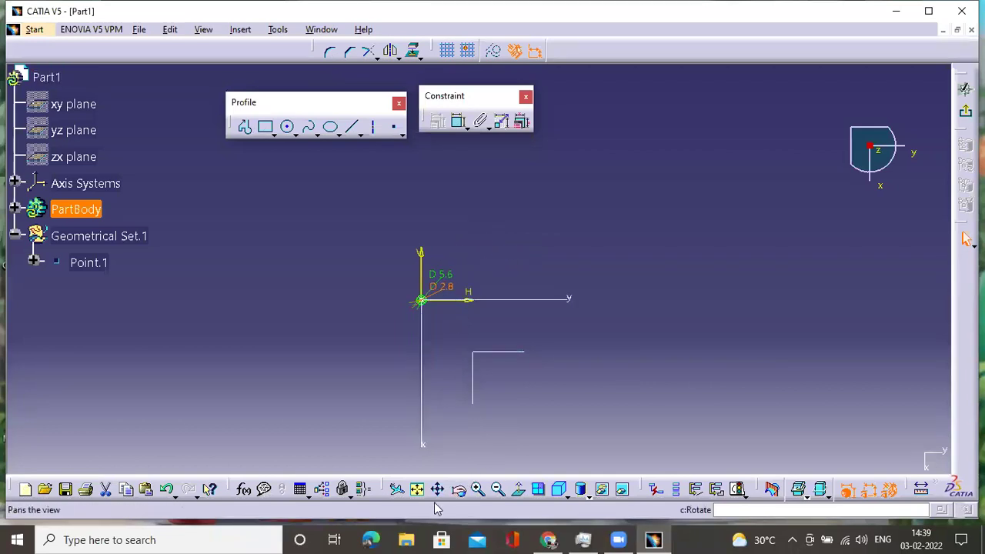
Step: Reposition the 2.8 mm and 5.6 mm diameter dimensions just outside the upper part of the outer circle
left_click(477, 491)
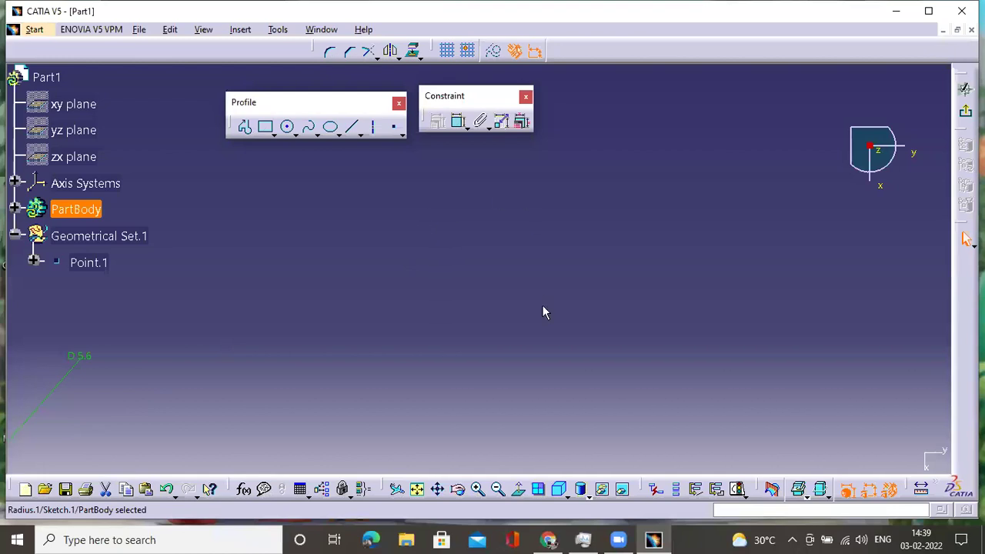
left_click(419, 491)
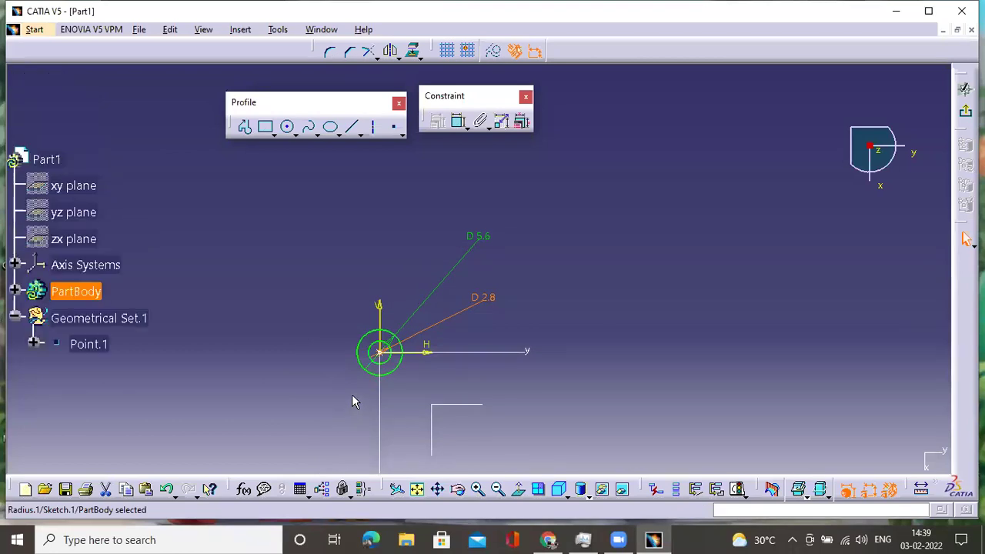
left_click(477, 491)
left_click(477, 490)
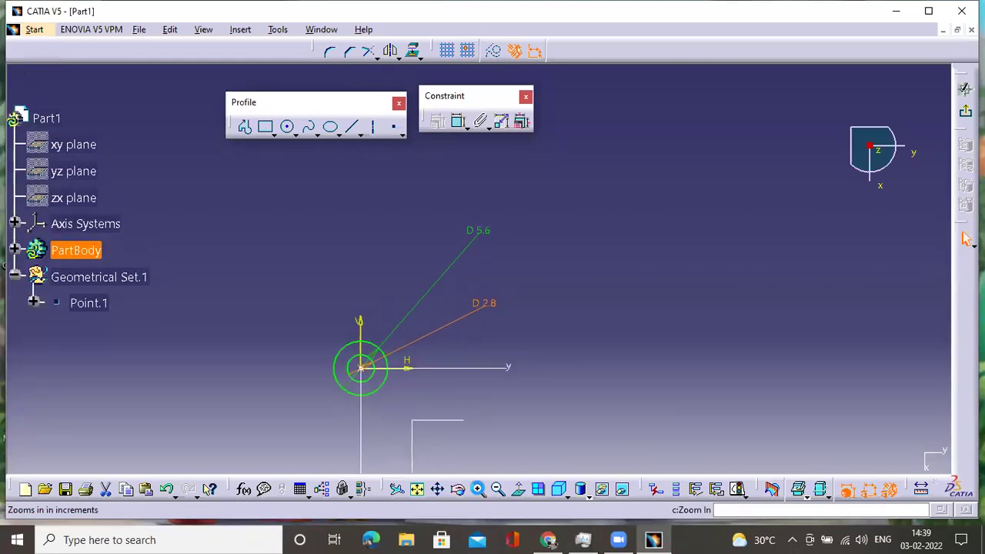
left_click(417, 490)
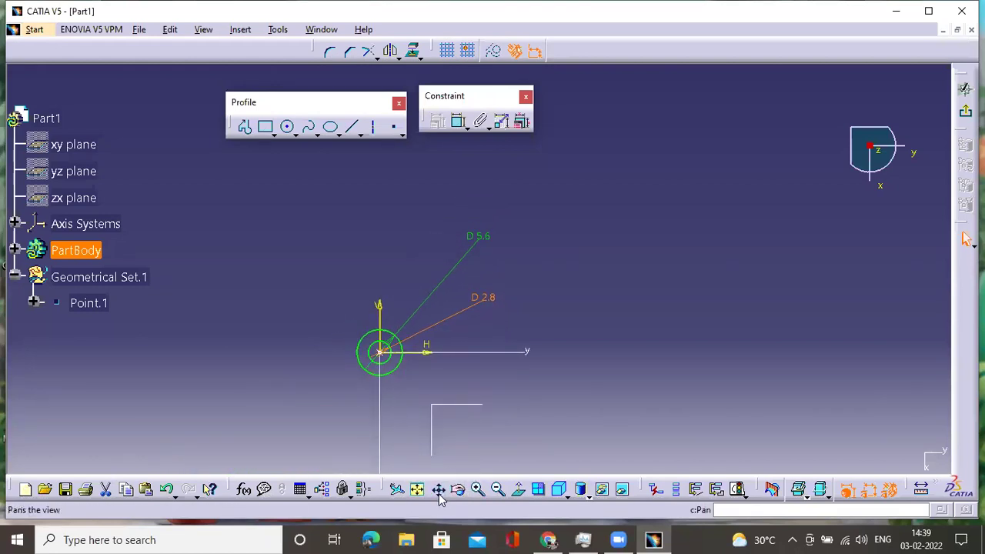
left_click(477, 489)
left_click(478, 489)
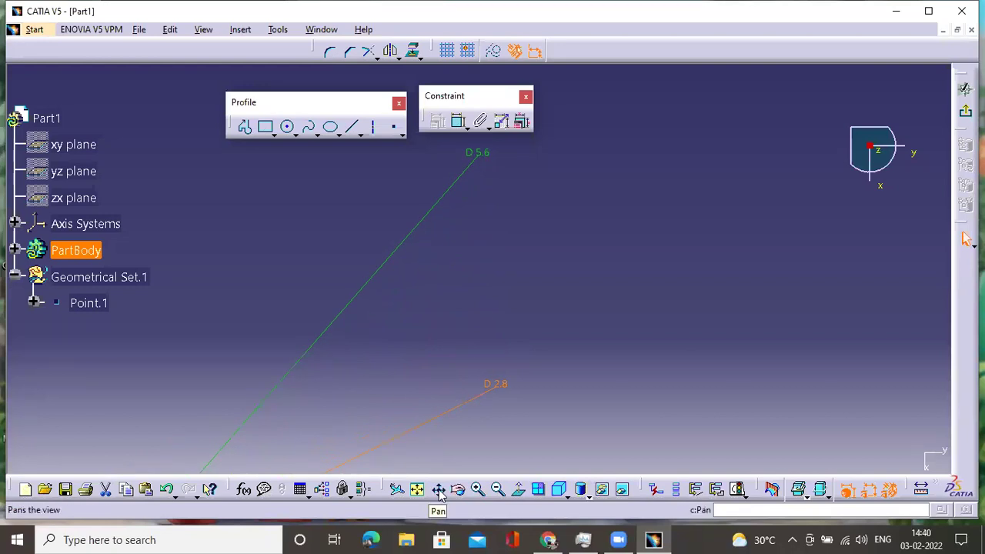
left_click(439, 489)
mouse_move(292, 453)
left_mouse_down()
mouse_move(444, 315)
mouse_move(612, 139)
left_mouse_up()
mouse_move(571, 262)
middle_mouse_down()
mouse_move(530, 280)
mouse_move(528, 295)
middle_mouse_up()
middle_click_drag(668, 156, 654, 218)
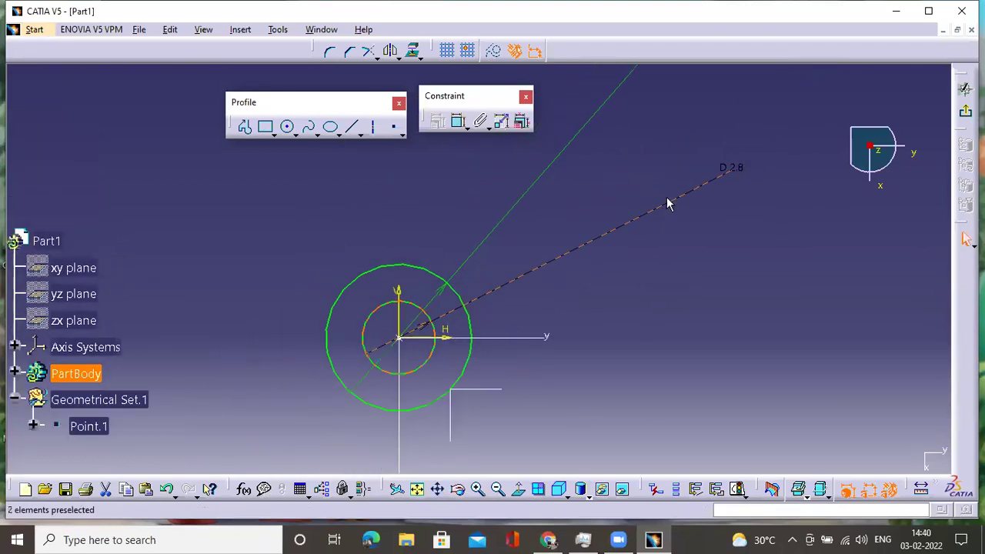
left_click_drag(736, 171, 492, 291)
middle_click_drag(612, 144, 638, 189)
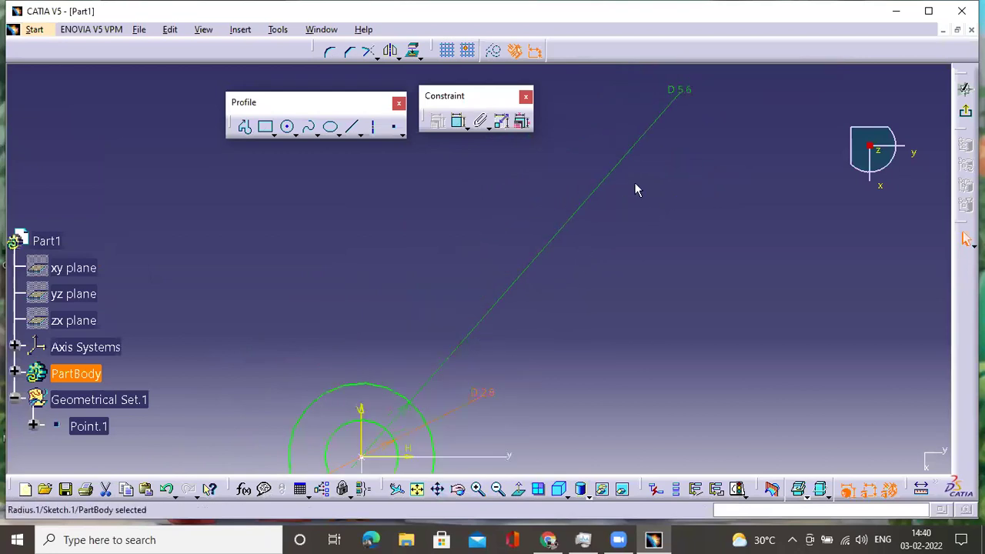
mouse_move(688, 94)
left_mouse_down()
mouse_move(523, 319)
mouse_move(439, 372)
left_mouse_up()
middle_click_drag(451, 398, 500, 251)
left_click(521, 253)
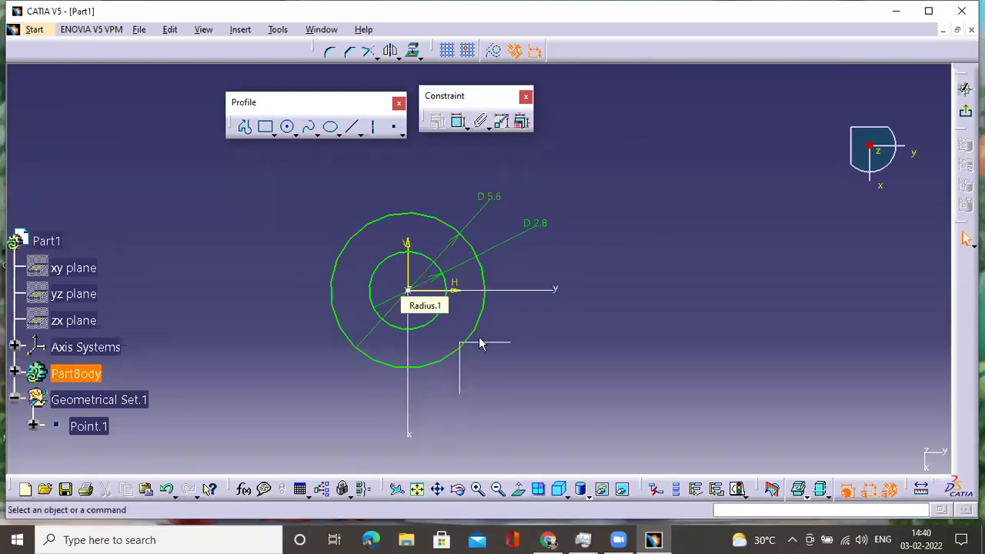
Step: Check the circle spacing on the reference drawing in Chrome, return to CATIA V5 and draw a horizontal line about 14.4 mm long from the origin
left_click(548, 539)
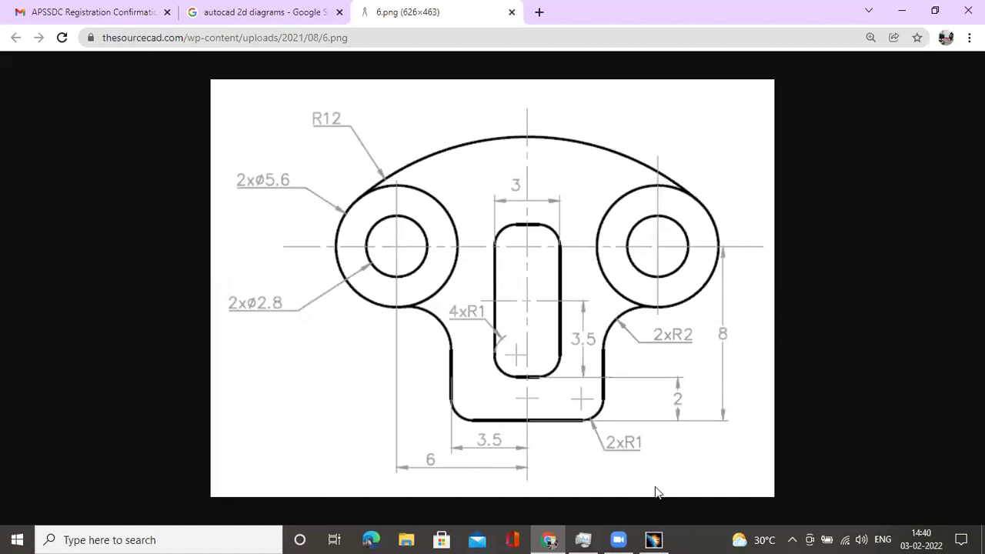
left_click(653, 540)
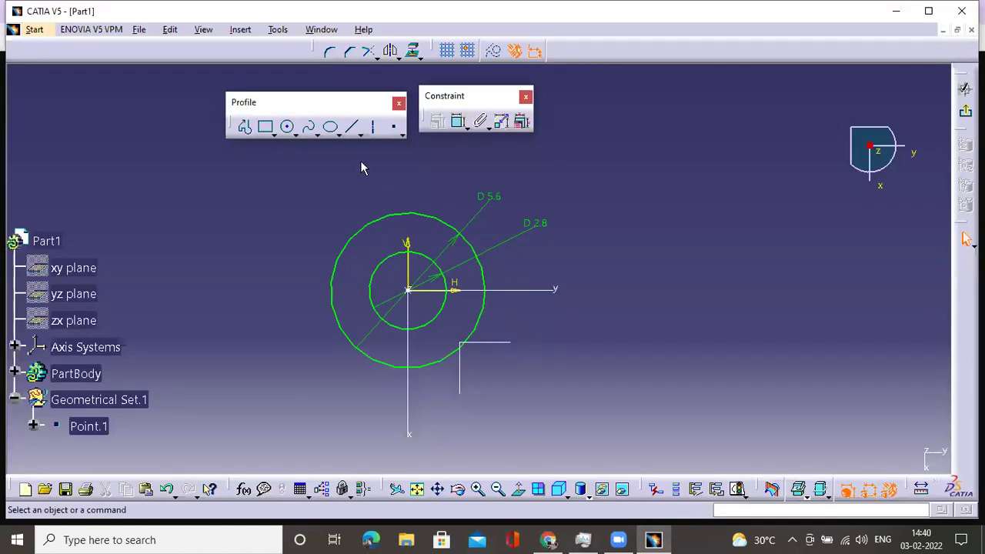
left_click(353, 129)
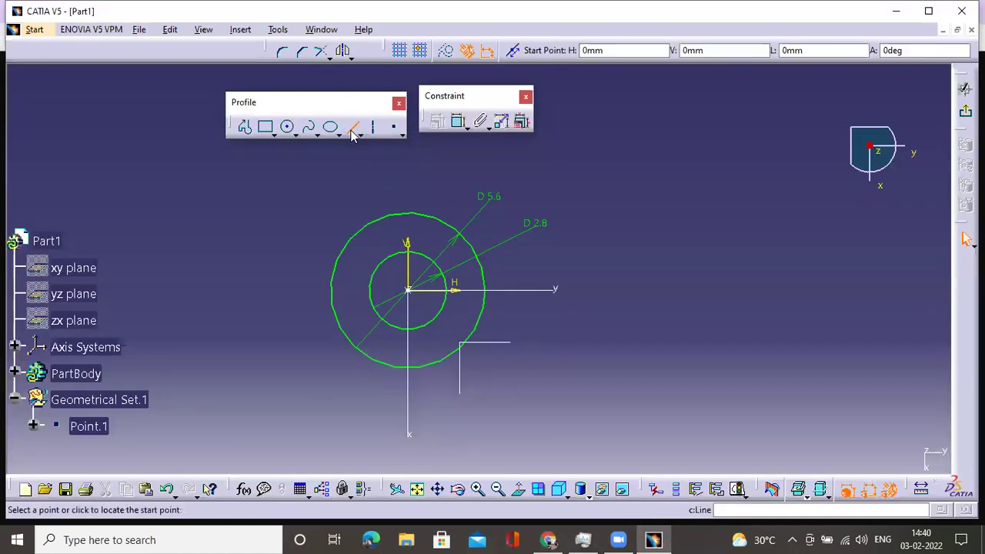
left_click(412, 296)
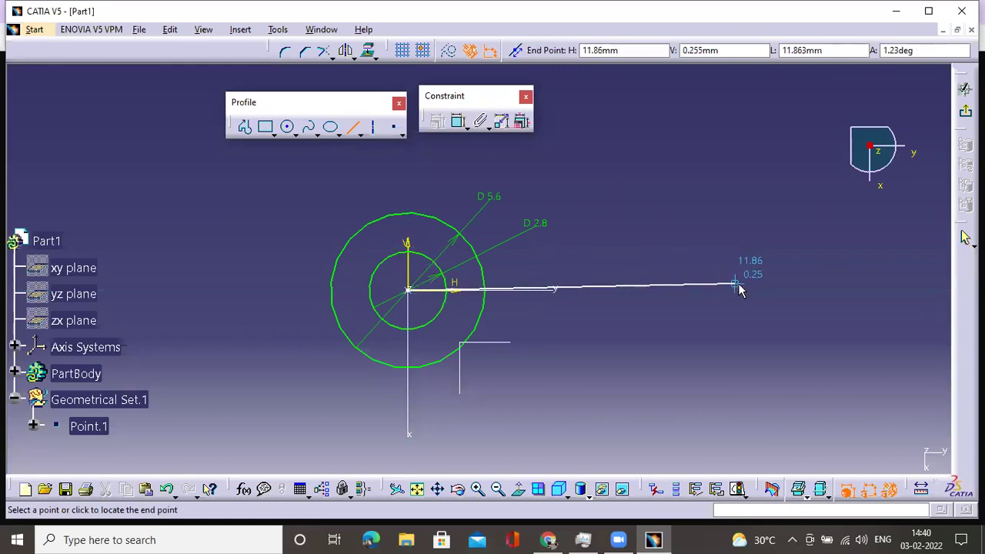
left_click(806, 290)
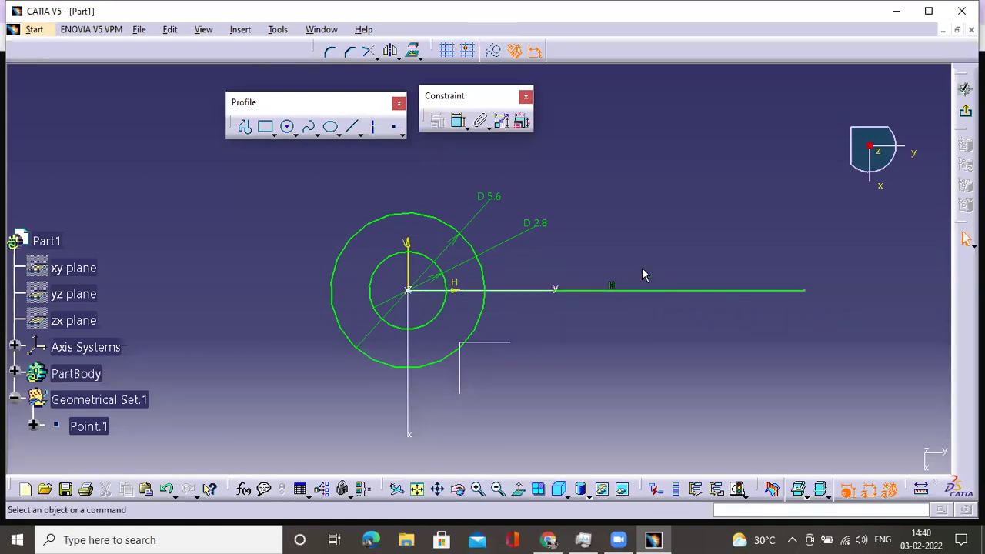
Step: Add a length constraint above the horizontal line and set it to 12 mm
middle_click_drag(643, 280, 602, 289)
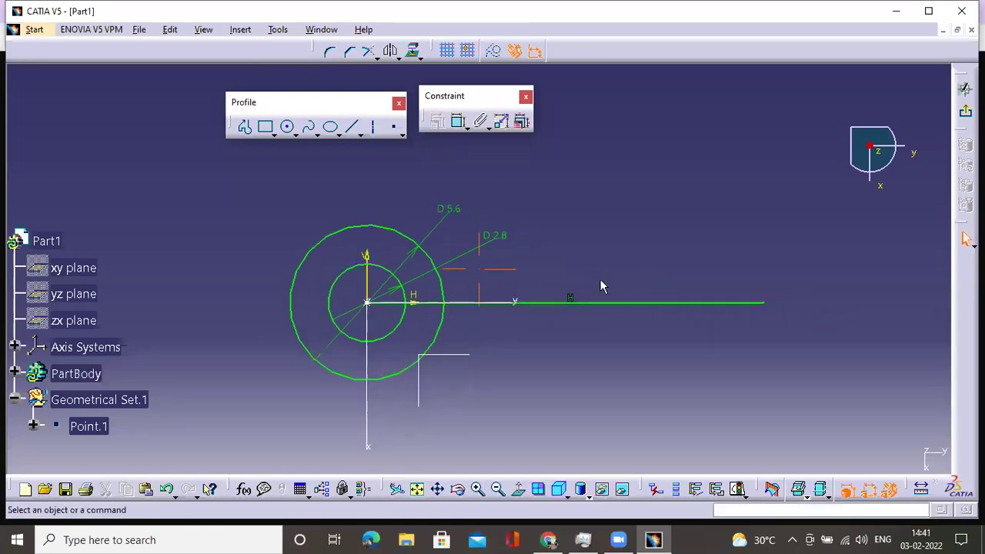
left_click(459, 124)
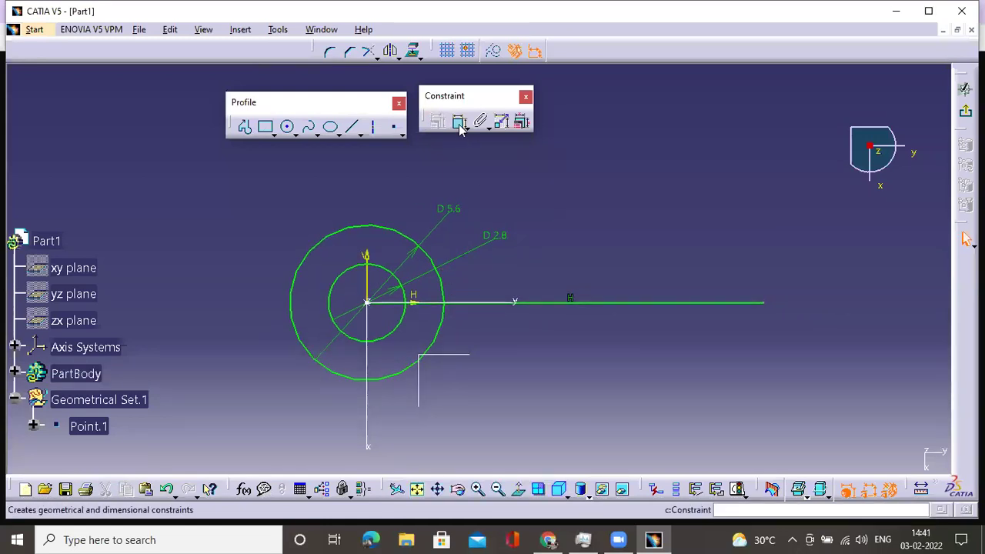
left_click(605, 304)
left_click(567, 277)
double_click(565, 275)
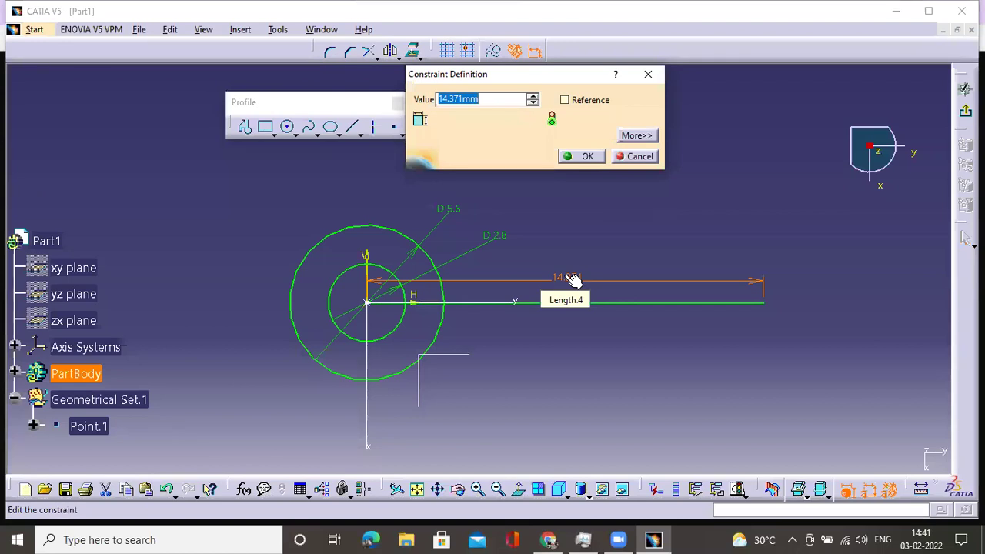
type("12")
key("Return")
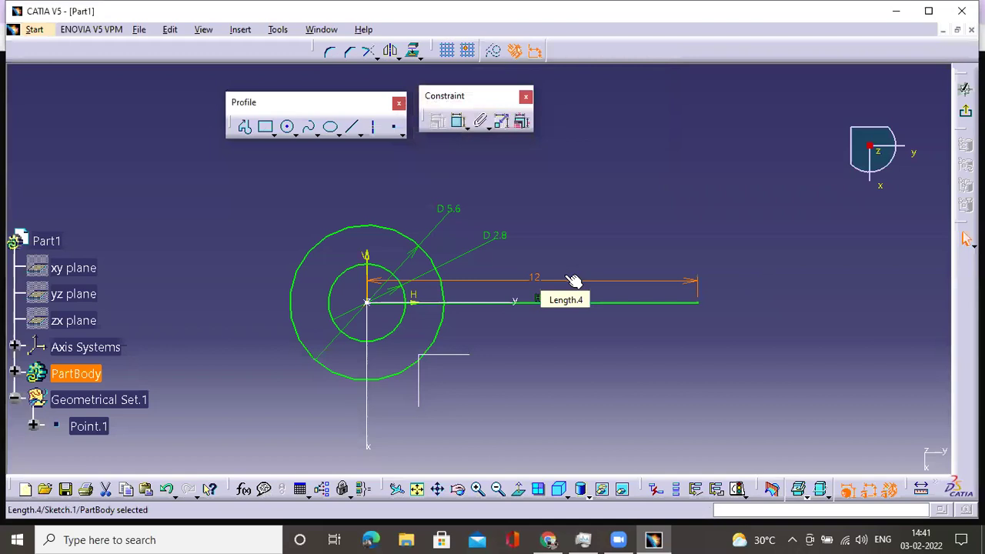
left_click(644, 400)
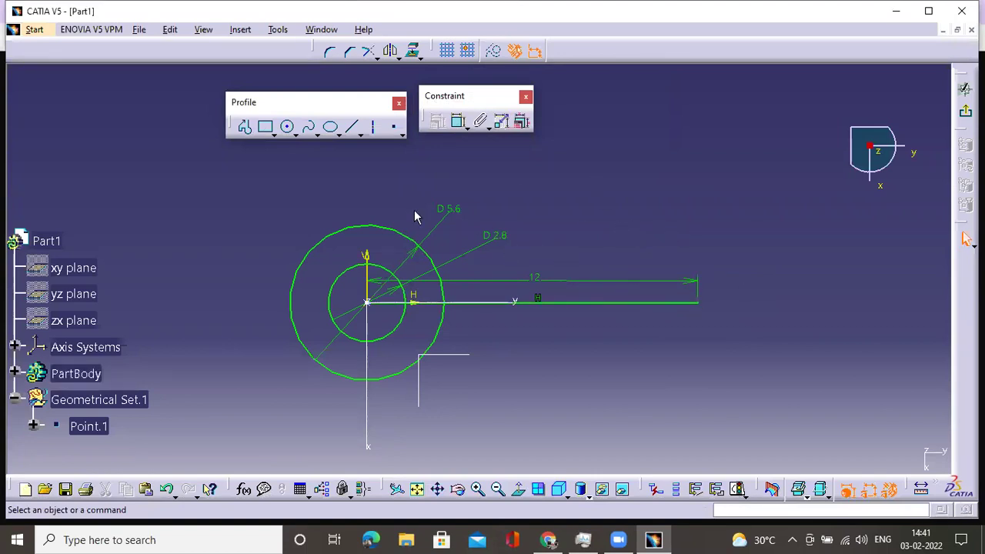
Step: Sketch two concentric circles centred on the free end of the 12 mm line, the inner one about 3.1 mm in diameter
left_click(288, 129)
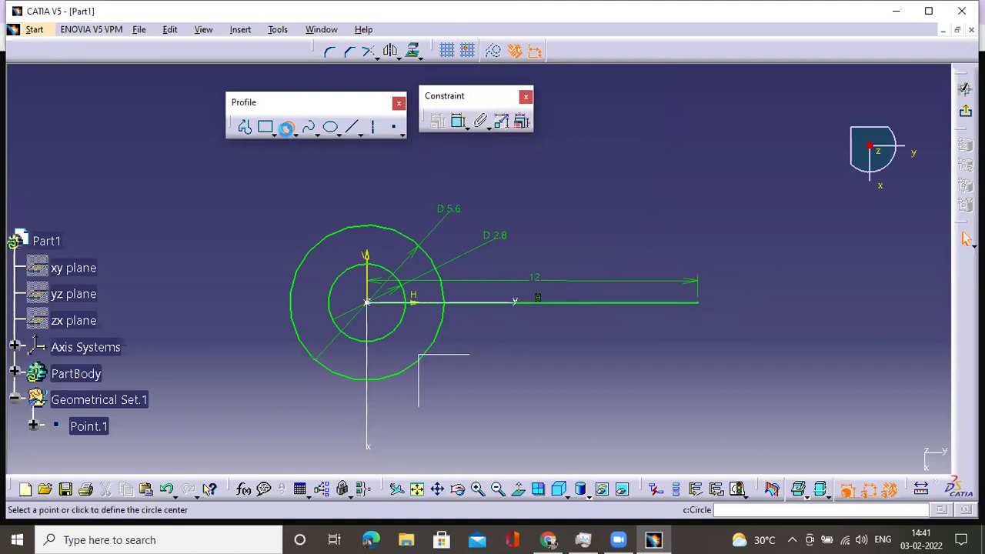
left_click(699, 303)
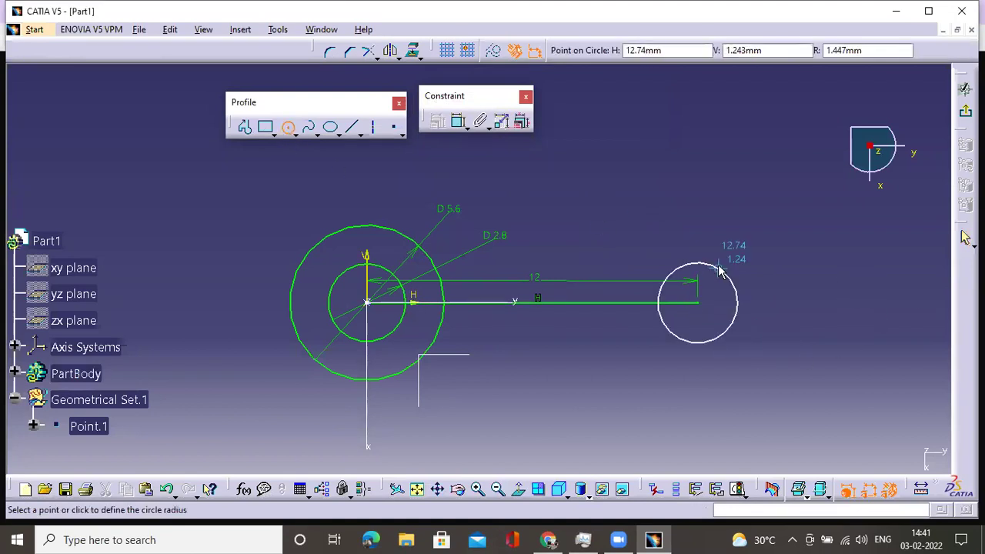
left_click(718, 265)
left_click(289, 128)
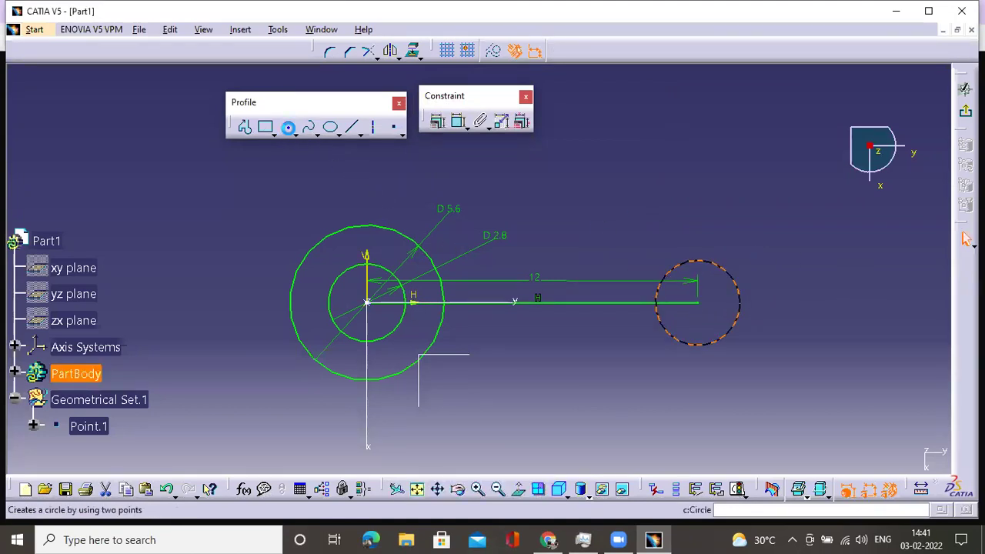
left_click(700, 303)
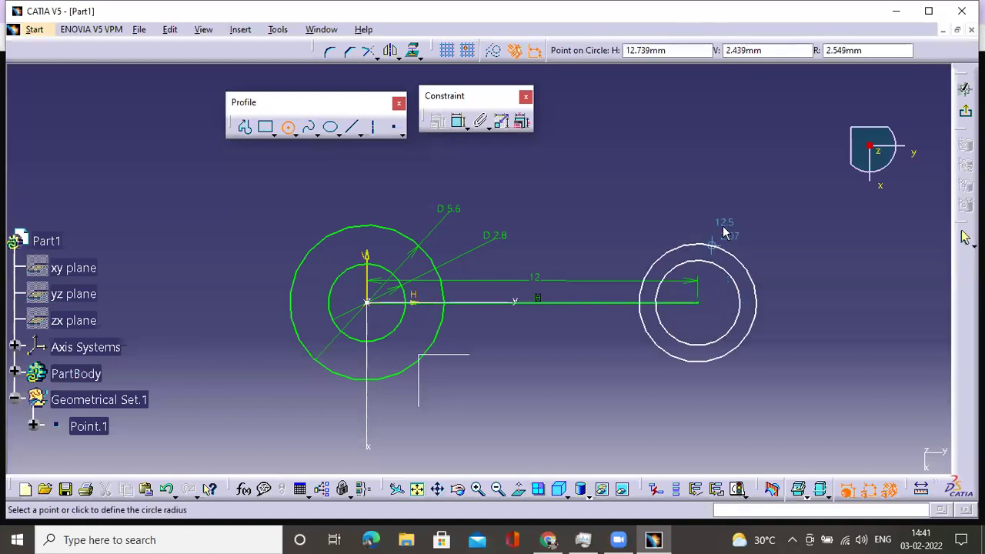
left_click(725, 222)
left_click(593, 208)
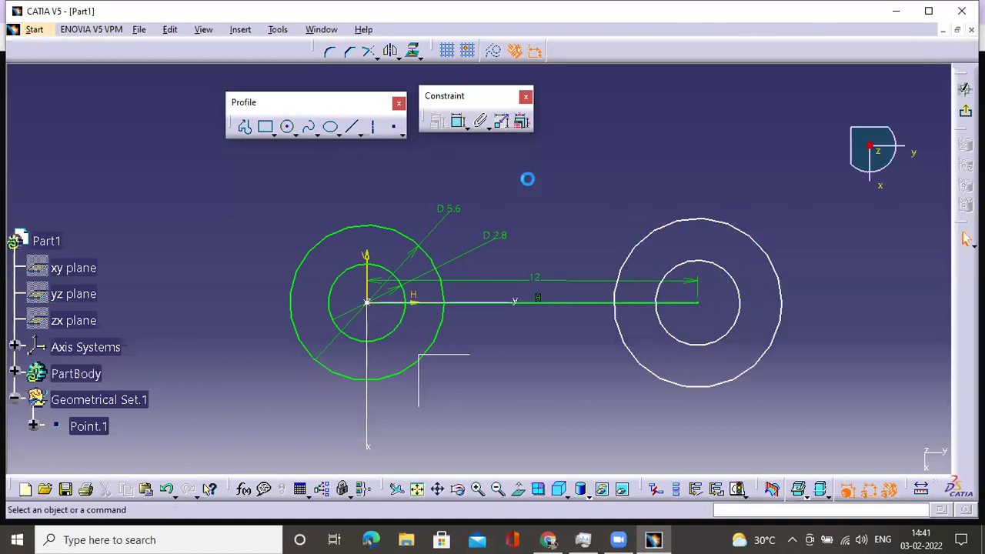
Step: Add a diameter constraint to the new inner circle at the line's end and set it to 2.8 mm
left_click(460, 123)
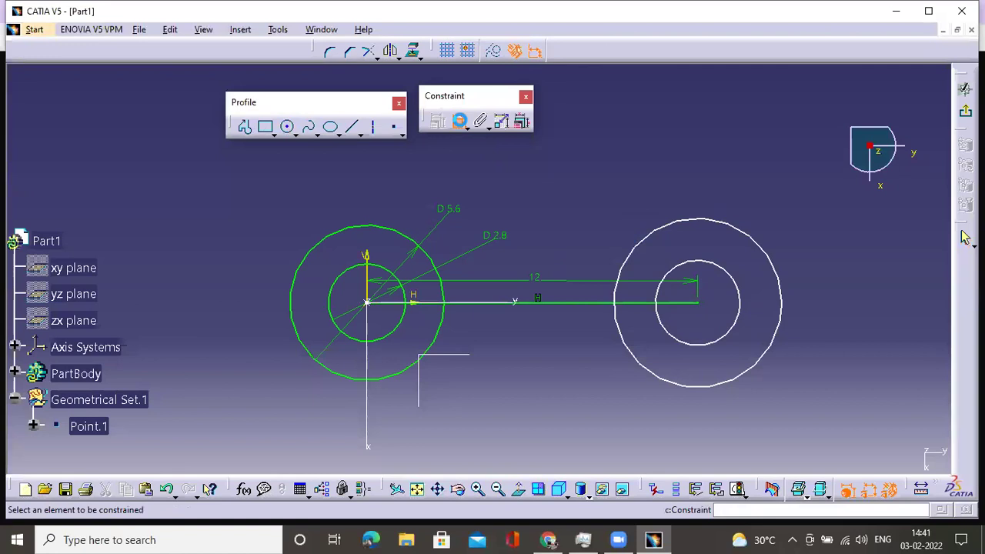
left_click(739, 286)
left_click(807, 221)
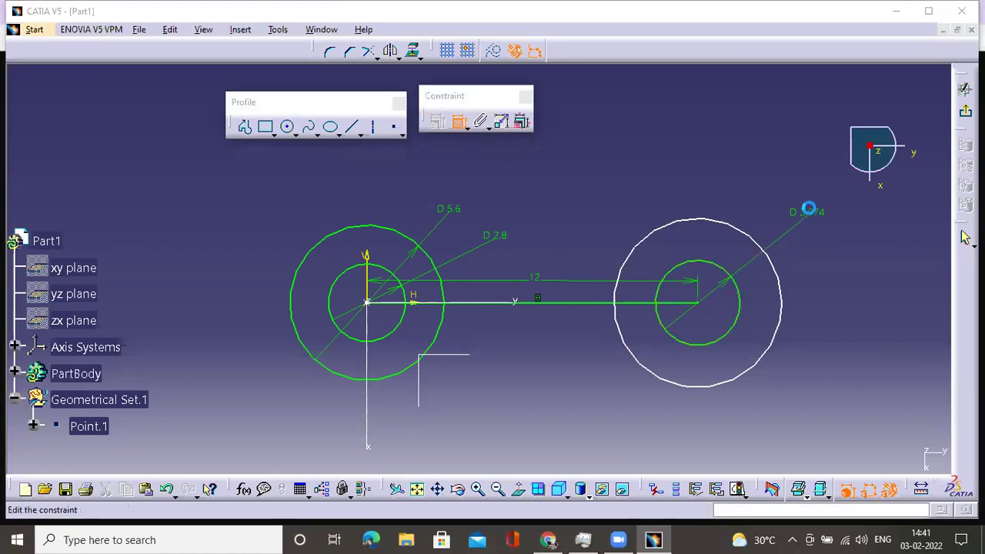
double_click(809, 214)
type("2.8")
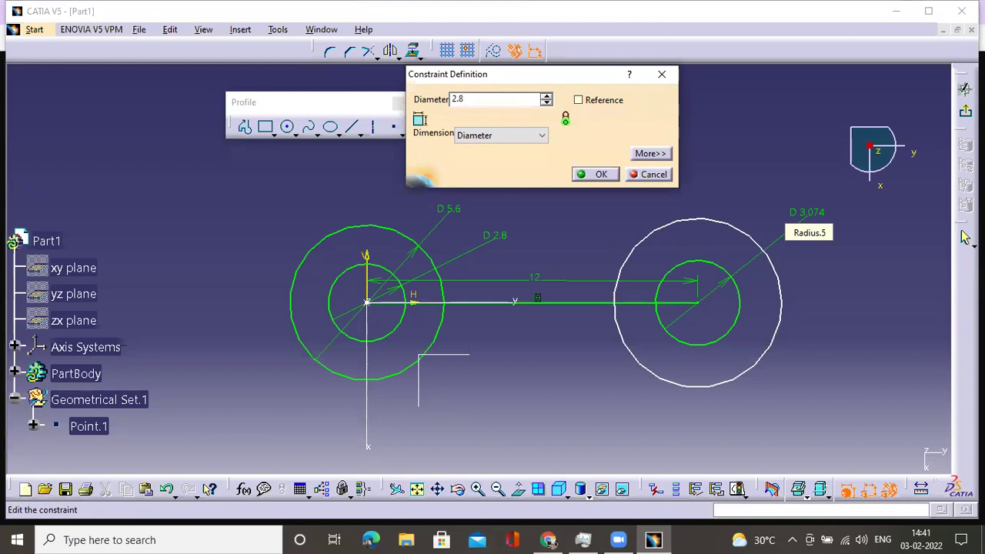
key("Return")
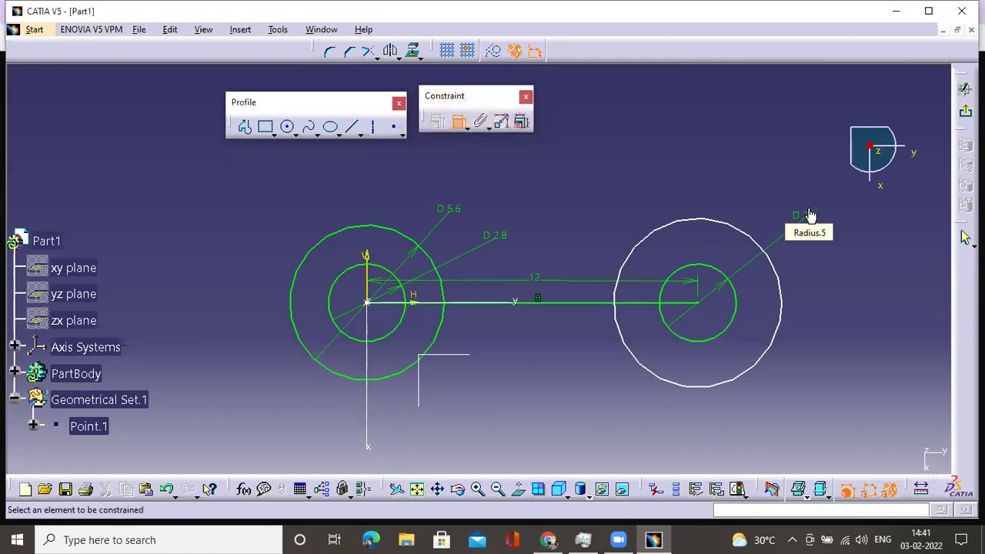
Step: Add a diameter constraint to the outer circle at the free end of the 12 mm line and set it to 5.6 mm
left_click(698, 222)
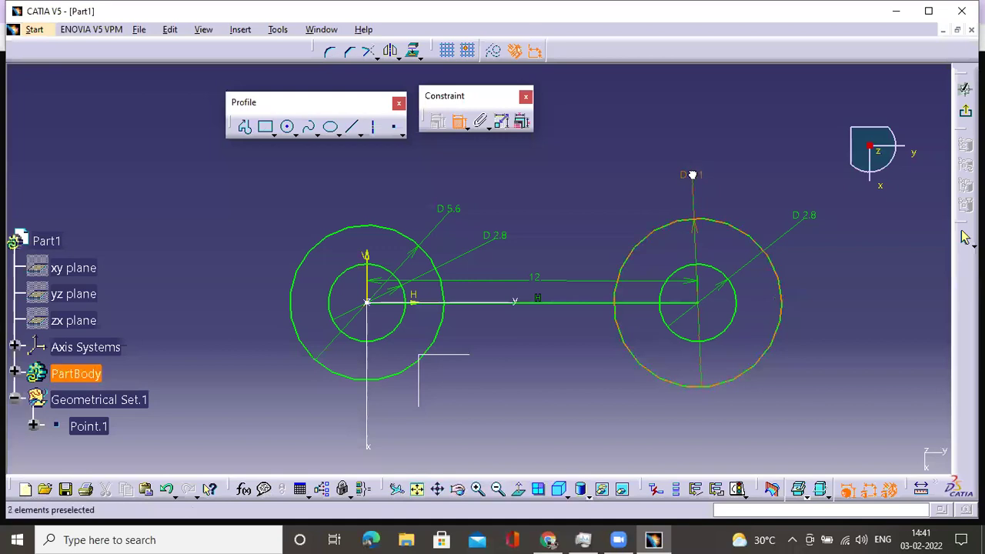
double_click(692, 175)
type("5.6")
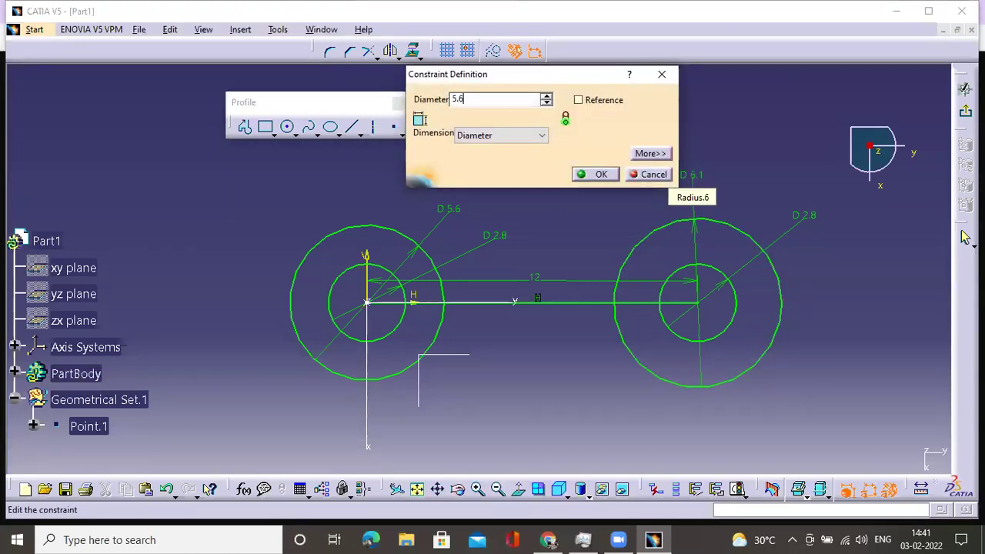
key("Return")
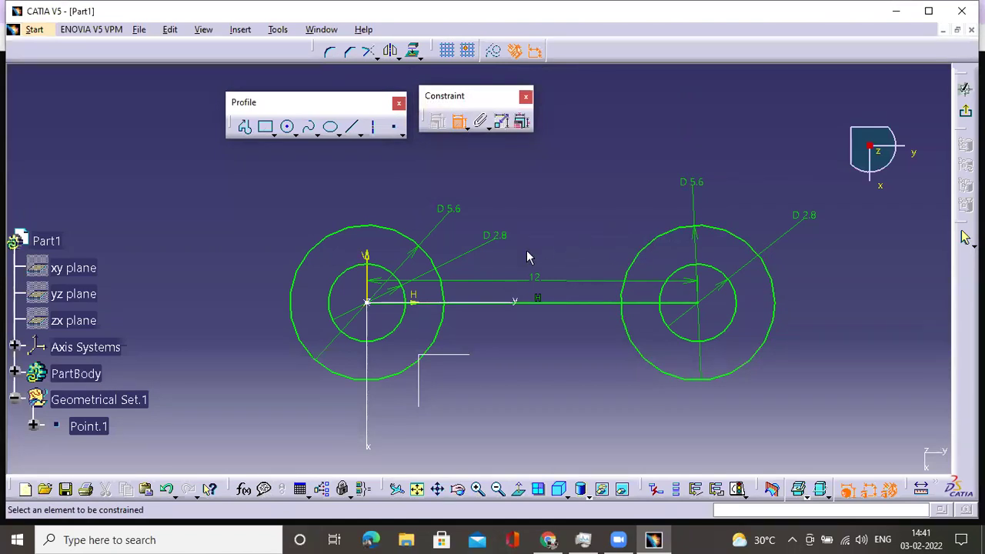
middle_click_drag(561, 343, 564, 293)
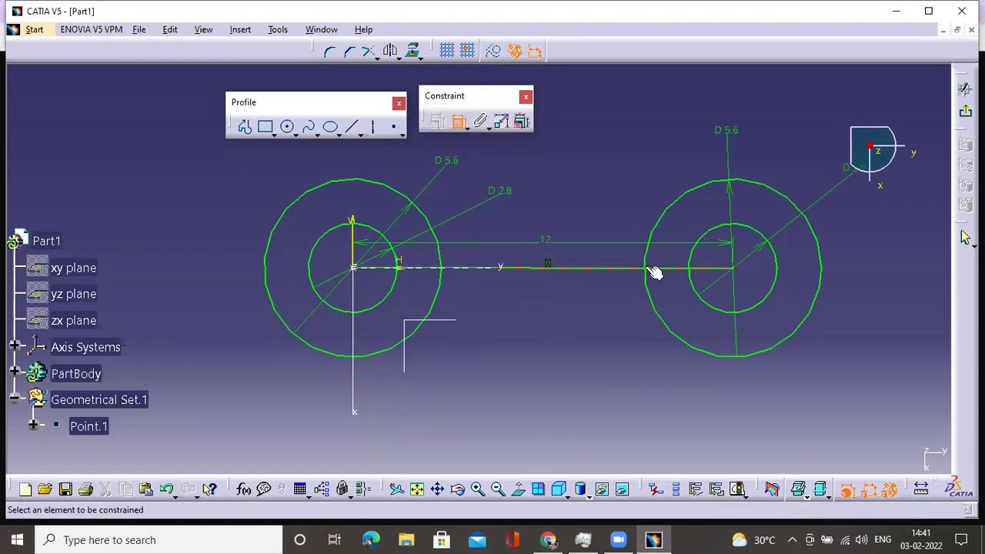
left_click(552, 268)
key("Escape")
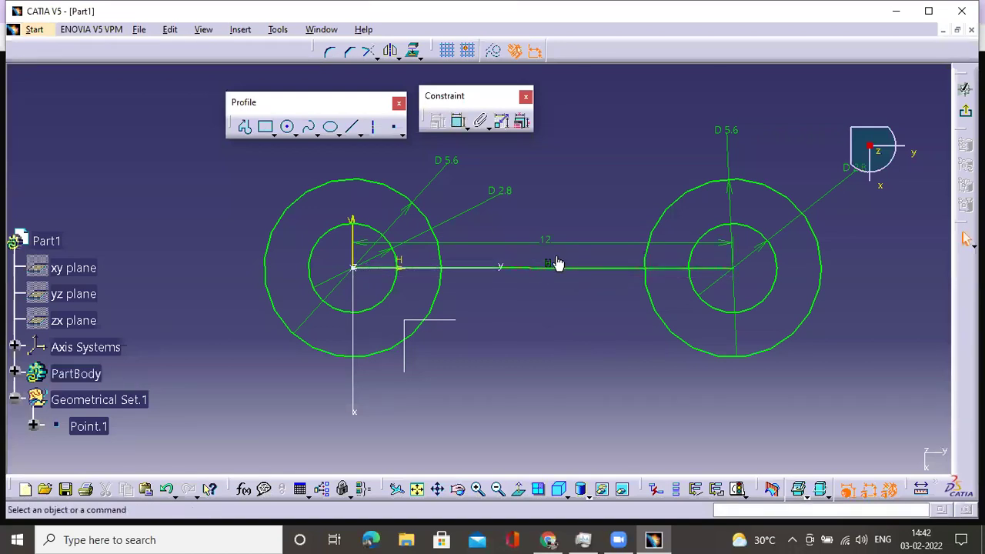
Step: Check the centre line on the reference drawing in Chrome, return to CATIA V5 and convert the 12 mm horizontal line to a construction element
mouse_move(654, 539)
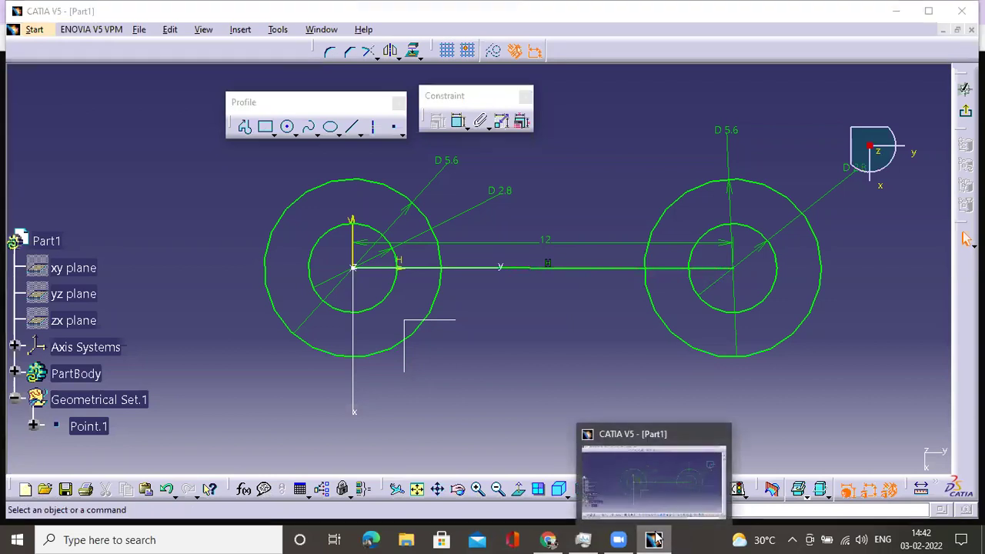
left_click(548, 539)
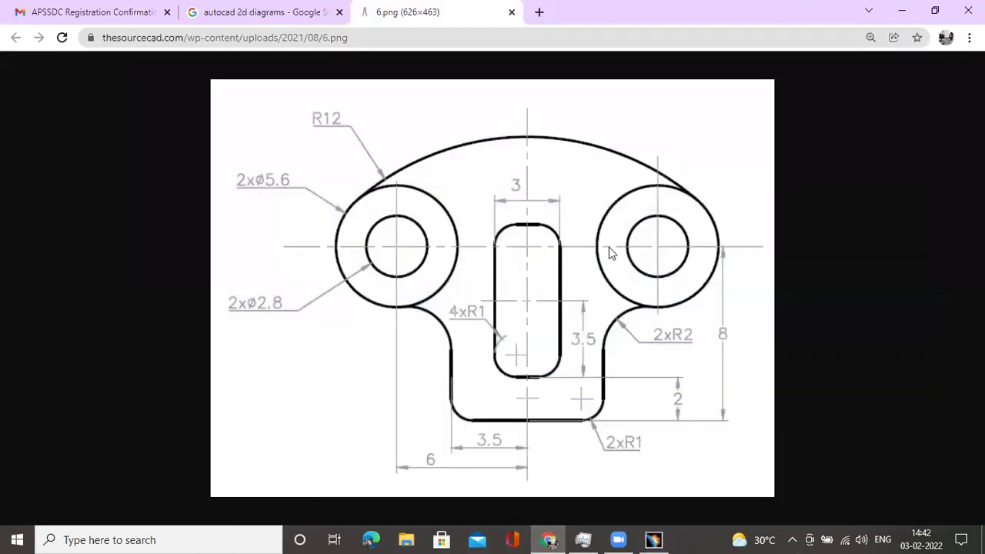
mouse_move(654, 540)
left_click(649, 484)
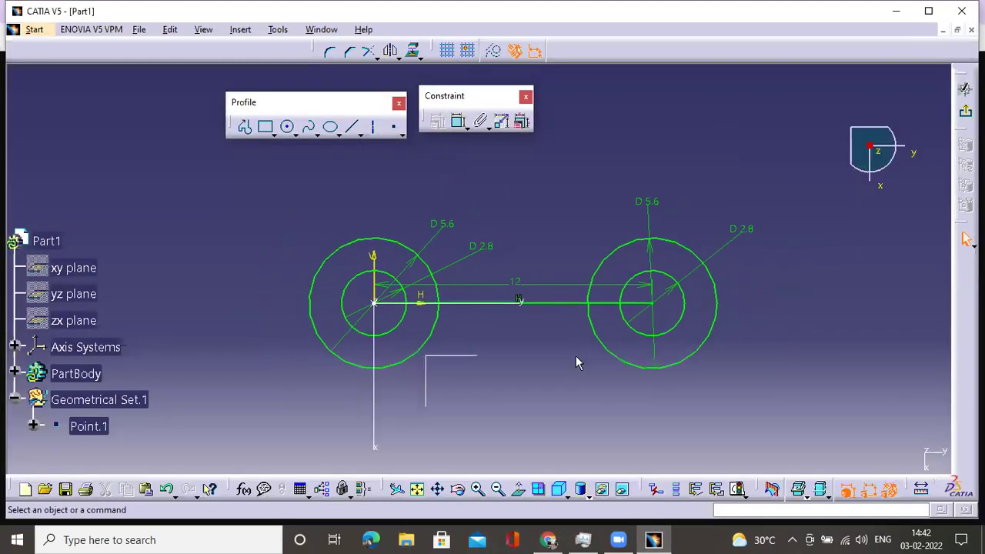
middle_click_drag(572, 338, 570, 370)
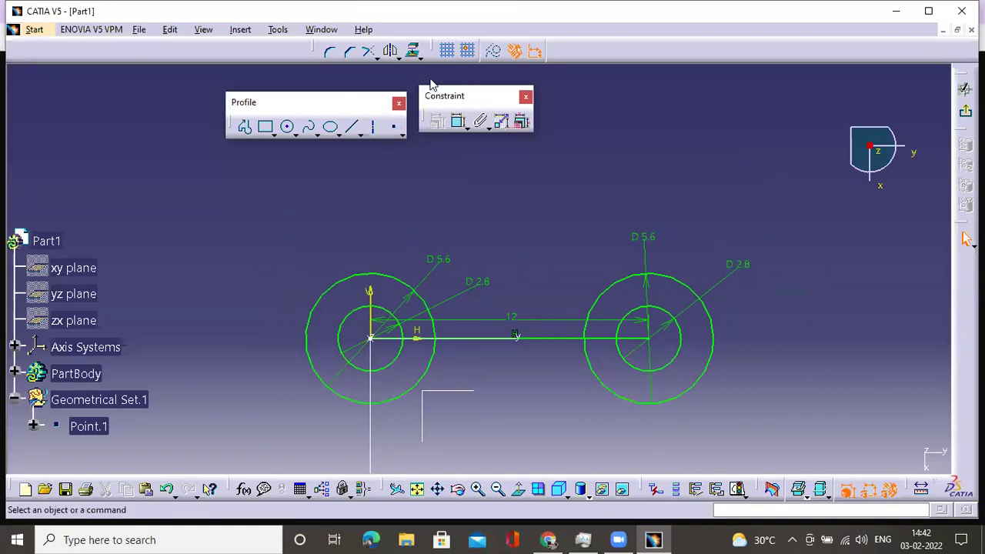
left_click_drag(543, 134, 585, 111)
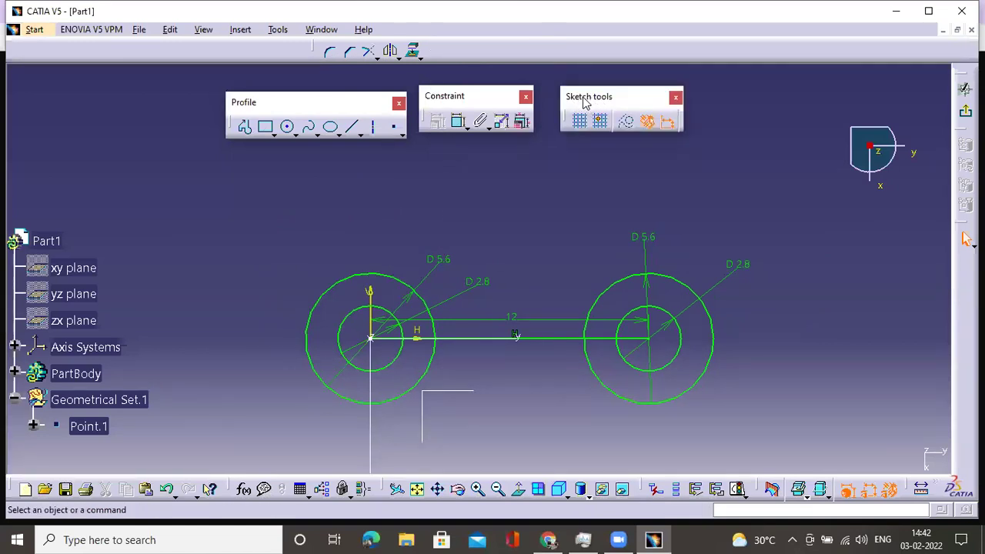
left_click(627, 123)
left_click(551, 340)
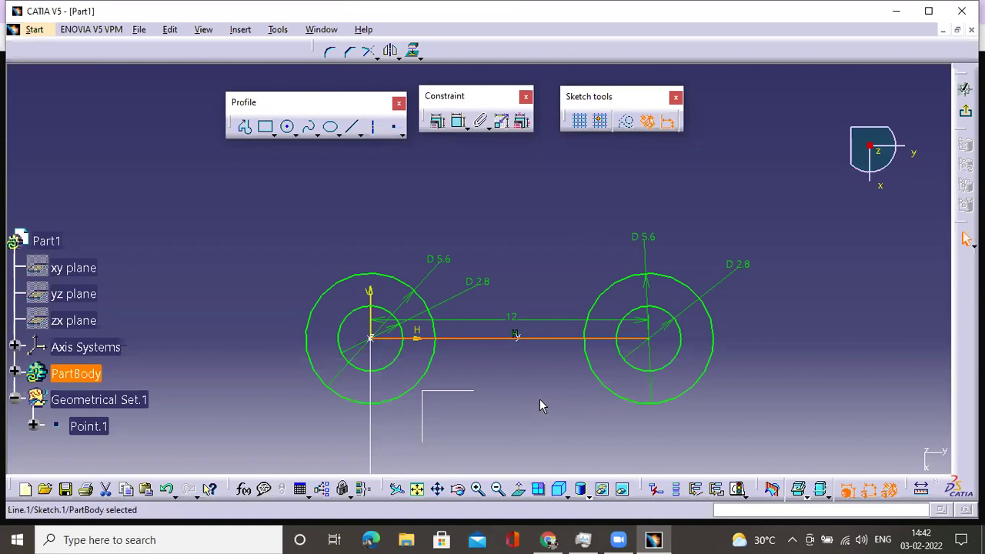
left_click(626, 124)
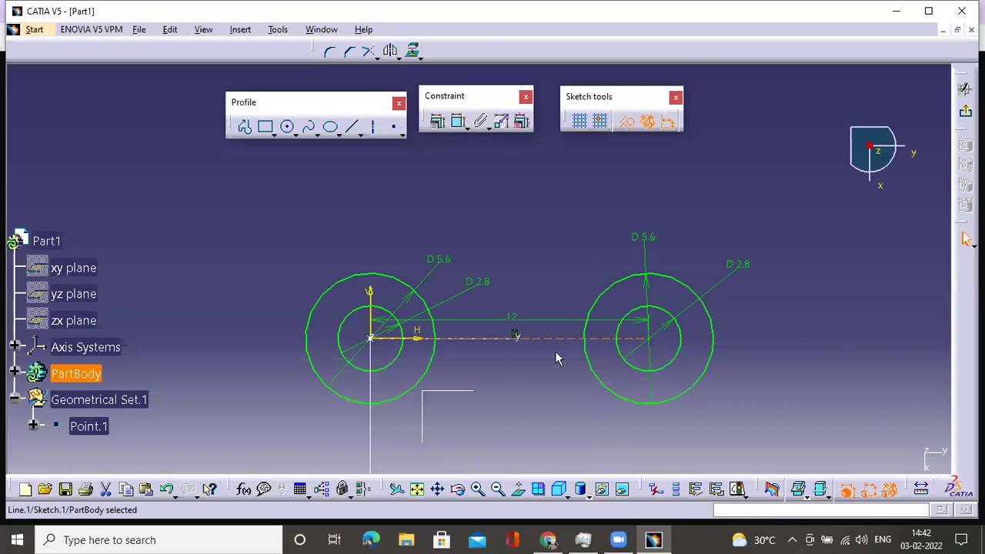
mouse_move(564, 278)
middle_mouse_down()
mouse_move(594, 252)
mouse_move(589, 280)
mouse_move(574, 285)
mouse_move(581, 370)
middle_mouse_up()
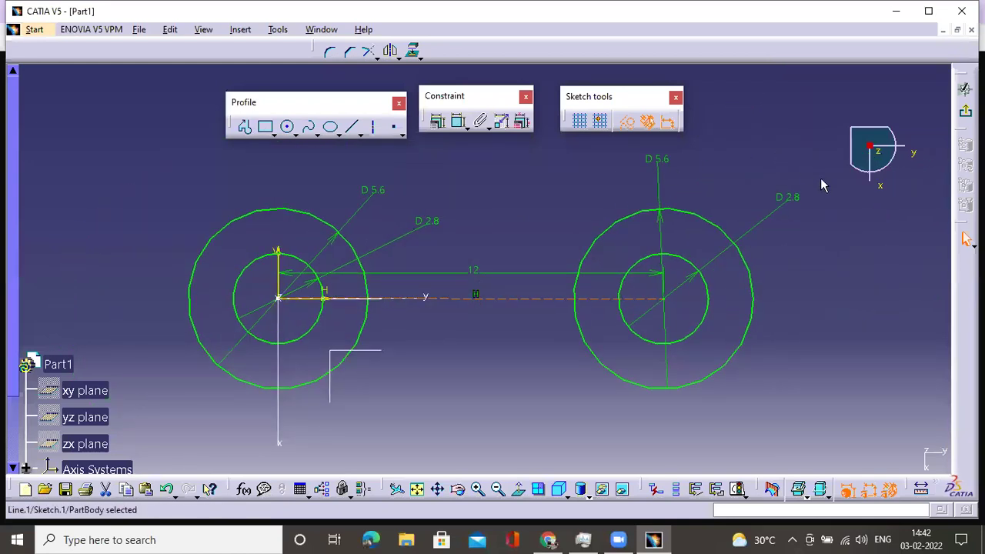
left_click(841, 248)
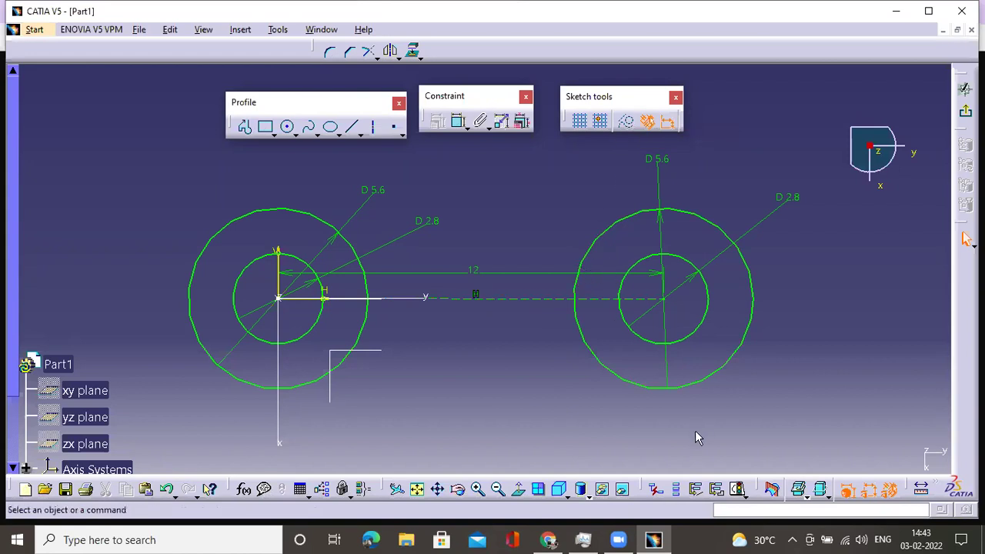
Step: Draw a vertical line about 4.2 mm long downward from the midpoint of the horizontal construction line
mouse_move(653, 539)
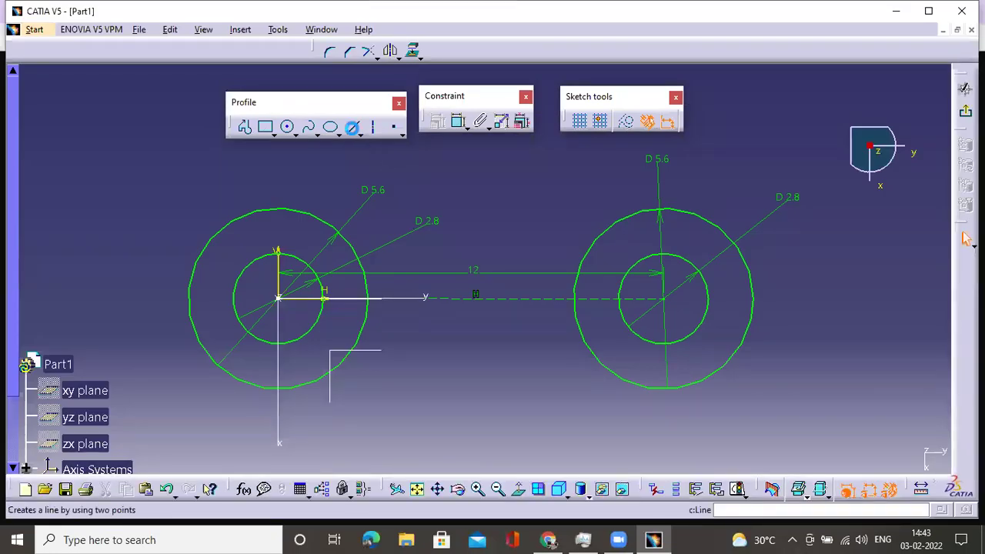
left_click(353, 129)
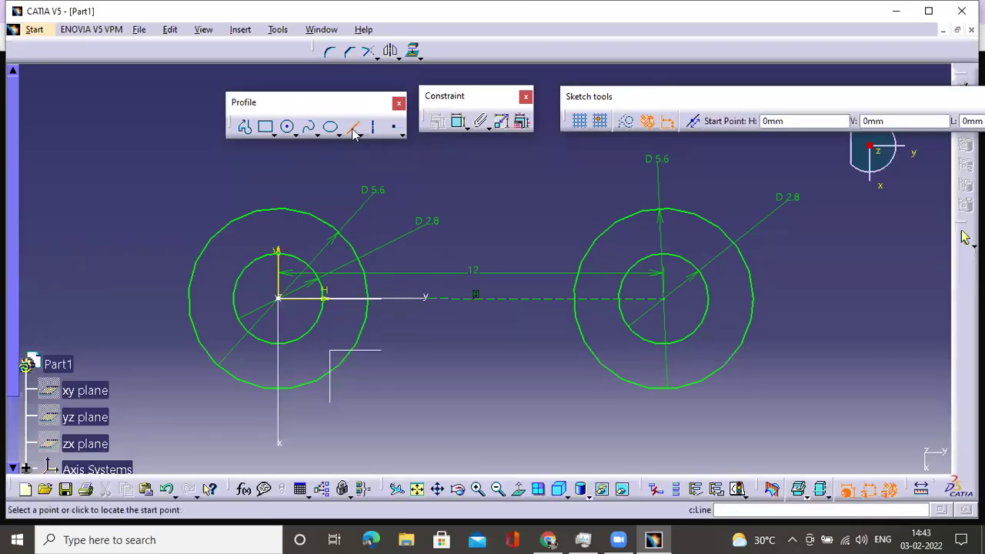
left_click(474, 299)
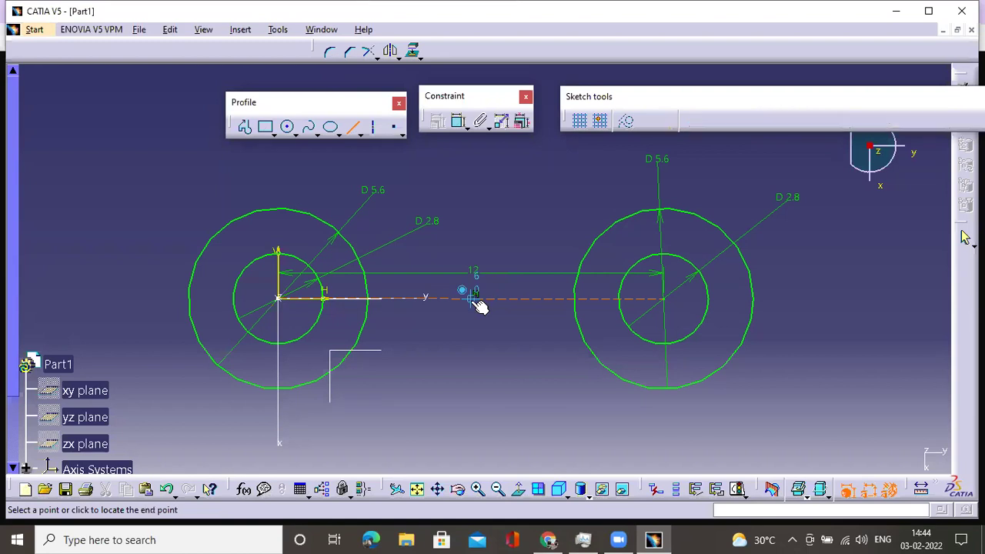
left_click(468, 433)
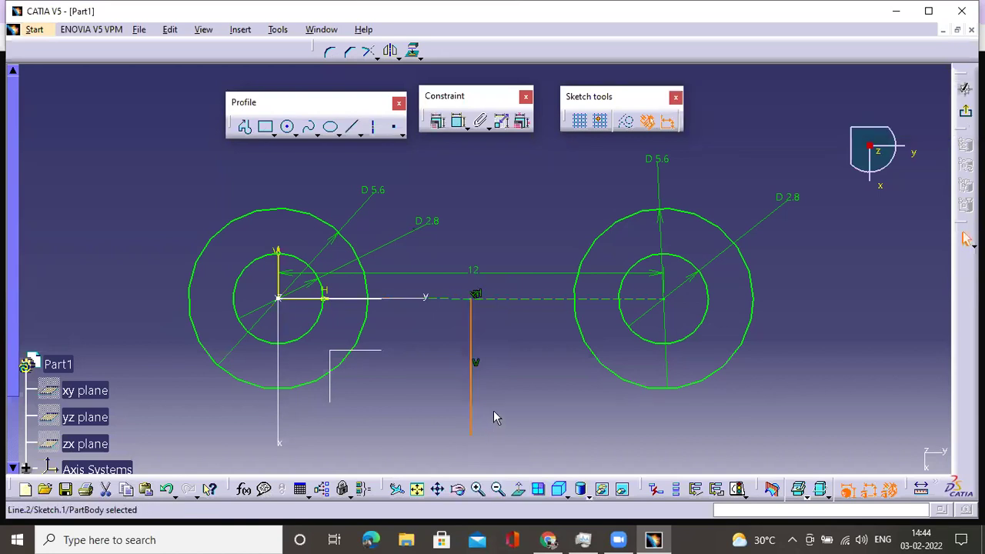
mouse_move(494, 345)
middle_mouse_down()
mouse_move(503, 315)
mouse_move(474, 329)
middle_mouse_up()
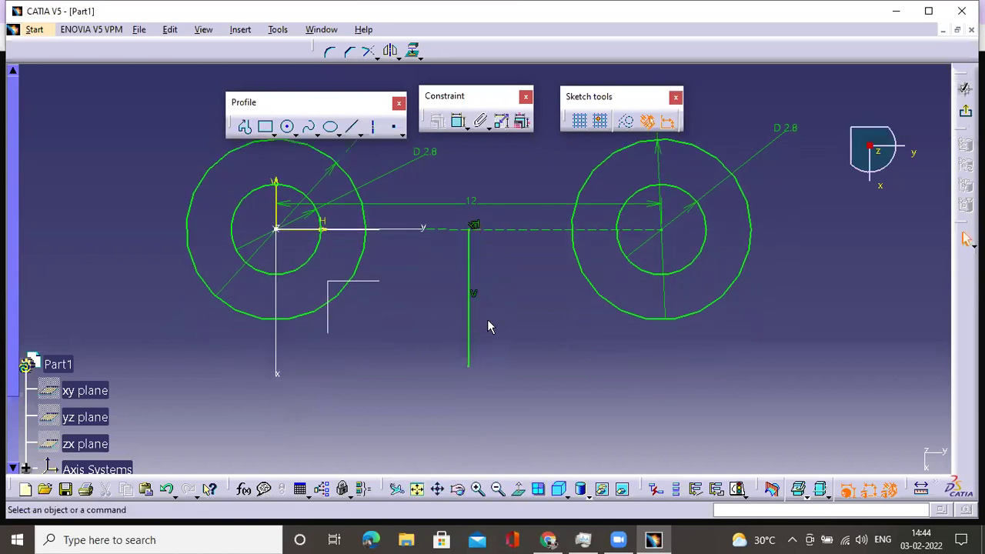
Step: Check the vertical distance on the reference drawing in Chrome, return to CATIA V5 and constrain the vertical line's length to 8 mm
left_click(549, 540)
key("super+Down")
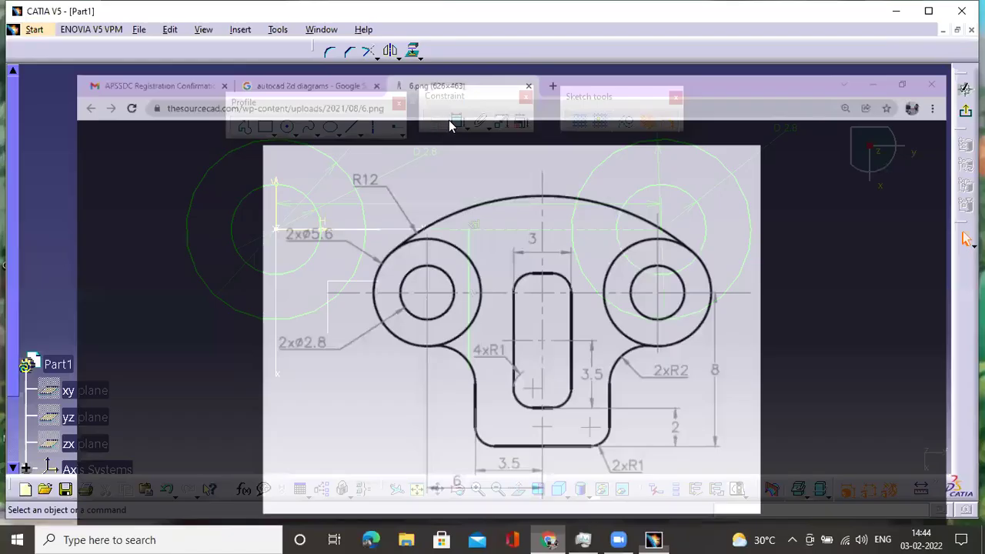
left_click(454, 121)
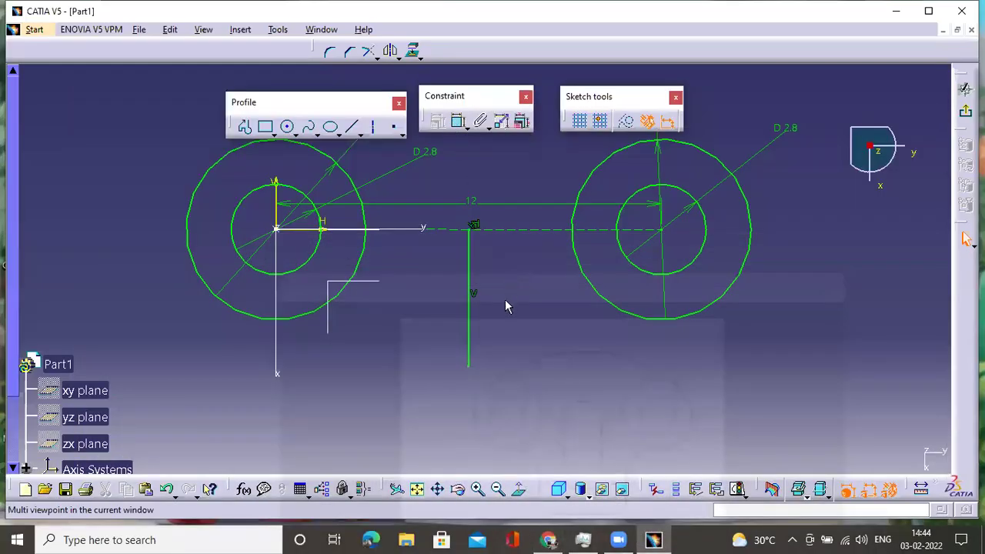
left_click(471, 339)
left_click(811, 307)
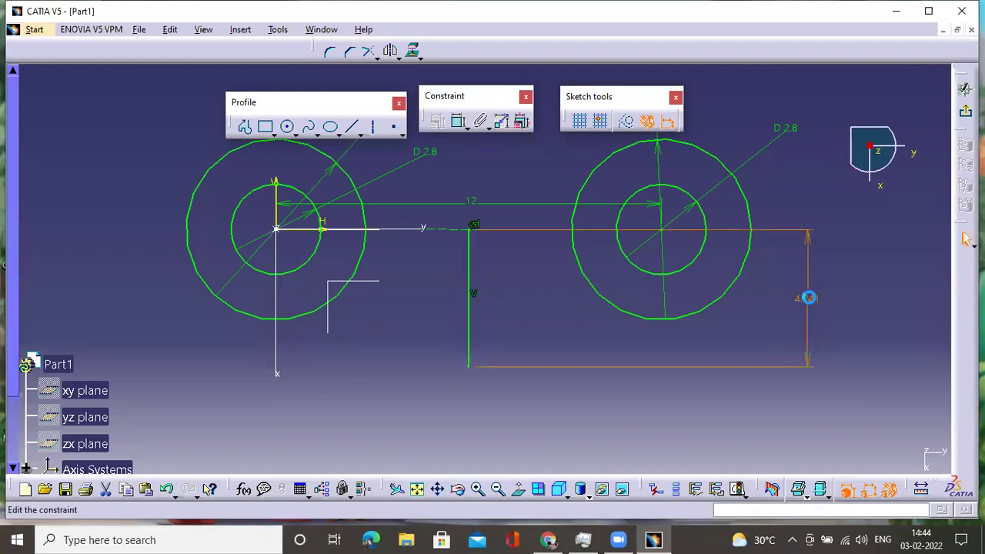
double_click(809, 302)
type("8mm")
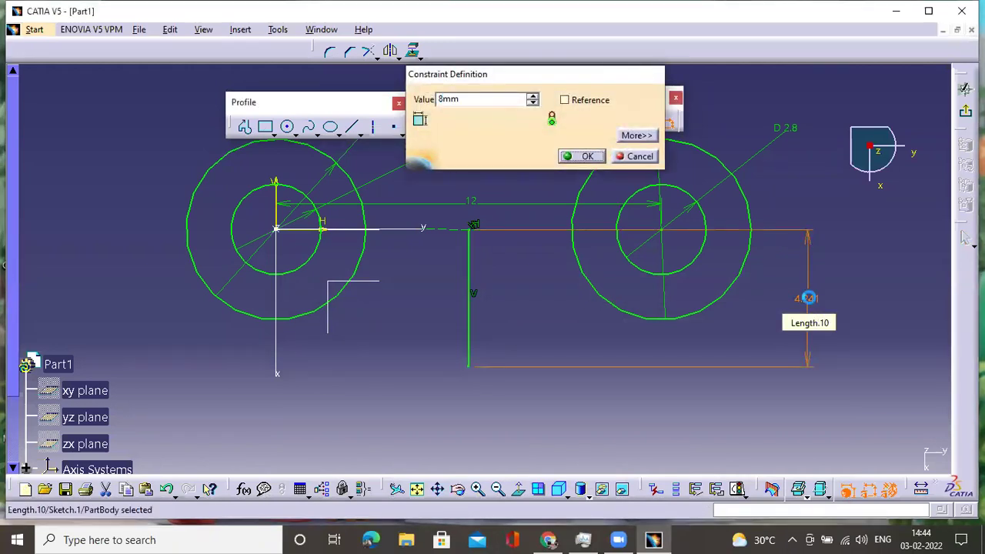
key("Return")
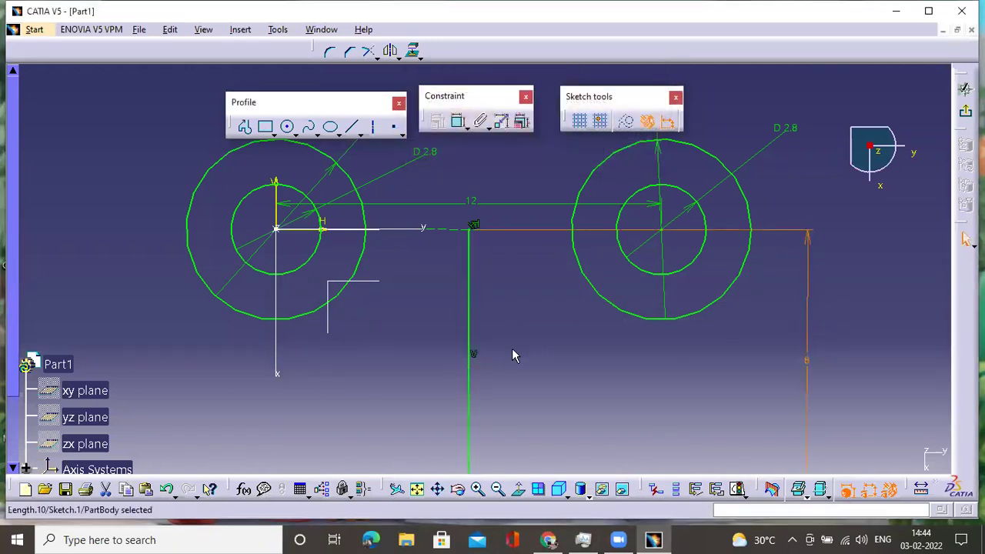
mouse_move(523, 337)
middle_mouse_down()
mouse_move(528, 275)
mouse_move(503, 295)
mouse_move(503, 269)
mouse_move(501, 298)
mouse_move(477, 293)
middle_mouse_up()
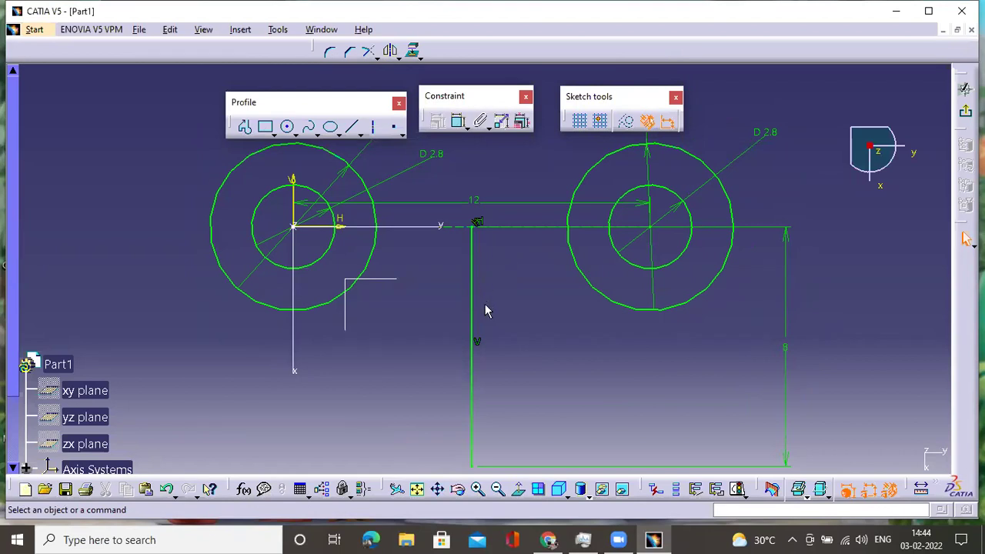
Step: Convert the vertical line midway between the two circle pairs into a construction element
left_click(627, 121)
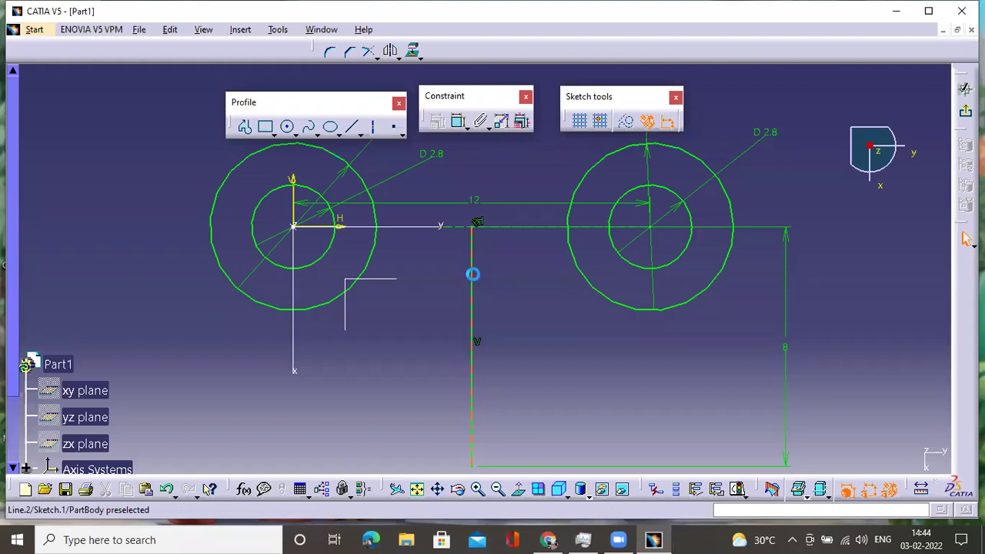
left_click(475, 278)
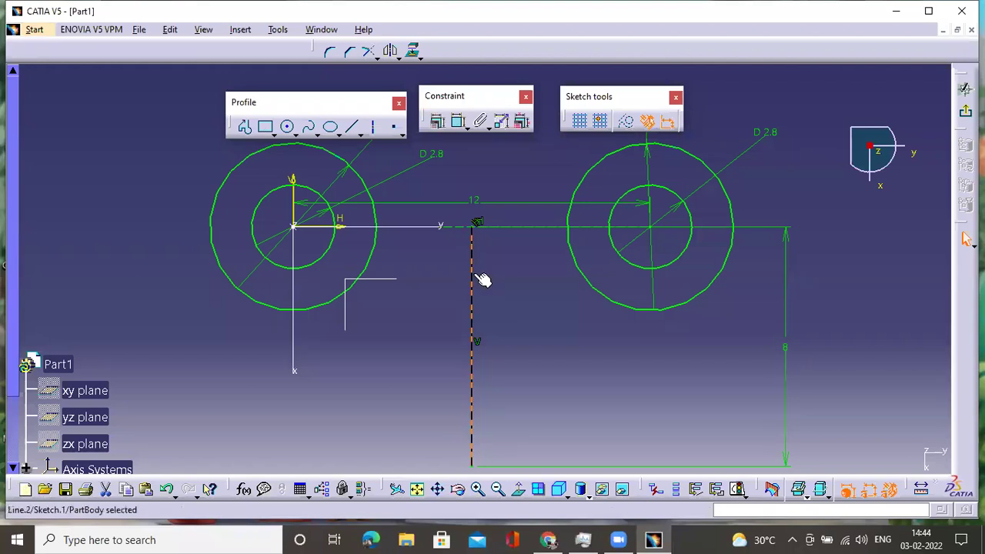
left_click(628, 123)
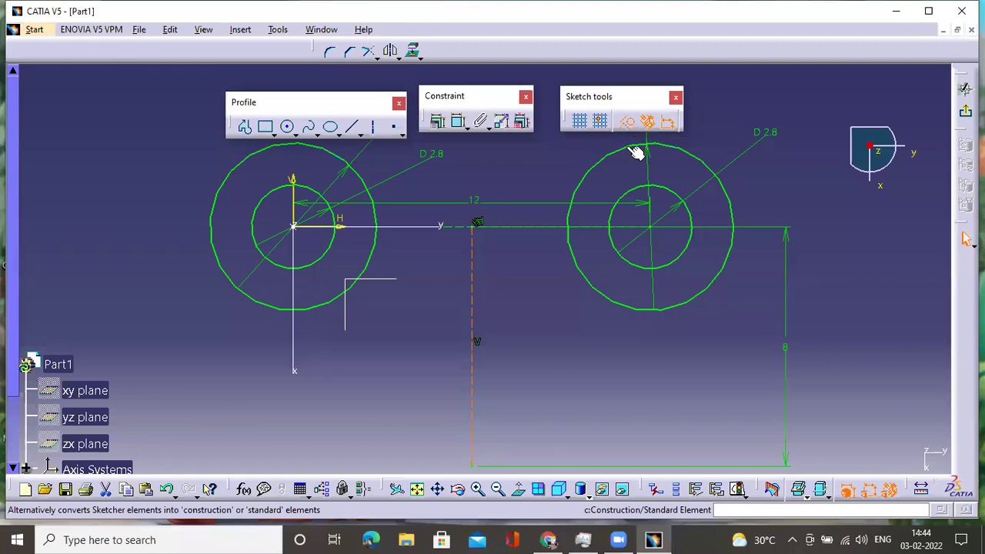
mouse_move(492, 310)
middle_mouse_down()
mouse_move(561, 282)
mouse_move(559, 303)
mouse_move(504, 233)
middle_mouse_up()
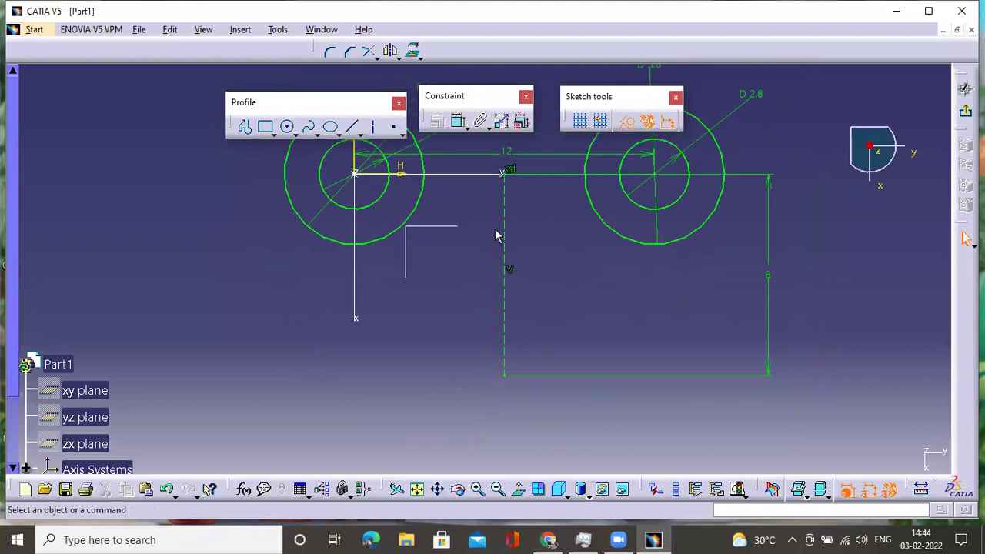
Step: Check the reference drawing in Chrome, and in CATIA sketch a horizontal line about 3.2 mm long leftward from the construction line's lower end
left_click(654, 539)
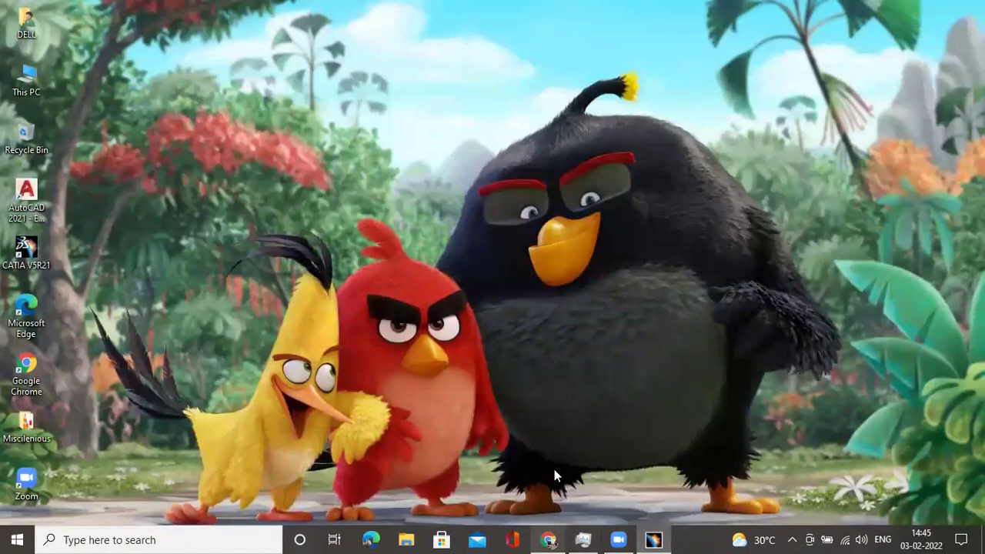
left_click(548, 539)
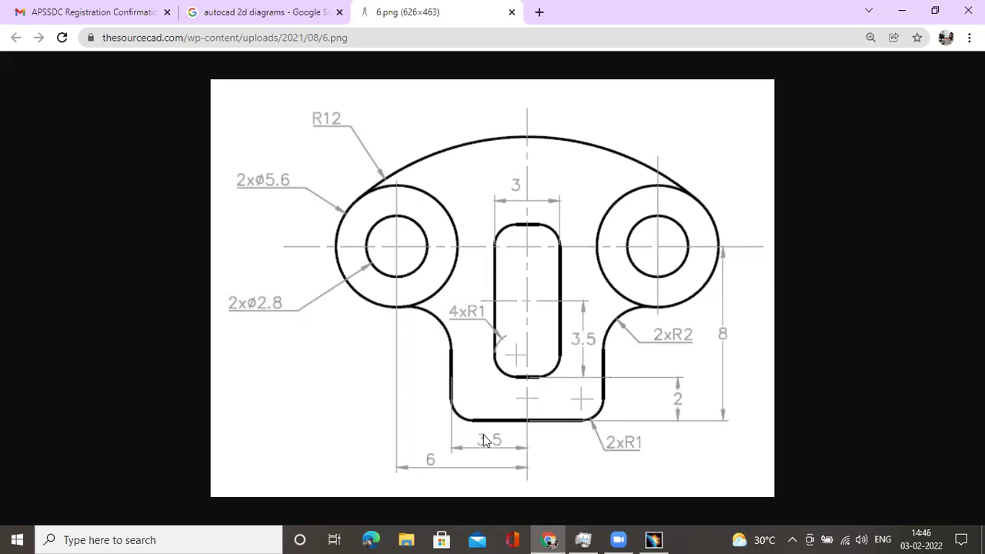
left_click(653, 540)
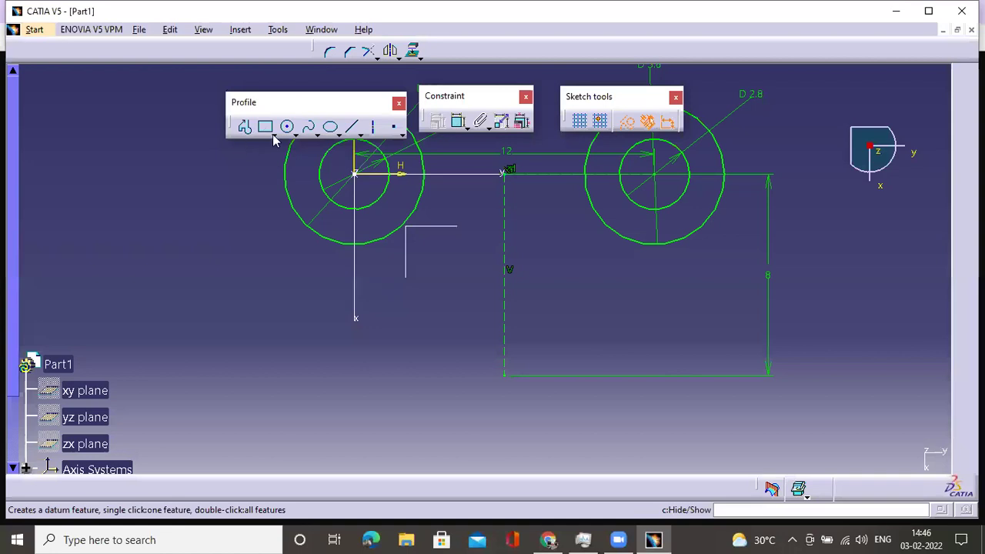
left_click(351, 126)
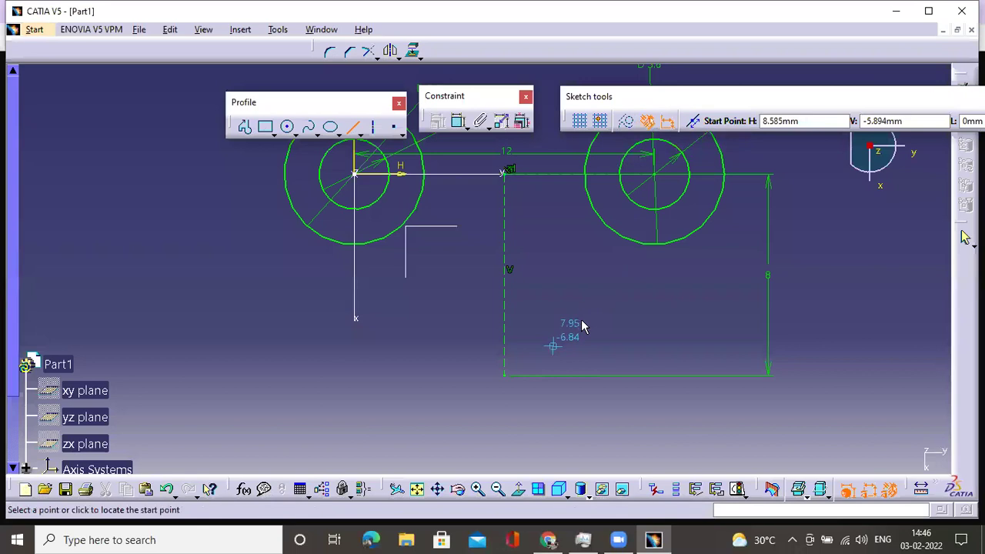
left_click(506, 377)
left_click(426, 375)
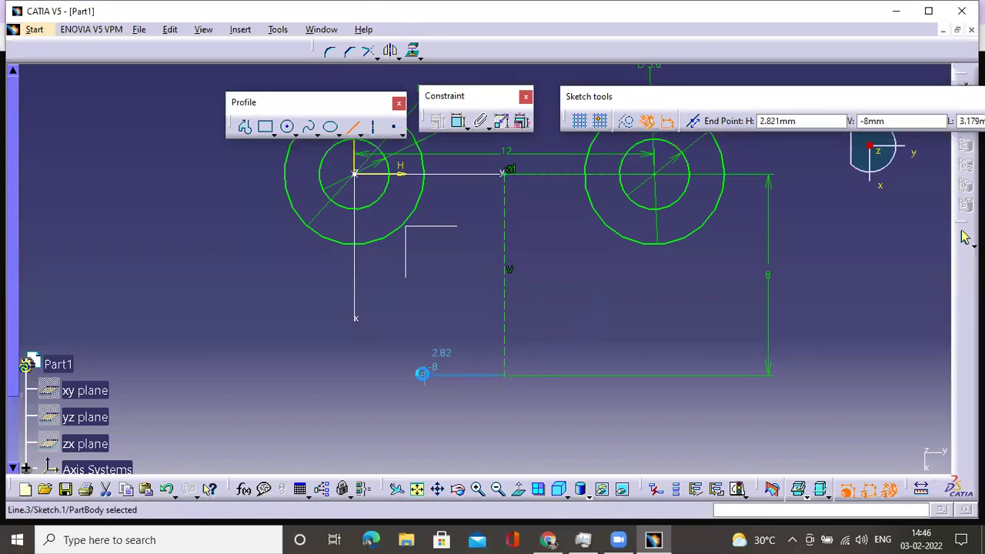
Step: Look up the half-width of the base in the reference drawing and dimension the bottom horizontal line to 3.5 mm
left_click(548, 540)
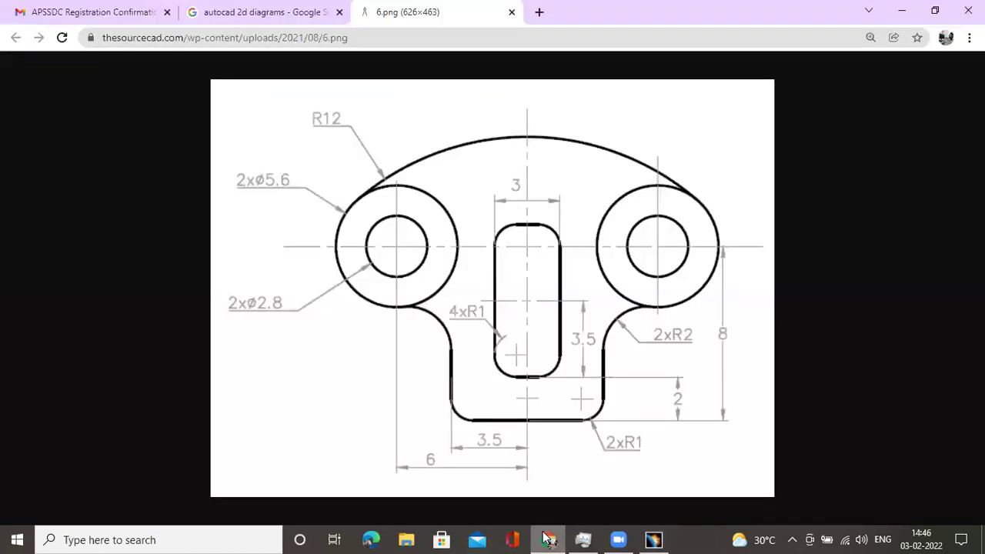
left_click(548, 539)
left_click(459, 120)
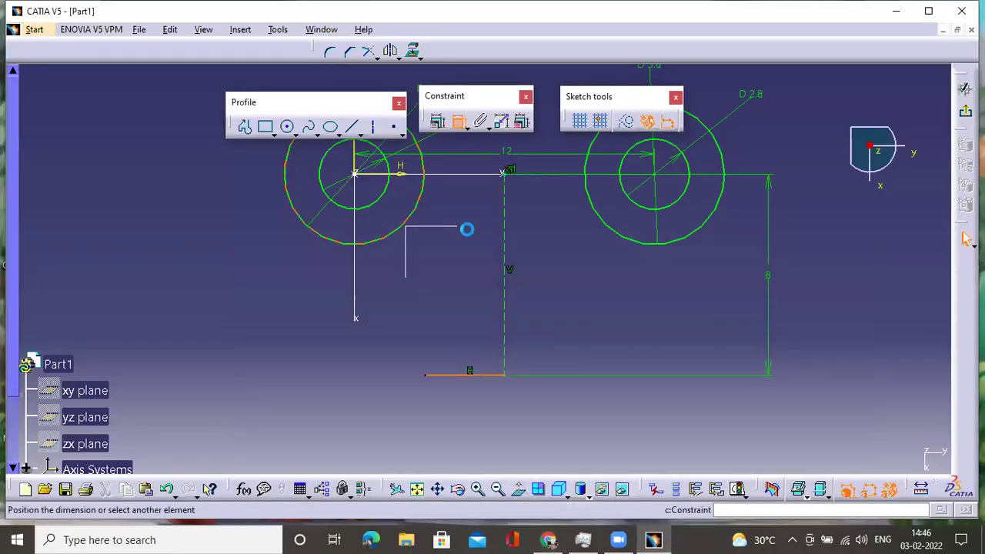
left_click(465, 399)
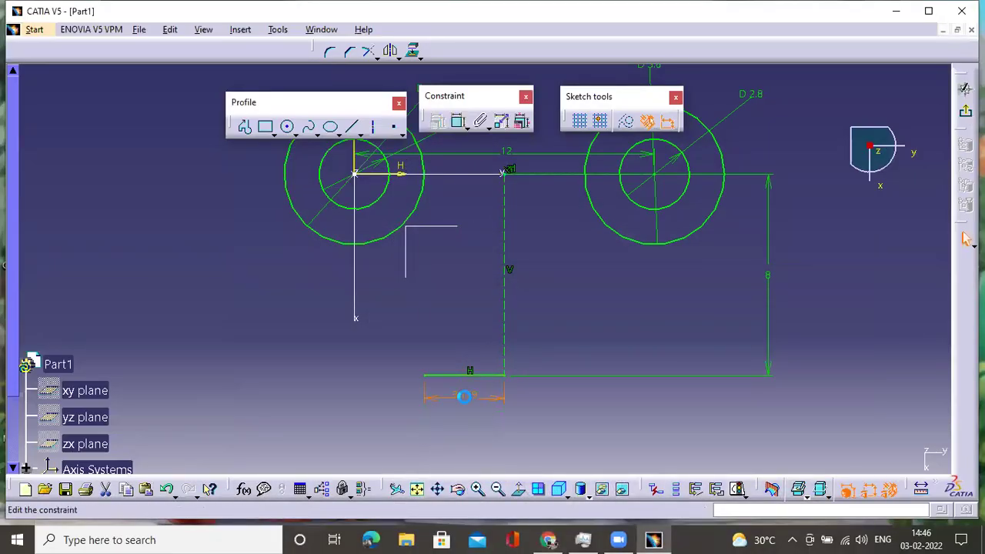
double_click(466, 401)
type("3.5")
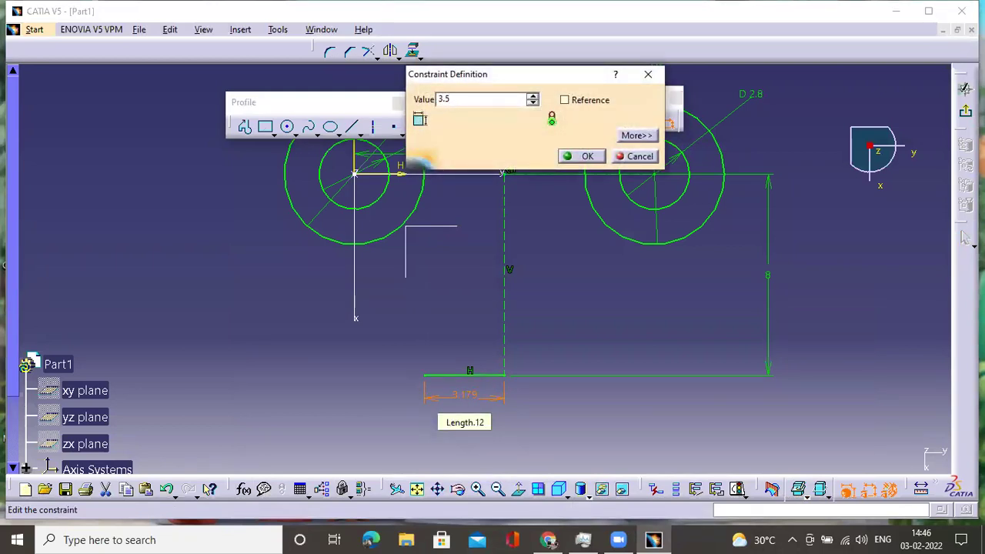
key("Return")
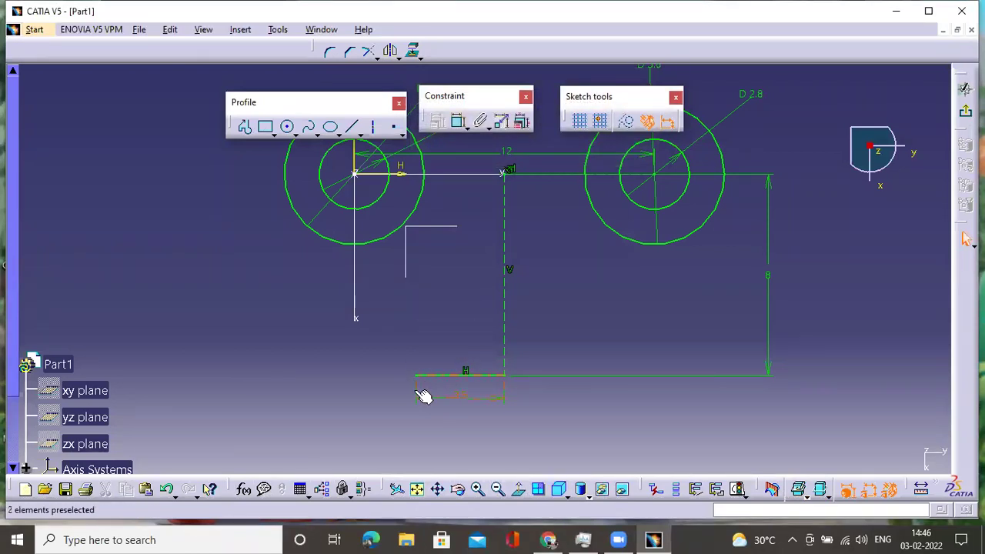
Step: Check the reference outline and draw a vertical line upward from the bottom line's left end to just beside the left outer circle
left_click(544, 538)
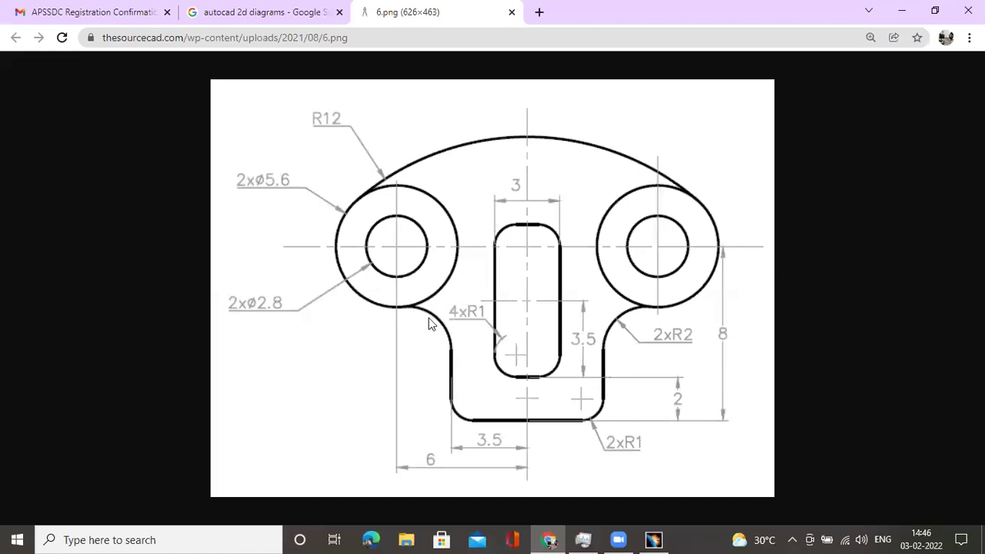
left_click(654, 540)
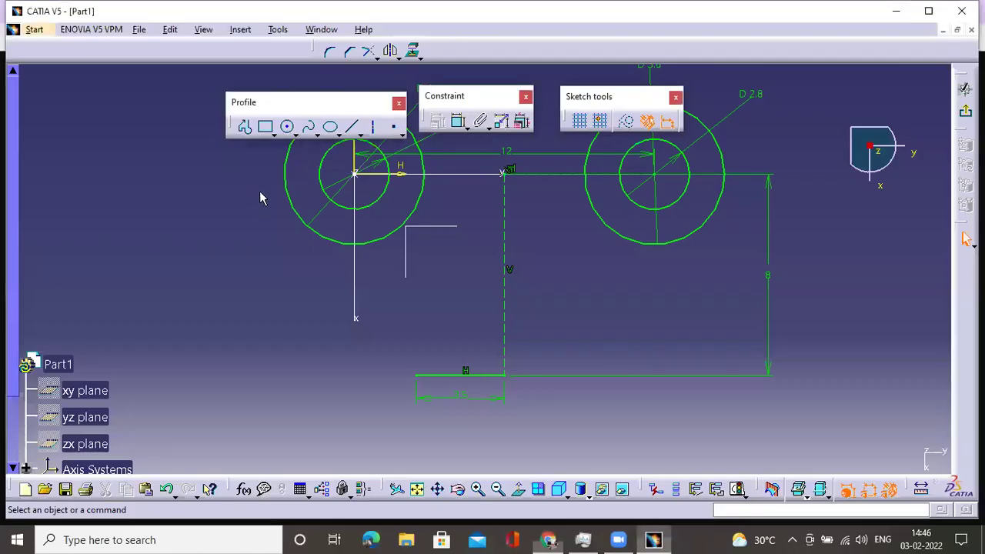
left_click(353, 127)
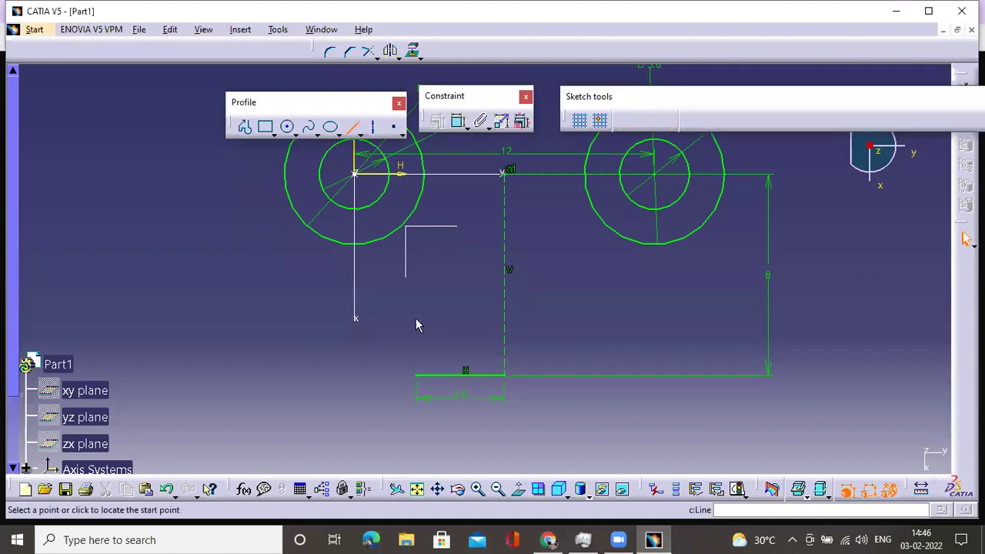
left_click(417, 374)
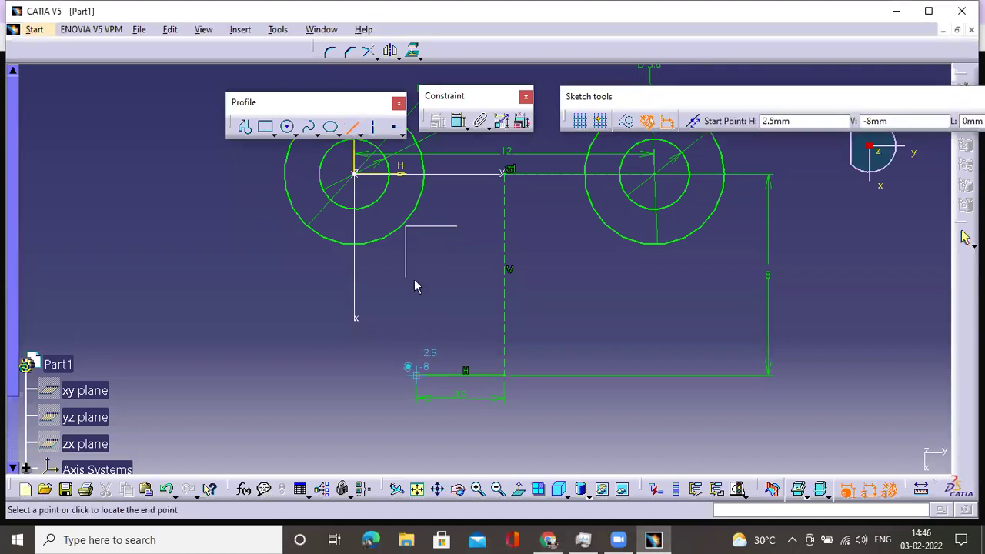
left_click(428, 230)
Step: Draw a horizontal line from the lowest point of the left 5.6 mm circle rightward past the new vertical line
mouse_move(433, 266)
middle_mouse_down()
mouse_move(438, 288)
mouse_move(290, 238)
mouse_move(406, 233)
middle_mouse_up()
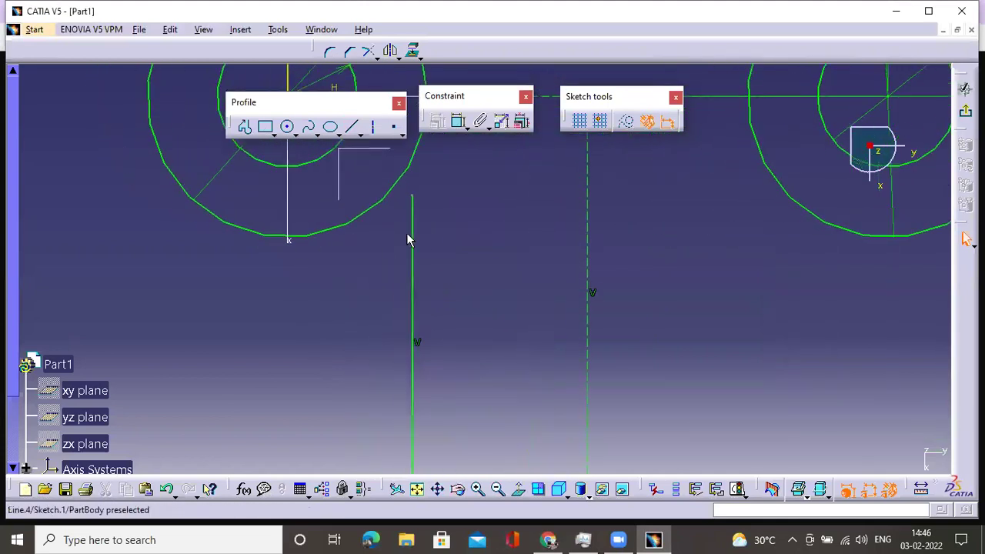
mouse_move(359, 314)
middle_mouse_down()
mouse_move(369, 315)
mouse_move(384, 358)
middle_mouse_up()
mouse_move(261, 302)
middle_mouse_down()
mouse_move(266, 286)
mouse_move(331, 285)
middle_mouse_up()
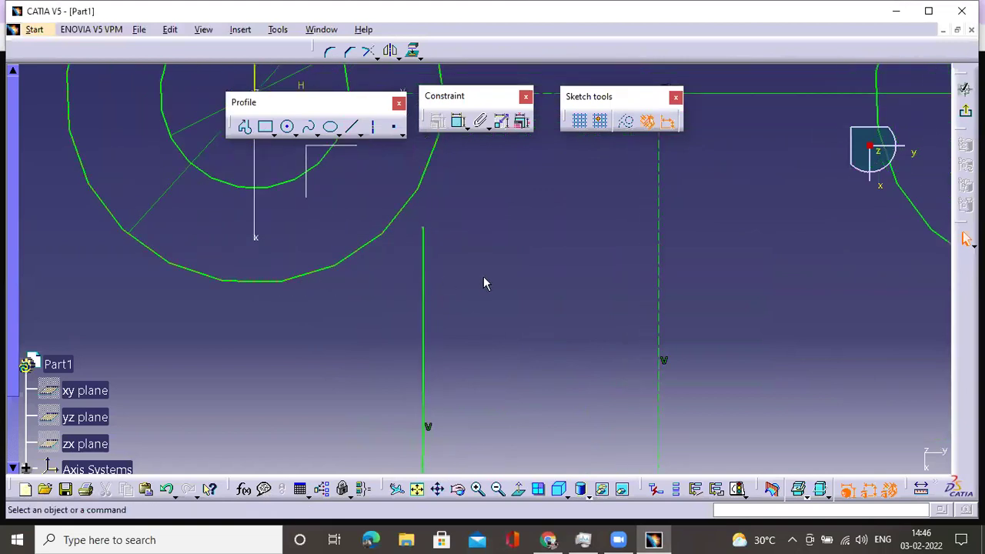
left_click(352, 126)
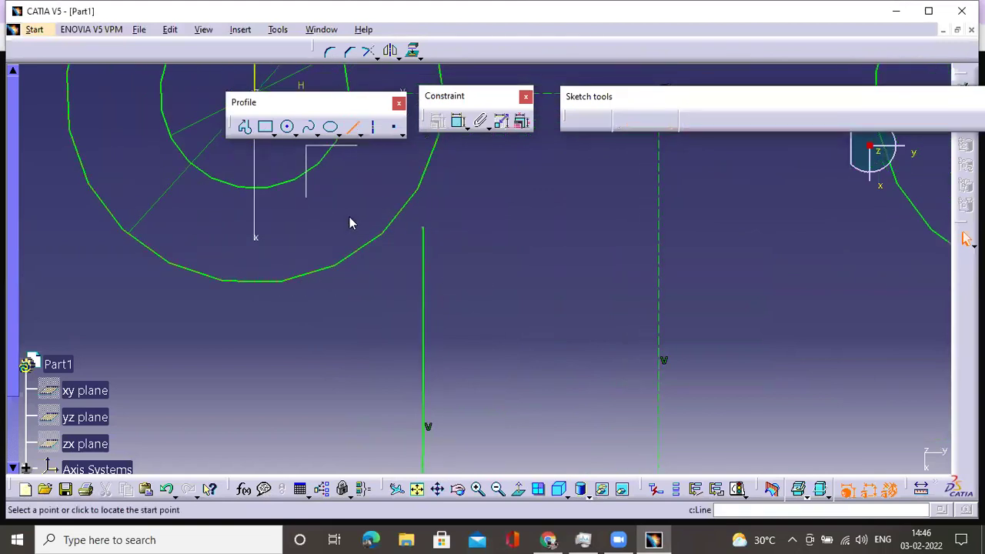
left_click(261, 286)
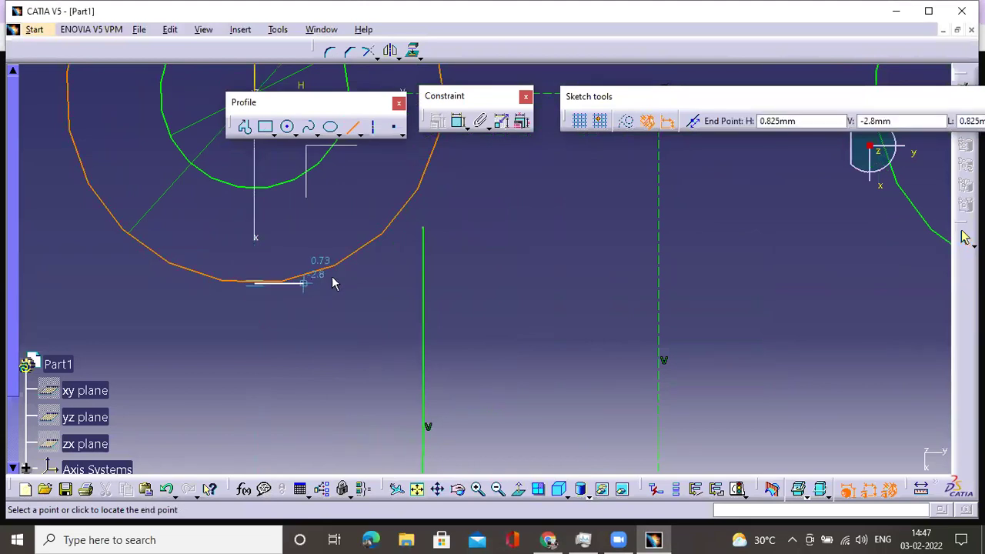
left_click(517, 284)
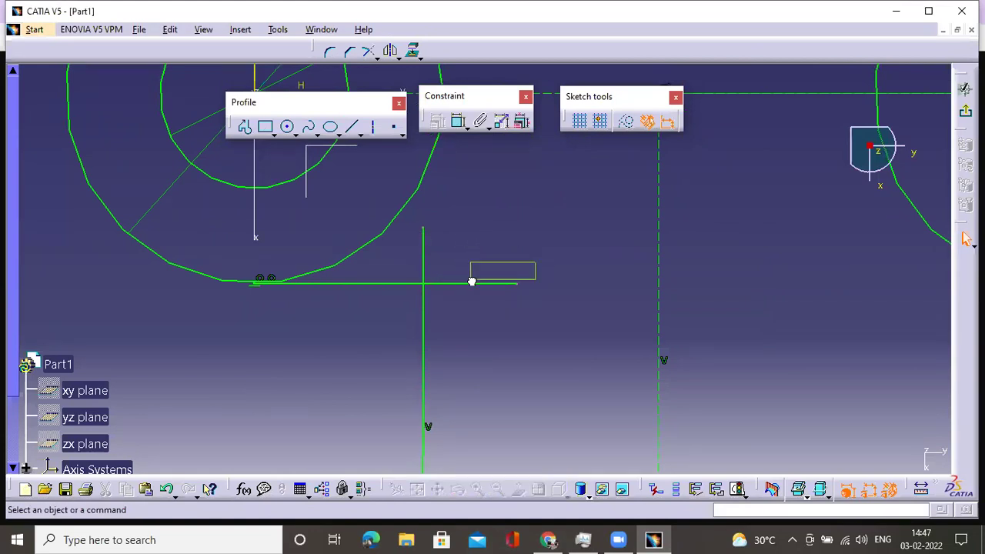
Step: Use Quick Trim to remove the ends of the upper horizontal line and the vertical line that overhang their intersection
mouse_move(582, 263)
middle_mouse_down()
mouse_move(487, 265)
mouse_move(486, 314)
mouse_move(418, 273)
mouse_move(426, 283)
middle_mouse_up()
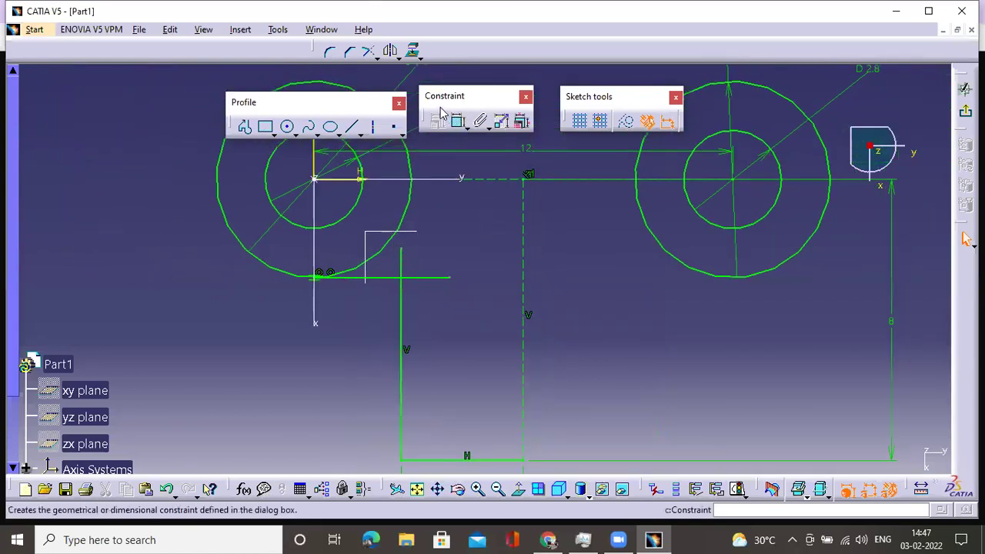
left_click_drag(415, 100, 103, 126)
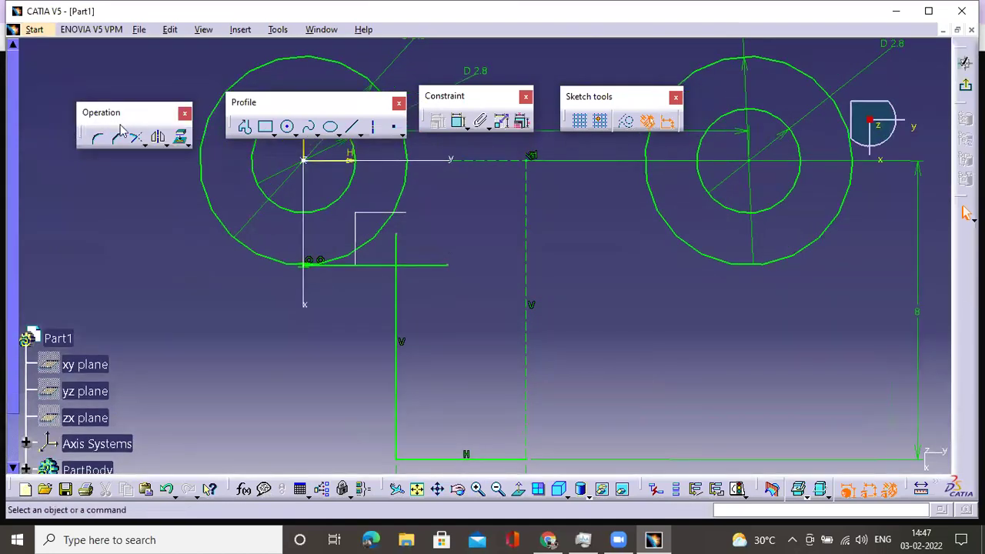
mouse_move(444, 224)
middle_mouse_down()
mouse_move(573, 289)
mouse_move(492, 362)
mouse_move(370, 308)
mouse_move(148, 171)
middle_mouse_up()
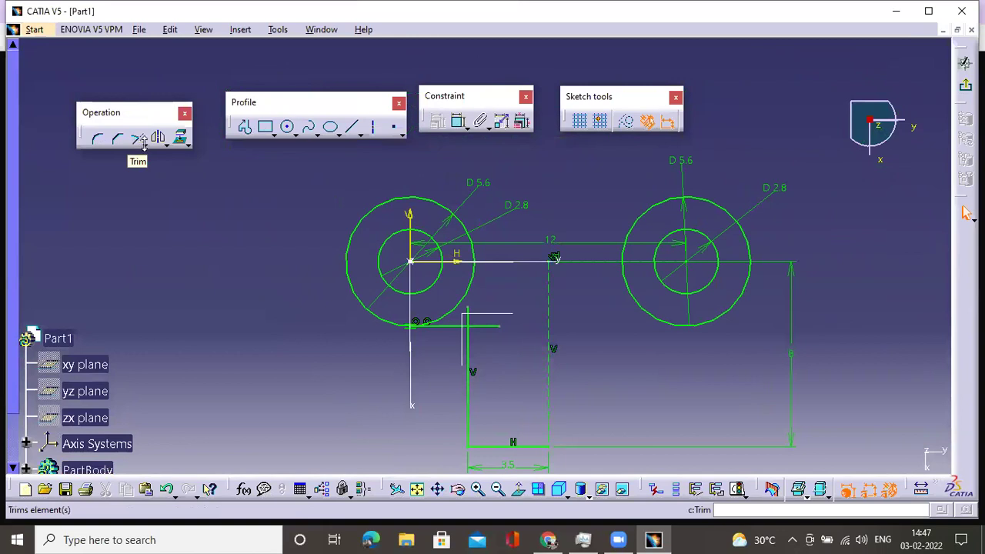
left_click(144, 145)
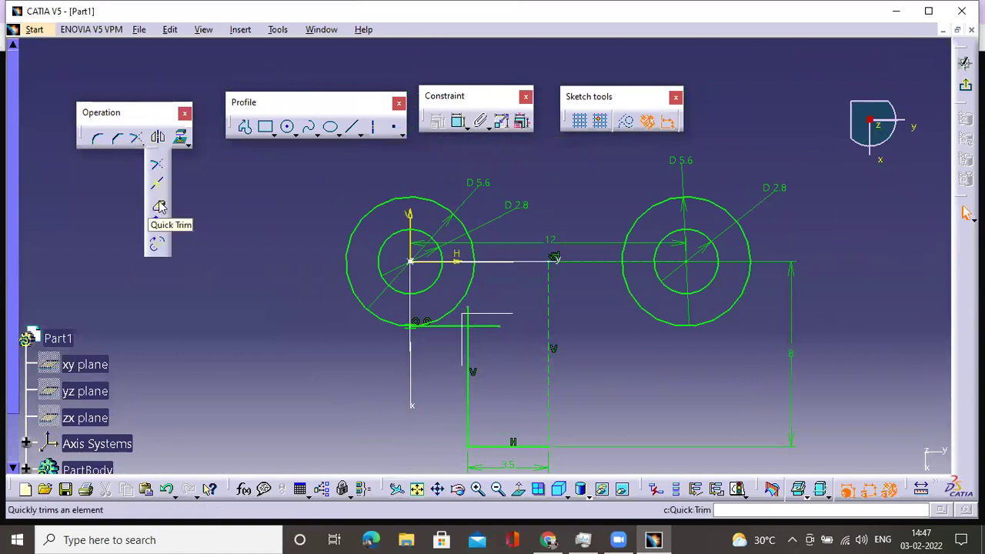
left_click(143, 143)
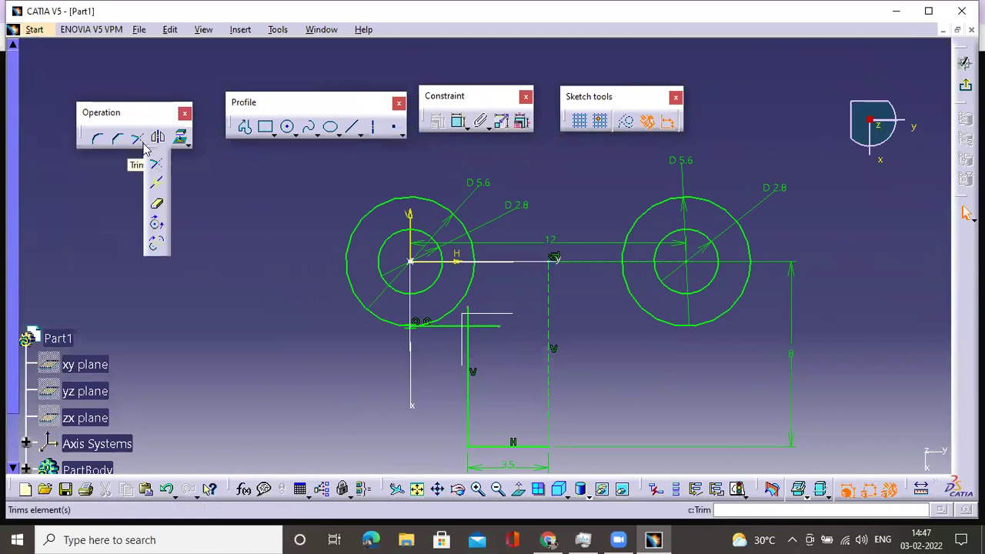
left_click(158, 208)
mouse_move(482, 323)
middle_mouse_down()
mouse_move(493, 255)
mouse_move(515, 226)
mouse_move(527, 256)
middle_mouse_up()
left_click(527, 255)
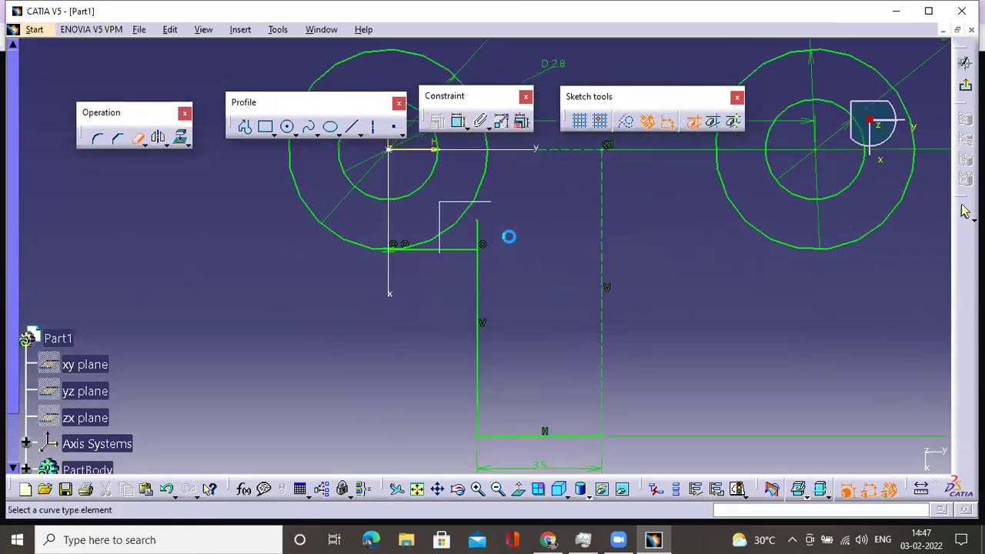
mouse_move(536, 308)
middle_mouse_down()
mouse_move(510, 264)
mouse_move(433, 235)
middle_mouse_up()
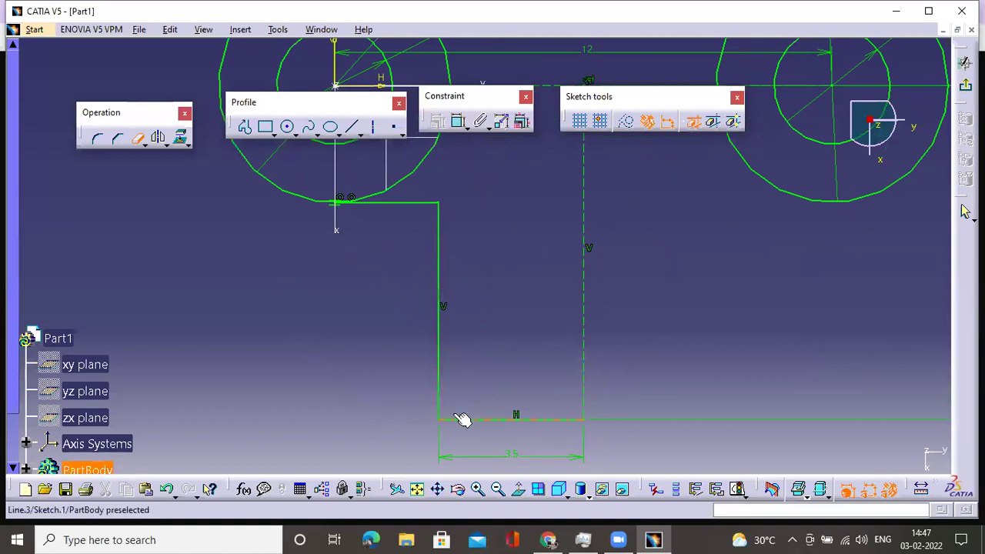
Step: Check the radii in the browser's reference drawing, try a corner of about 1.6 mm between the vertical and bottom lines without converting the length, and undo it
mouse_move(552, 539)
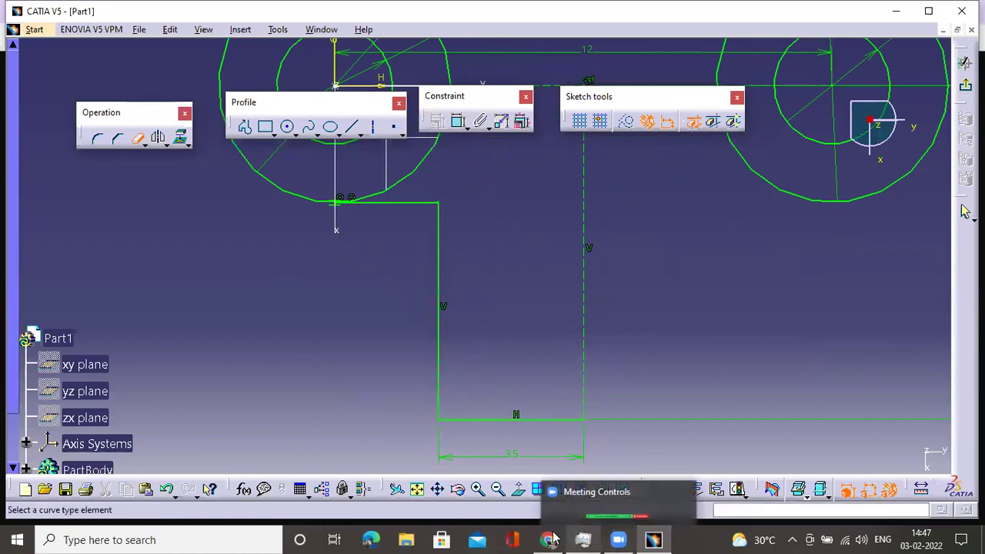
left_click(524, 499)
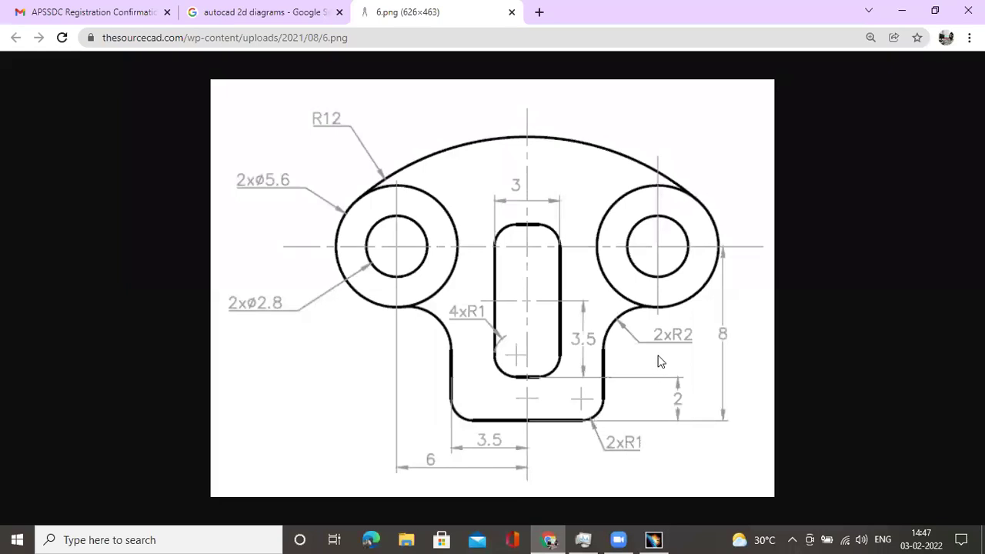
left_click(654, 540)
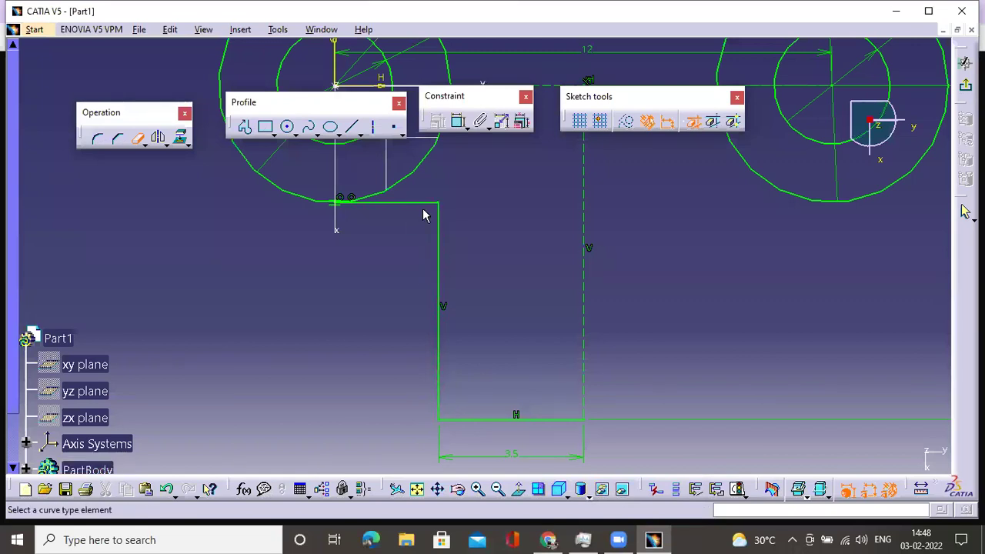
middle_click_drag(477, 231, 473, 215)
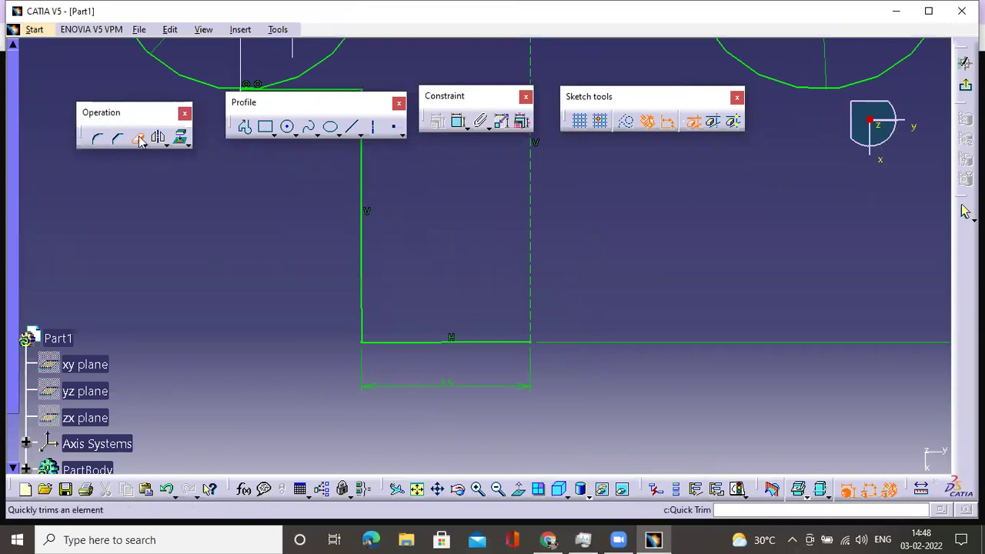
left_click(94, 139)
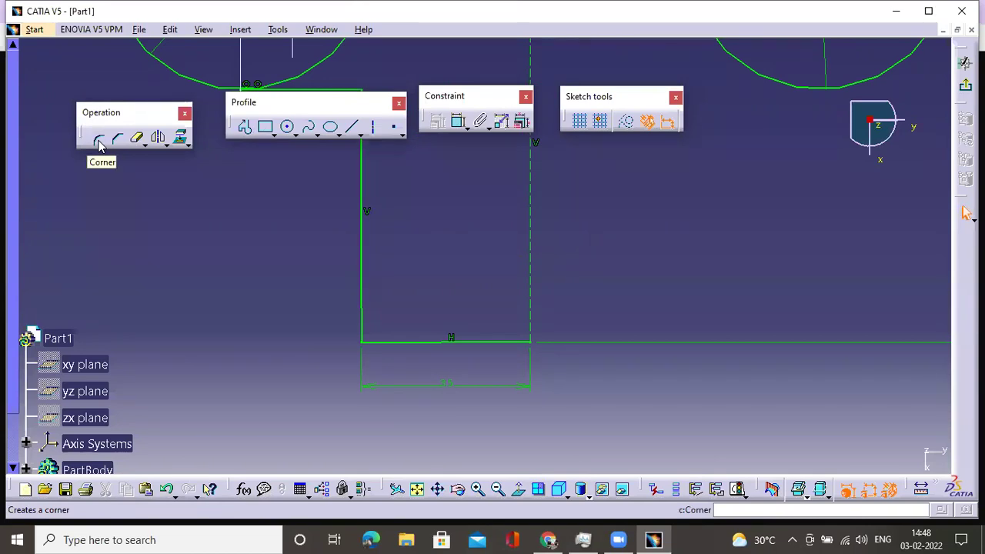
left_click(99, 140)
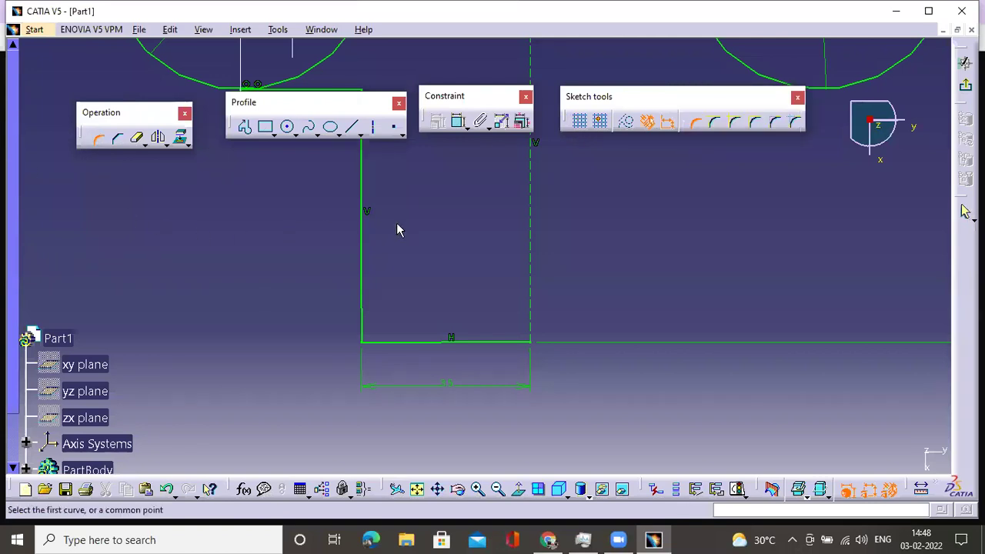
middle_click_drag(396, 222, 334, 256)
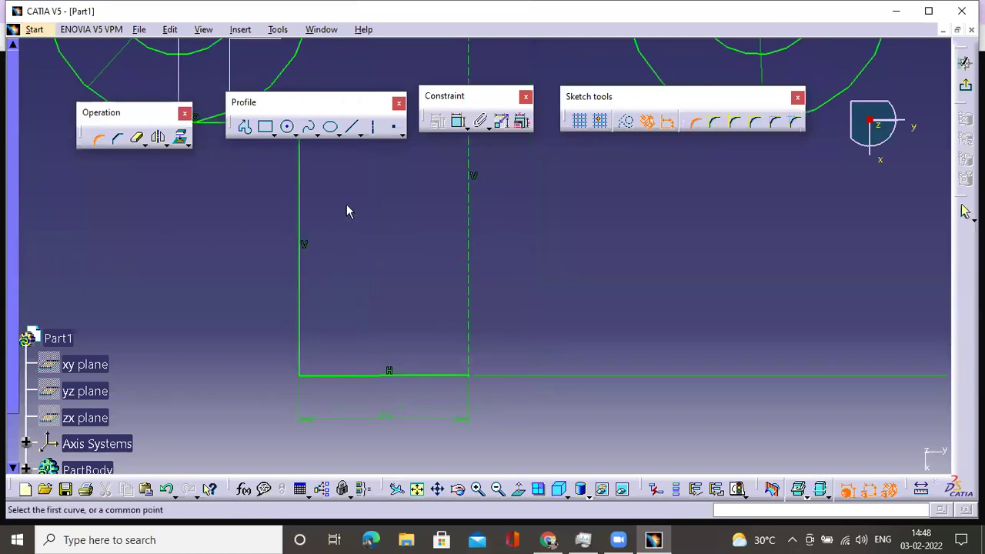
left_click(300, 327)
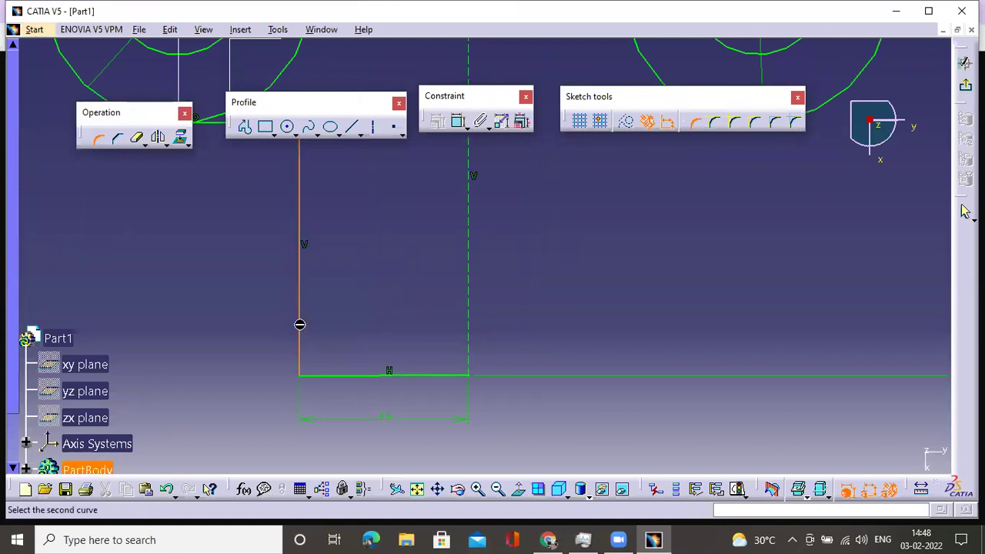
left_click(343, 375)
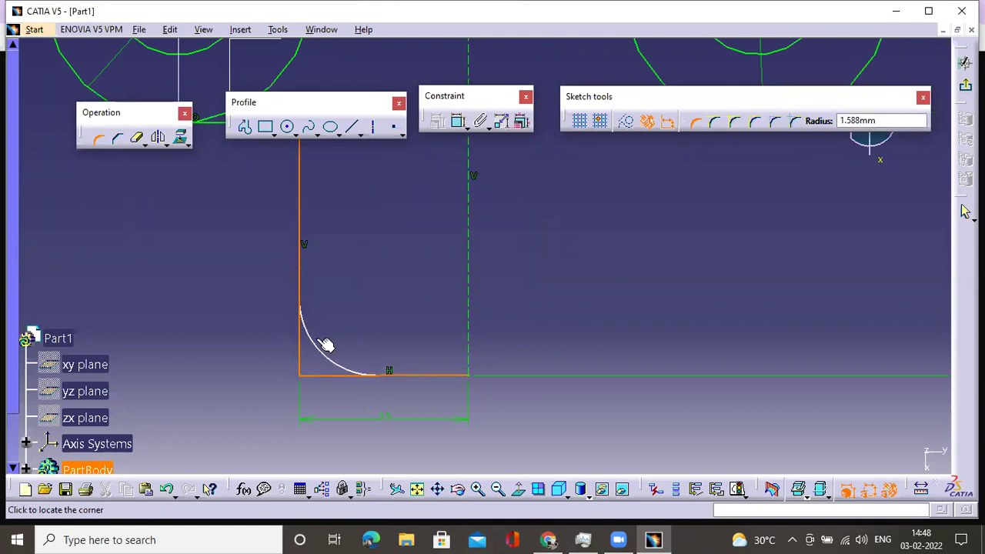
left_click(321, 344)
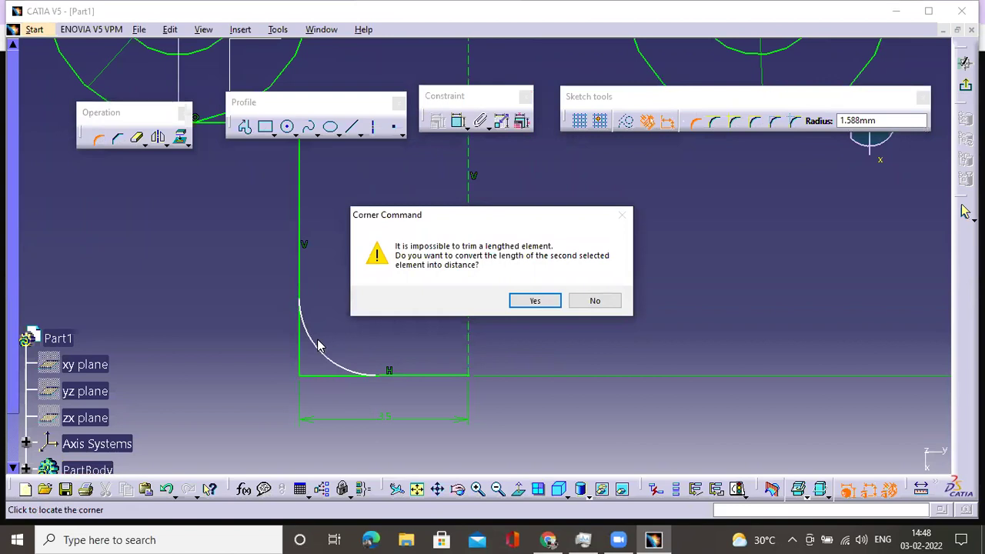
left_click(589, 301)
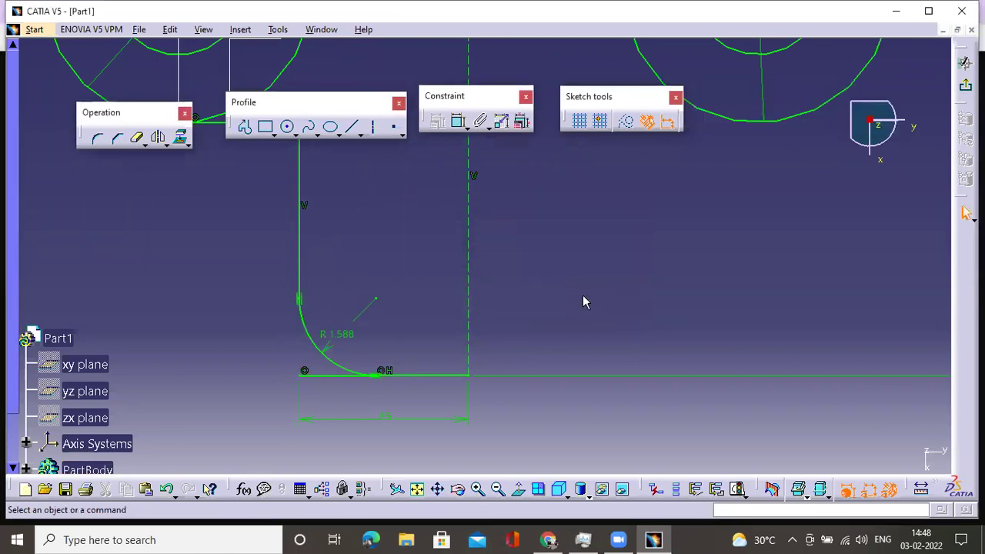
key("ctrl+z")
Step: Try the lower corner again with a radius of about 1.3 mm, declining the conversion of the length into a distance, and undo it
middle_click_drag(386, 410, 467, 347)
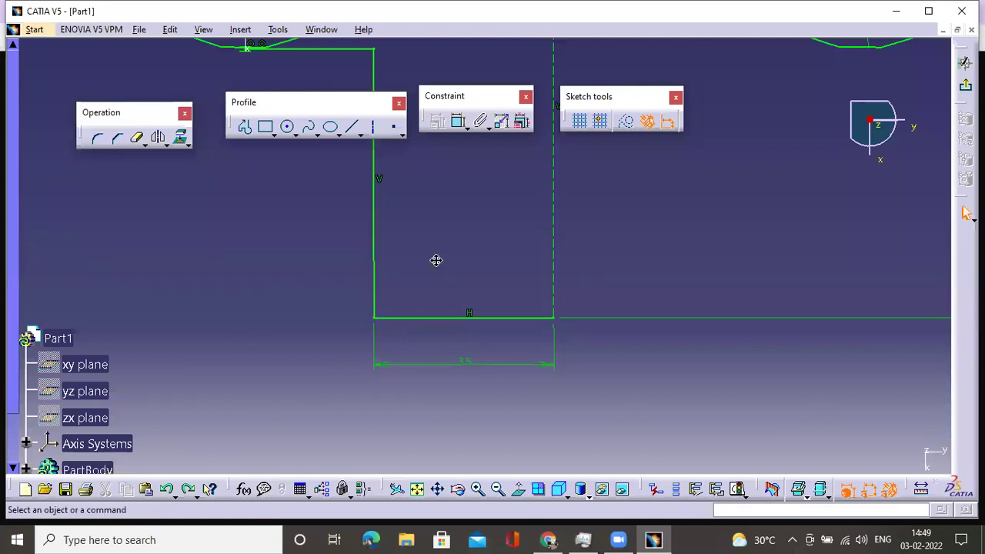
middle_click_drag(436, 261, 419, 286)
left_click(98, 138)
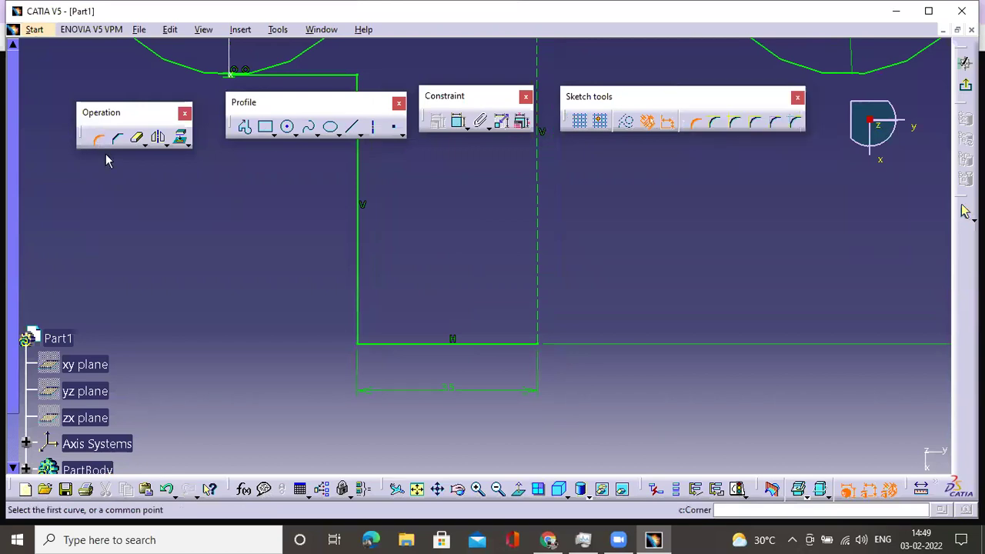
left_click(364, 296)
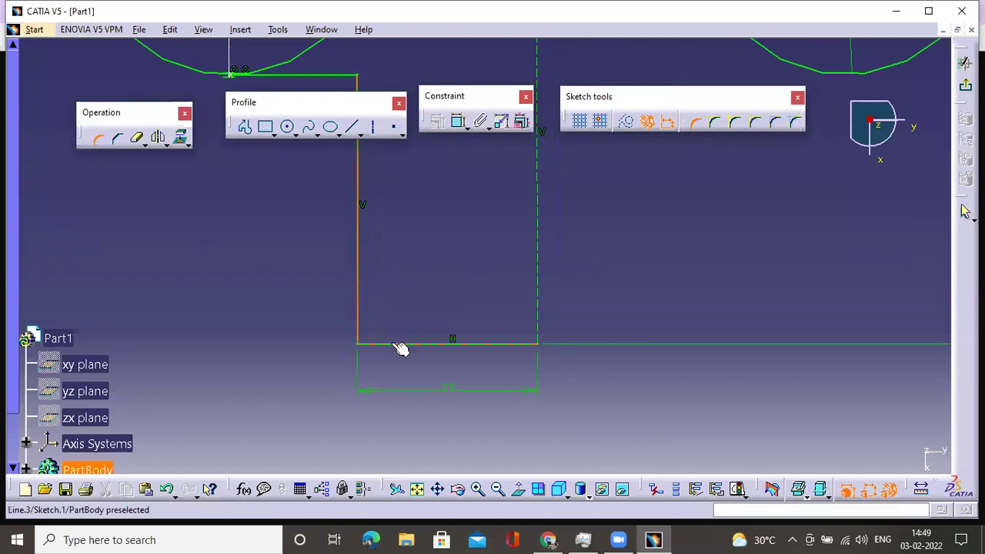
left_click(399, 345)
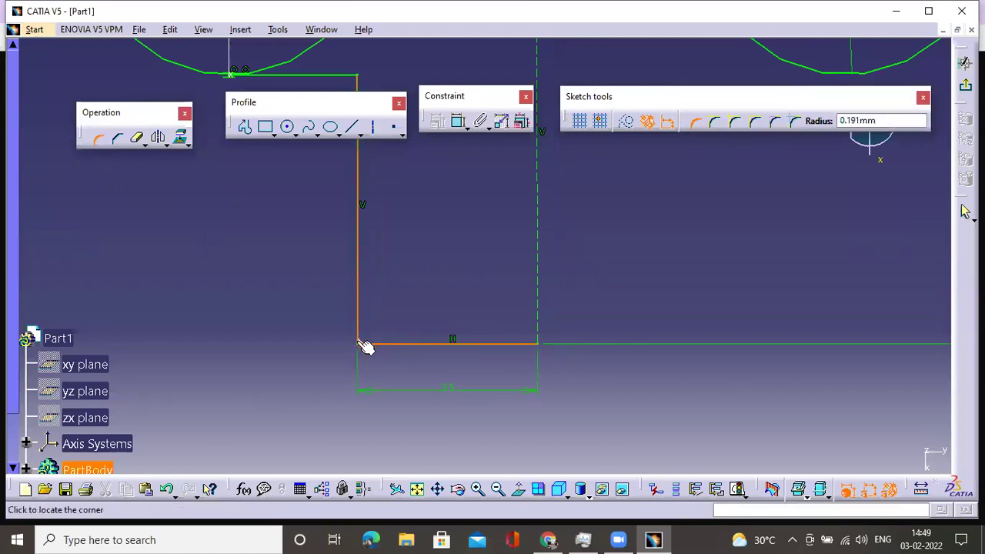
left_click(373, 343)
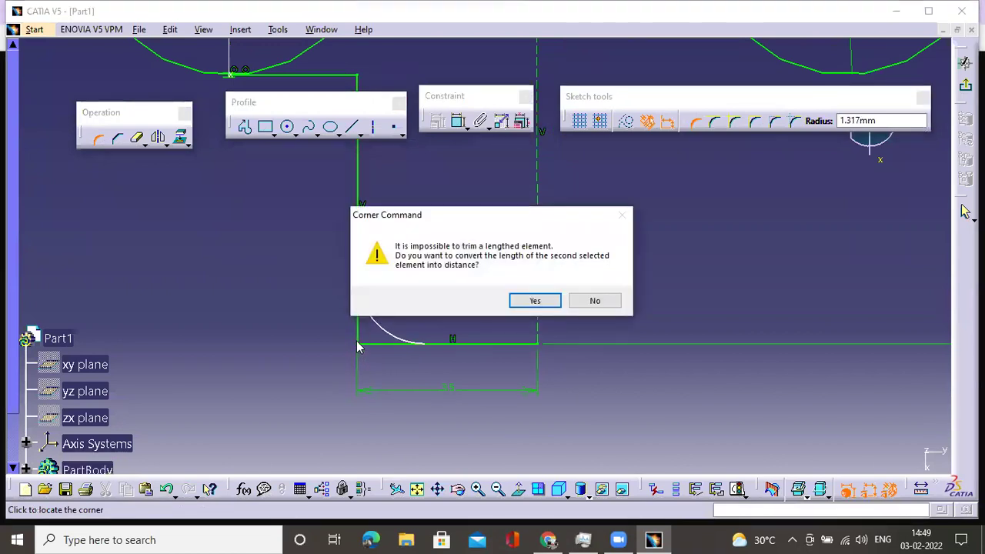
left_click(595, 301)
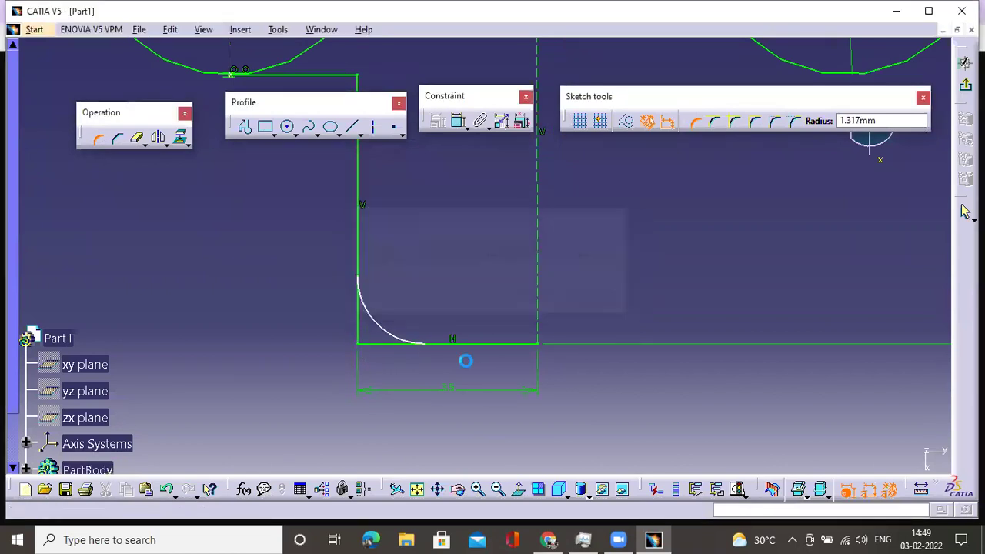
key("ctrl+z")
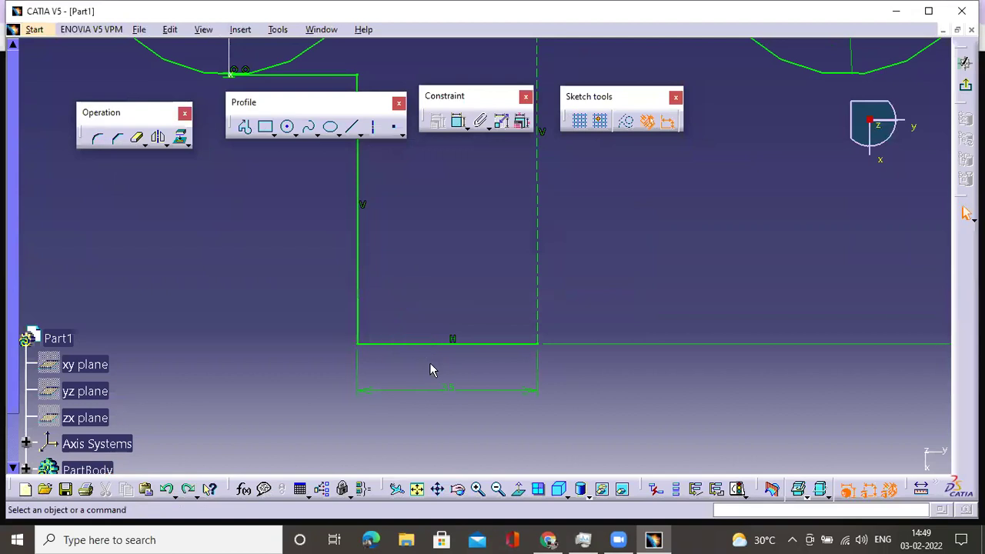
Step: Replace the bottom line's length dimension with a distance dimension between the vertical centre line and the left vertical line
left_click(452, 388)
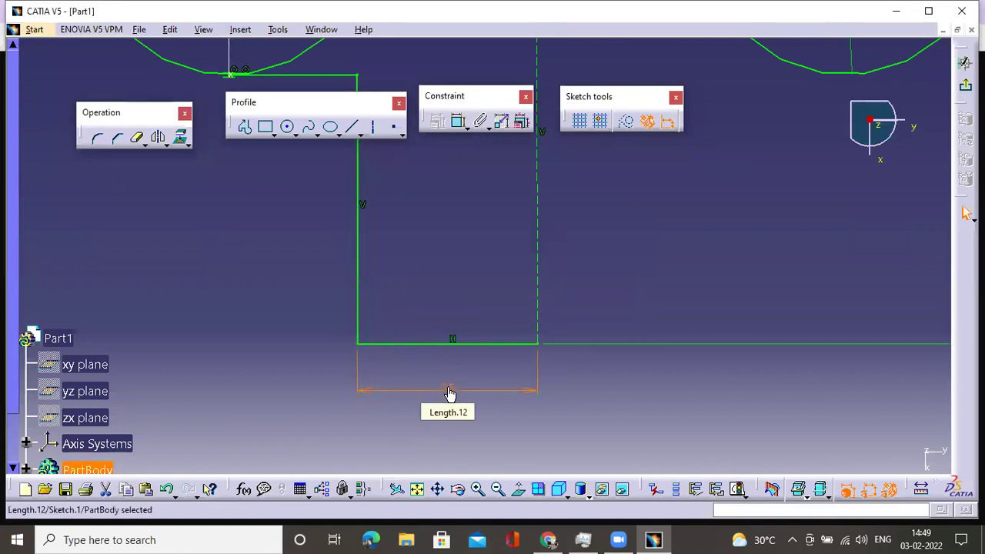
key("Delete")
left_click(458, 121)
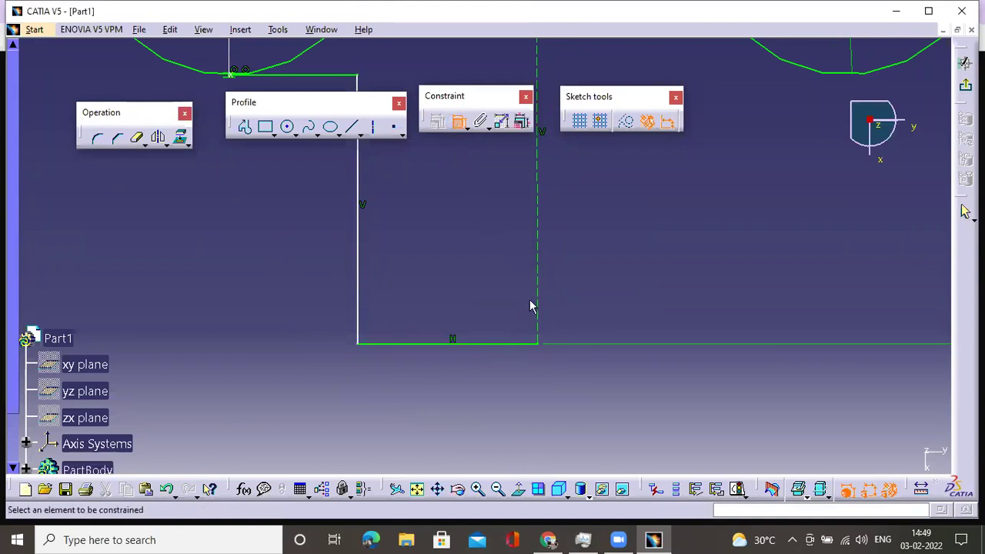
left_click(539, 265)
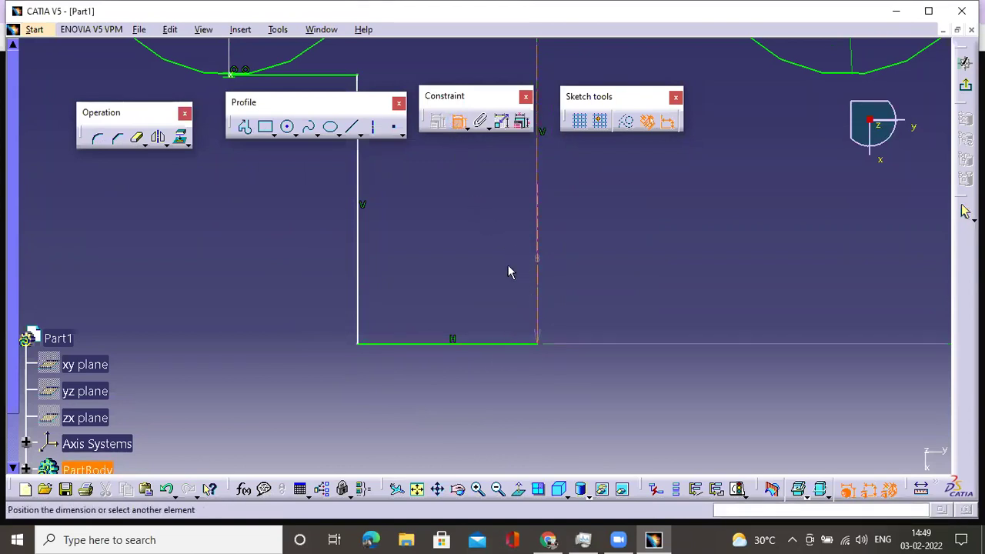
left_click(360, 268)
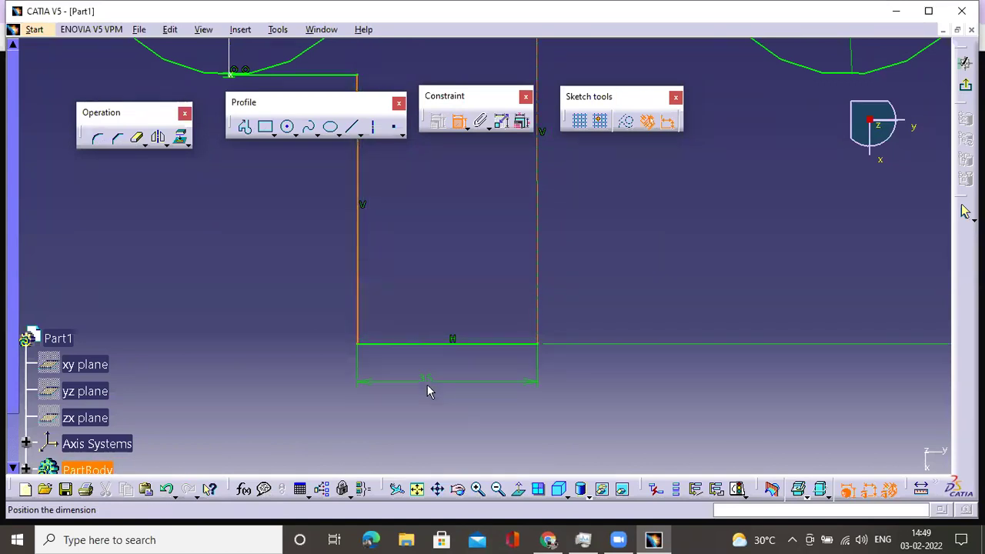
left_click(431, 399)
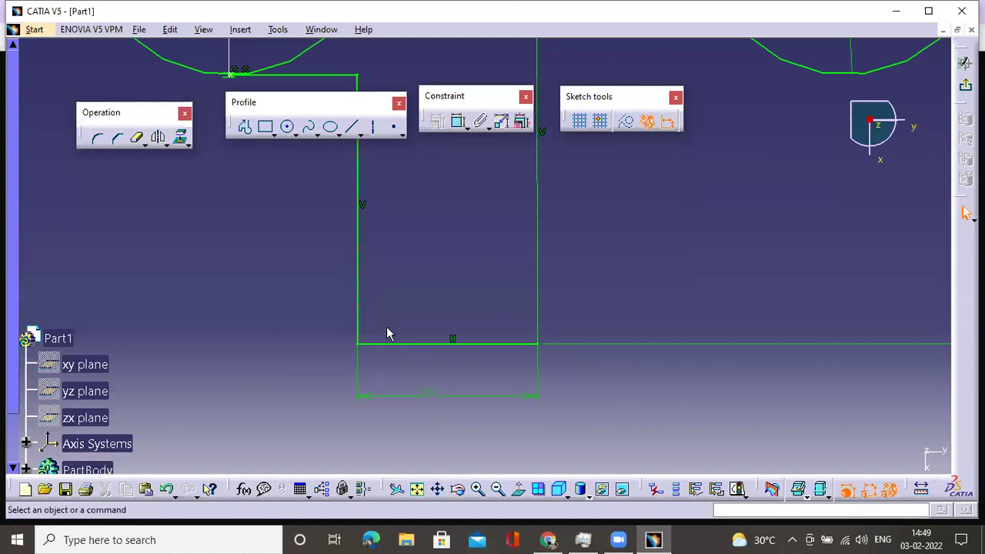
Step: Round the corner between the left vertical line and the bottom line, and set its radius to 1 mm
left_click(99, 140)
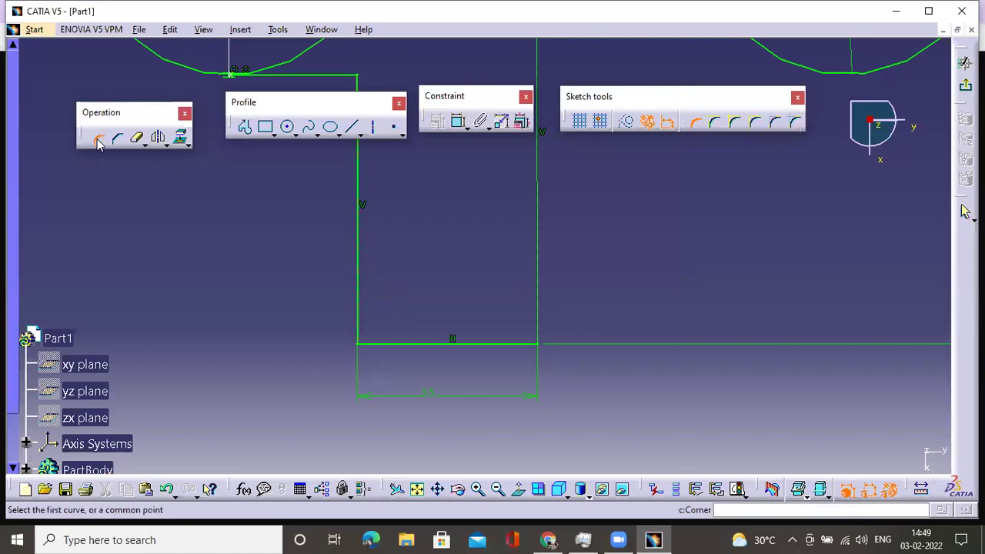
left_click(358, 314)
left_click(395, 345)
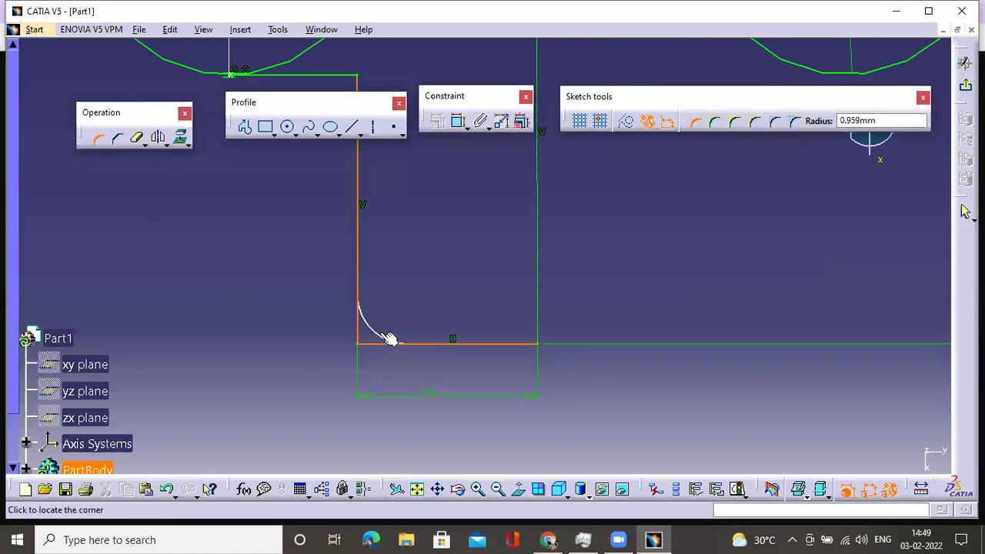
left_click(387, 323)
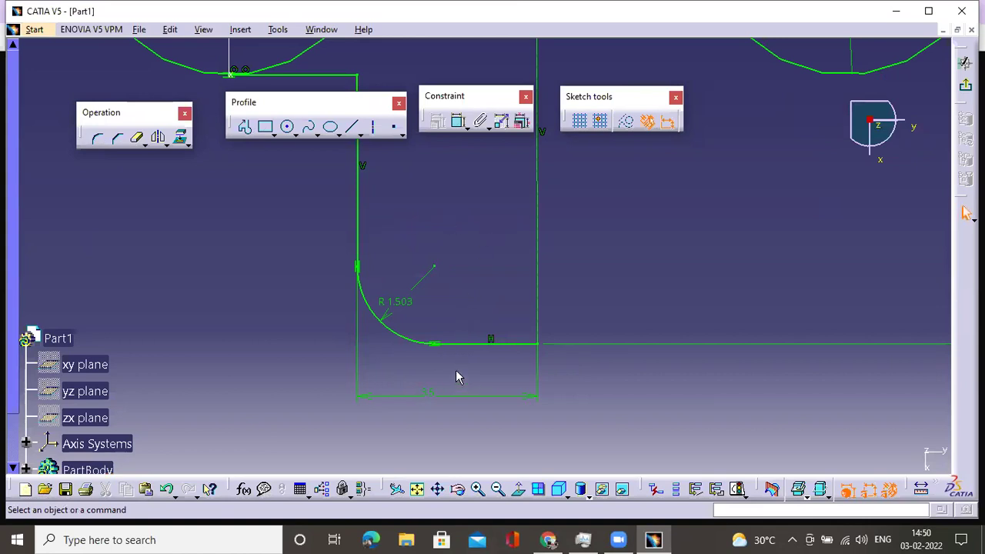
double_click(395, 301)
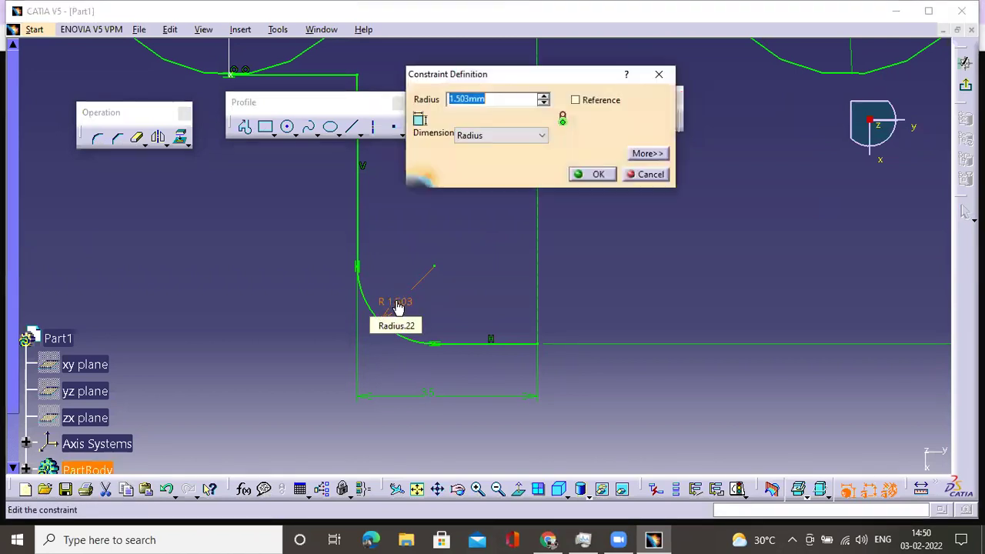
type("1")
key("Return")
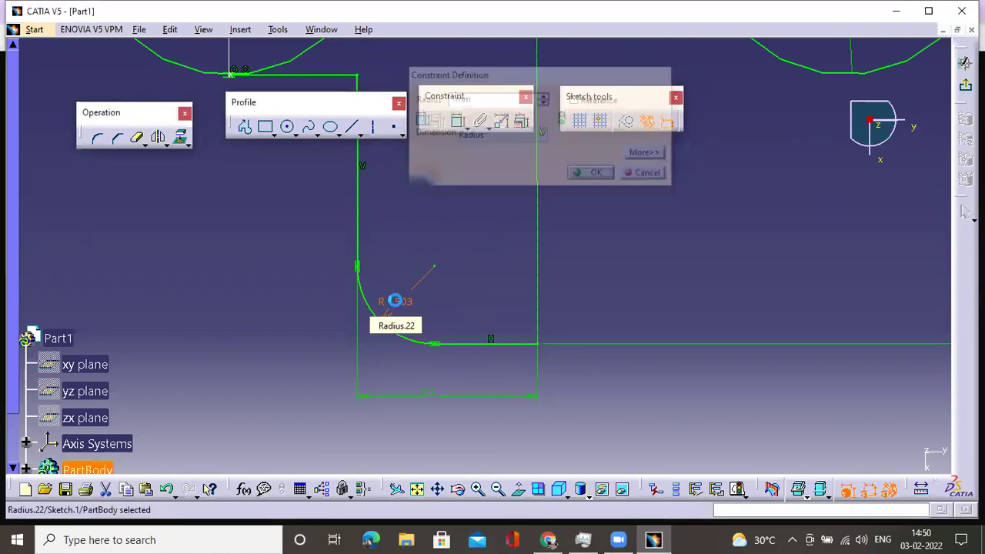
Step: Round the corner between the upper horizontal line below the left circle and the vertical line, and set its radius to 2 mm
mouse_move(399, 318)
middle_mouse_down()
mouse_move(403, 416)
mouse_move(334, 310)
mouse_move(383, 317)
mouse_move(459, 446)
middle_mouse_up()
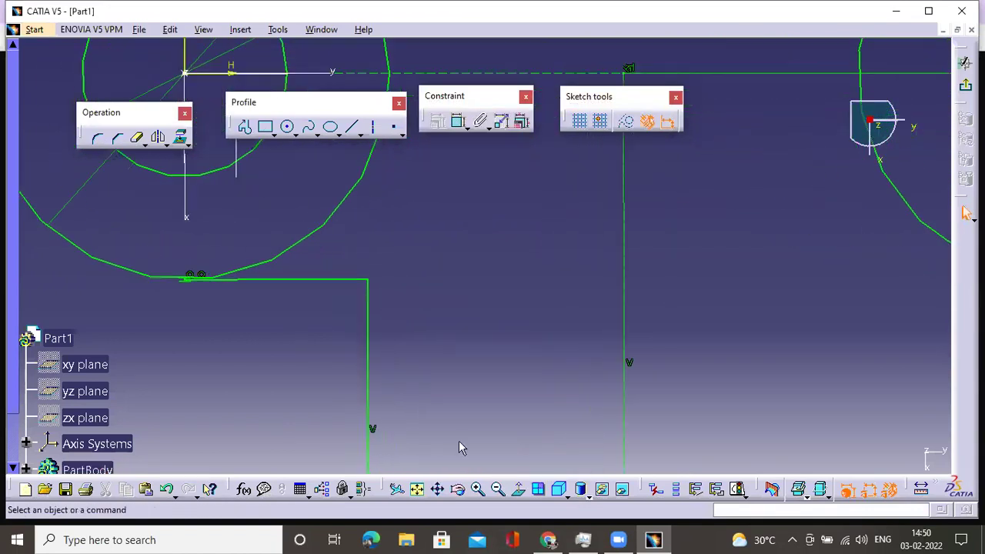
left_click(98, 138)
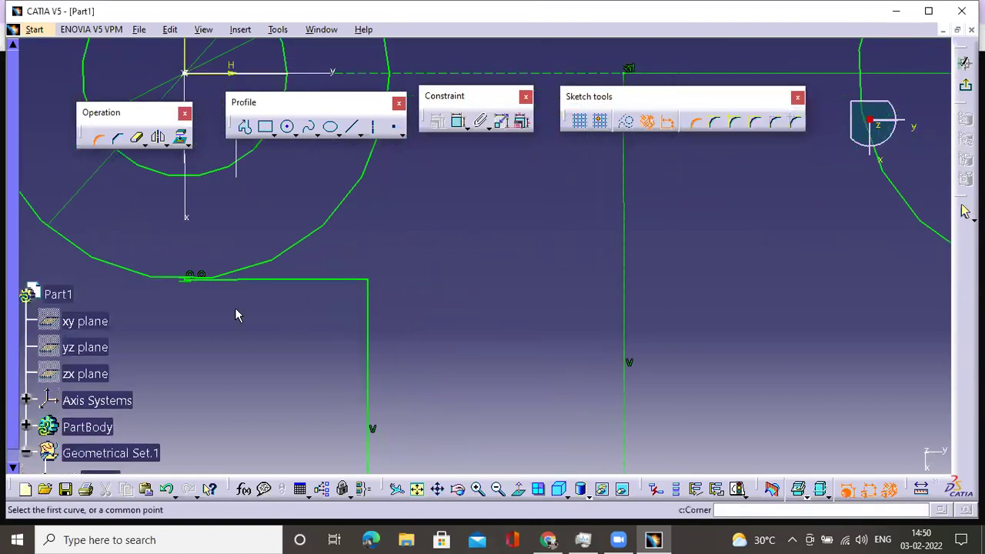
left_click(347, 282)
left_click(367, 308)
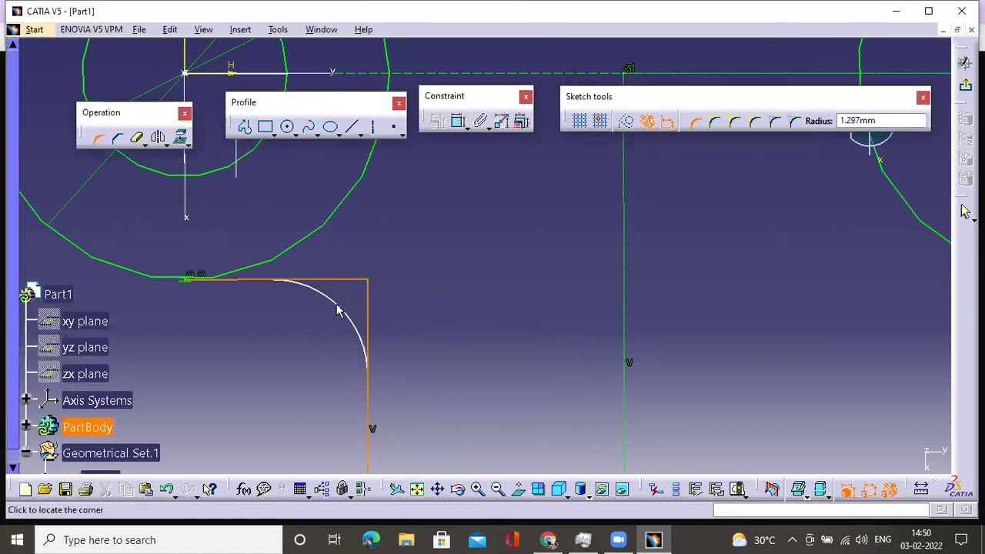
left_click(343, 319)
double_click(321, 322)
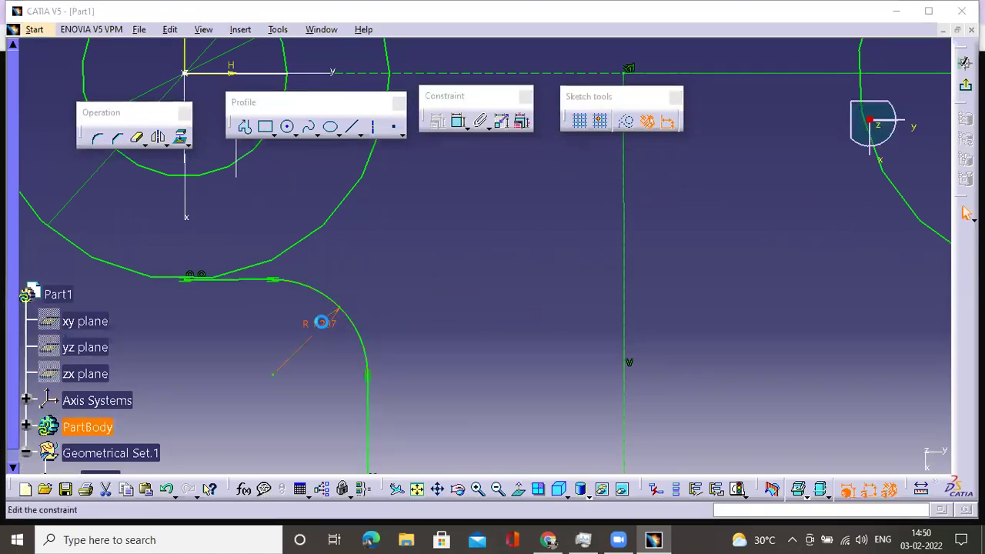
type("2")
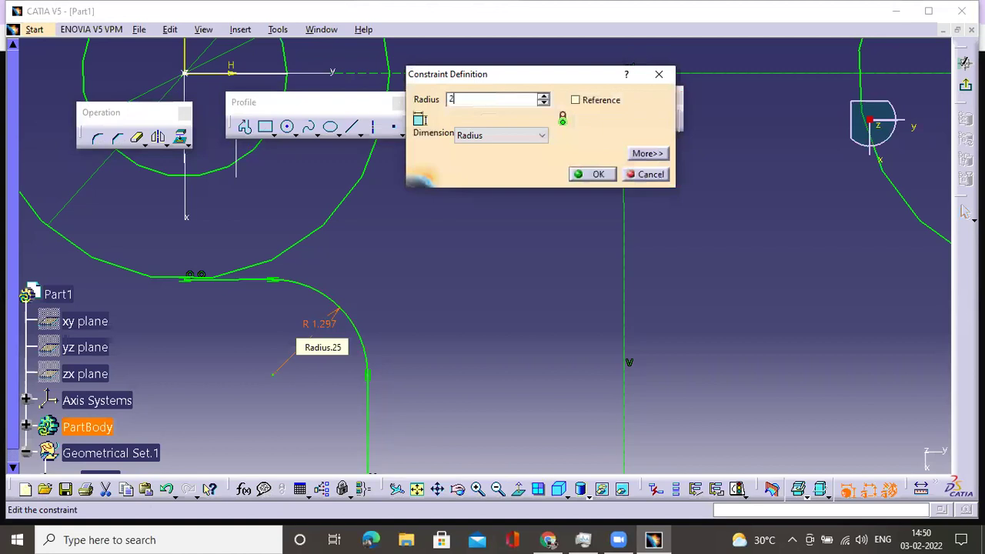
key("Return")
mouse_move(486, 328)
middle_mouse_down()
mouse_move(438, 248)
mouse_move(431, 316)
middle_mouse_up()
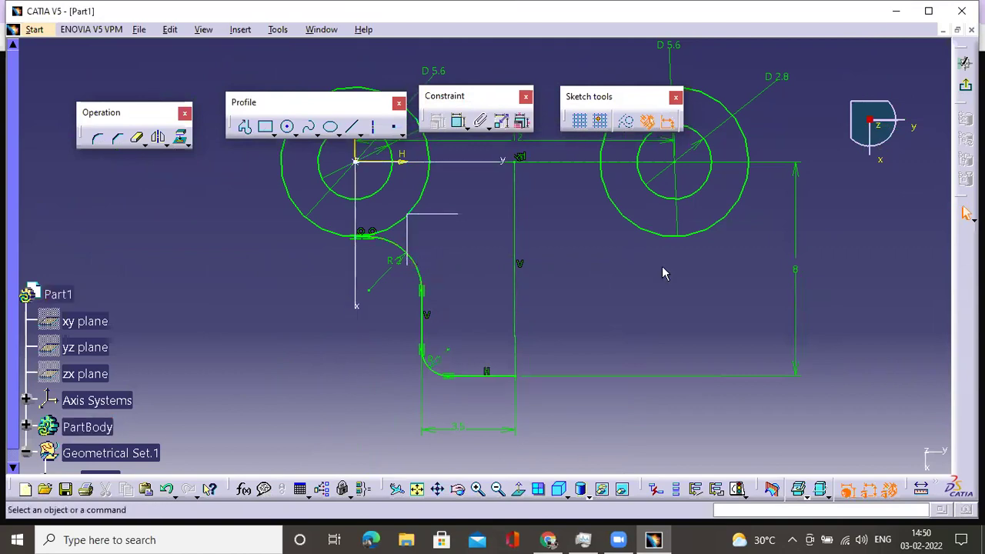
mouse_move(469, 291)
middle_mouse_down()
mouse_move(479, 304)
mouse_move(375, 287)
mouse_move(383, 235)
mouse_move(351, 387)
mouse_move(398, 346)
mouse_move(394, 314)
middle_mouse_up()
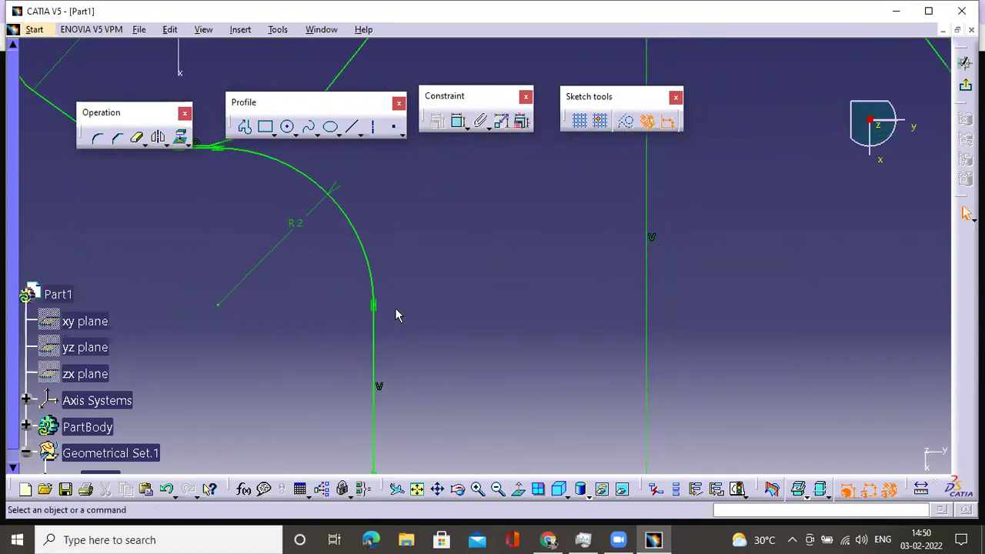
Step: Move the floating Operation toolbar up, clear of the left circles
mouse_move(713, 291)
middle_mouse_down()
mouse_move(605, 288)
mouse_move(605, 341)
mouse_move(569, 358)
mouse_move(552, 445)
middle_mouse_up()
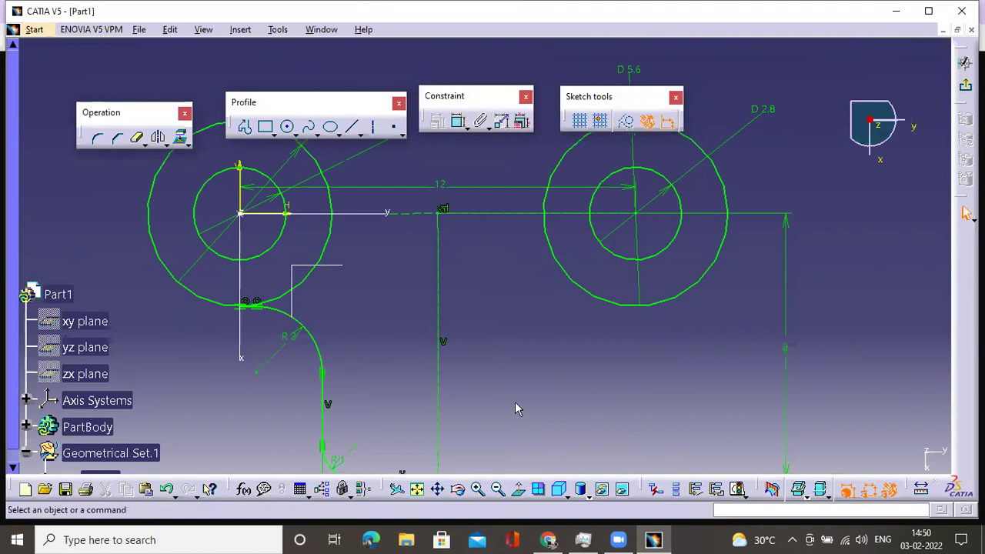
left_click_drag(156, 113, 157, 78)
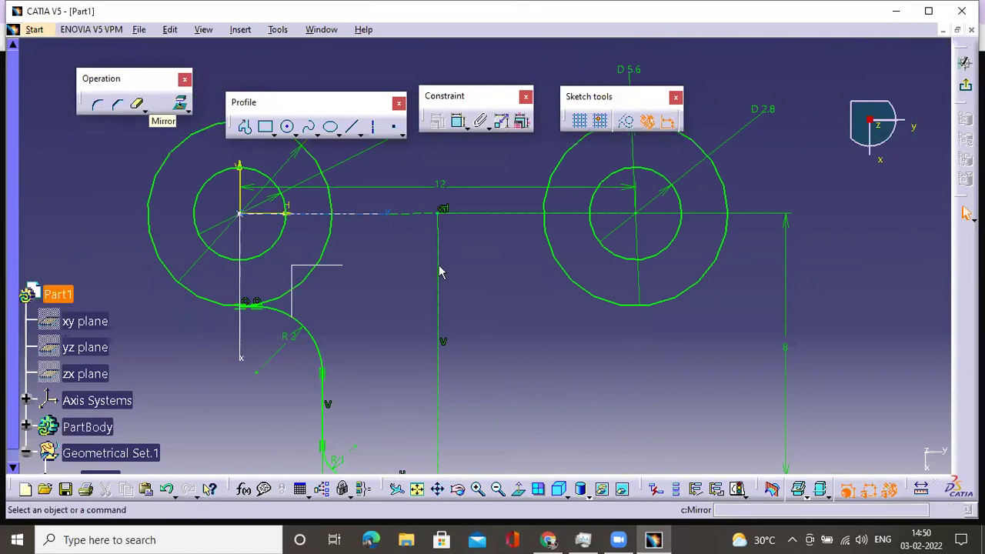
mouse_move(543, 374)
middle_mouse_down()
mouse_move(531, 338)
mouse_move(537, 259)
mouse_move(484, 316)
middle_mouse_up()
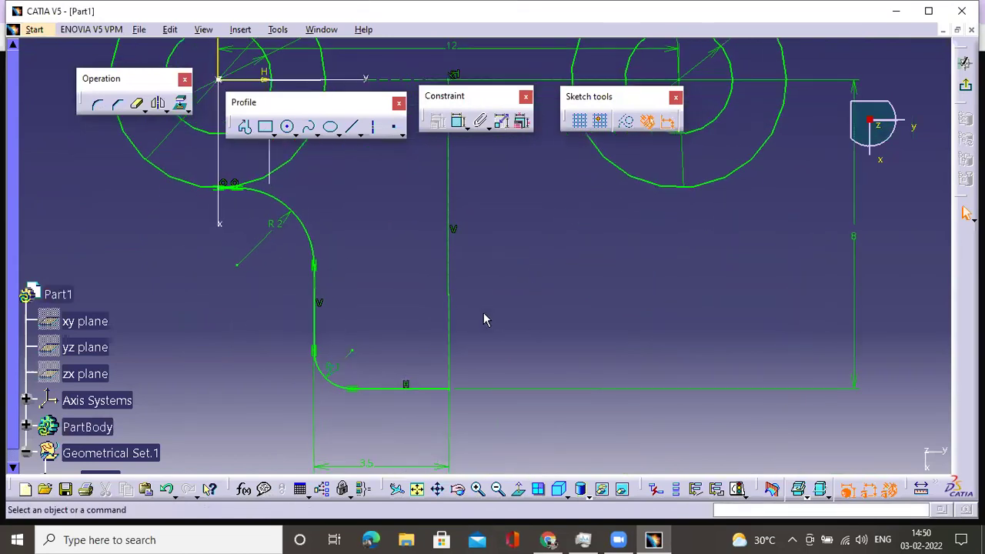
left_click(395, 391)
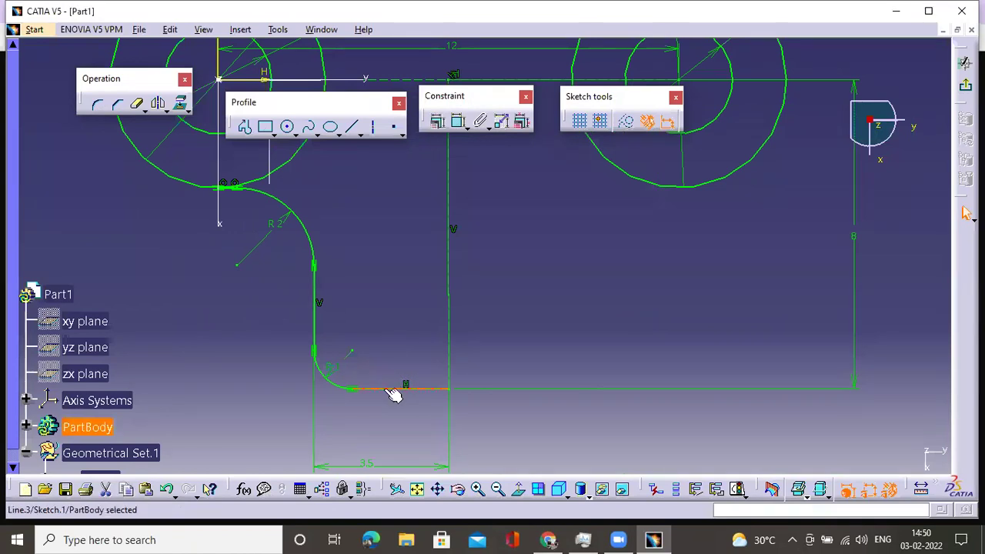
left_click(348, 393)
left_click(374, 390)
left_click(344, 392)
left_click(312, 240)
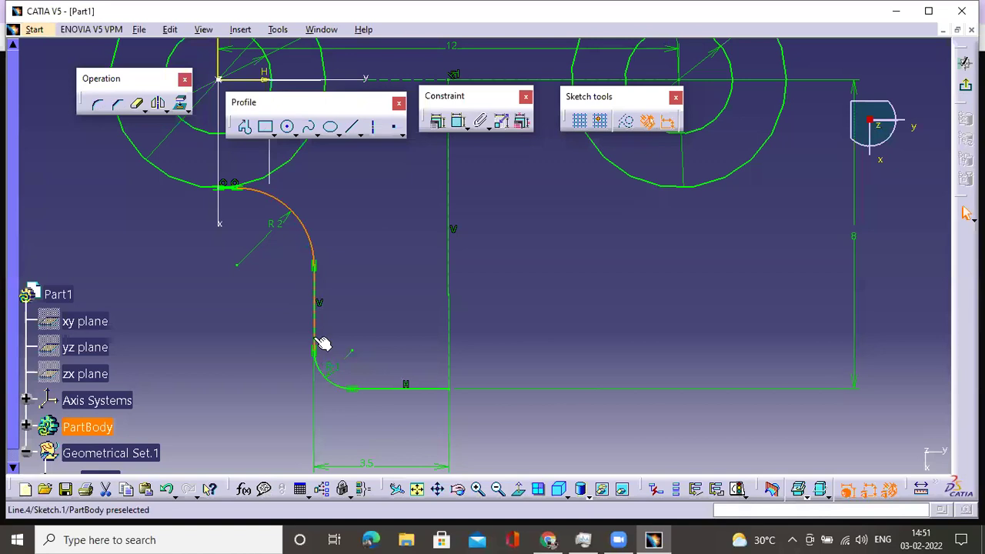
left_click(378, 281)
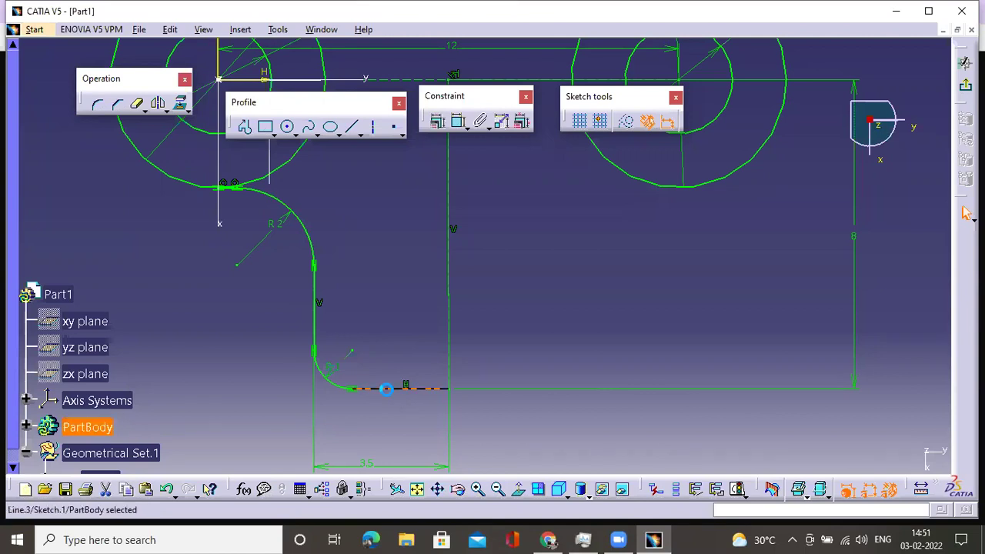
Step: Mirror the left lower outline, including its bottom line, R1 and R2 arcs and vertical line, about the vertical centre line
left_click(334, 390)
left_click(326, 378, "ctrl")
left_click(312, 323, "ctrl")
left_click(311, 230, "ctrl")
mouse_move(242, 225)
middle_mouse_down()
mouse_move(283, 281)
mouse_move(250, 236)
mouse_move(504, 233)
mouse_move(512, 184)
mouse_move(464, 299)
mouse_move(443, 277)
mouse_move(376, 244)
mouse_move(614, 233)
mouse_move(618, 428)
mouse_move(708, 321)
mouse_move(384, 393)
middle_mouse_up()
left_click(397, 239, "ctrl")
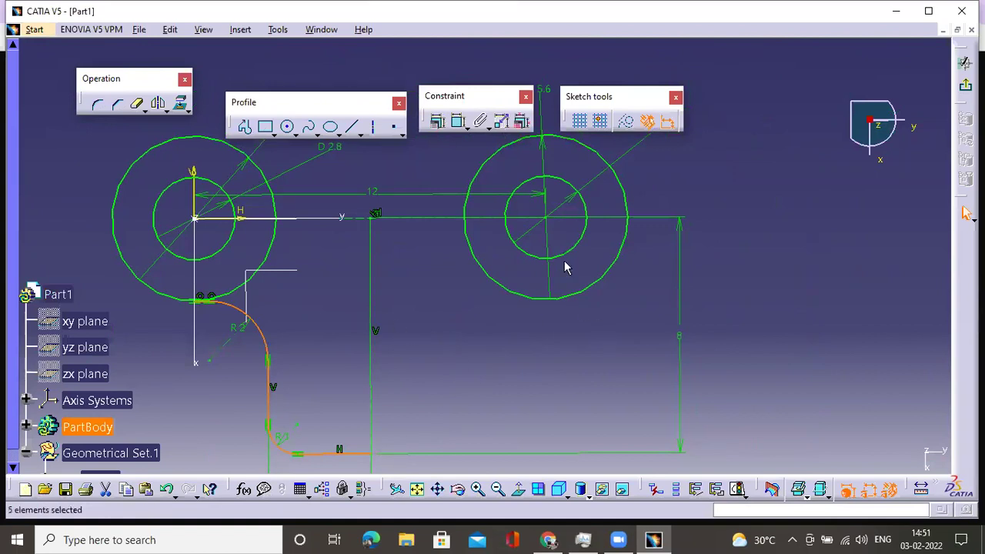
left_click(159, 105)
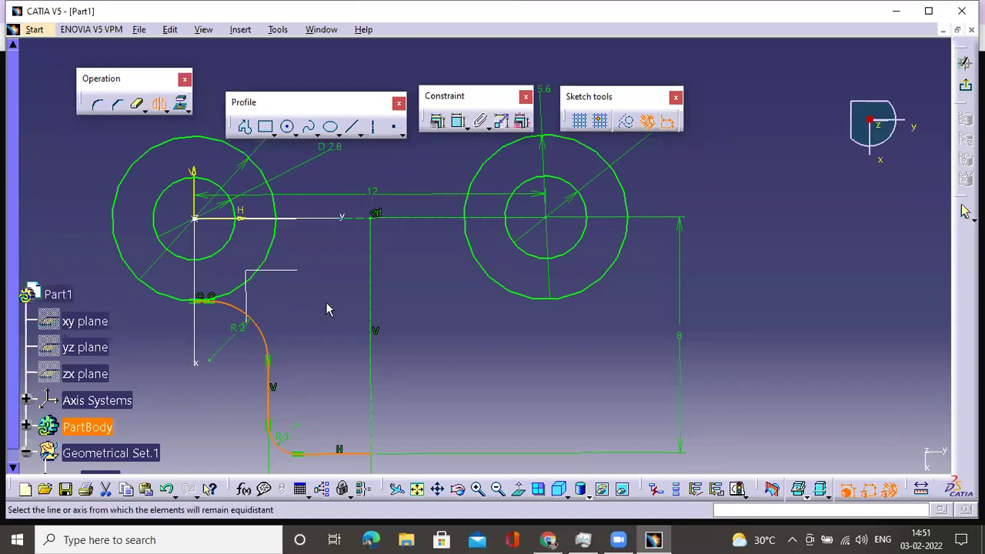
left_click(373, 251)
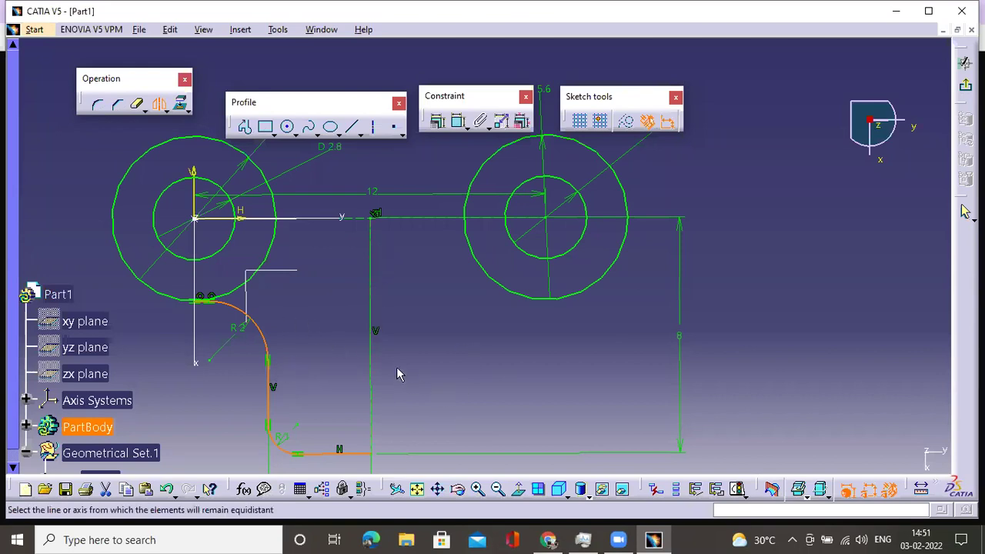
left_click(376, 266)
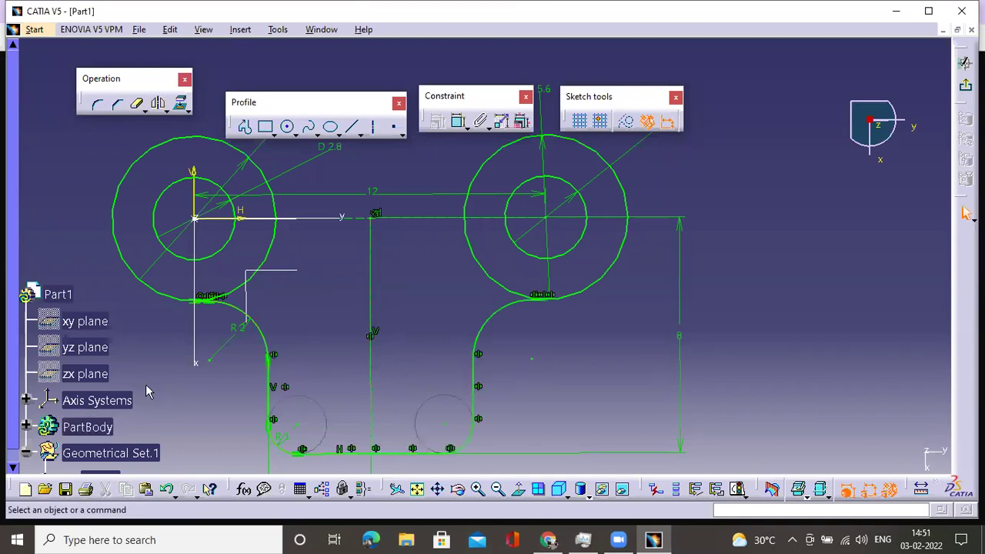
Step: Check the reference drawing in Chrome and sketch a rectangle about 7.3 mm tall across the vertical centre line between the circle pairs
mouse_move(471, 324)
middle_mouse_down()
mouse_move(537, 260)
mouse_move(442, 341)
middle_mouse_up()
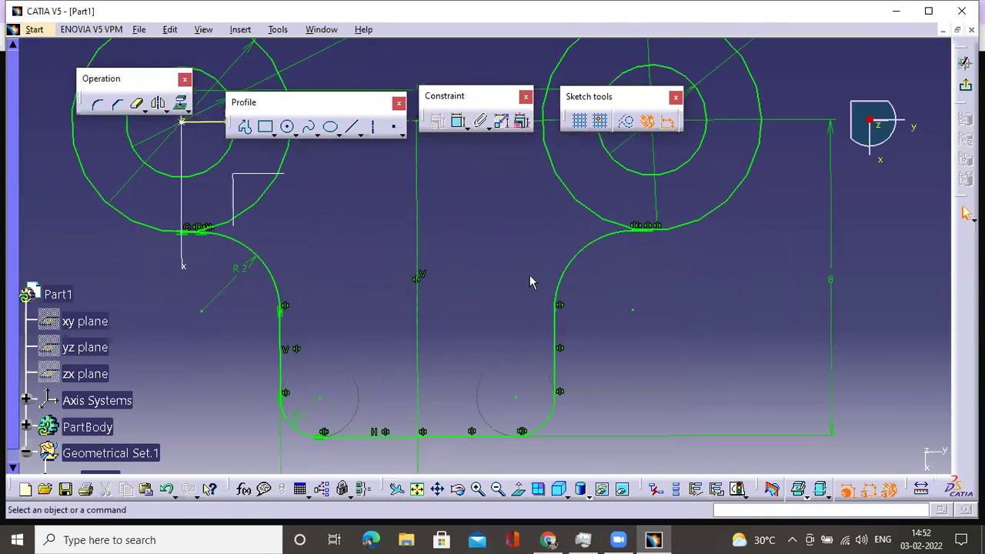
mouse_move(471, 279)
middle_mouse_down()
mouse_move(468, 303)
mouse_move(482, 315)
middle_mouse_up()
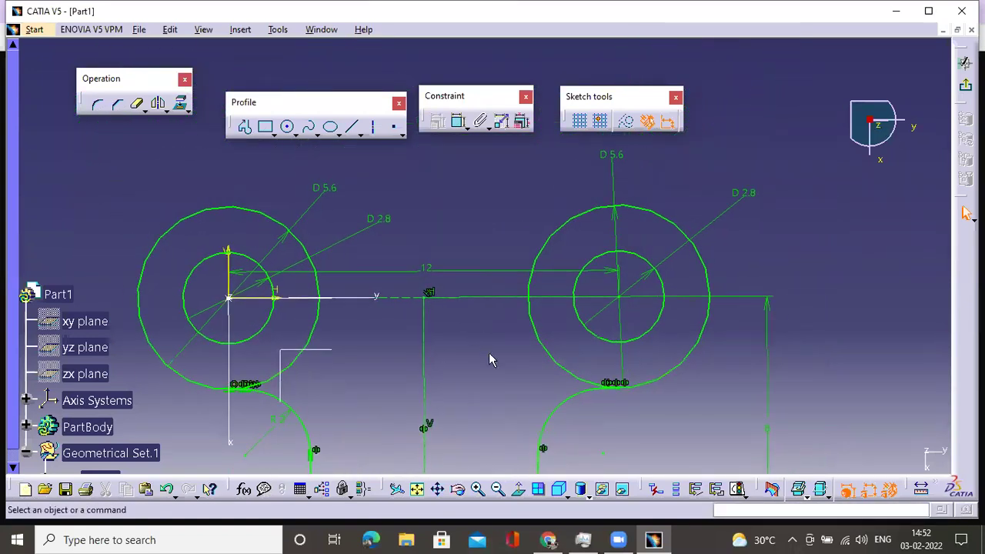
mouse_move(548, 539)
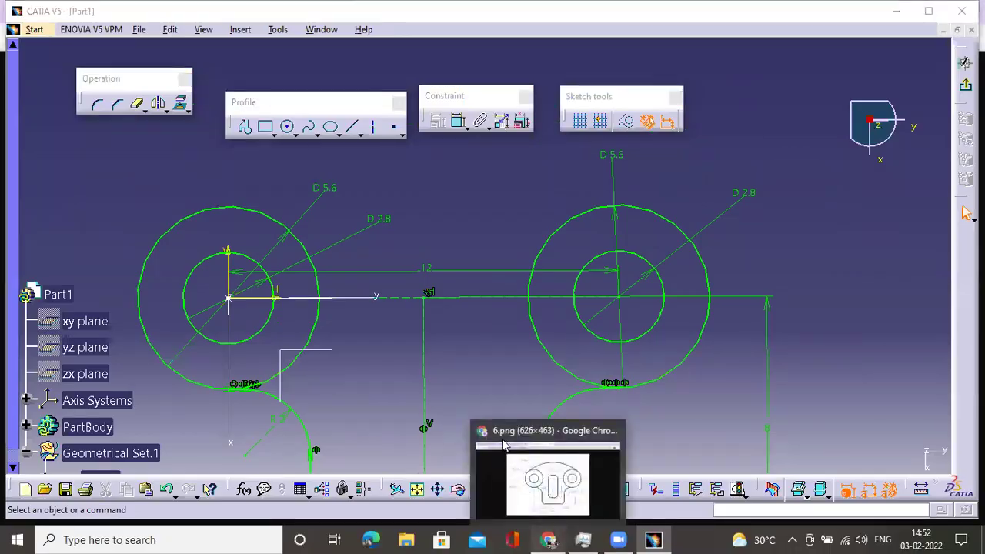
left_click(504, 445)
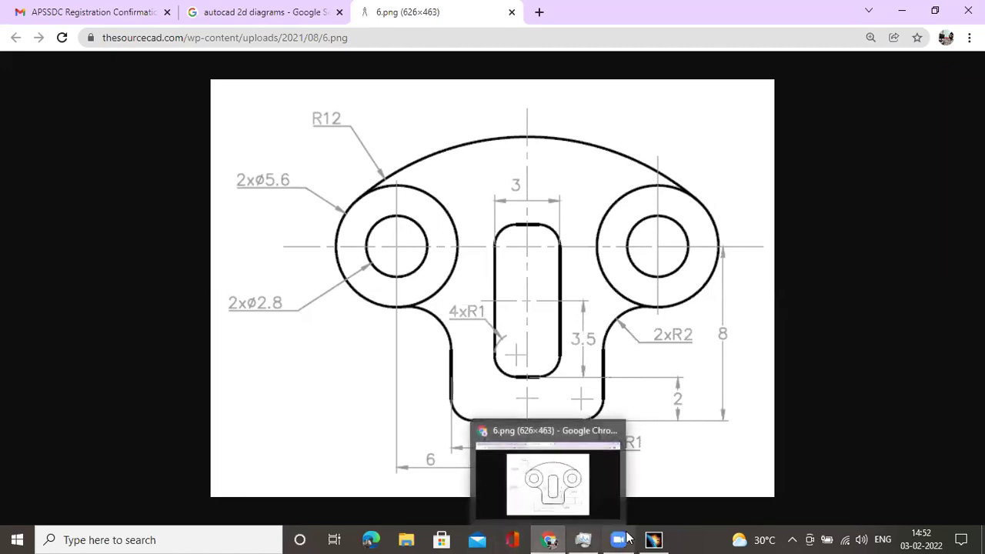
mouse_move(650, 537)
middle_click_drag(470, 365, 501, 266)
left_click(286, 126)
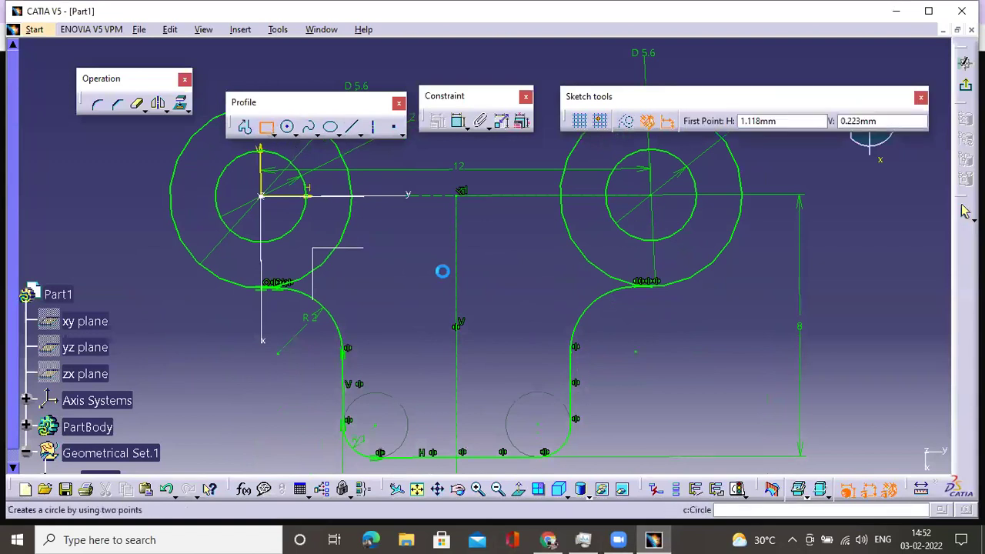
middle_click_drag(443, 271, 427, 304)
left_click(403, 178)
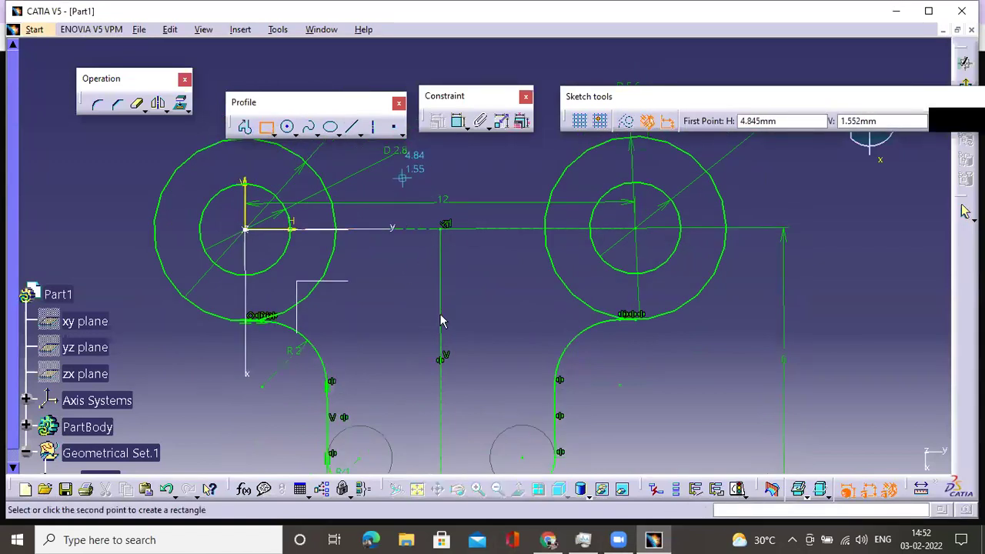
left_click(490, 418)
mouse_move(618, 269)
middle_mouse_down()
mouse_move(446, 253)
mouse_move(441, 325)
mouse_move(433, 277)
middle_mouse_up()
middle_click_drag(495, 264, 423, 277)
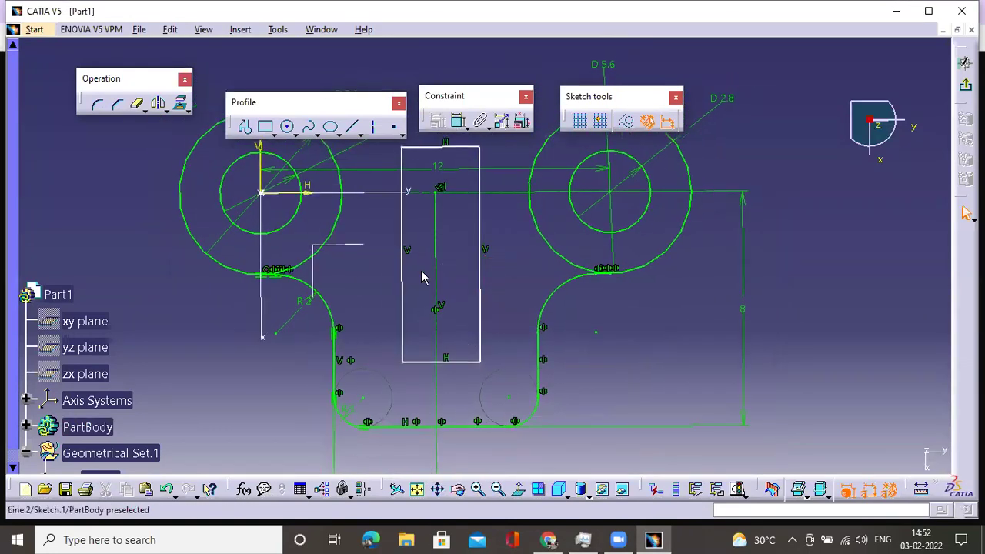
Step: Dimension the distance from the outline's bottom line to the rectangle's bottom edge and set it to 2 mm
mouse_move(446, 203)
middle_mouse_down()
mouse_move(415, 231)
mouse_move(467, 308)
mouse_move(443, 377)
middle_mouse_up()
left_click(459, 121)
left_click(450, 383)
left_click(449, 314)
left_click(645, 331)
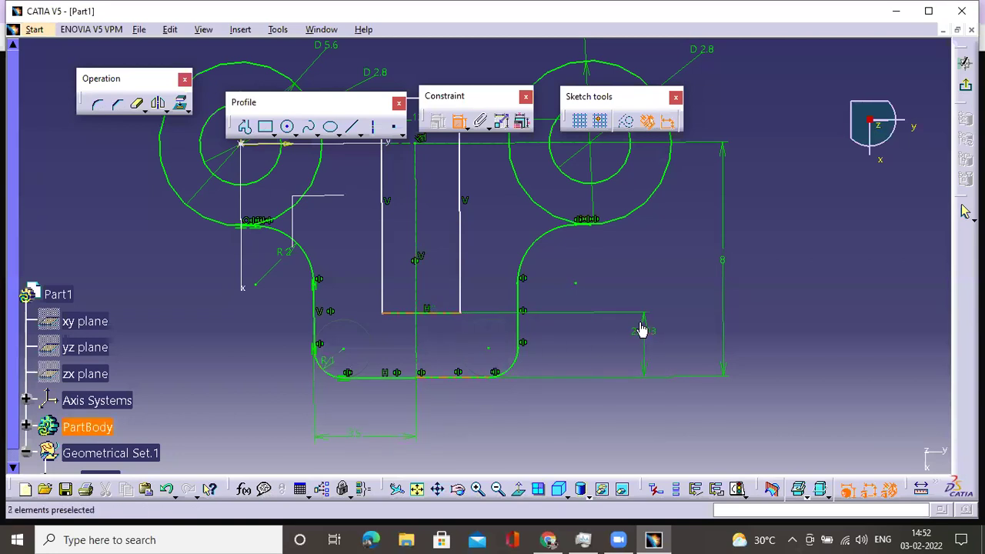
double_click(644, 331)
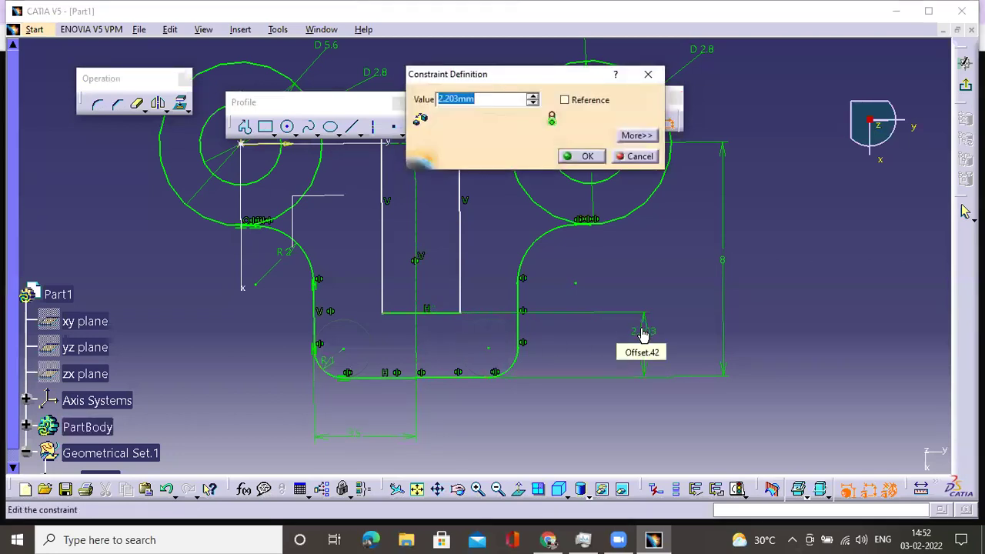
type("2")
key("Return")
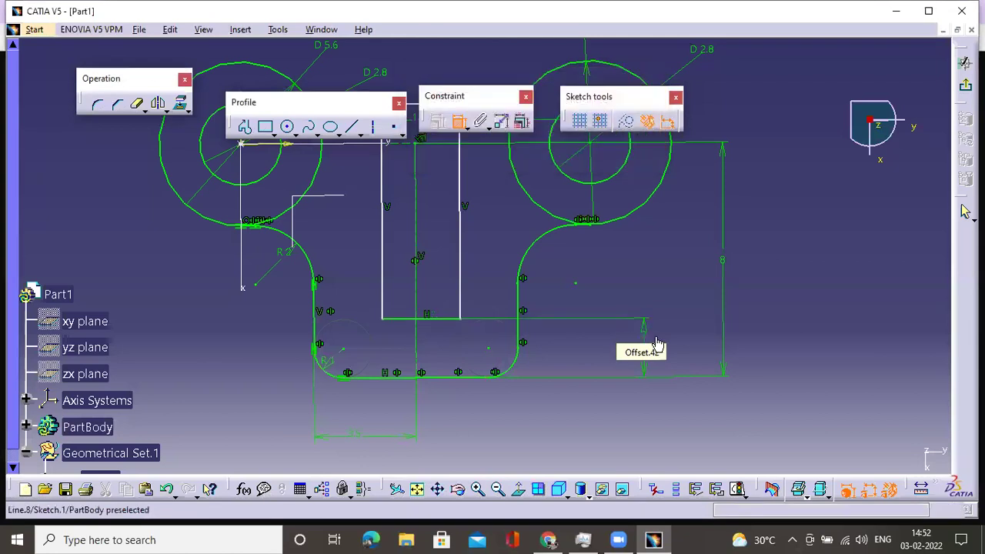
Step: Check the slot height on the reference drawing in Chrome, dimension the distance between the rectangle's bottom and top edges, and set it to 7 mm
left_click(550, 539)
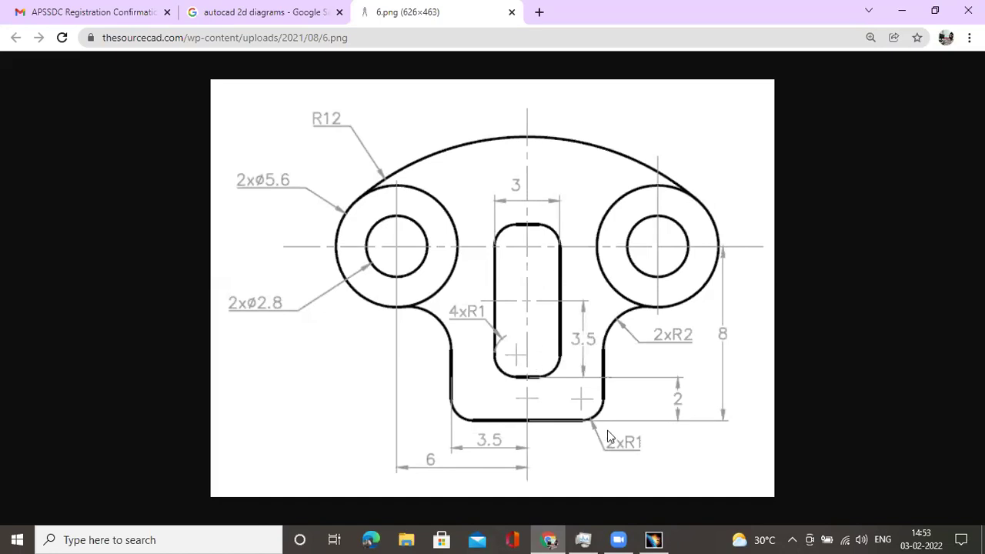
left_click(654, 539)
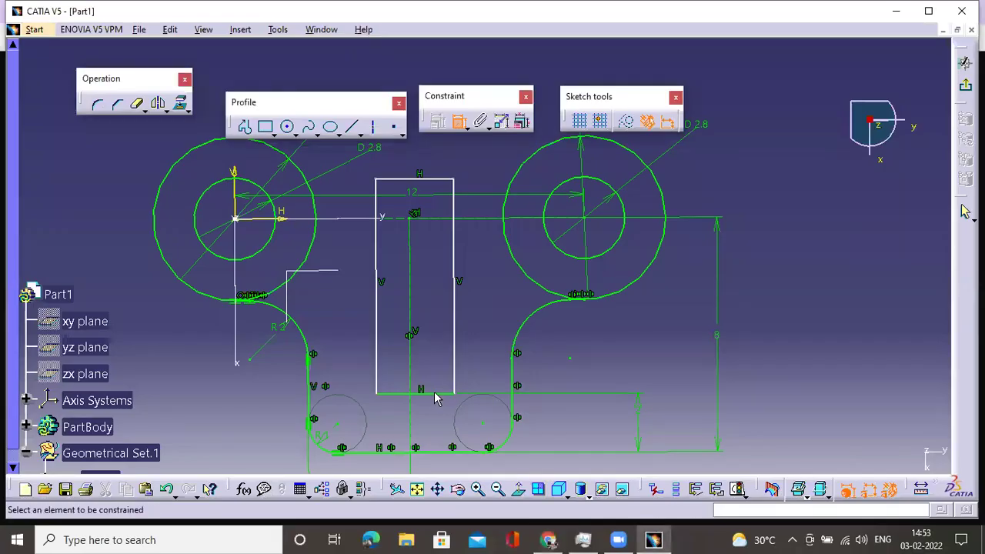
left_click(435, 396)
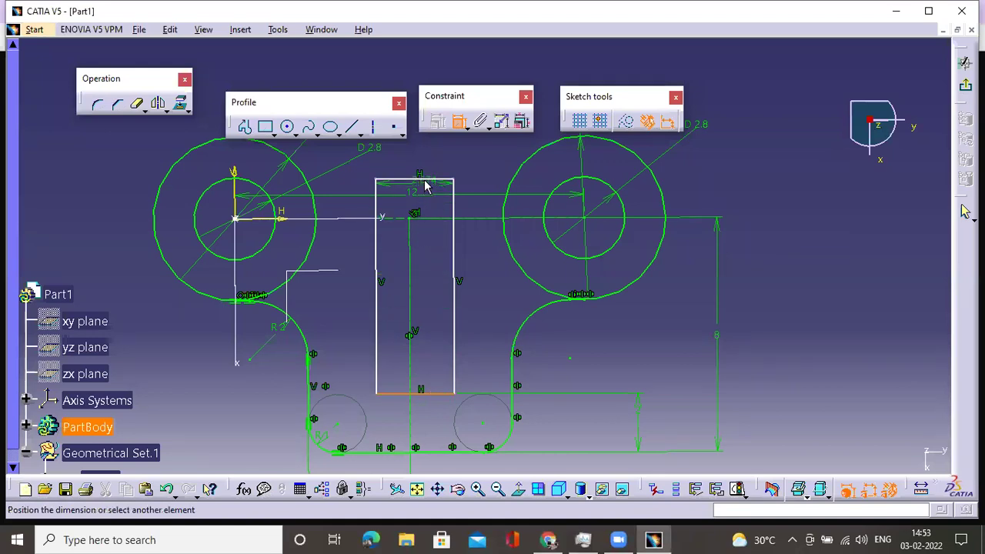
left_click(780, 249)
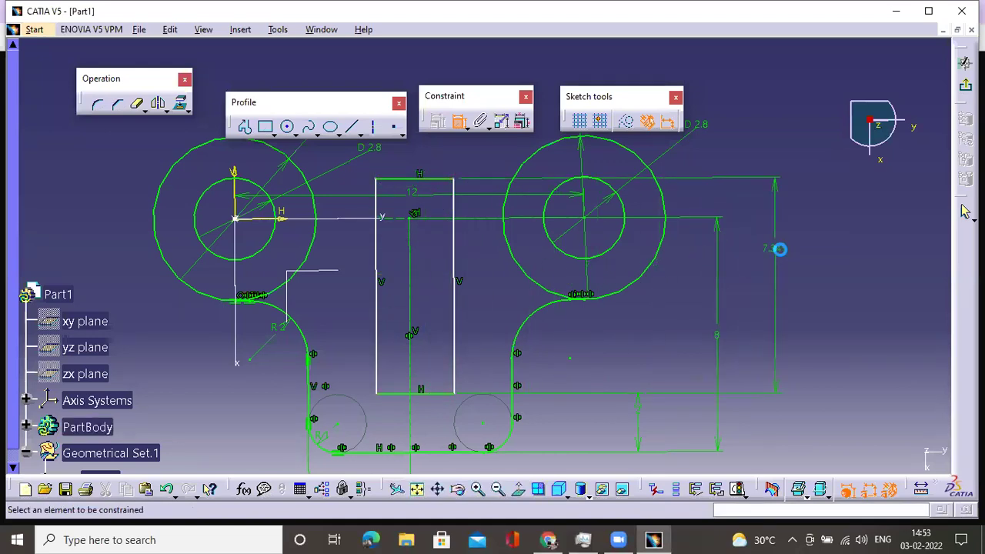
double_click(780, 249)
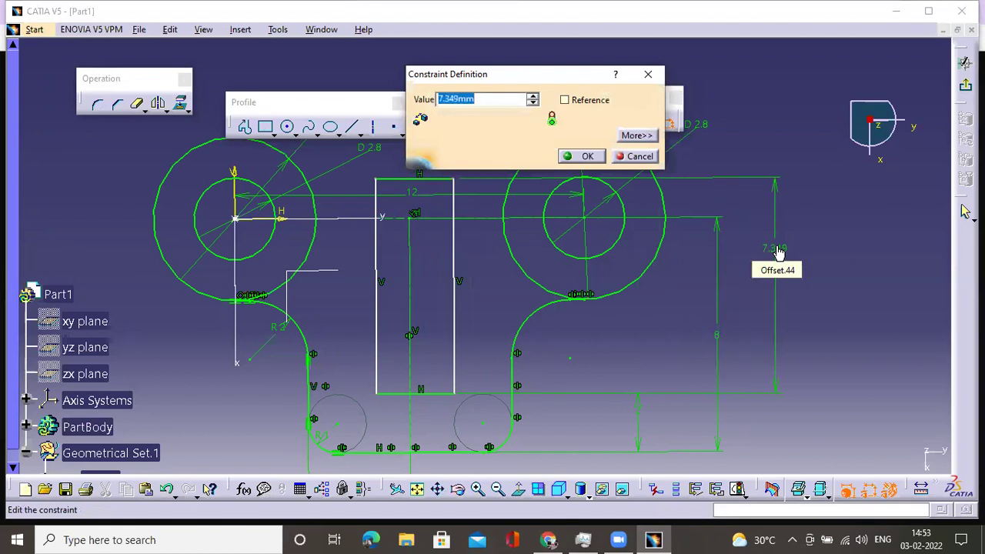
type("1")
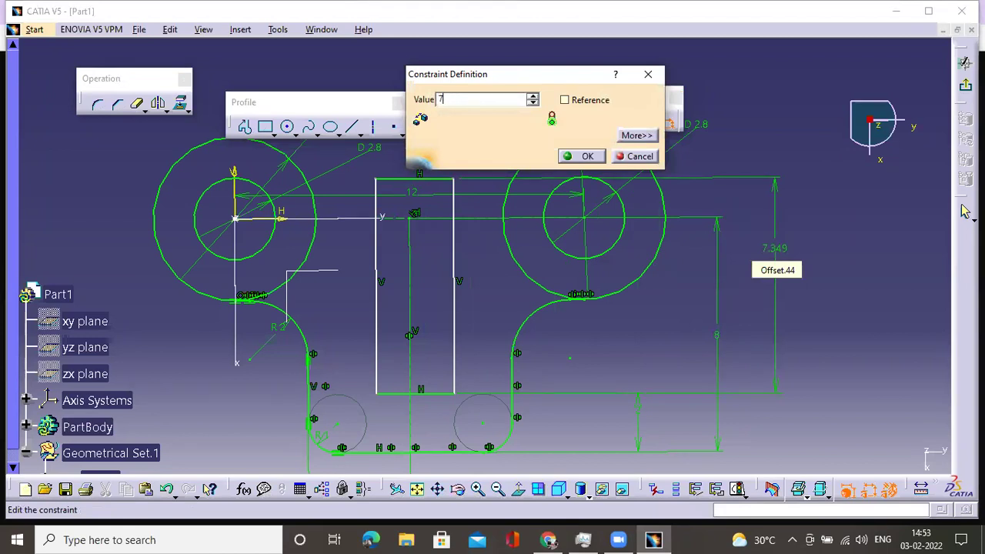
left_click(579, 156)
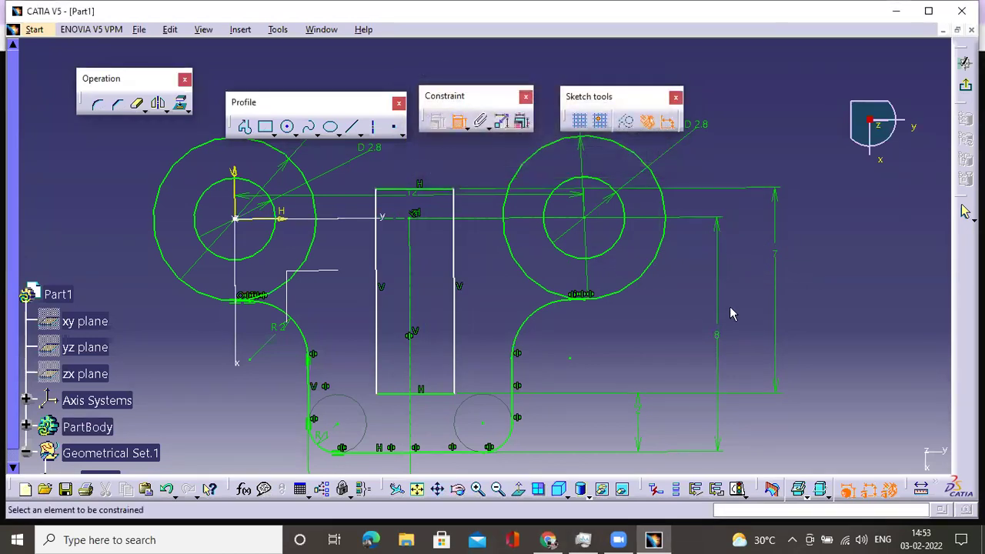
Step: Check the slot width on the reference drawing in Chrome, and dimension the vertical centre line to the rectangle's right edge at 1.5 mm
mouse_move(558, 377)
middle_mouse_down()
mouse_move(561, 285)
mouse_move(532, 285)
middle_mouse_up()
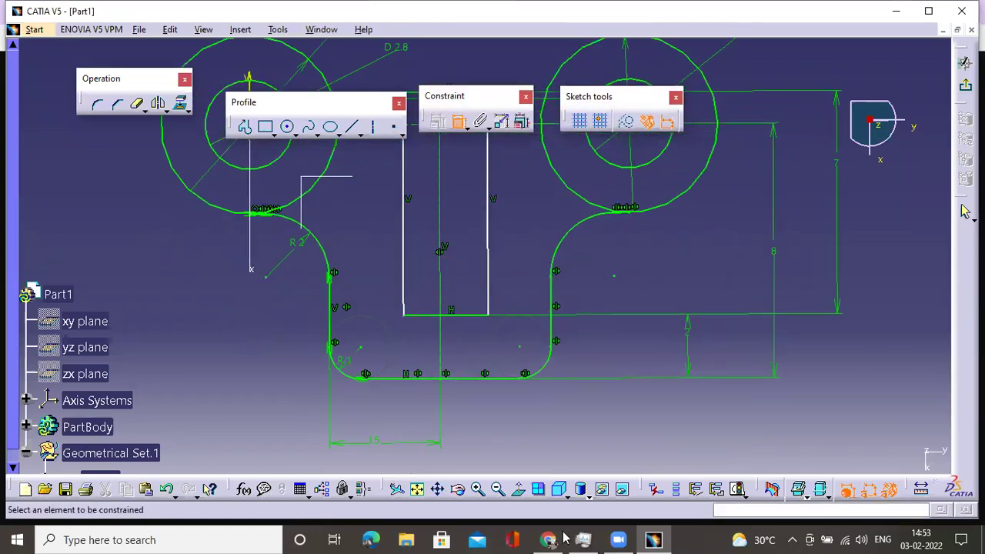
mouse_move(548, 539)
left_click(524, 450)
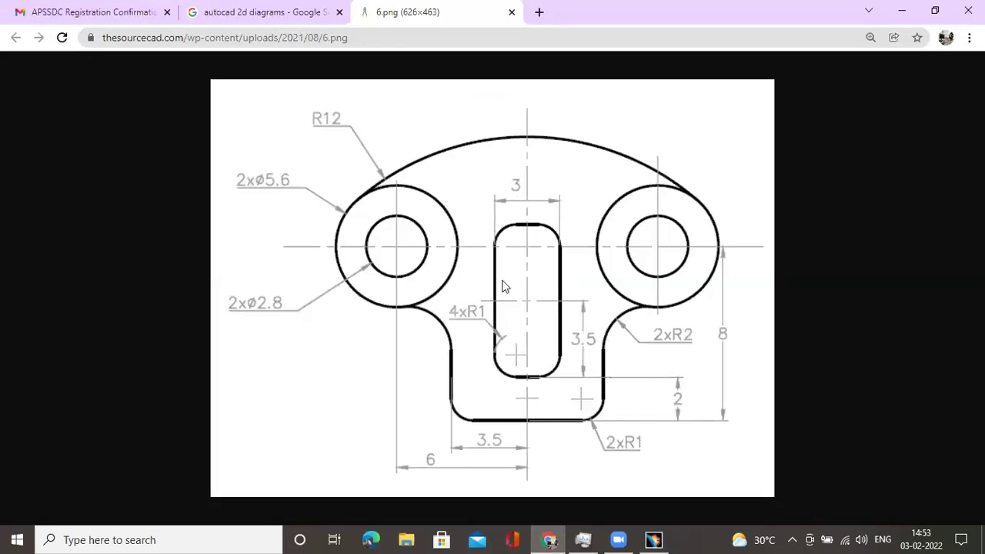
left_click(653, 539)
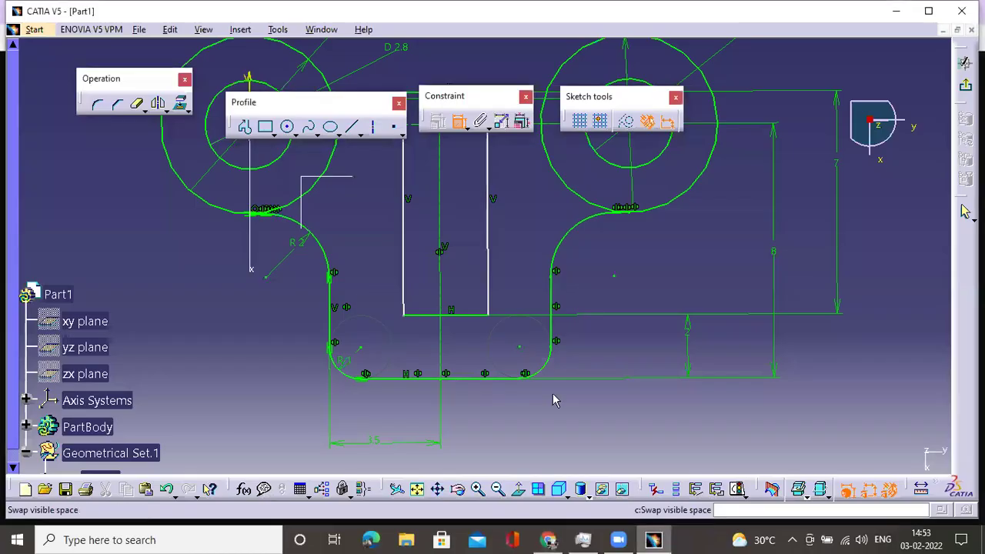
left_click(443, 231)
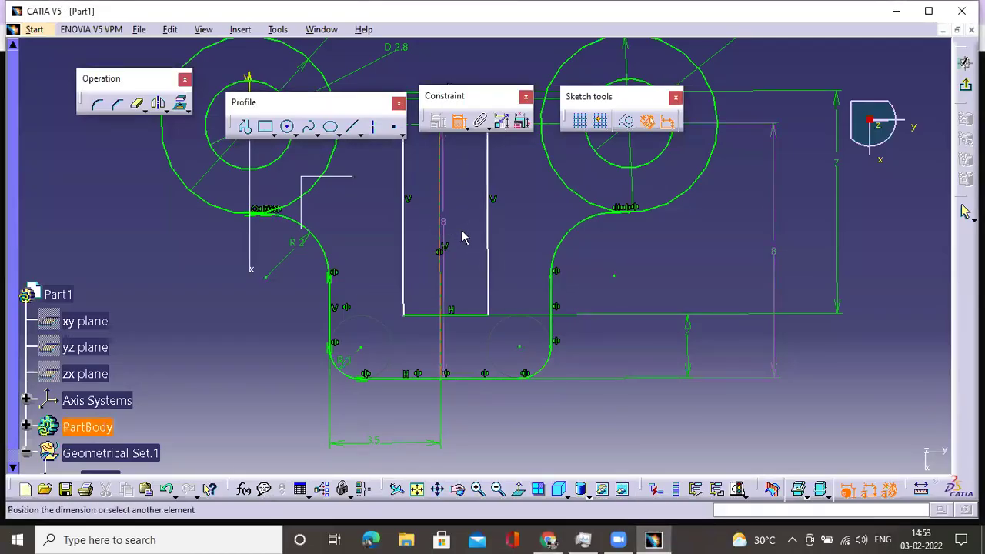
left_click(493, 244)
left_click(466, 345)
double_click(470, 348)
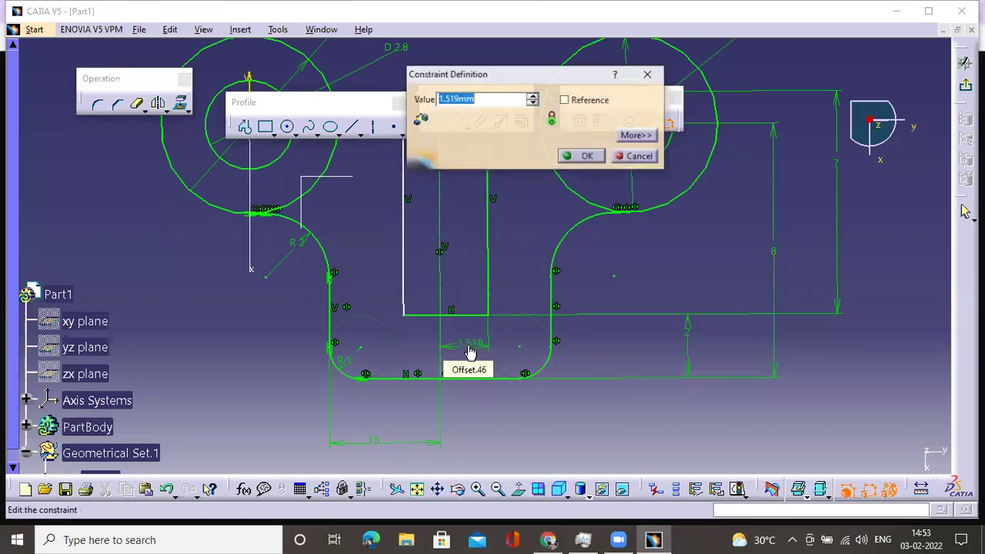
type("1.5")
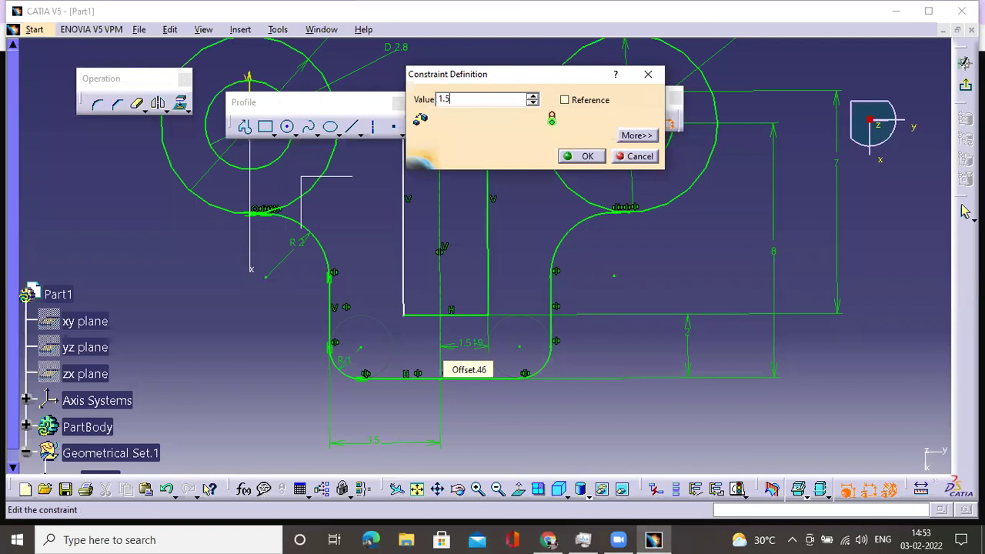
key("Return")
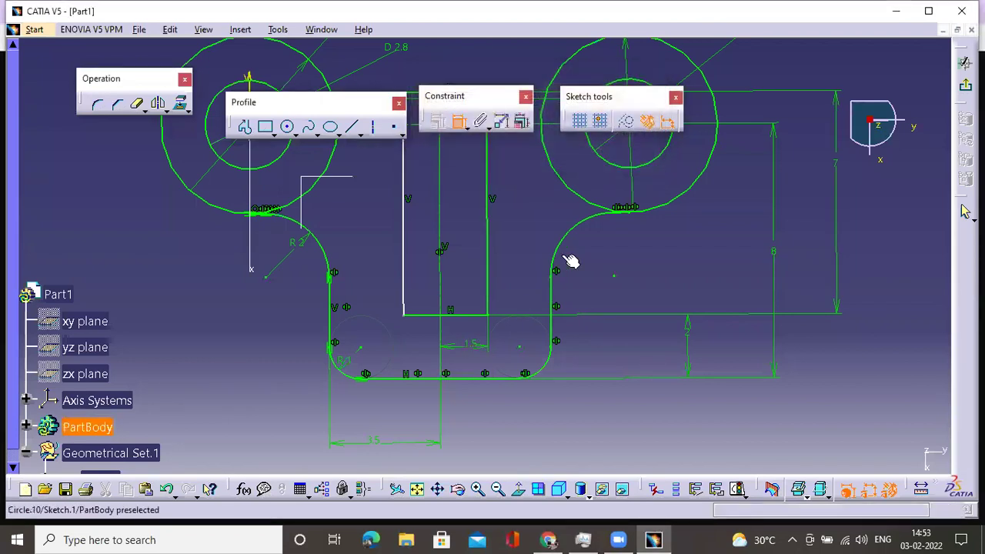
mouse_move(480, 232)
middle_mouse_down()
mouse_move(471, 266)
mouse_move(457, 204)
mouse_move(458, 283)
mouse_move(473, 244)
mouse_move(461, 356)
mouse_move(493, 282)
mouse_move(562, 198)
mouse_move(532, 192)
mouse_move(459, 233)
mouse_move(452, 279)
middle_mouse_up()
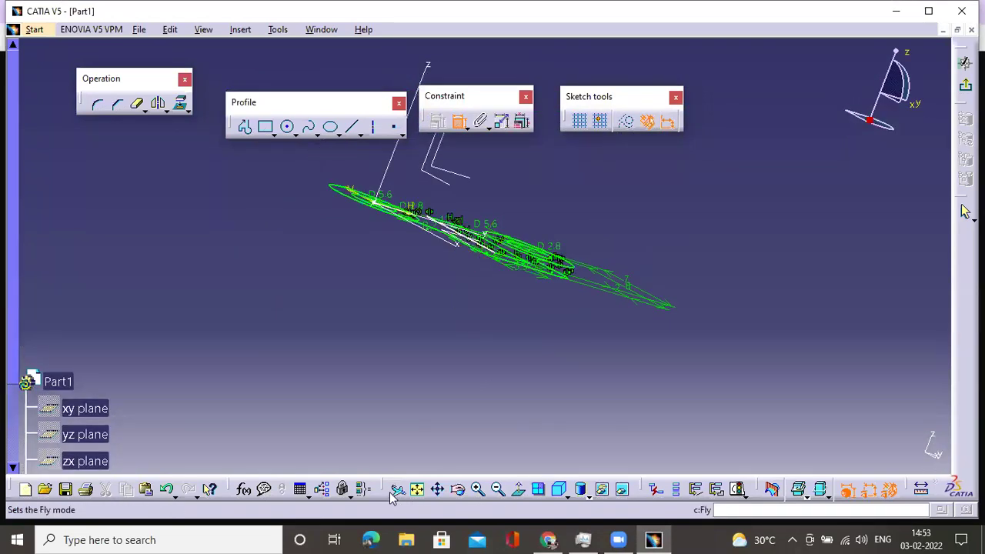
Step: Fit the tilted geometry in the view and restore the view normal to the sketch plane
left_click(478, 490)
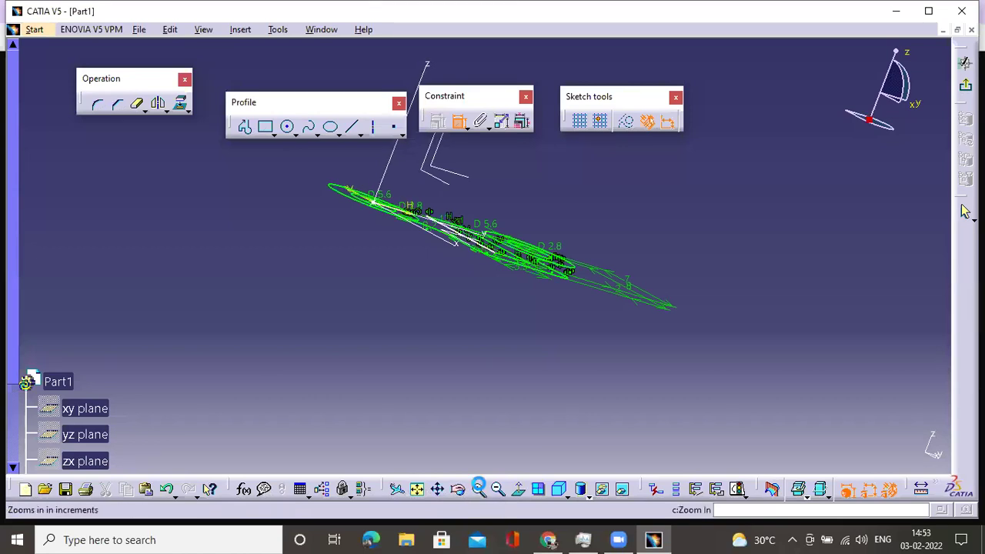
left_click(499, 489)
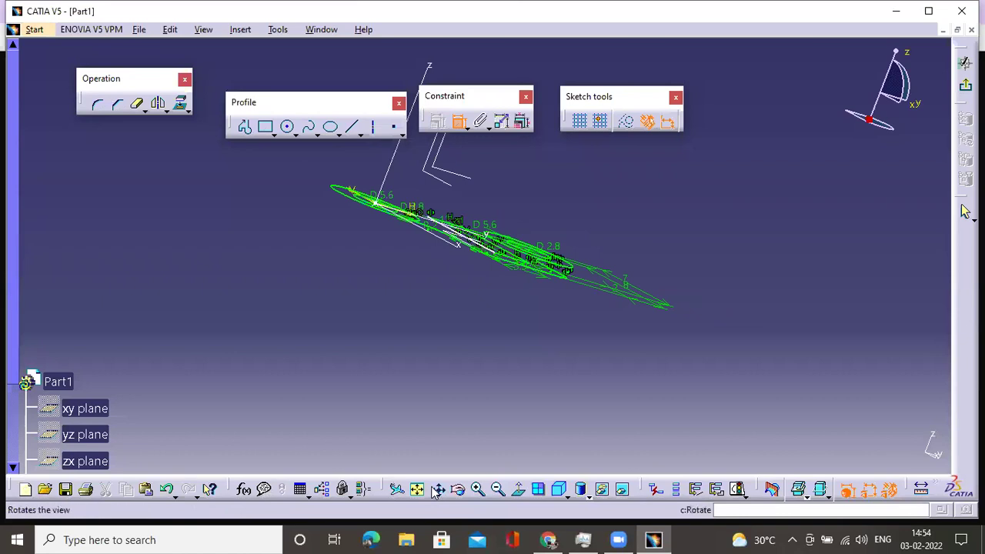
left_click(436, 490)
left_click_drag(447, 464, 457, 354)
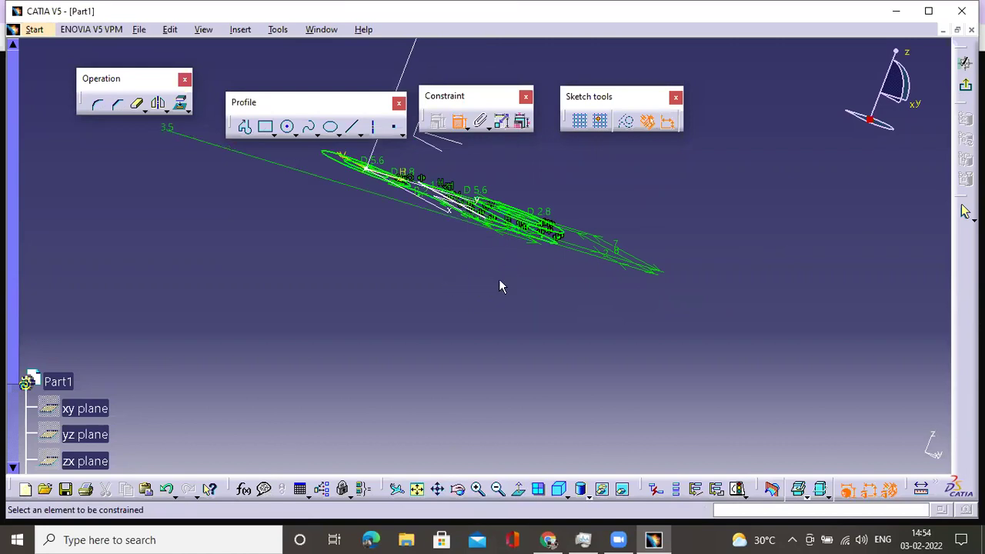
mouse_move(665, 212)
middle_mouse_down()
mouse_move(561, 275)
mouse_move(484, 246)
middle_mouse_up()
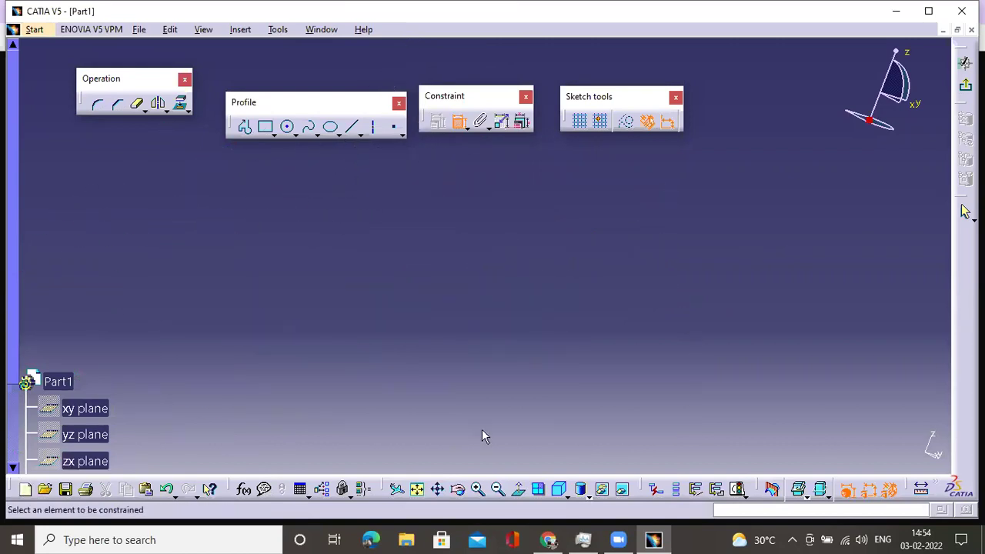
left_click(417, 489)
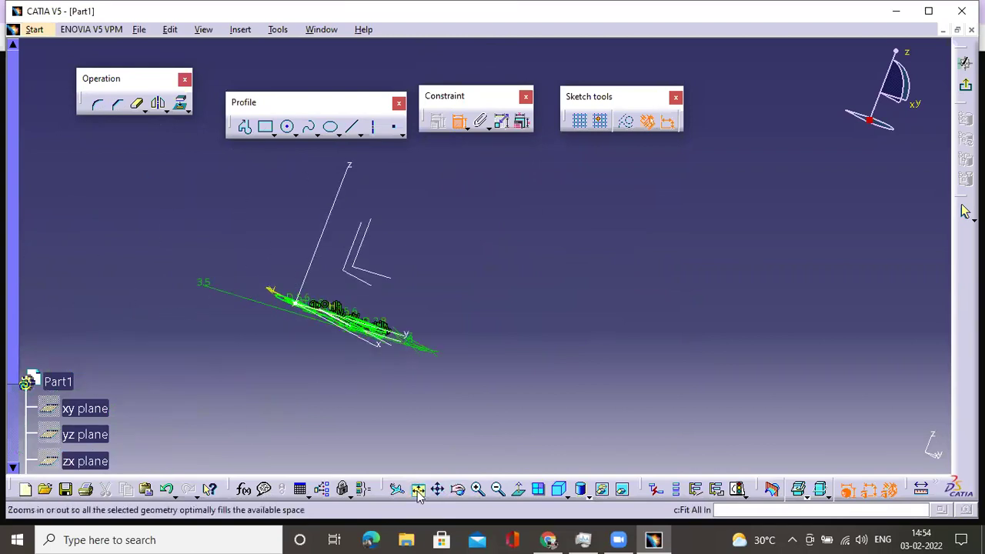
mouse_move(536, 347)
middle_mouse_down()
mouse_move(536, 308)
mouse_move(589, 169)
mouse_move(559, 400)
mouse_move(558, 223)
mouse_move(554, 236)
mouse_move(547, 447)
mouse_move(522, 497)
middle_mouse_up()
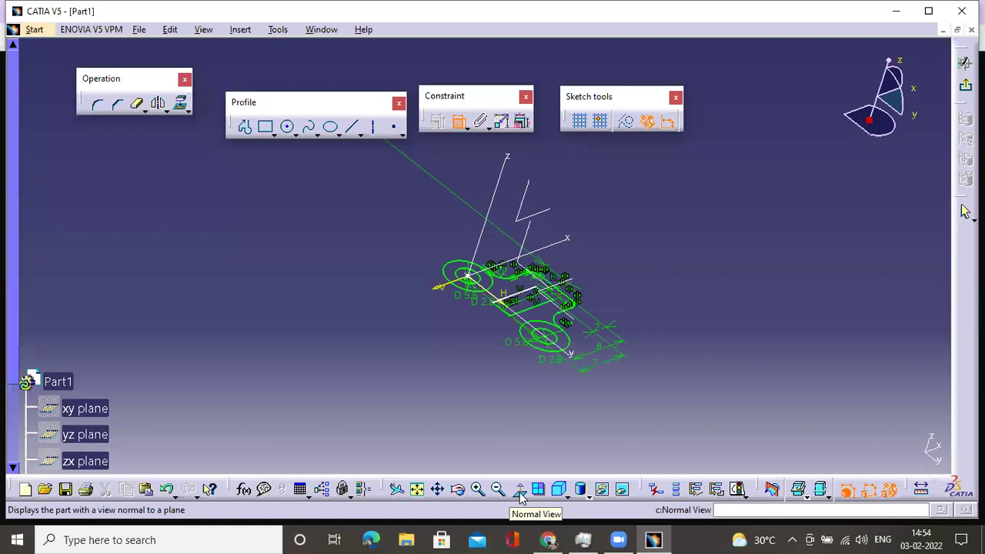
left_click(521, 493)
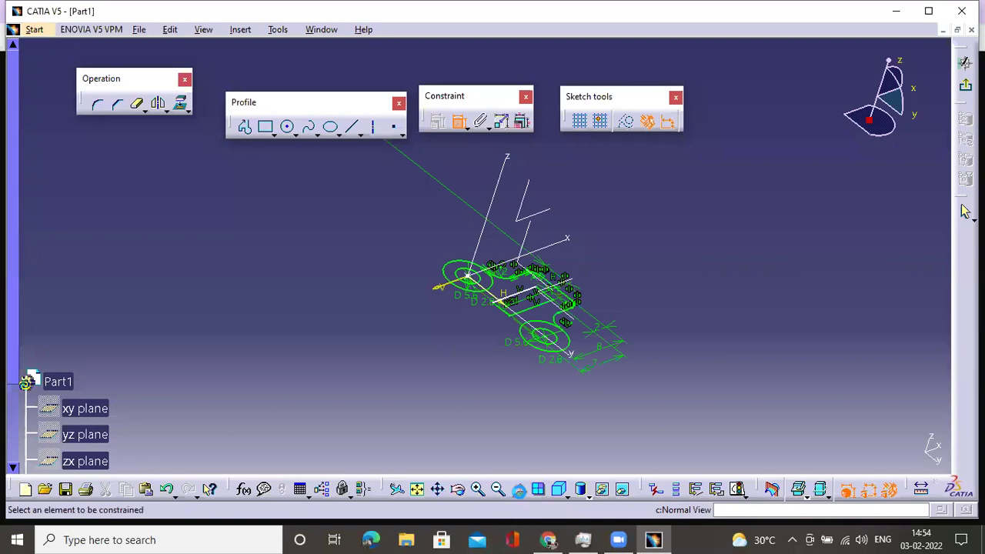
left_click(521, 493)
middle_click_drag(562, 318, 516, 362)
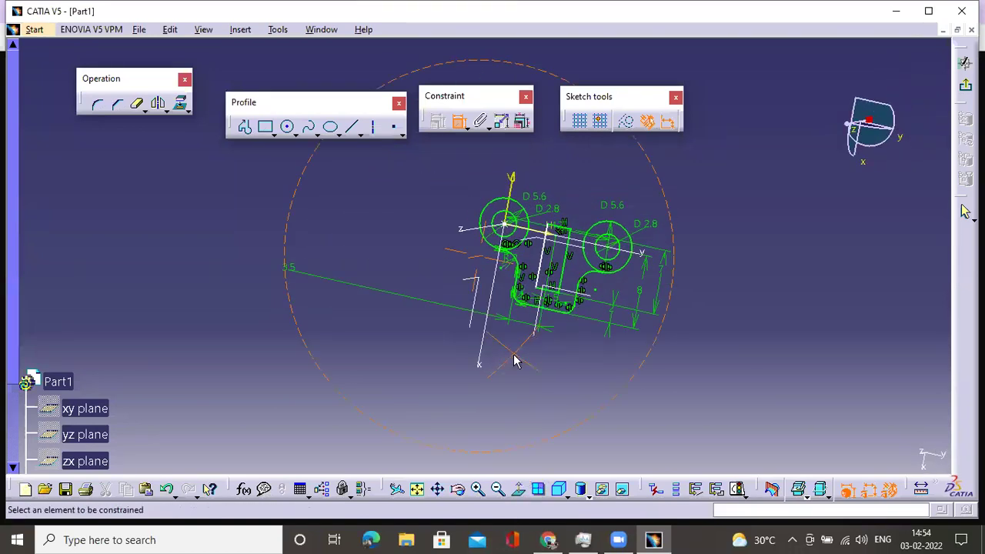
left_click(521, 490)
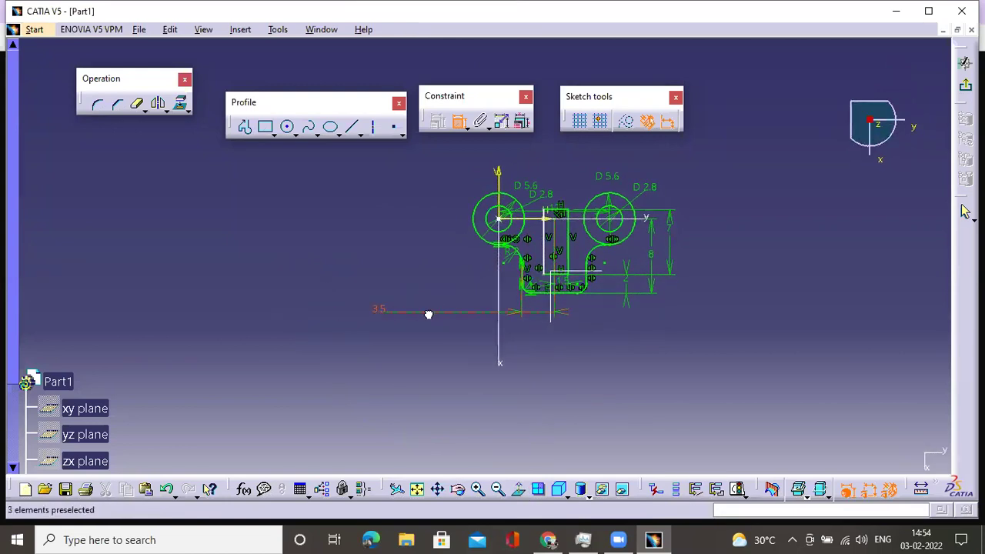
Step: Reposition the 3.5 mm dimension close beneath the lower outline
left_click(521, 311)
mouse_move(771, 214)
middle_mouse_down()
mouse_move(729, 197)
mouse_move(640, 220)
middle_mouse_up()
mouse_move(530, 503)
middle_mouse_down()
mouse_move(471, 394)
mouse_move(481, 388)
middle_mouse_up()
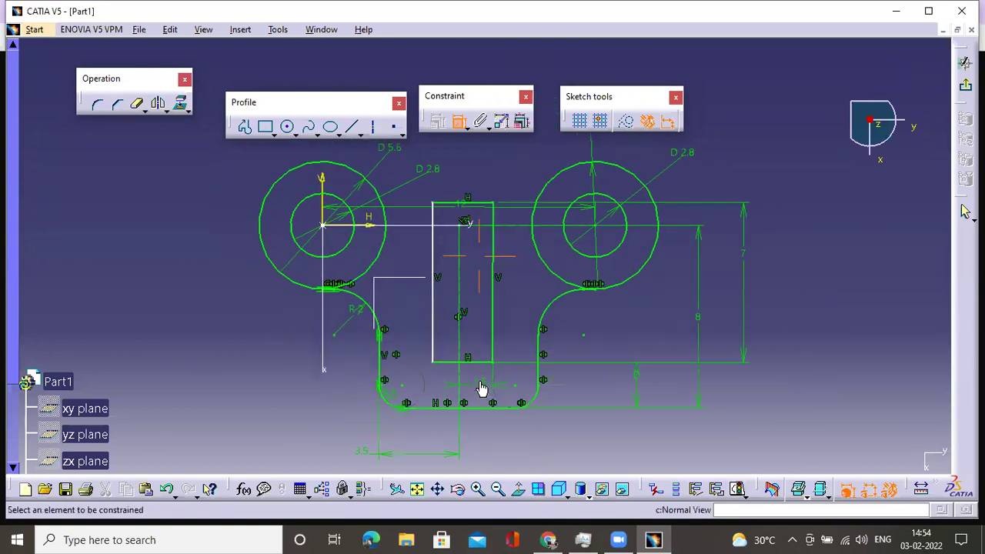
Step: Dimension the distance from the vertical centre line to the rectangle's left edge and set it to 1.5 mm
left_click(434, 327)
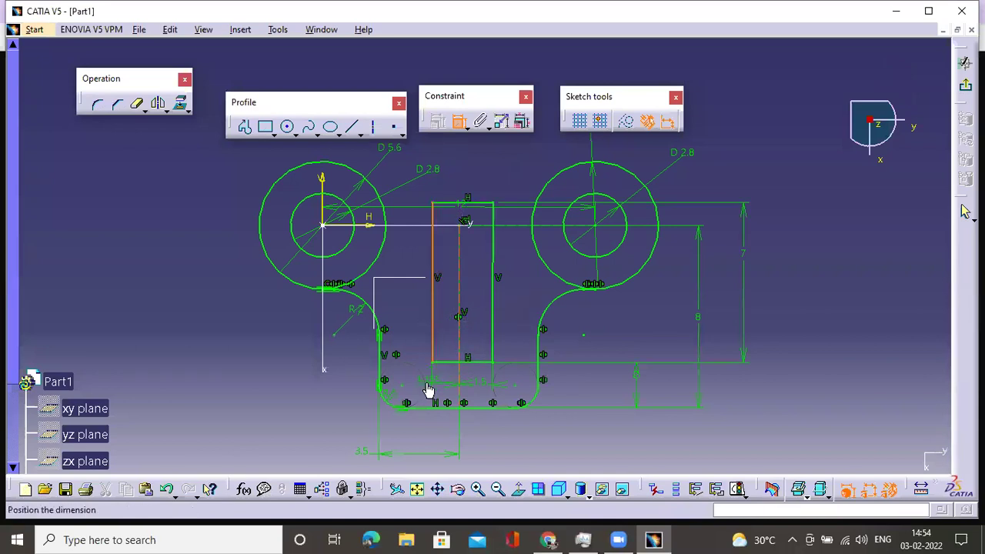
left_click(417, 373)
double_click(416, 372)
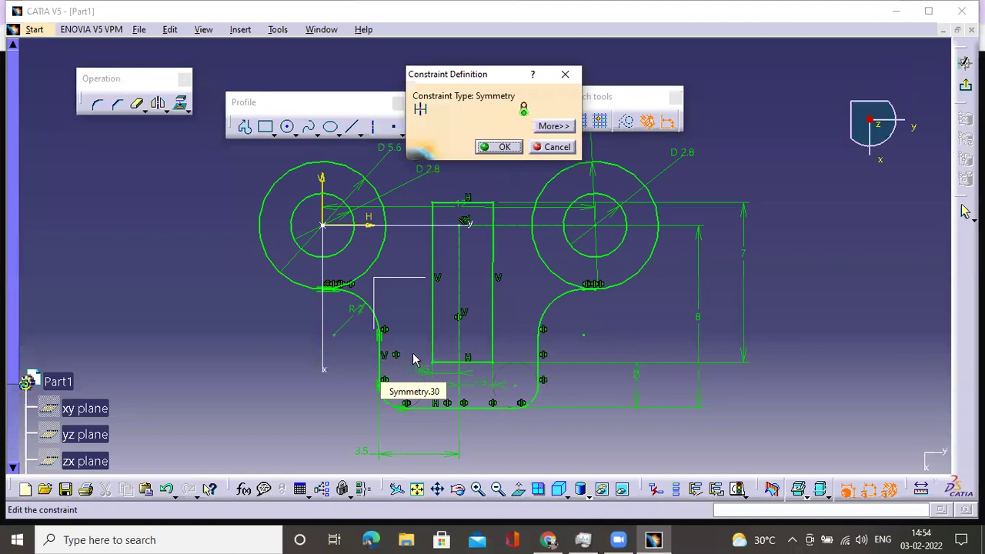
left_click(564, 74)
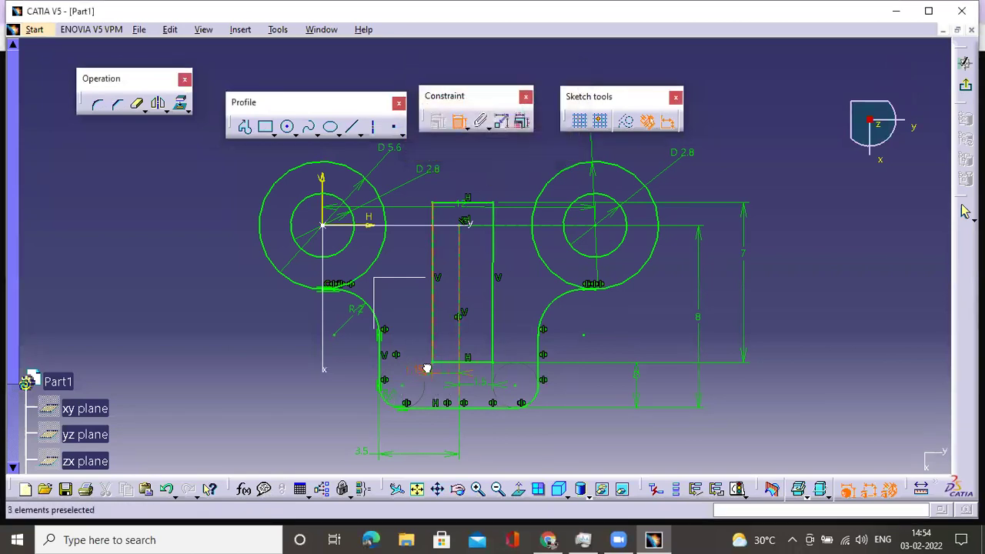
double_click(427, 369)
type("1")
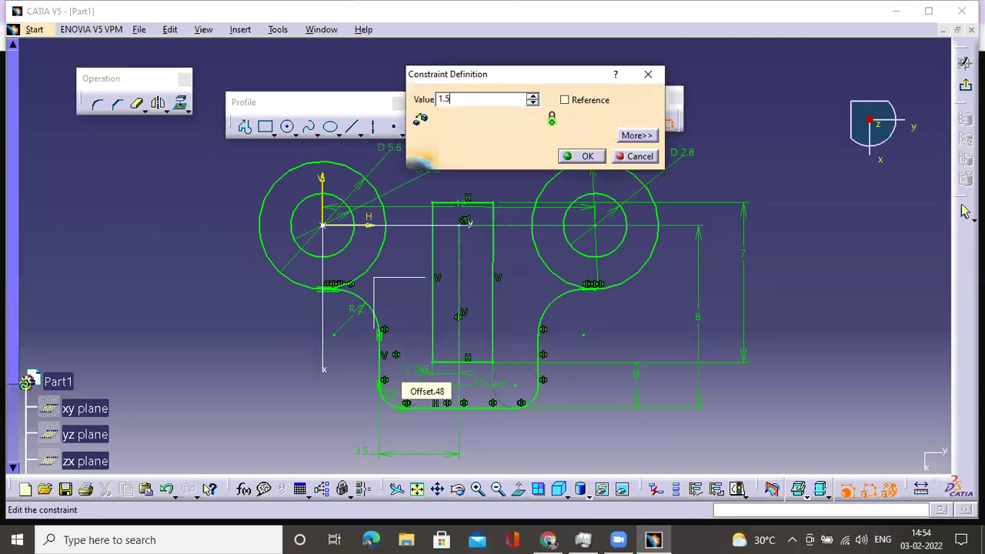
type(".5")
key("Return")
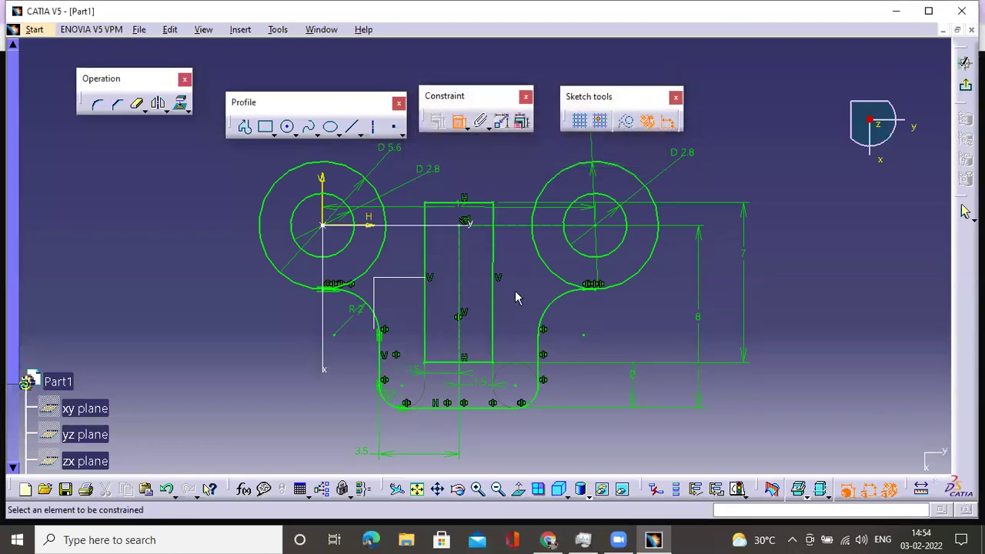
Step: Check the slot corners on the reference drawing in Chrome and round the rectangle's two bottom corners at about 0.97 and 0.93 mm radius
mouse_move(492, 296)
middle_mouse_down()
mouse_move(451, 226)
mouse_move(445, 255)
middle_mouse_up()
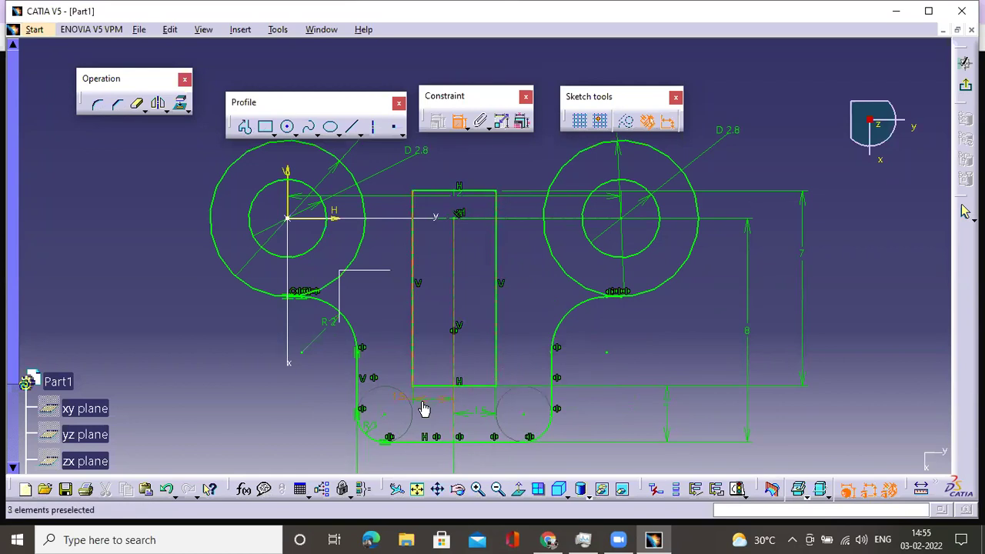
mouse_move(549, 535)
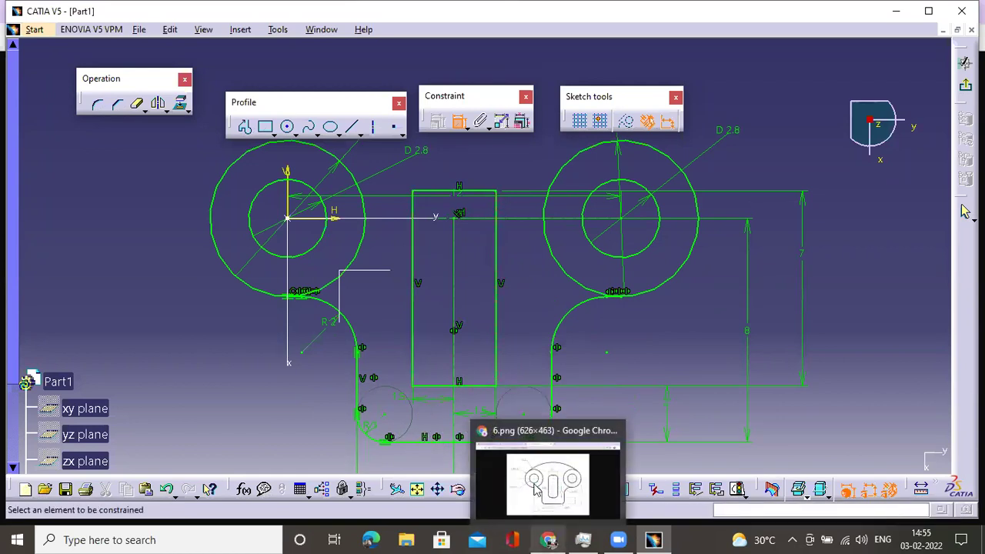
left_click(608, 492)
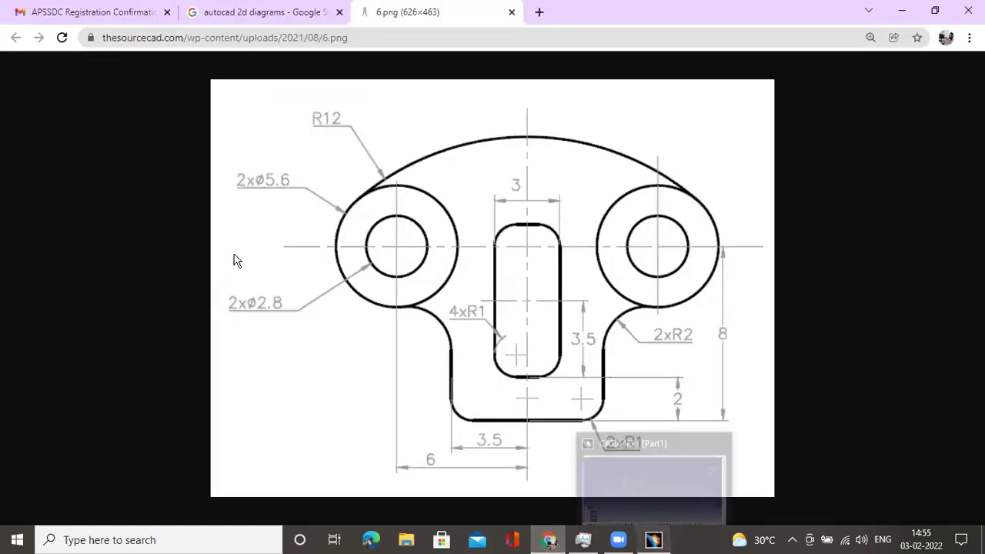
key("alt+Tab")
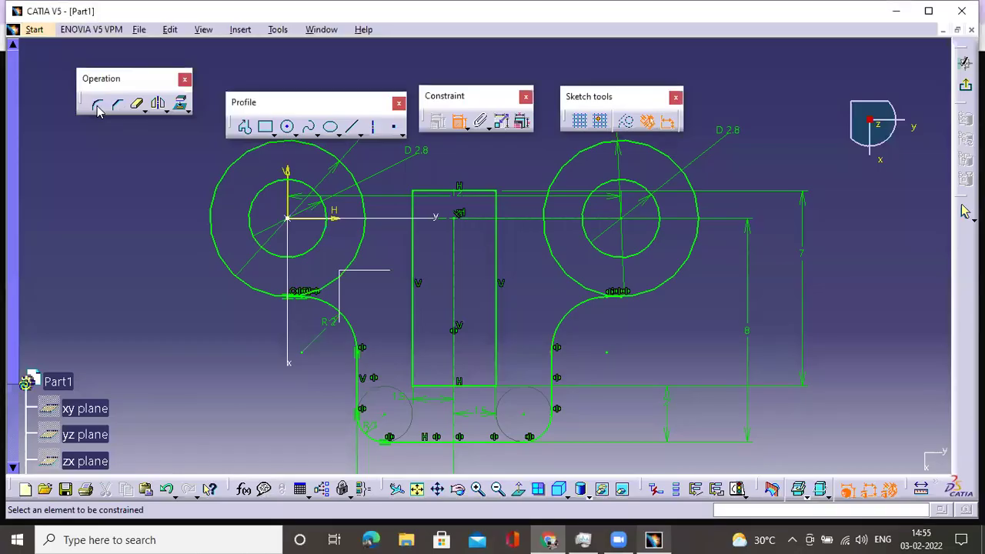
key("c")
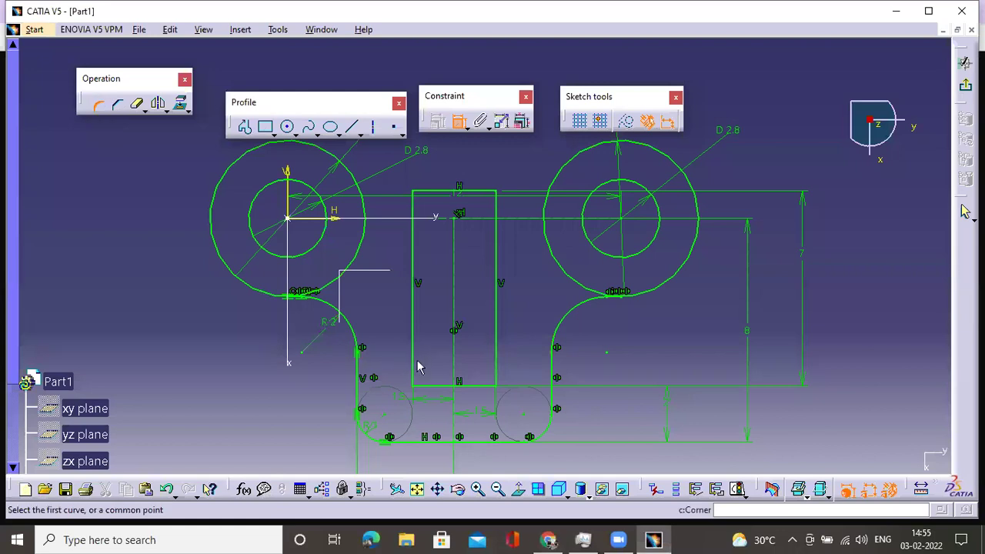
left_click(431, 386)
left_click(428, 385)
key("c")
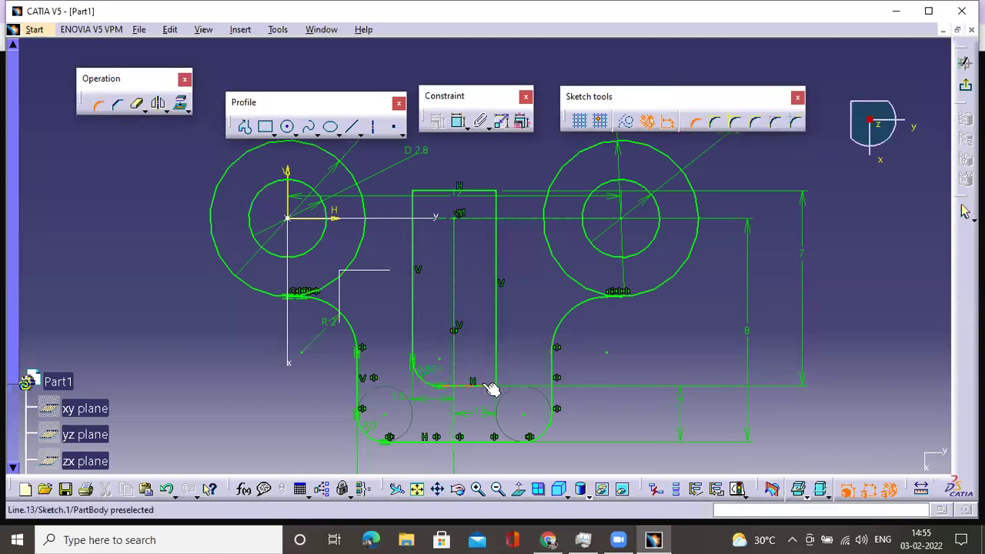
left_click(501, 376)
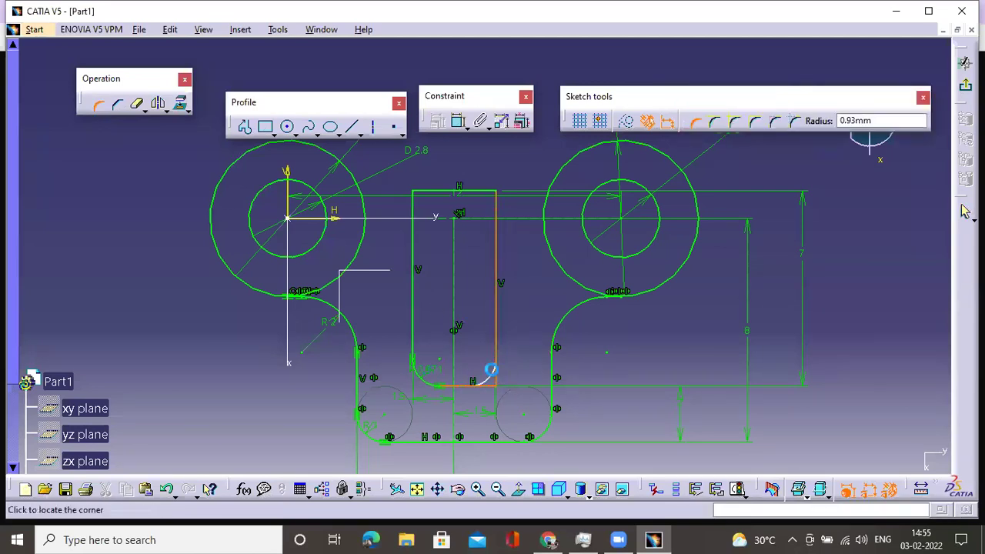
left_click(490, 371)
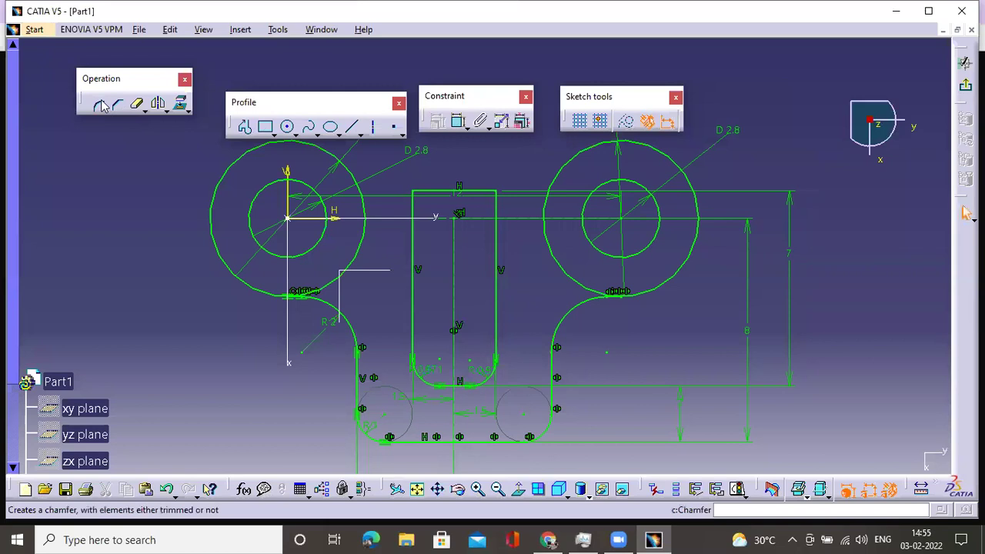
Step: Round the rectangle's two top corners with the Corner tool at about 0.94 mm and 0.8 mm radius
mouse_move(482, 293)
middle_mouse_down()
mouse_move(556, 308)
mouse_move(558, 377)
middle_mouse_up()
middle_click_drag(231, 223, 96, 106, "ctrl")
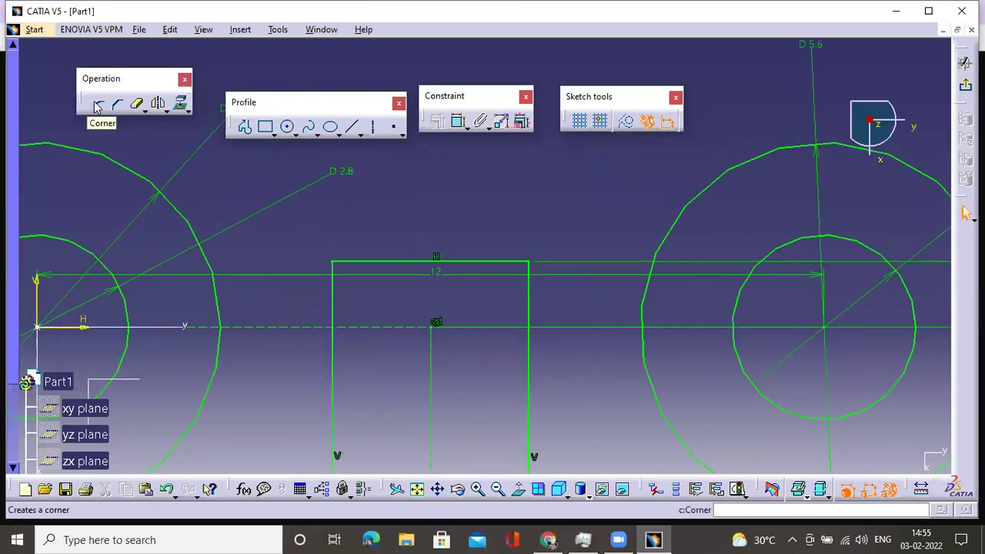
left_click(96, 107)
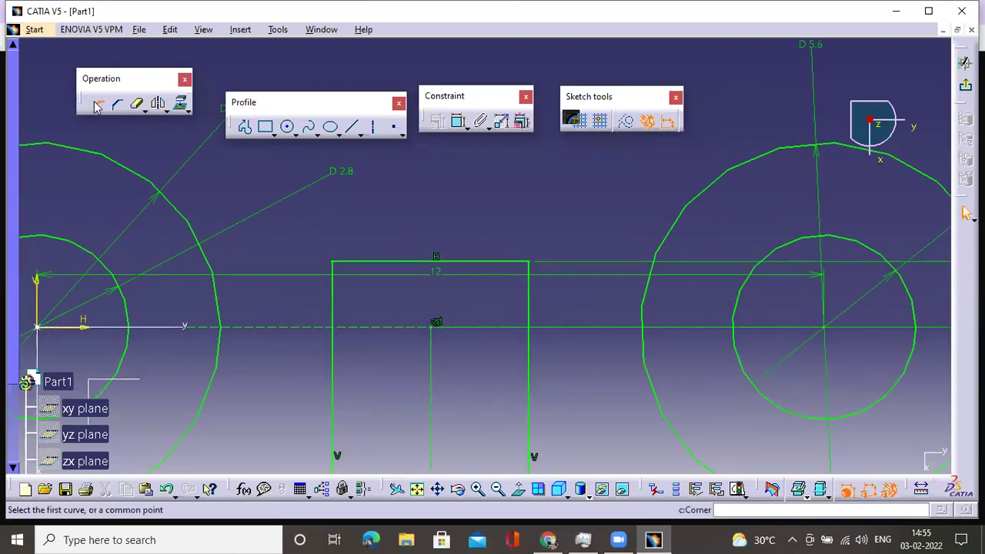
left_click(353, 267)
left_click(353, 286)
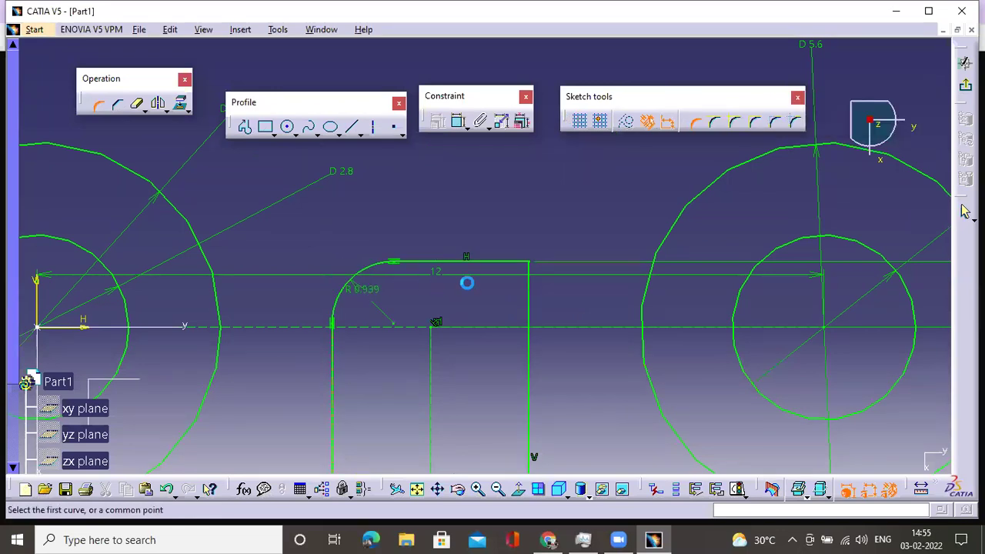
left_click(513, 262)
left_click(529, 282)
left_click(523, 287)
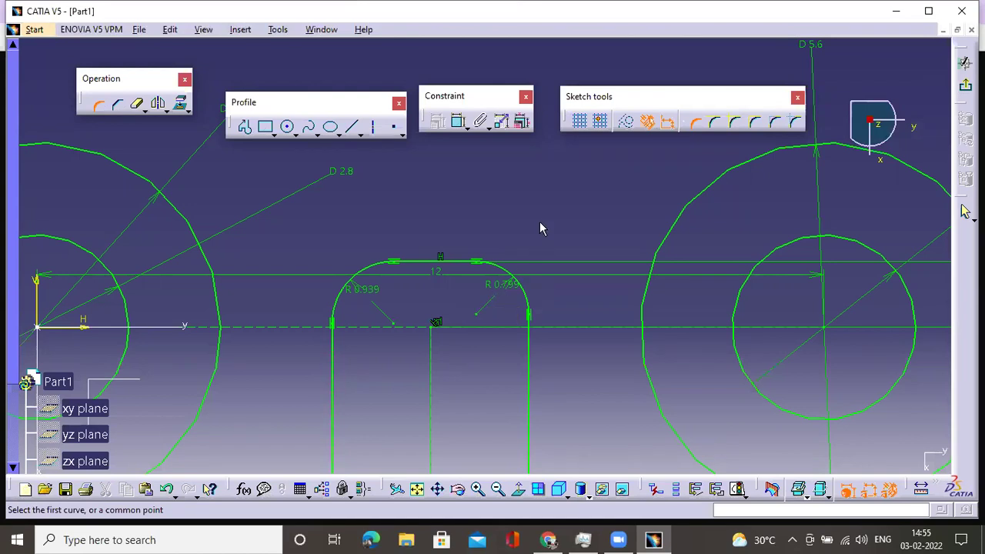
key("Escape")
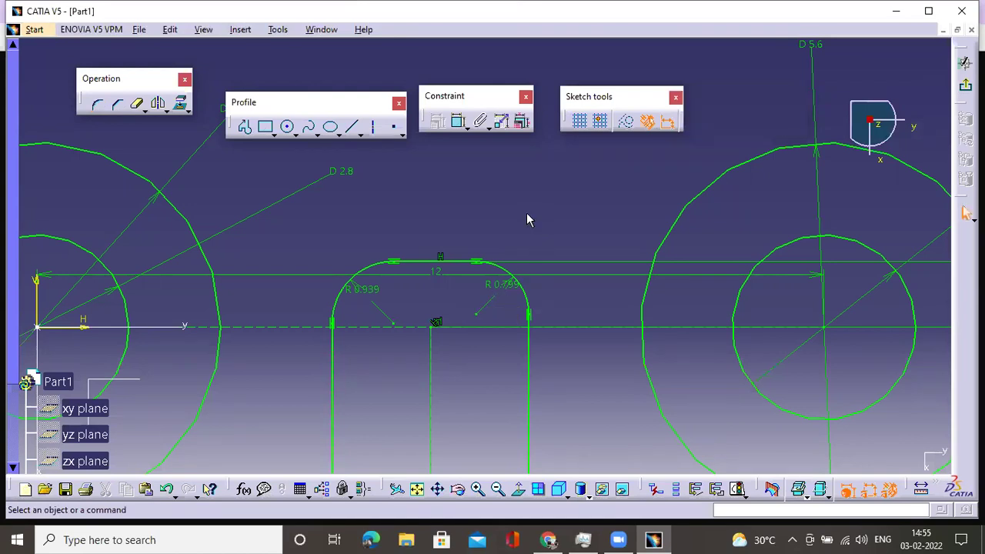
Step: Set the radius of both top corners of the slot to 1 mm
left_click(368, 290)
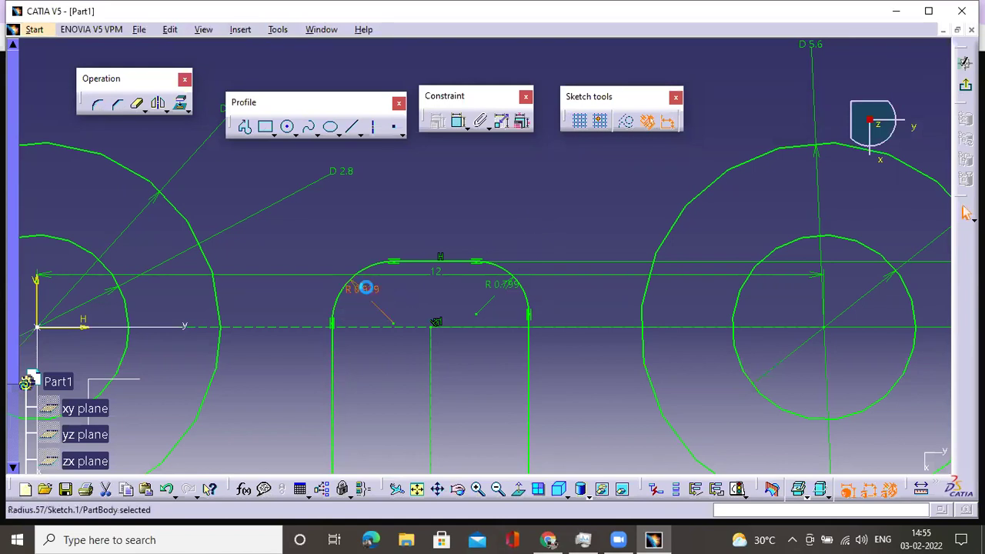
double_click(366, 289)
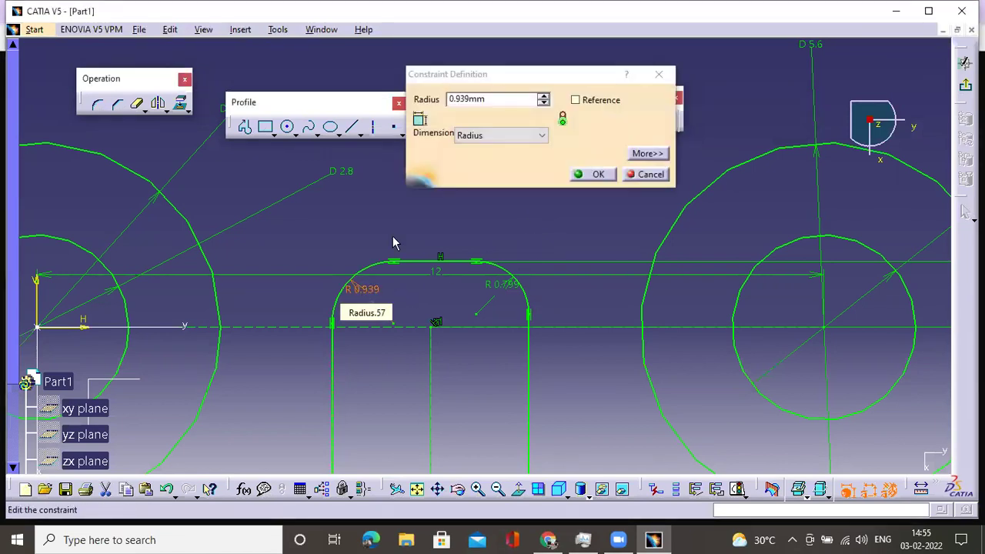
left_click(489, 96)
type("1")
key("Return")
double_click(498, 291)
type("1")
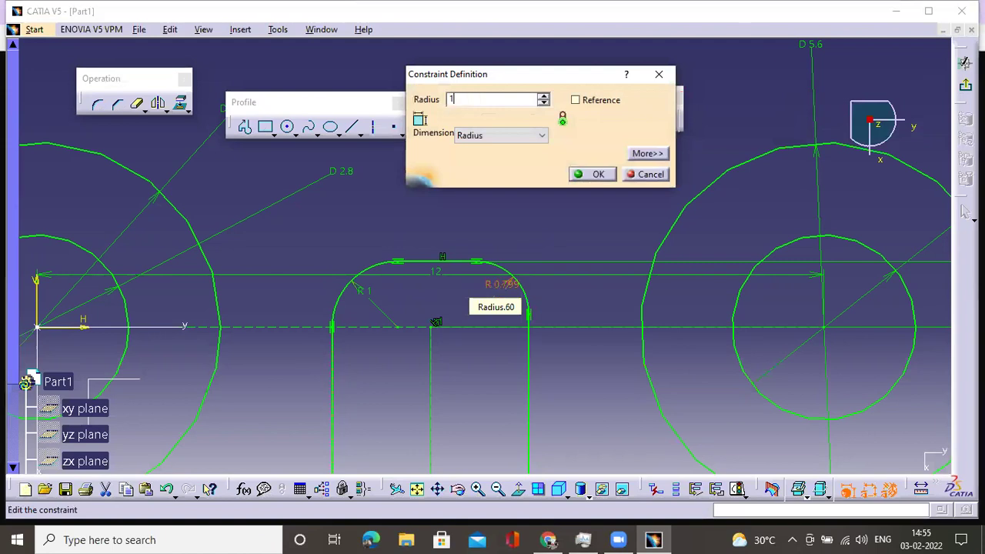
key("Return")
Step: Set the radius of both bottom corners of the slot to 1 mm
mouse_move(495, 395)
middle_mouse_down()
mouse_move(468, 255)
mouse_move(387, 325)
mouse_move(378, 321)
middle_mouse_up()
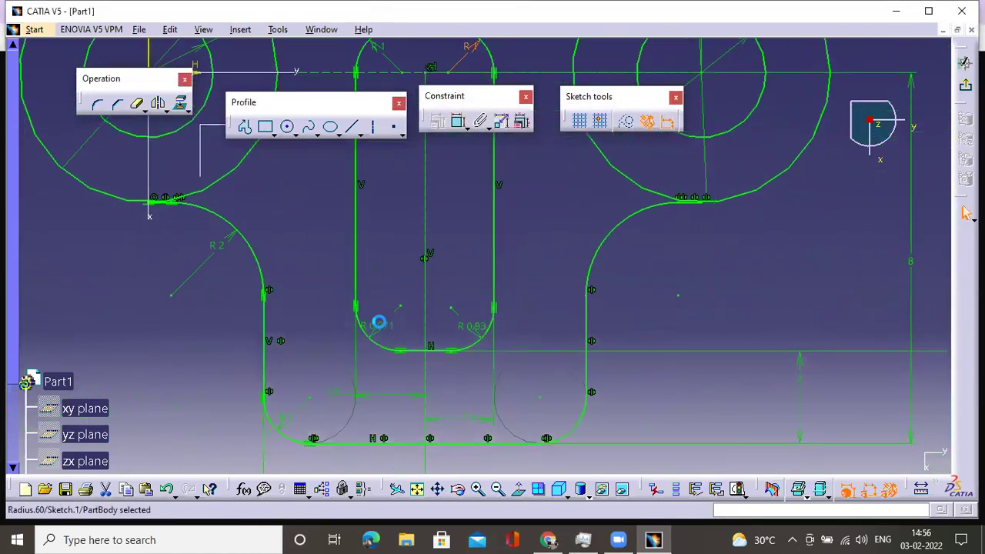
double_click(379, 322)
type("1mm")
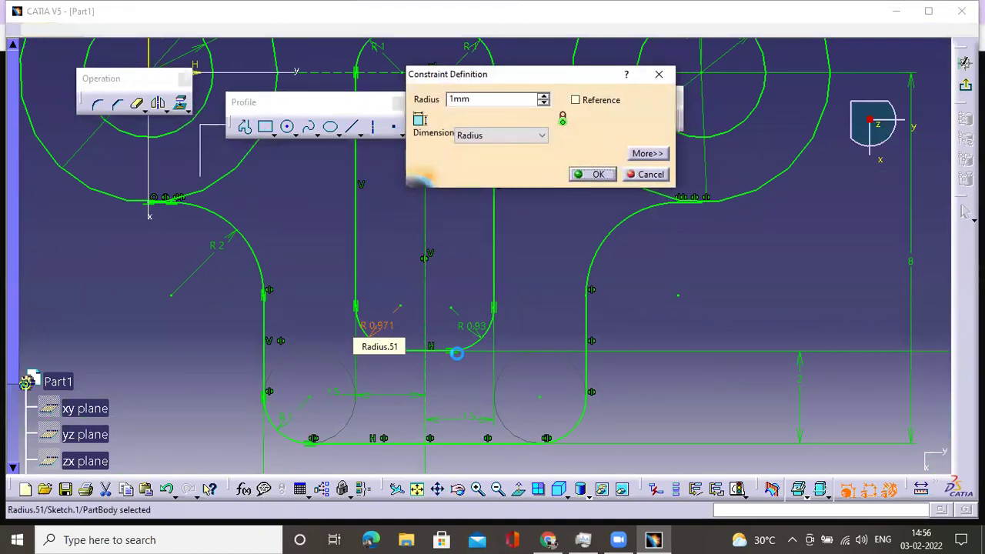
key("Return")
double_click(473, 325)
type("1")
key("Return")
mouse_move(488, 213)
middle_mouse_down()
mouse_move(508, 321)
mouse_move(530, 229)
mouse_move(545, 352)
middle_mouse_up()
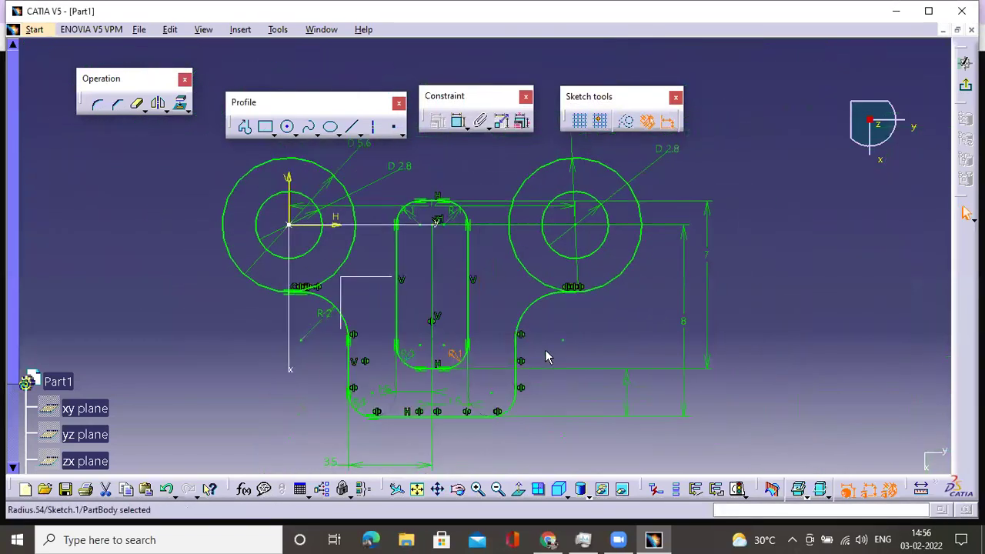
middle_click_drag(454, 242, 454, 269)
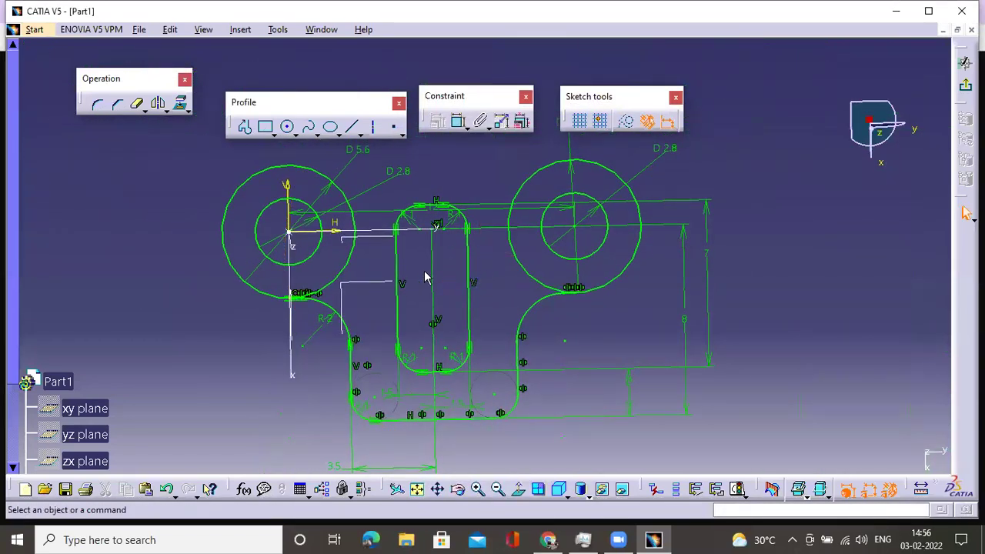
Step: Check the upper arc on the reference drawing in Chrome and sketch a circle of about 14.48 mm radius centred above the slot
mouse_move(352, 387)
middle_mouse_down()
mouse_move(439, 211)
mouse_move(462, 346)
mouse_move(519, 491)
middle_mouse_up()
left_click(520, 490)
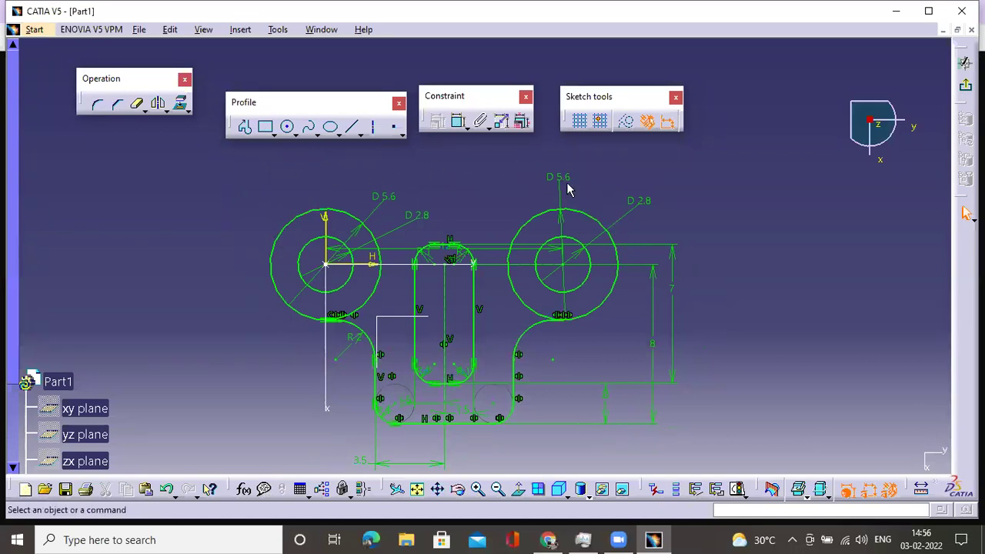
scroll(562, 252, "up", 3)
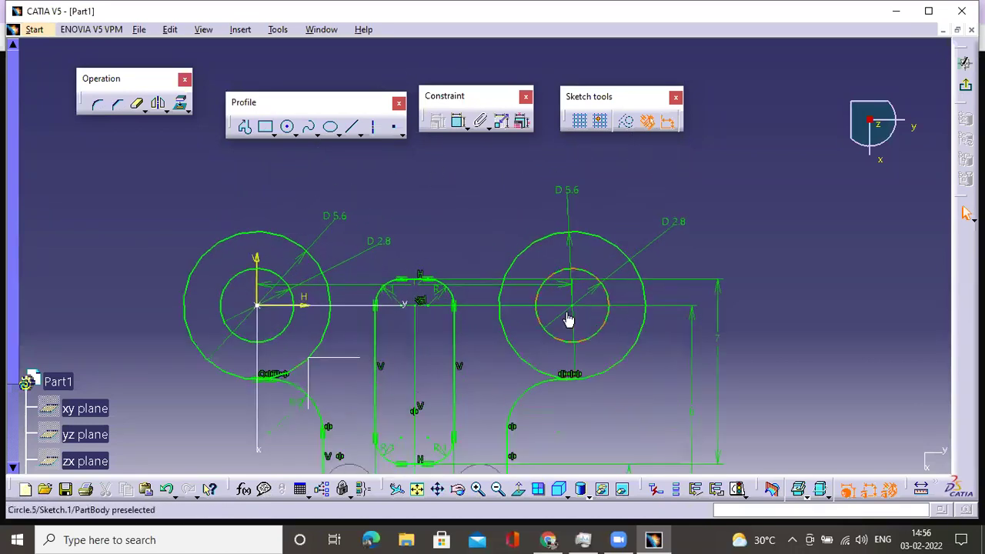
left_click(548, 539)
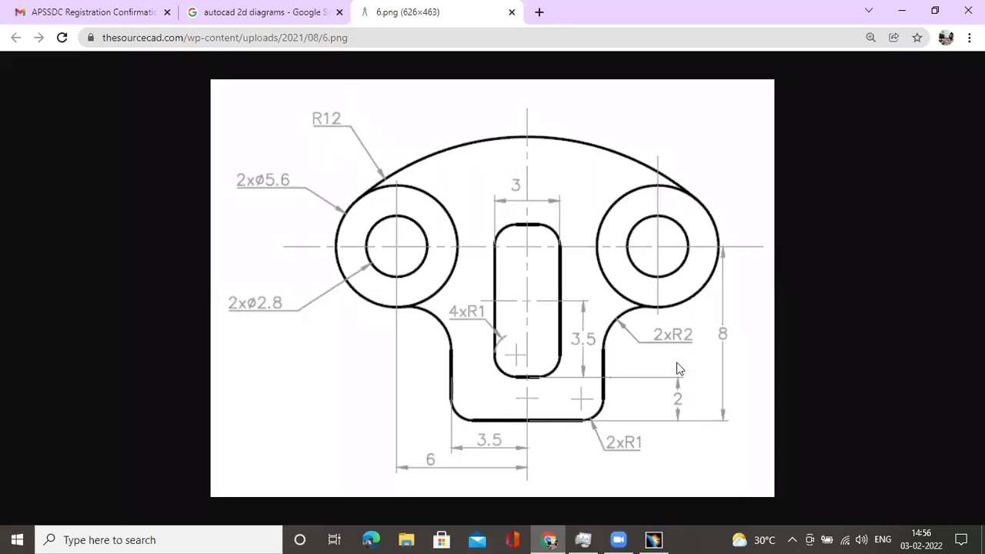
left_click(654, 539)
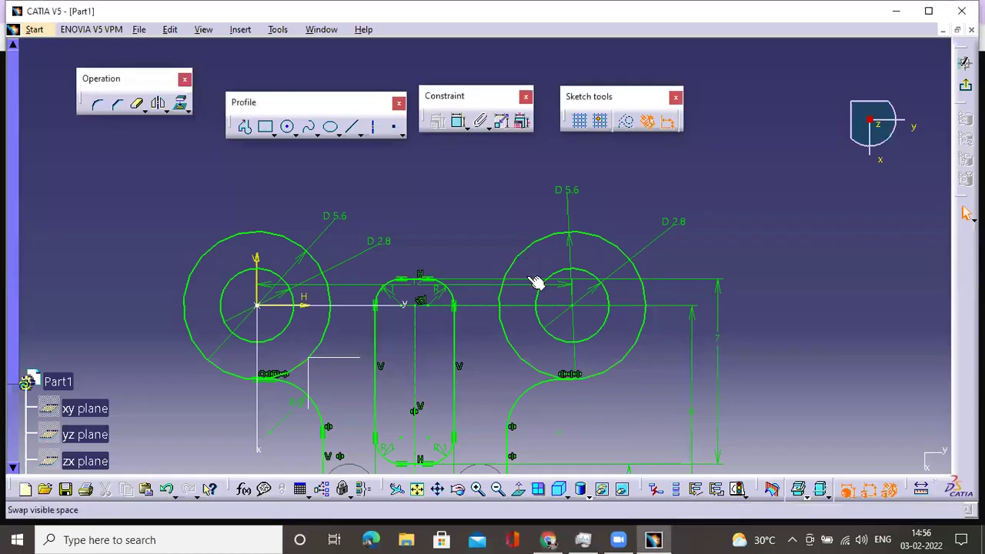
left_click(288, 129)
middle_click_drag(403, 192, 422, 305)
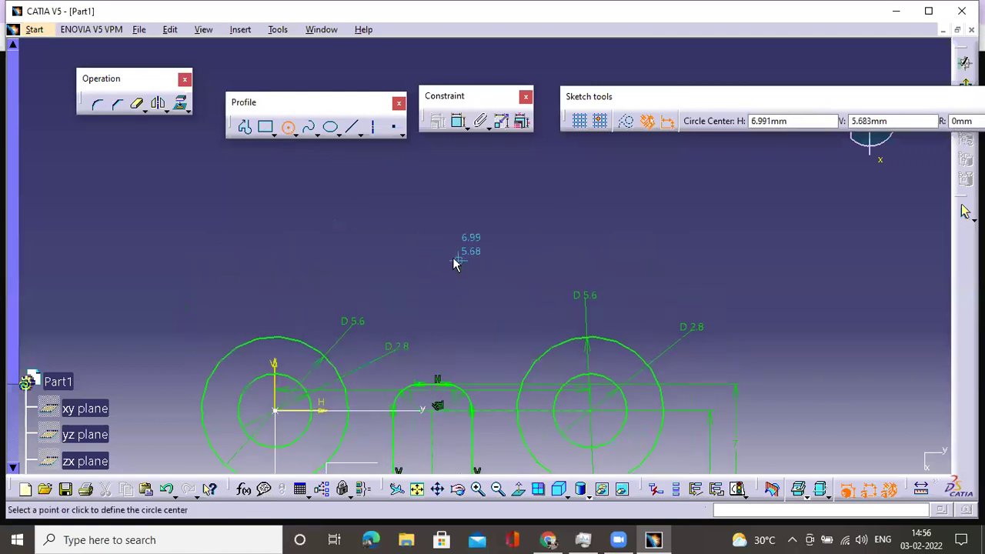
left_click(442, 270)
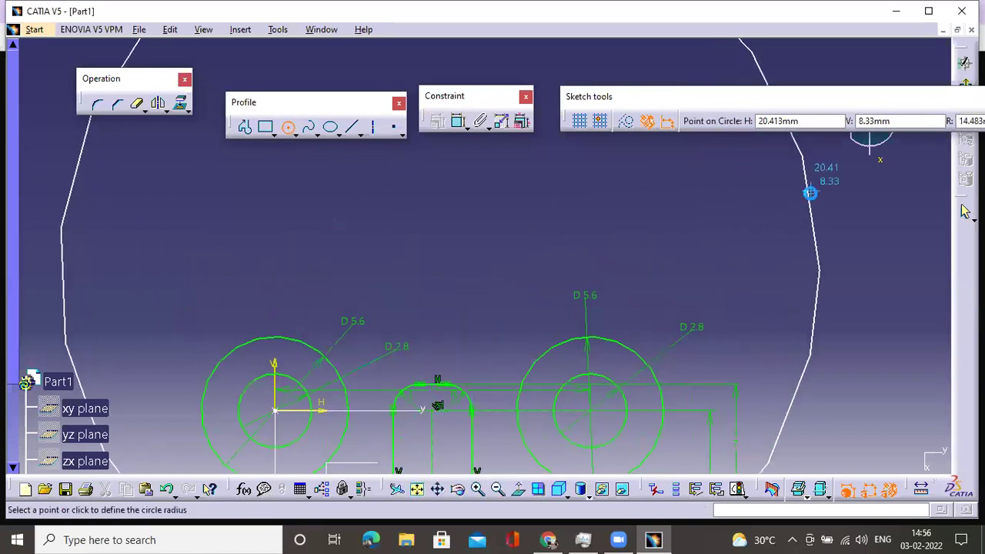
left_click(809, 193)
Step: Dimension the large circle as a radius and set it to 12 mm
middle_click_drag(583, 278, 574, 210)
mouse_move(573, 265)
middle_mouse_down()
mouse_move(573, 289)
mouse_move(556, 224)
mouse_move(516, 243)
mouse_move(493, 283)
middle_mouse_up()
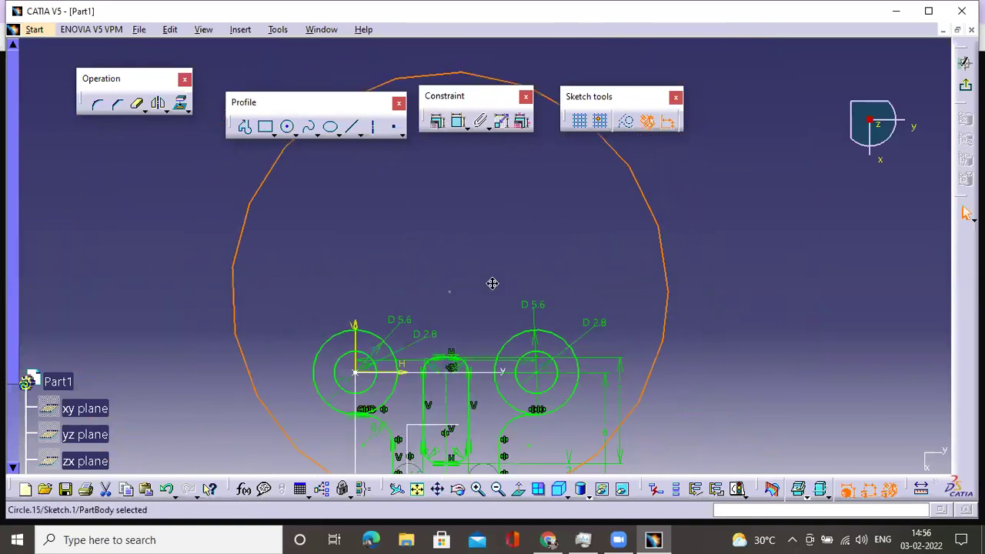
left_click(458, 121)
middle_click_drag(513, 228, 503, 220)
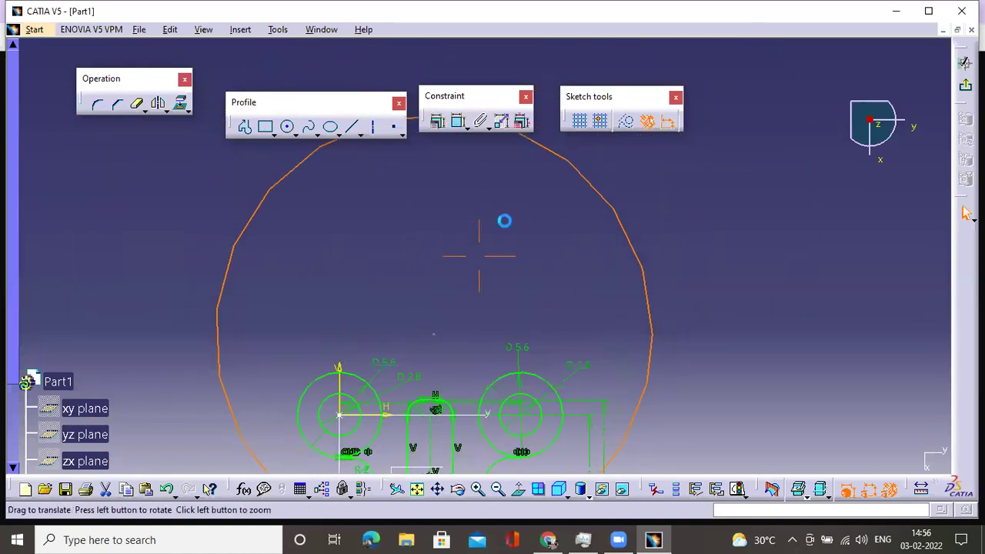
double_click(506, 224)
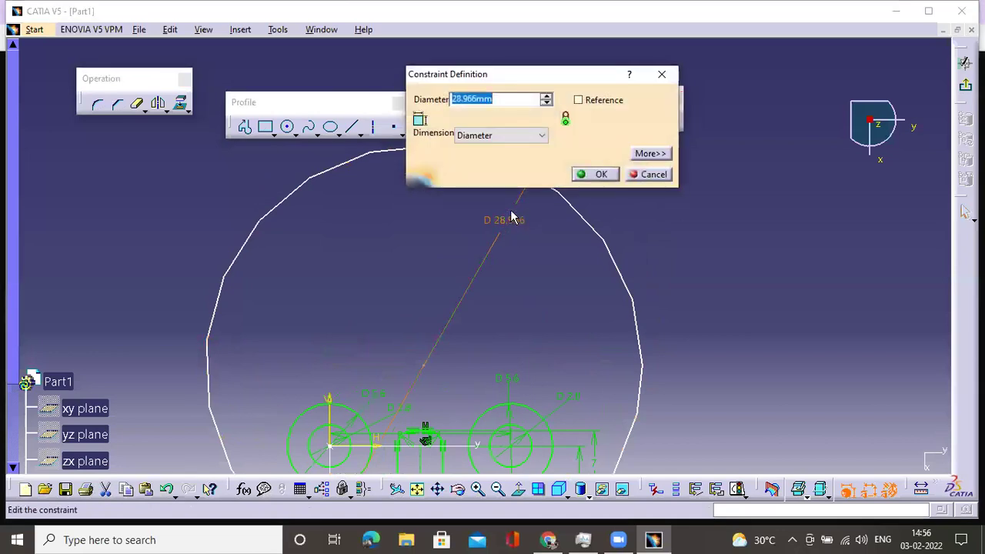
left_click(460, 135)
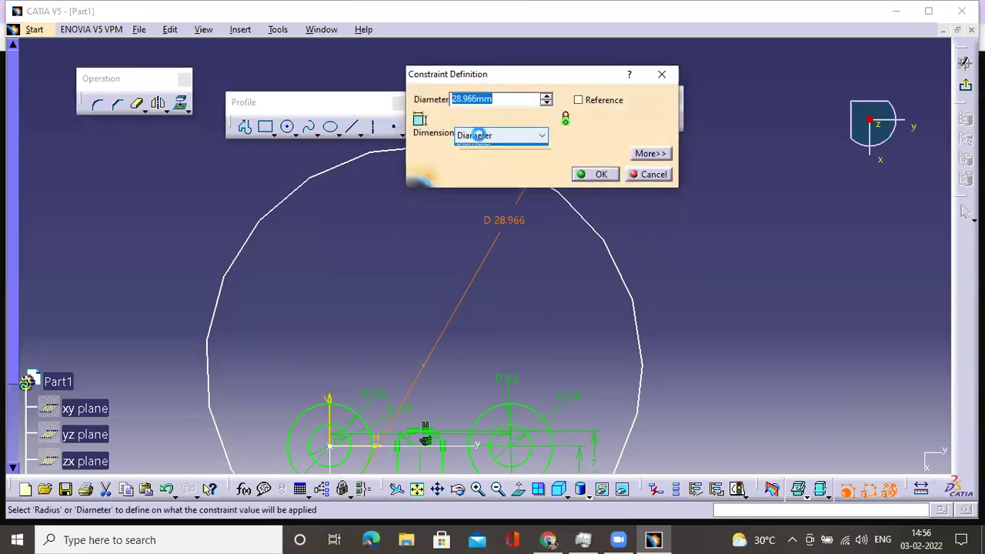
left_click(482, 148)
left_click(491, 98)
left_click_drag(491, 98, 443, 112)
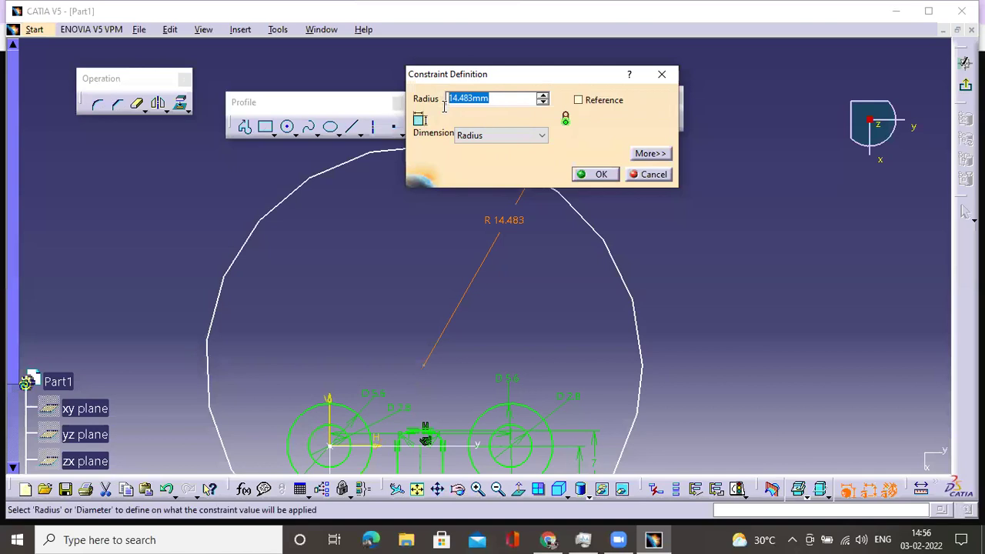
type("12")
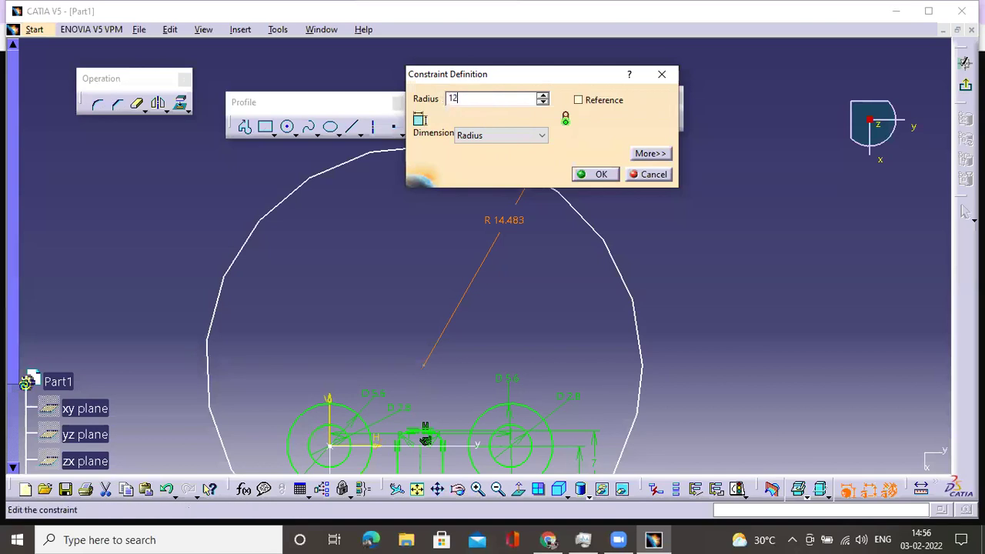
key("Return")
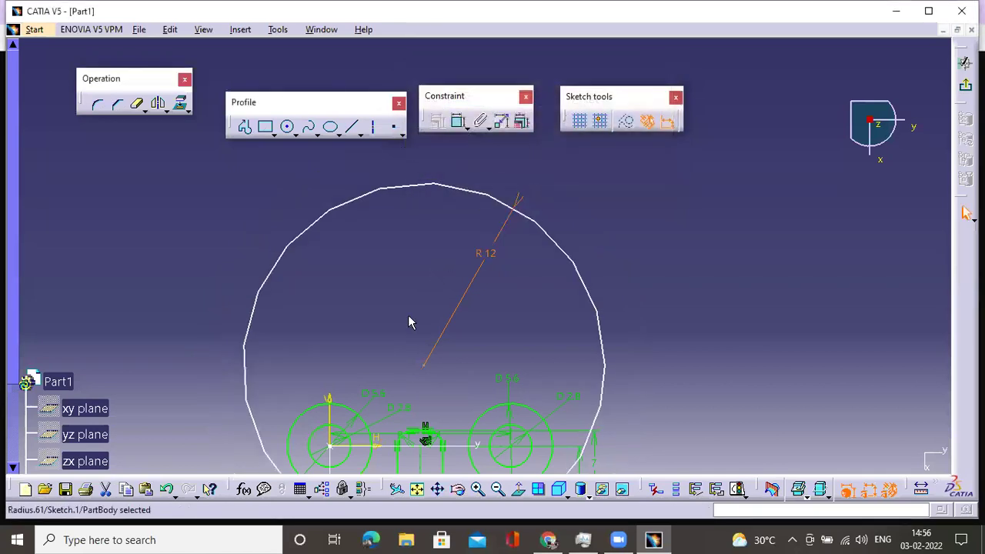
Step: Try to make the R12 circle tangent to the left 5.6 mm circle from its position above the bracket
mouse_move(440, 377)
middle_mouse_down()
mouse_move(495, 310)
mouse_move(481, 270)
mouse_move(497, 295)
mouse_move(496, 276)
middle_mouse_up()
mouse_move(400, 346)
middle_mouse_down()
mouse_move(385, 359)
mouse_move(692, 355)
mouse_move(685, 370)
mouse_move(603, 319)
middle_mouse_up()
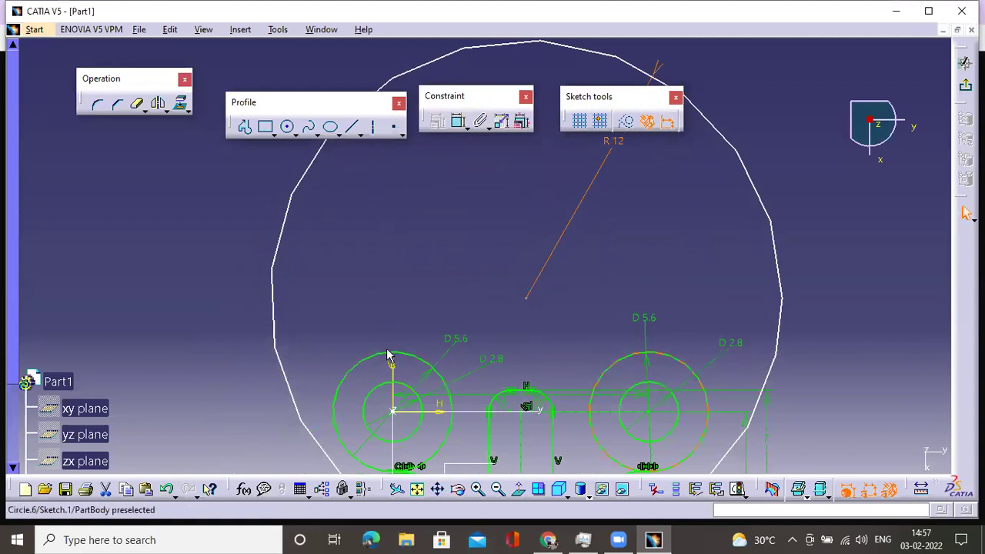
left_click(331, 352)
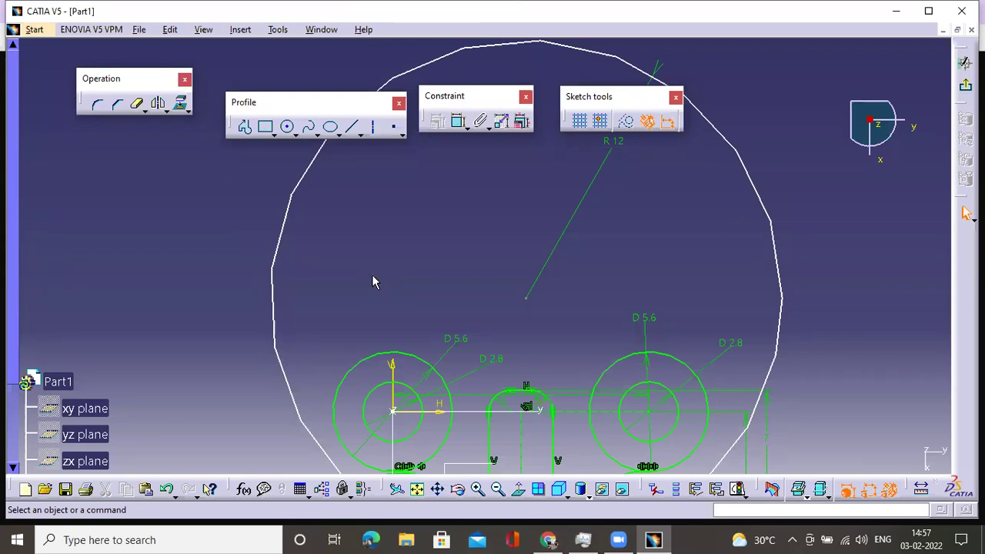
left_click(302, 179)
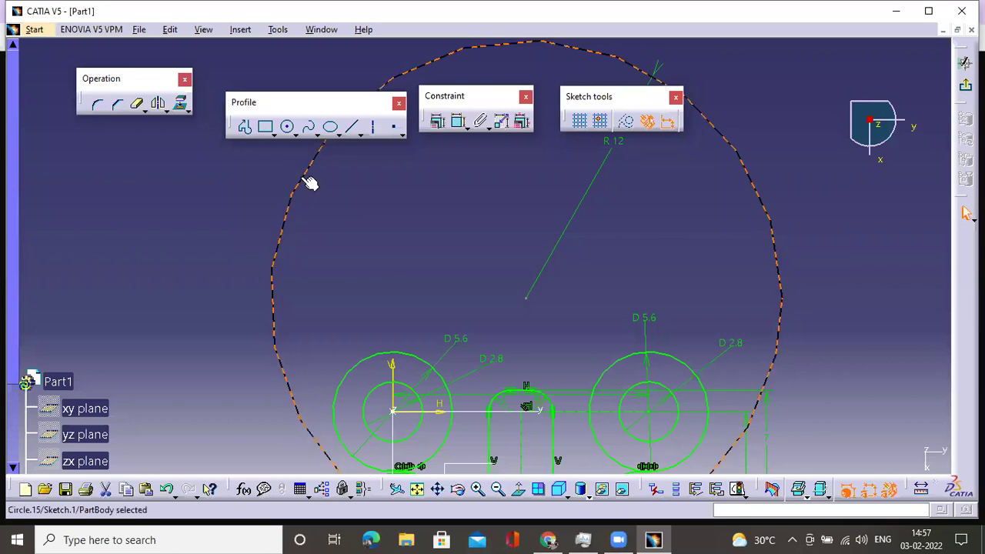
left_click(372, 368, "ctrl")
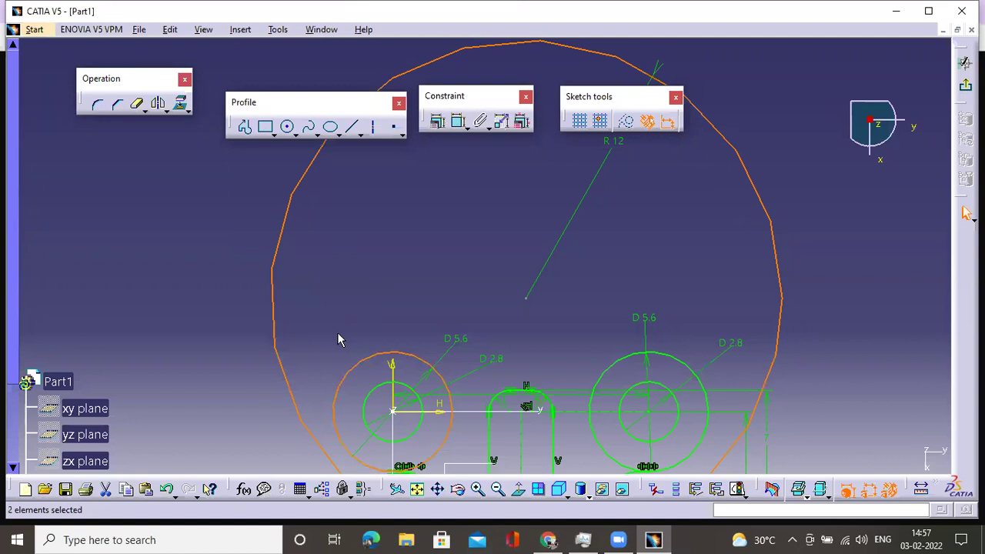
left_click(436, 126)
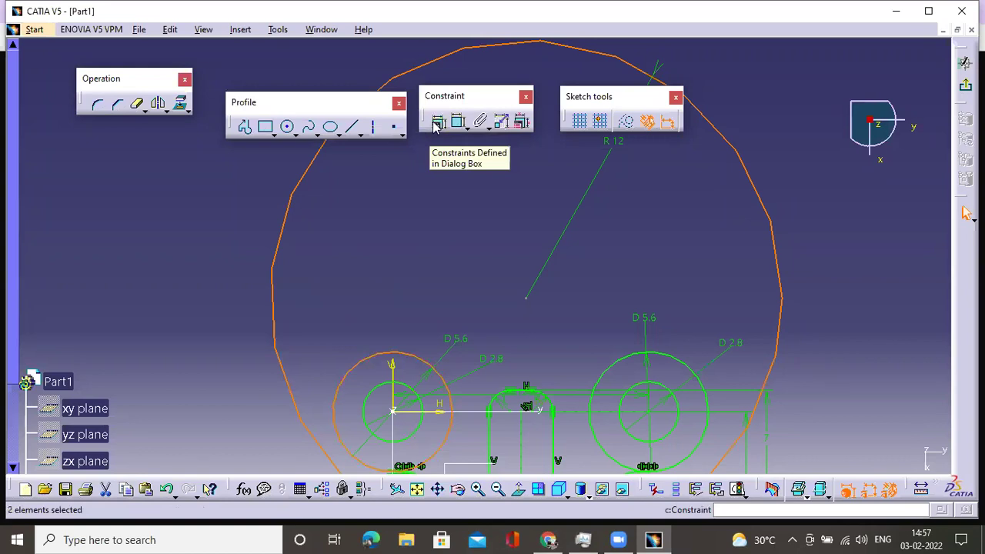
left_click(437, 124)
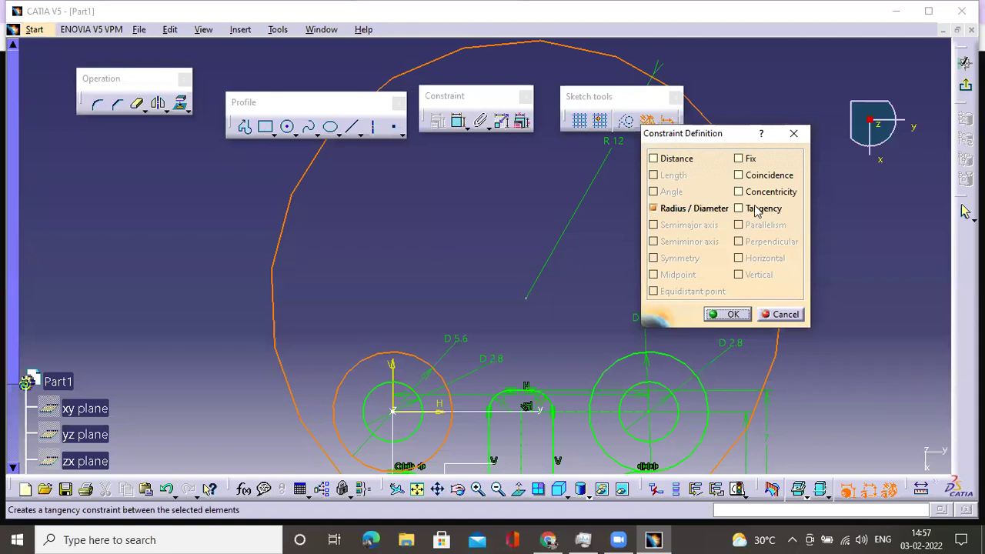
left_click(739, 208)
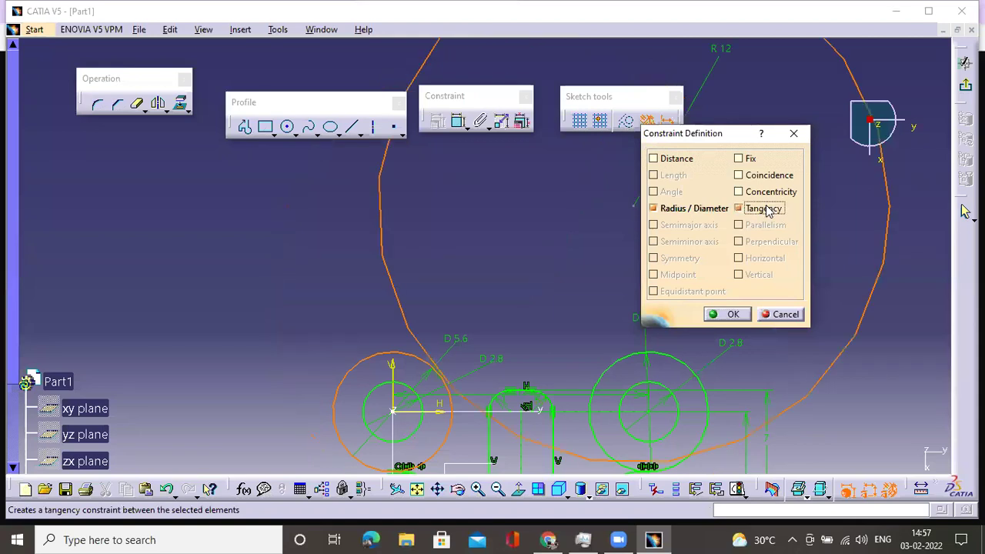
left_click(727, 314)
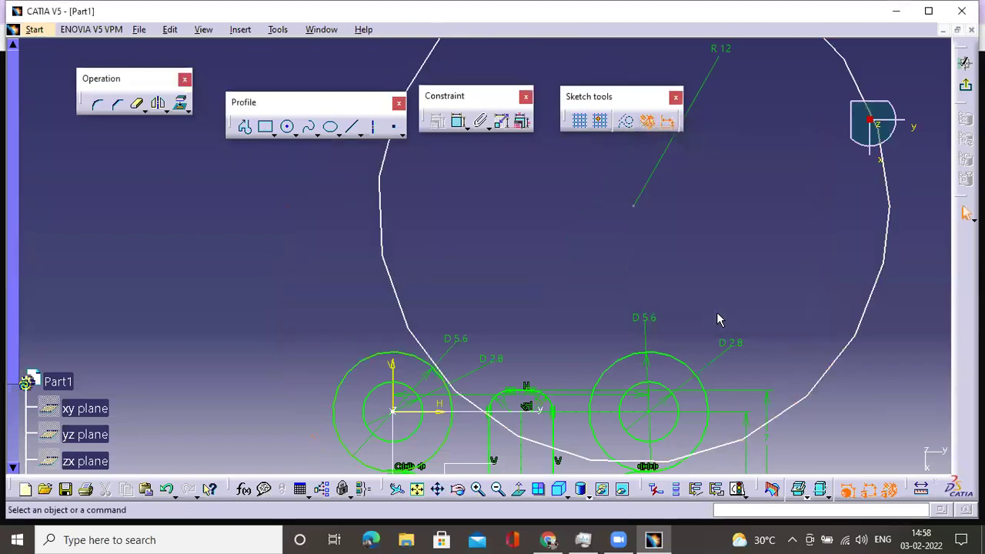
Step: Undo the tangency between the R12 circle and the left 5.6 mm circle
mouse_move(486, 345)
middle_mouse_down()
mouse_move(549, 246)
mouse_move(567, 163)
middle_mouse_up()
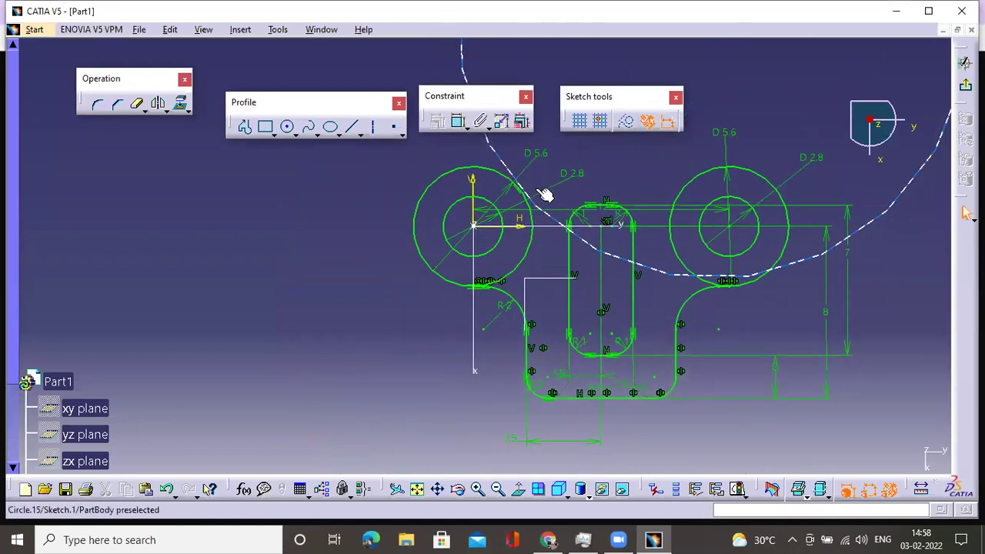
middle_click_drag(604, 221, 564, 289)
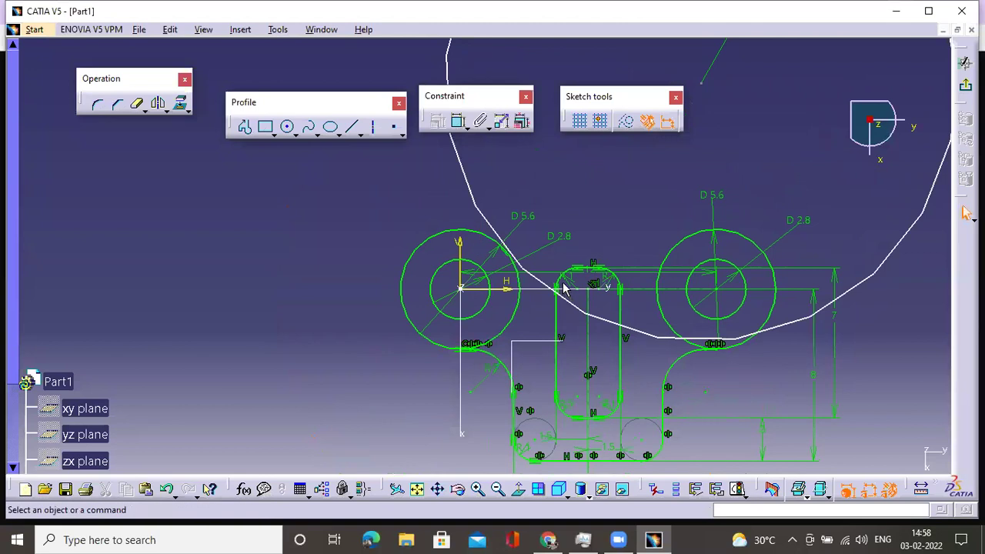
middle_click_drag(570, 228, 572, 263)
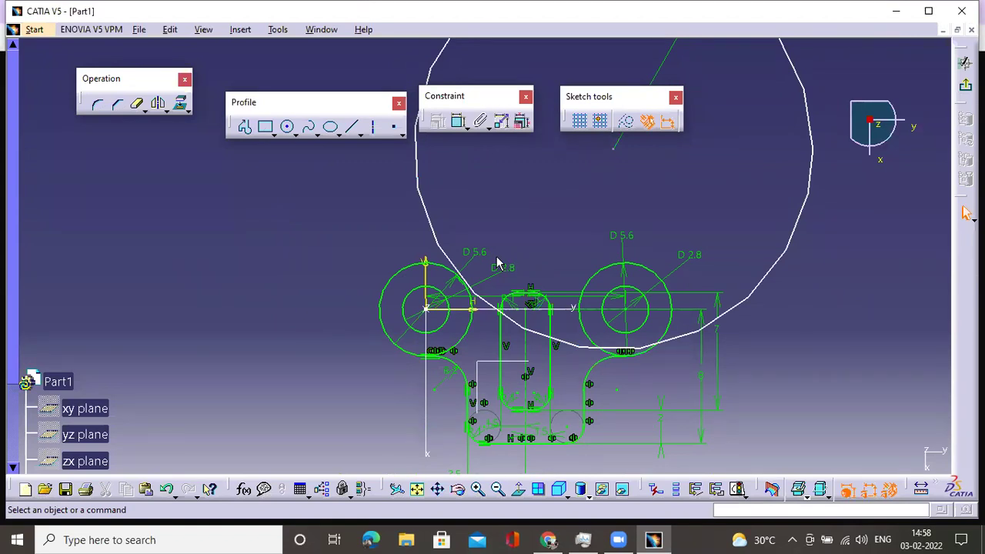
key("ctrl+z")
Step: Move the R12 circle down so that it surrounds both 5.6 mm circles
left_click(473, 252)
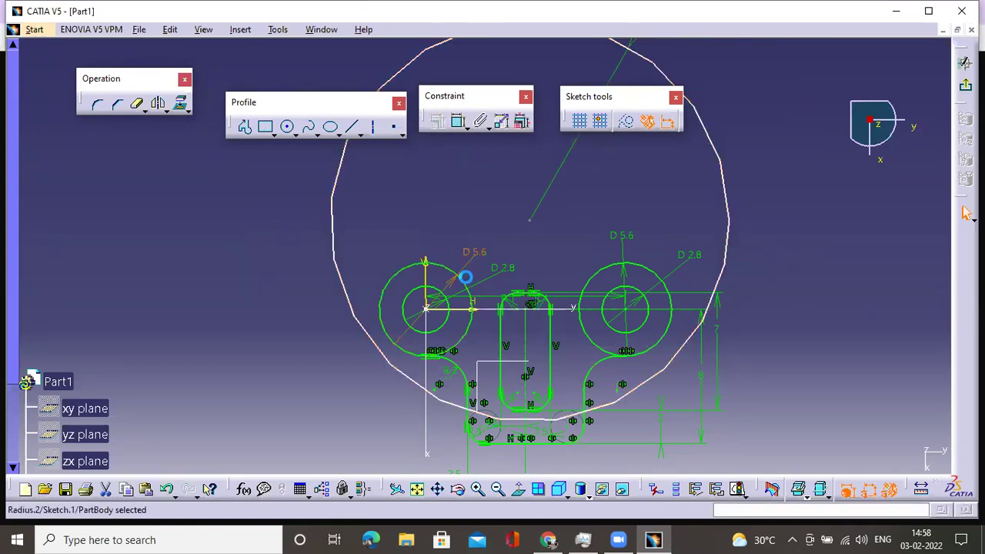
left_click_drag(442, 400, 567, 258)
middle_click_drag(567, 259, 573, 222)
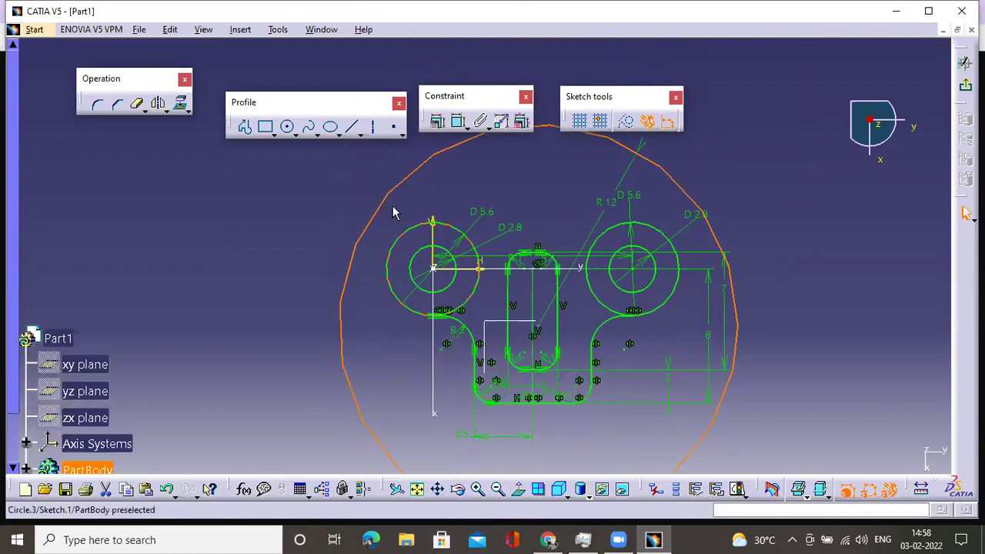
Step: Add a tangency constraint between the R12 circle and the left 5.6 mm circle
left_click(408, 200)
left_click(404, 233)
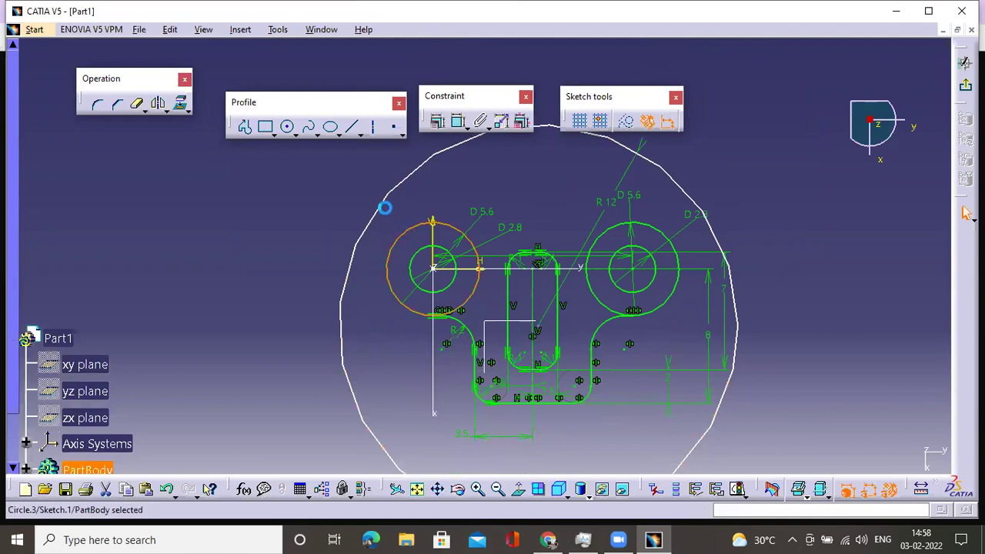
left_click(420, 154, "ctrl")
left_click(437, 122)
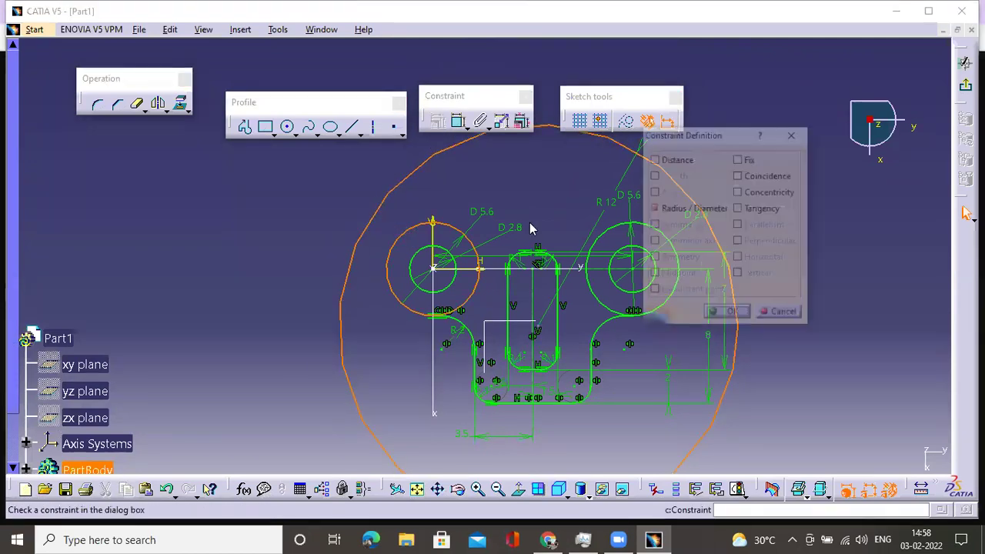
left_click(763, 208)
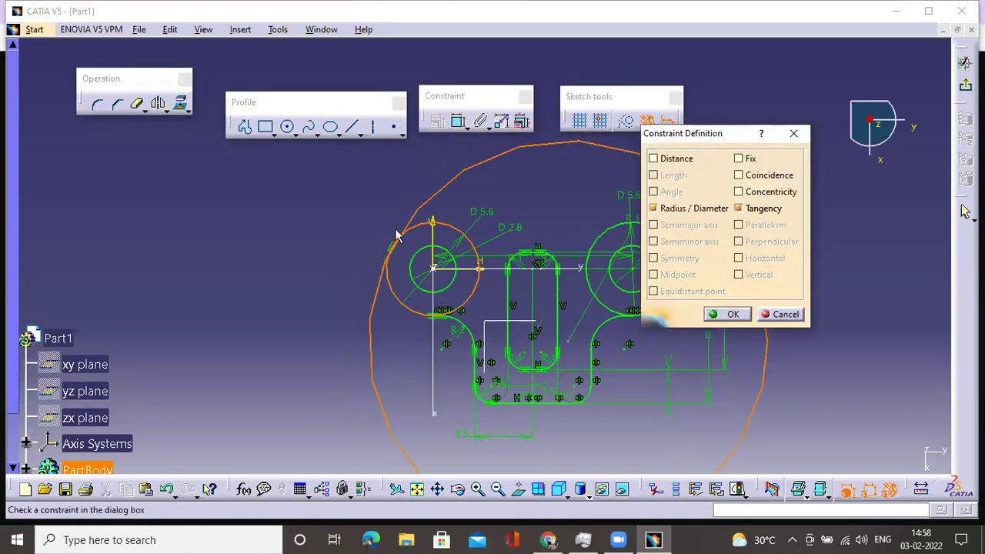
left_click(727, 314)
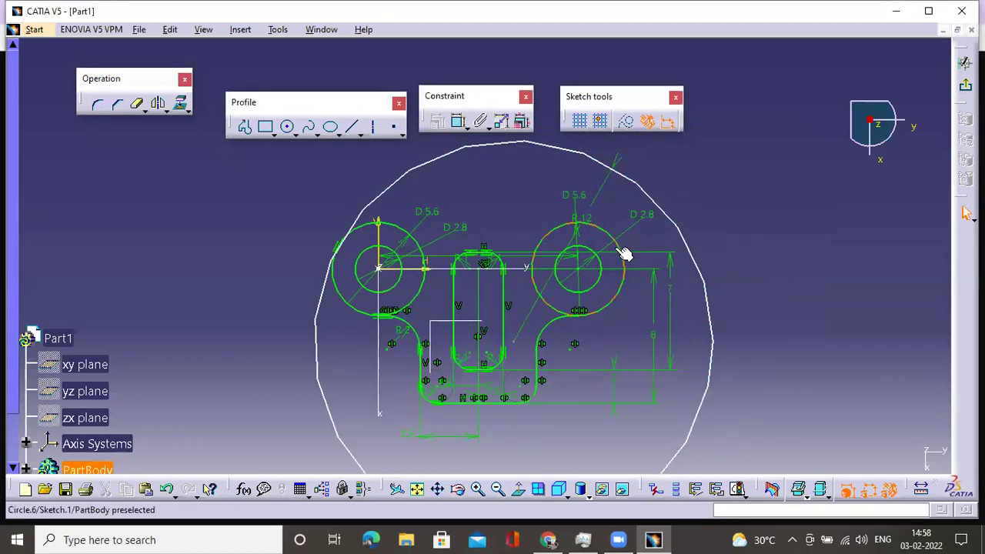
Step: Add a tangency constraint between the R12 circle and the right 5.6 mm circle
left_click(640, 196)
left_click(618, 241, "ctrl")
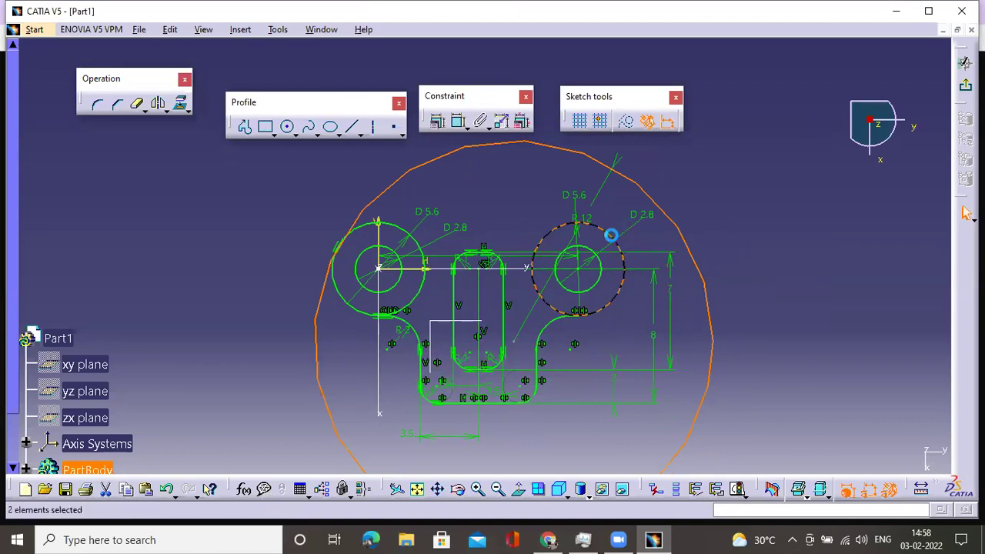
left_click(438, 124)
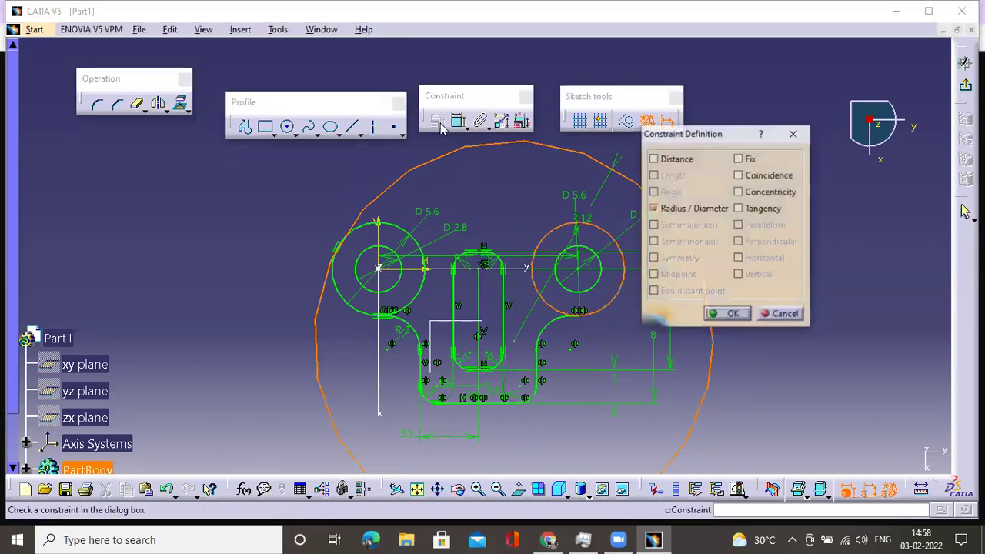
left_click(753, 212)
left_click(723, 314)
Step: Trim away the lower part of the R12 circle with Quick Trim, keeping only the upper arc between the two 5.6 mm circles
mouse_move(703, 346)
middle_mouse_down()
mouse_move(785, 295)
mouse_move(831, 289)
middle_mouse_up()
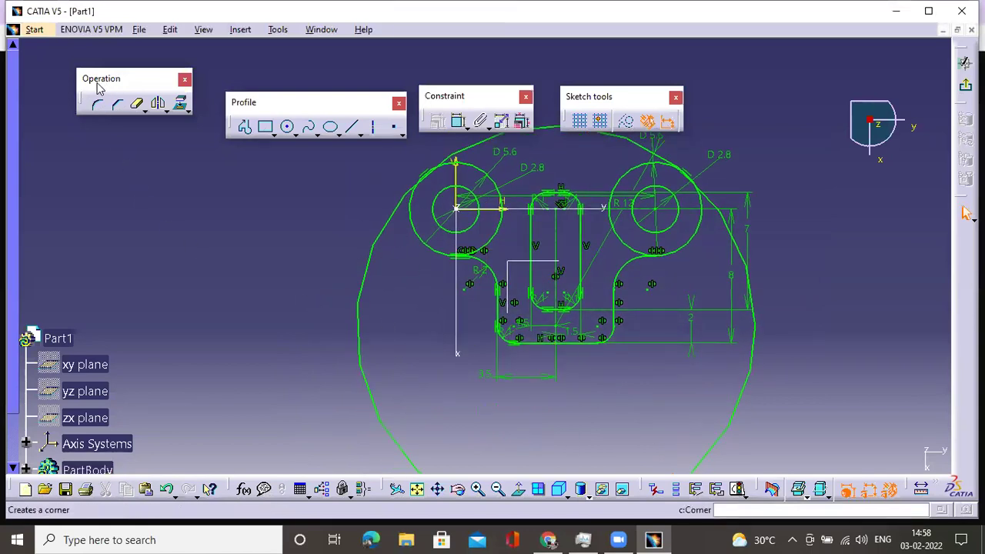
left_click(145, 110)
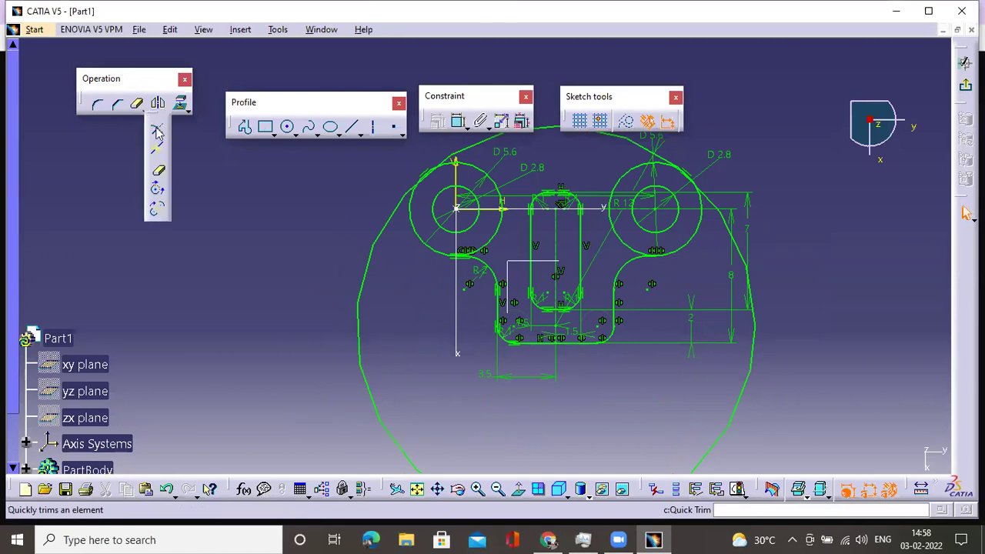
left_click(160, 172)
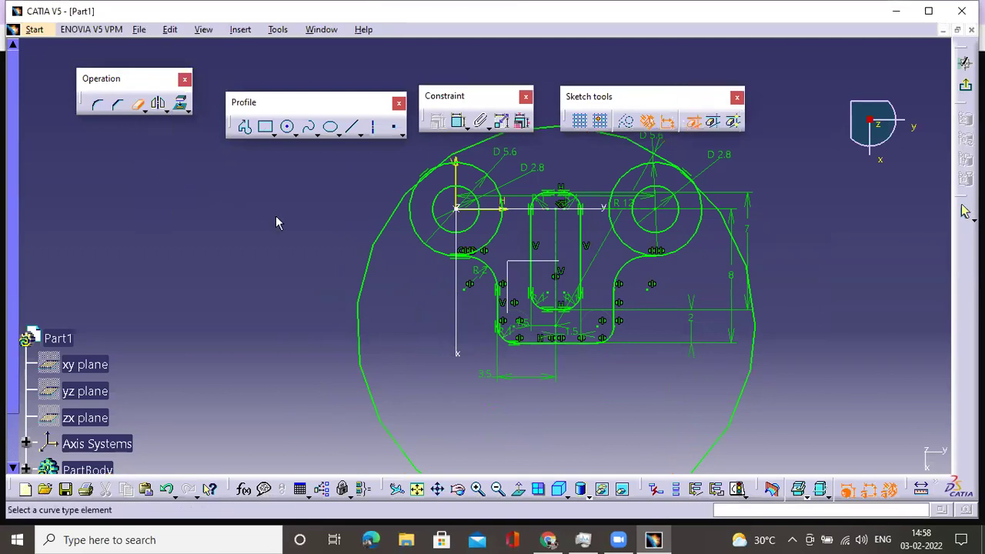
left_click(401, 206)
middle_click_drag(689, 184, 571, 209)
middle_click_drag(478, 240, 478, 240)
left_click(515, 275)
mouse_move(516, 275)
middle_mouse_down()
mouse_move(646, 264)
mouse_move(479, 204)
mouse_move(442, 222)
mouse_move(540, 236)
mouse_move(544, 255)
middle_mouse_up()
left_click(543, 255)
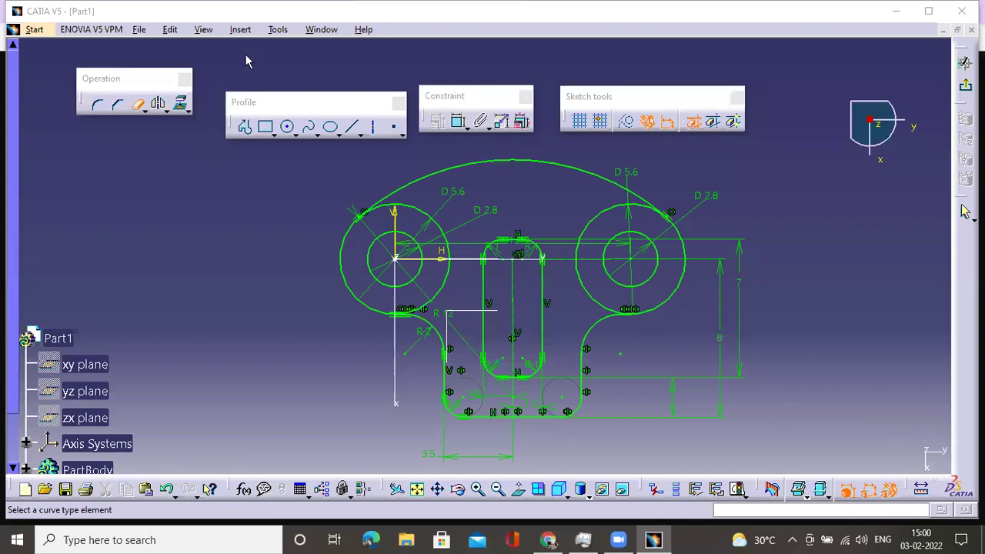
Step: Change the default length unit to Inch in the Parameters and Measure options and inspect the sketch dimensions
left_click(278, 31)
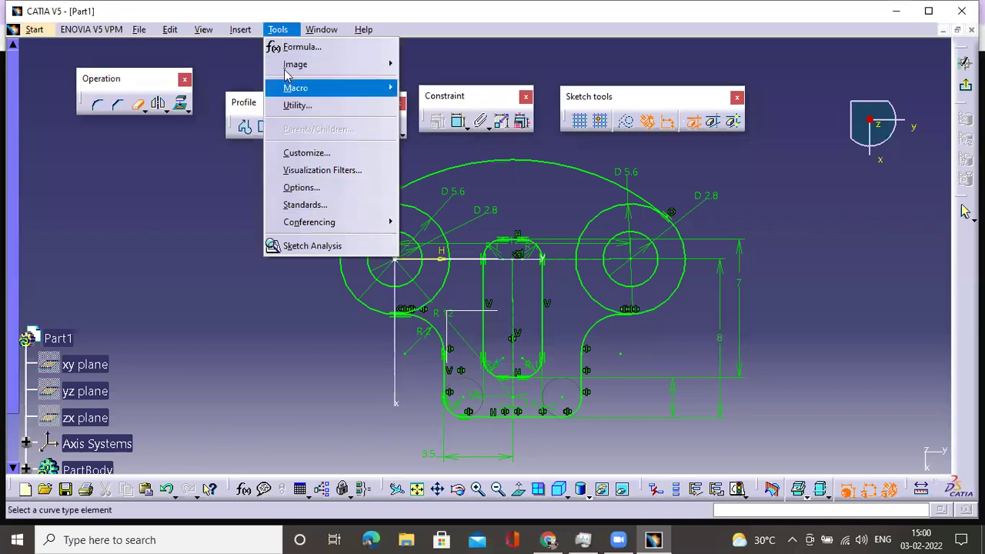
left_click(328, 189)
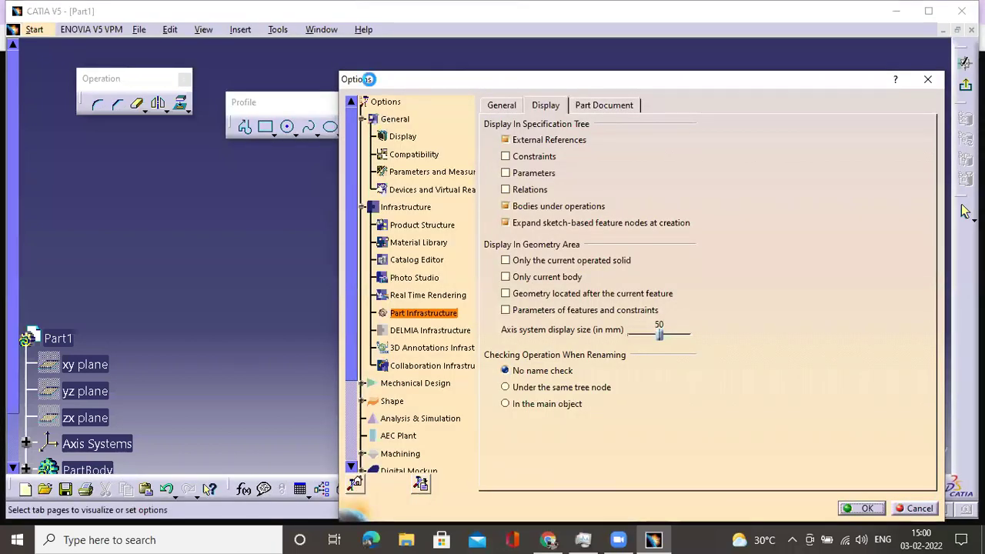
left_click_drag(368, 79, 280, 45)
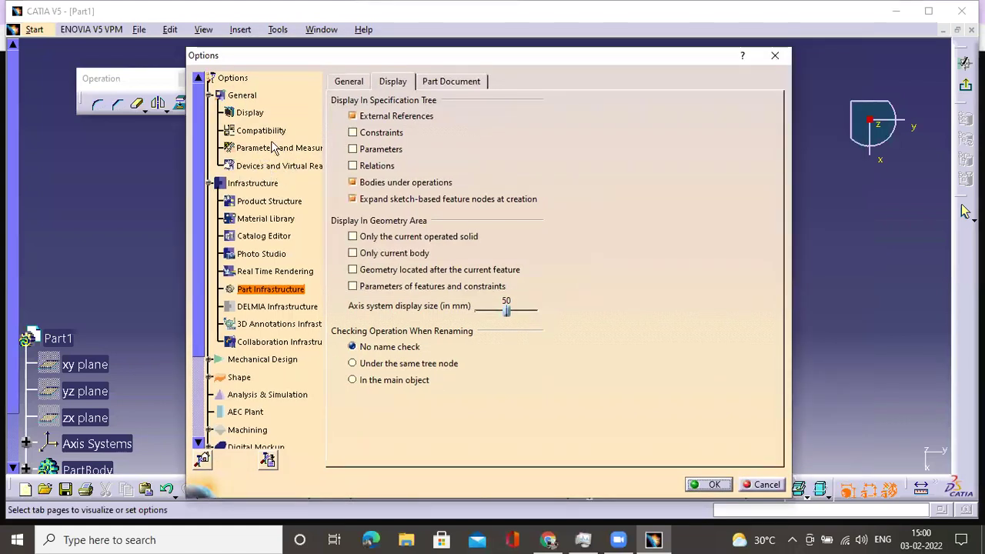
left_click(275, 148)
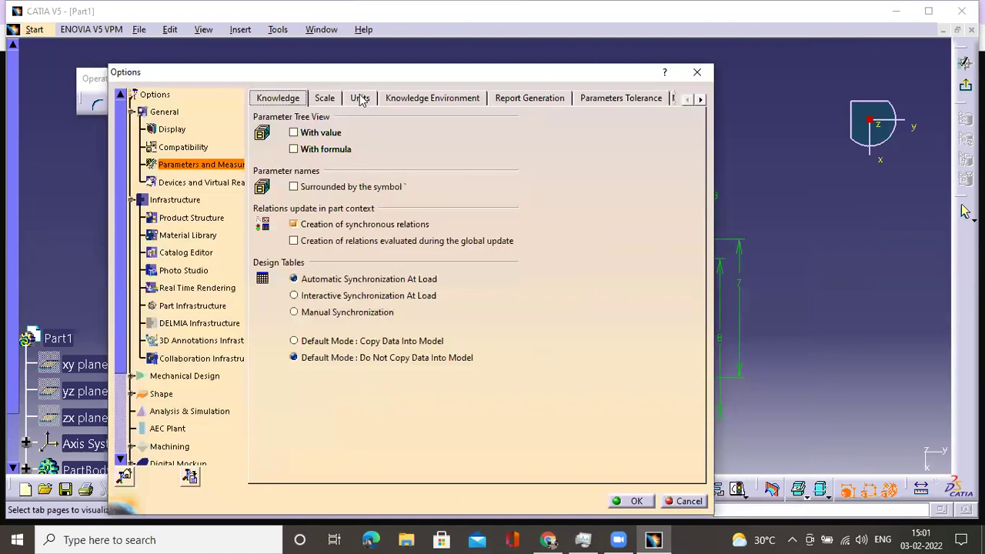
left_click(360, 100)
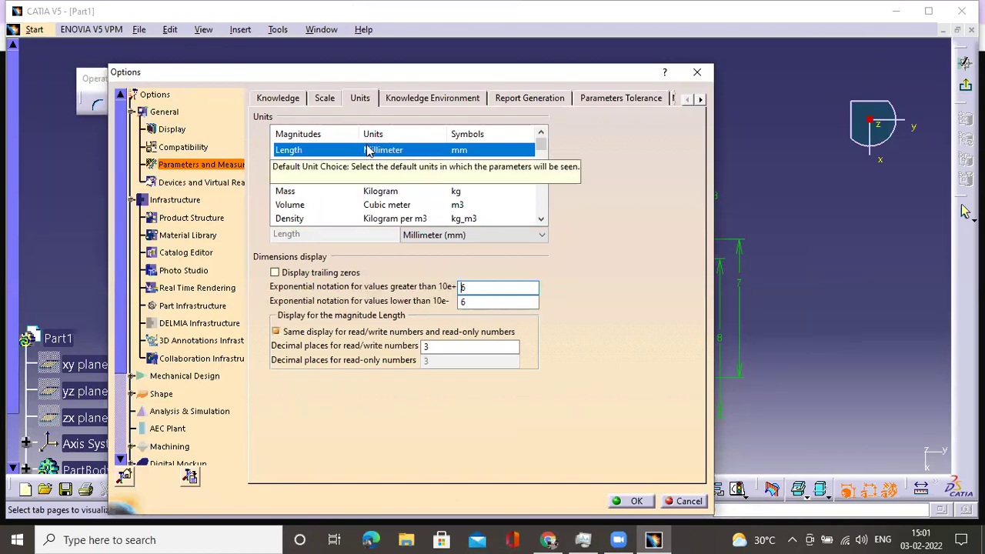
left_click(427, 234)
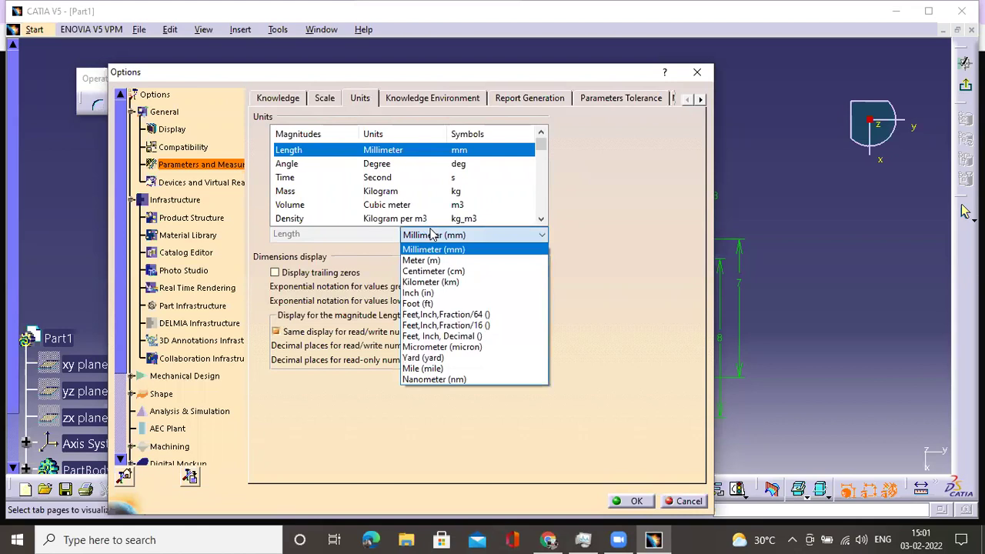
left_click(440, 293)
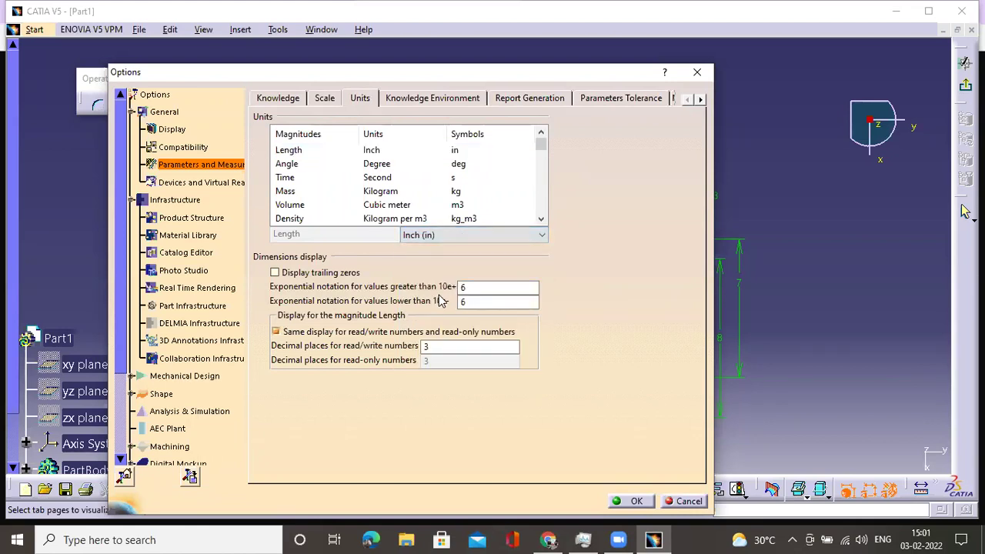
left_click(620, 500)
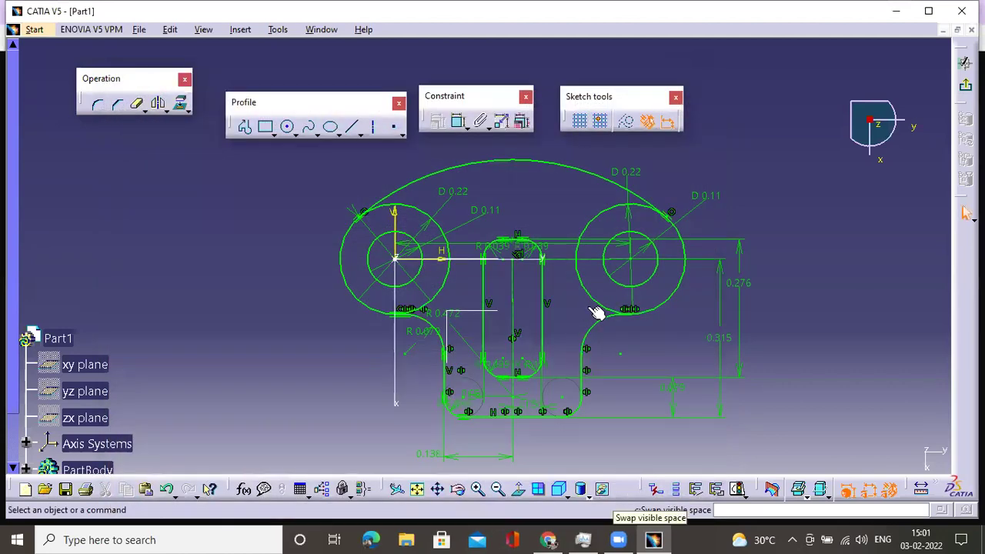
mouse_move(663, 298)
middle_mouse_down()
mouse_move(585, 277)
mouse_move(505, 222)
mouse_move(544, 260)
mouse_move(590, 282)
mouse_move(576, 295)
middle_mouse_up()
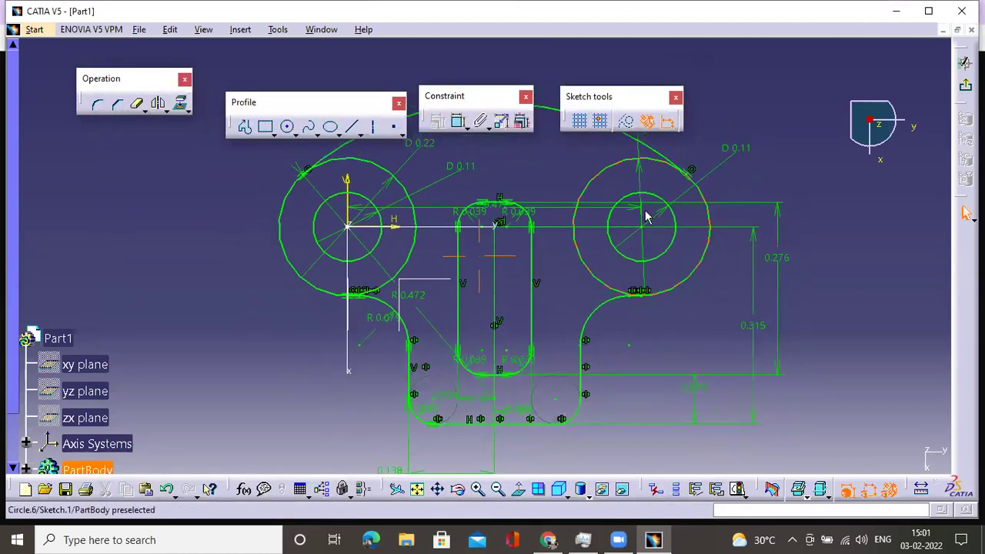
middle_click_drag(647, 213, 777, 331)
middle_click_drag(599, 419, 602, 335)
scroll(602, 336, "up", 1)
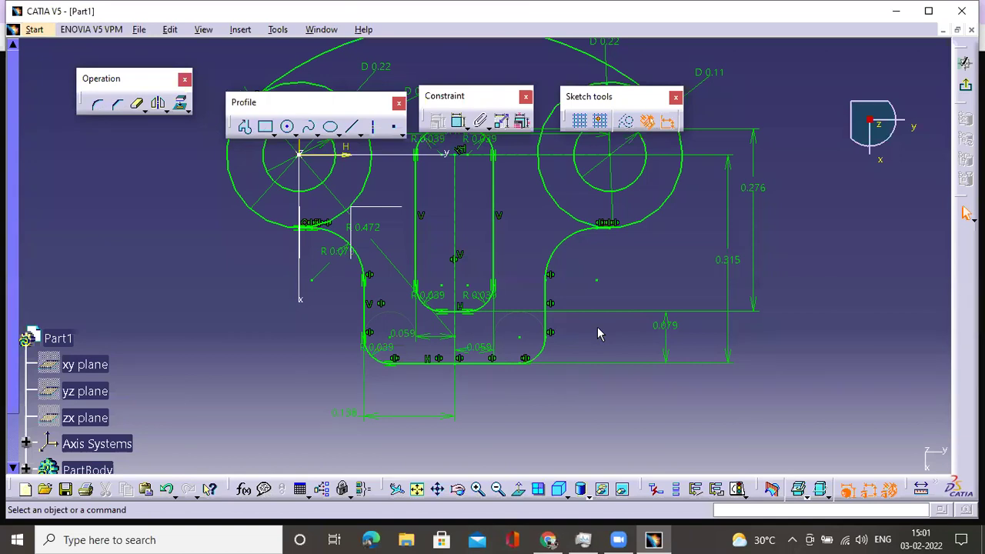
Step: Set the default length unit back to Millimeter in the Parameters and Measure options
left_click(278, 29)
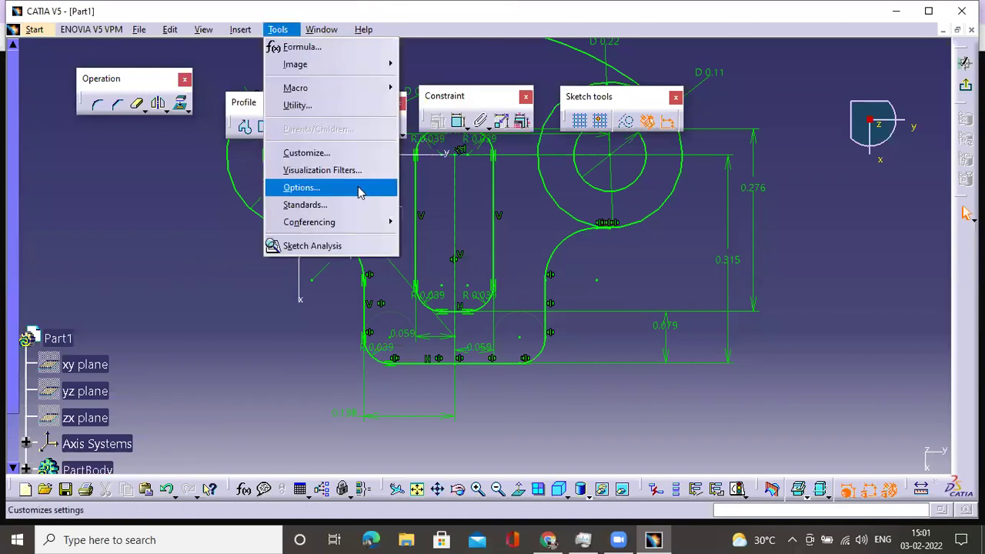
left_click(359, 191)
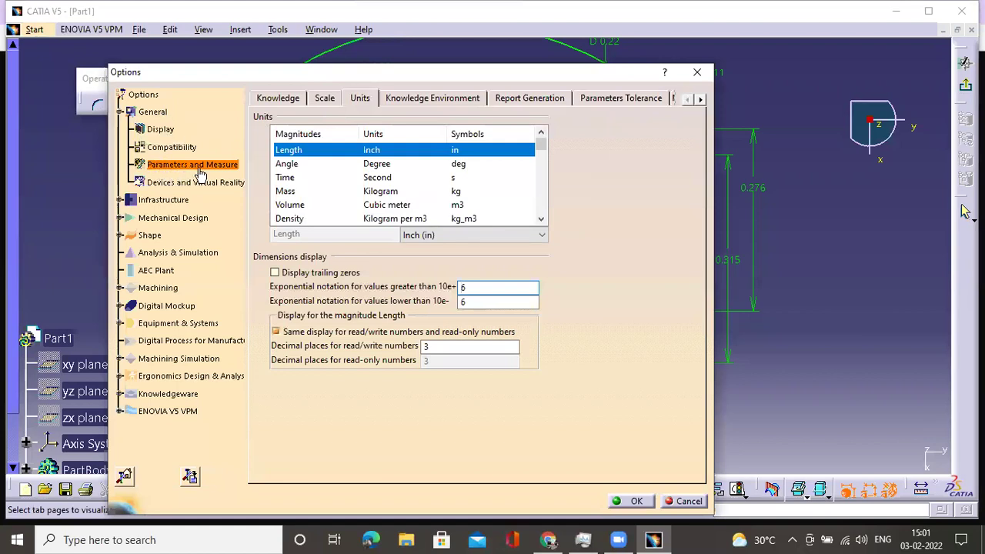
left_click(355, 99)
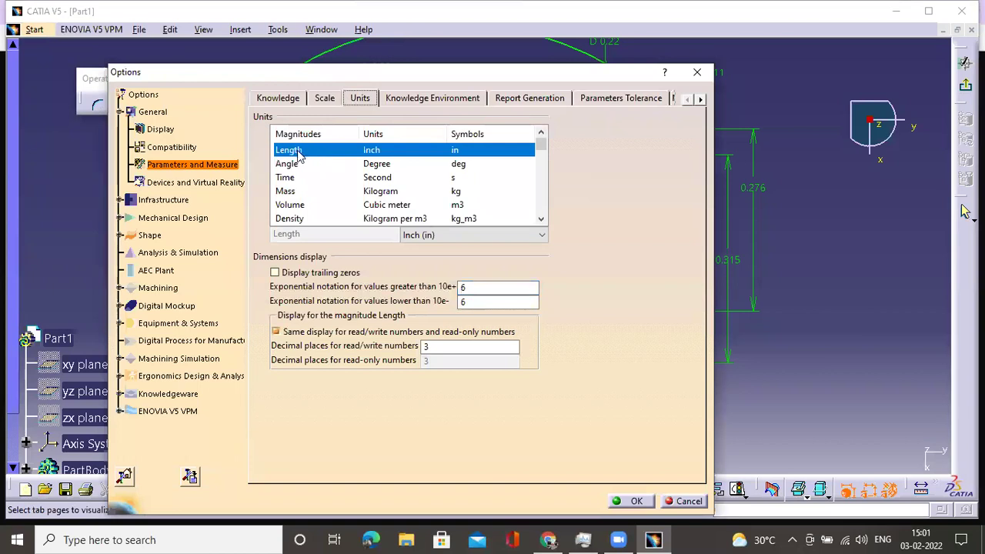
left_click(421, 235)
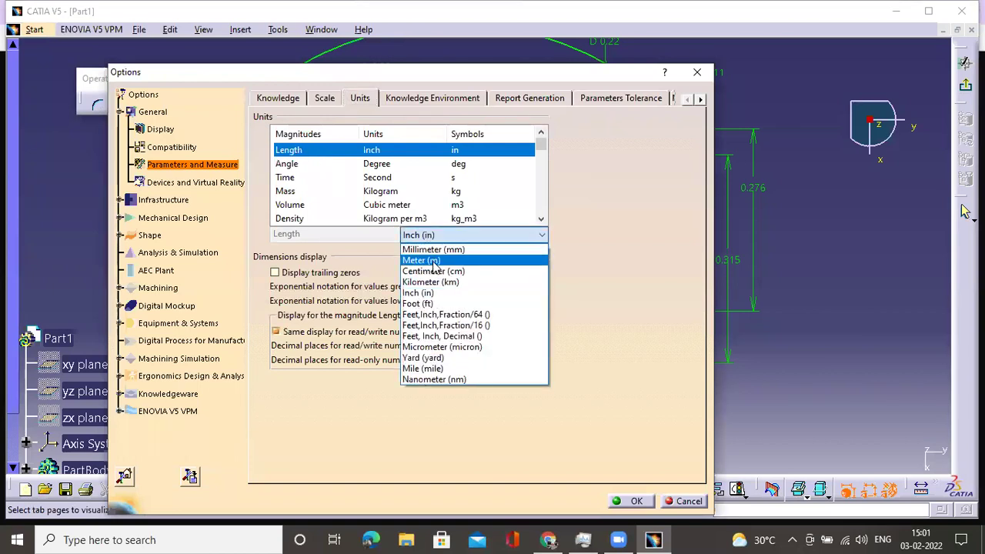
left_click(421, 261)
left_click(443, 235)
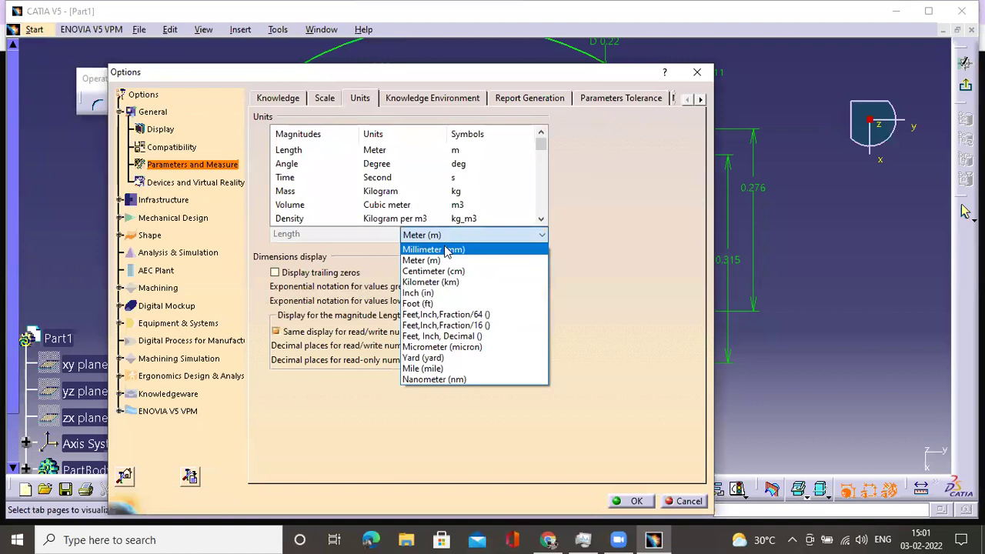
left_click(445, 251)
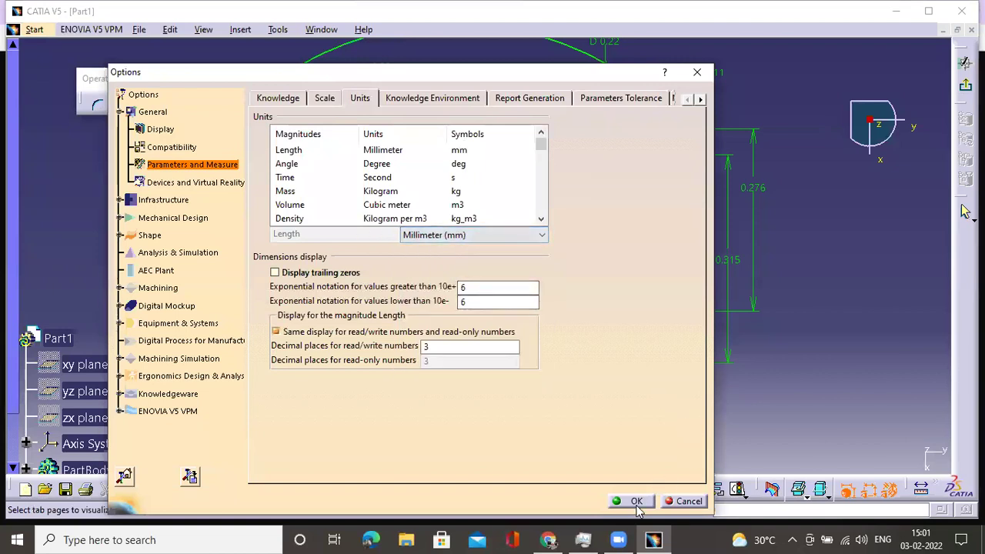
left_click(632, 501)
Step: Delete the R12 arc spanning the two 5.6 mm circles
mouse_move(587, 280)
middle_mouse_down()
mouse_move(602, 357)
mouse_move(620, 345)
middle_mouse_up()
mouse_move(522, 285)
middle_mouse_down("ctrl")
mouse_move(612, 8)
mouse_move(629, 7)
middle_mouse_up("ctrl")
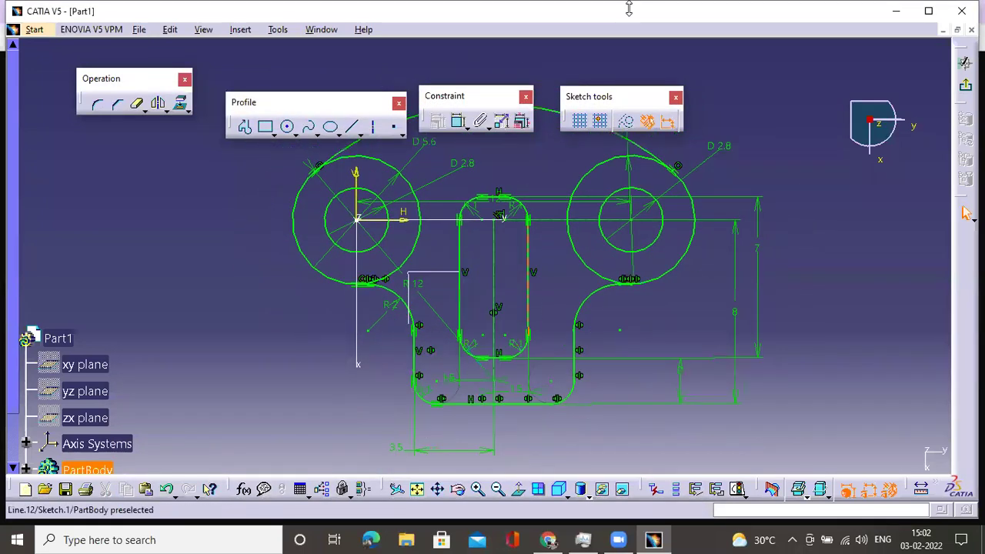
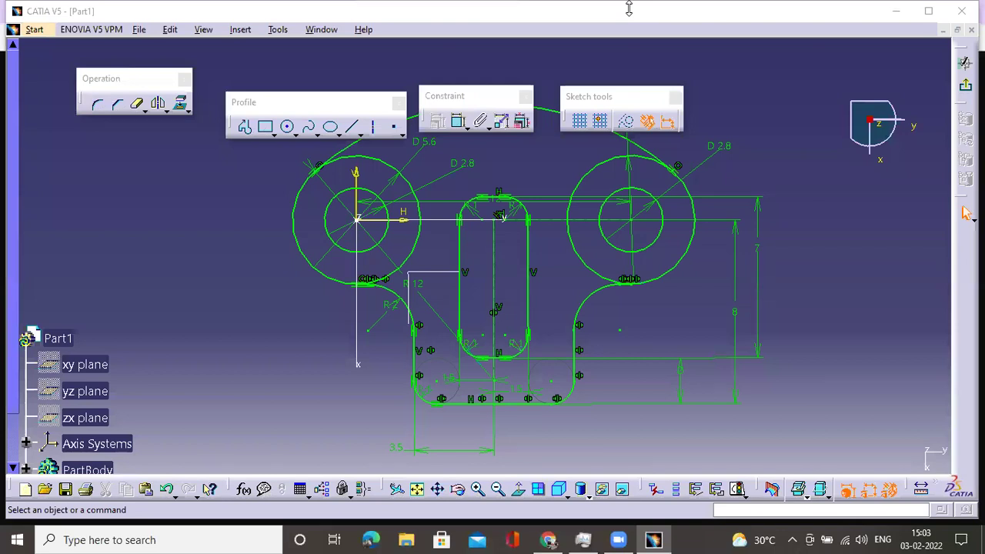
mouse_move(517, 275)
middle_mouse_down()
mouse_move(497, 305)
mouse_move(503, 405)
middle_mouse_up()
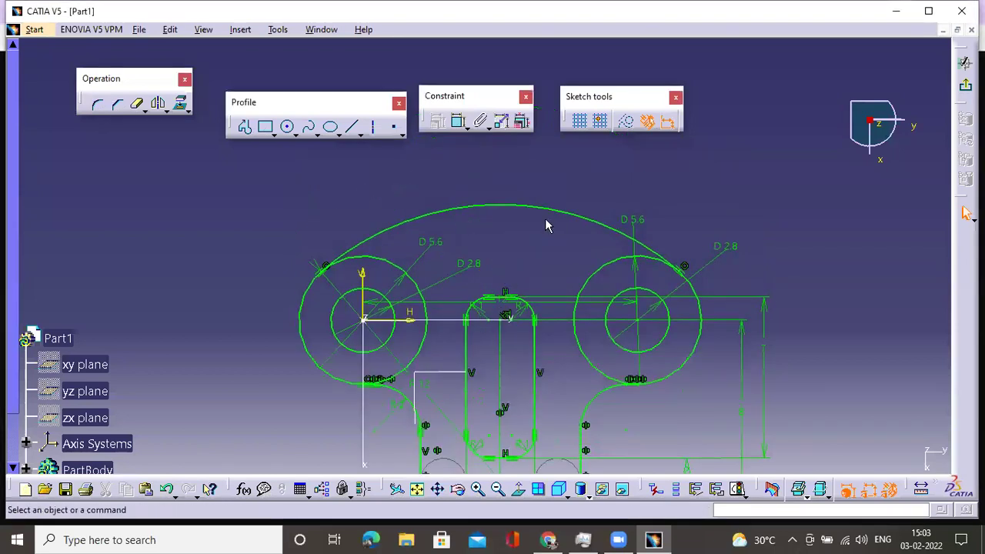
left_click(500, 208)
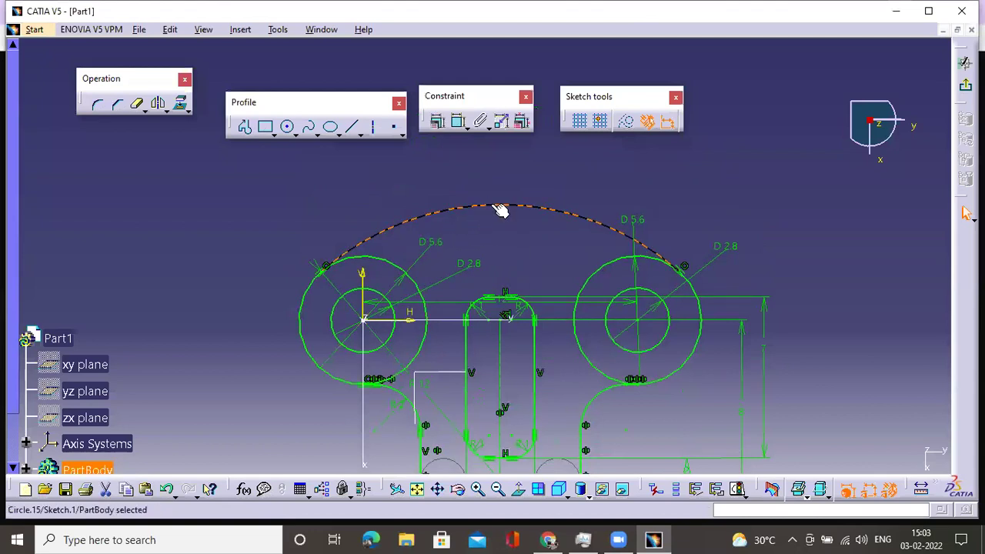
key("Delete")
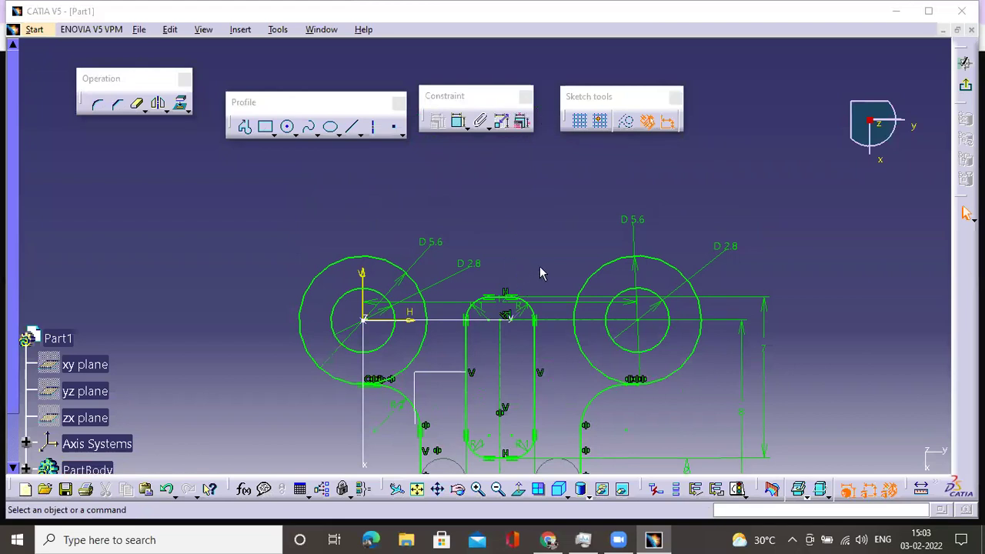
Step: Draw a circle of about 14 mm radius centred just above the central slot, enclosing both 5.6 mm circles
middle_click_drag(540, 271, 520, 285)
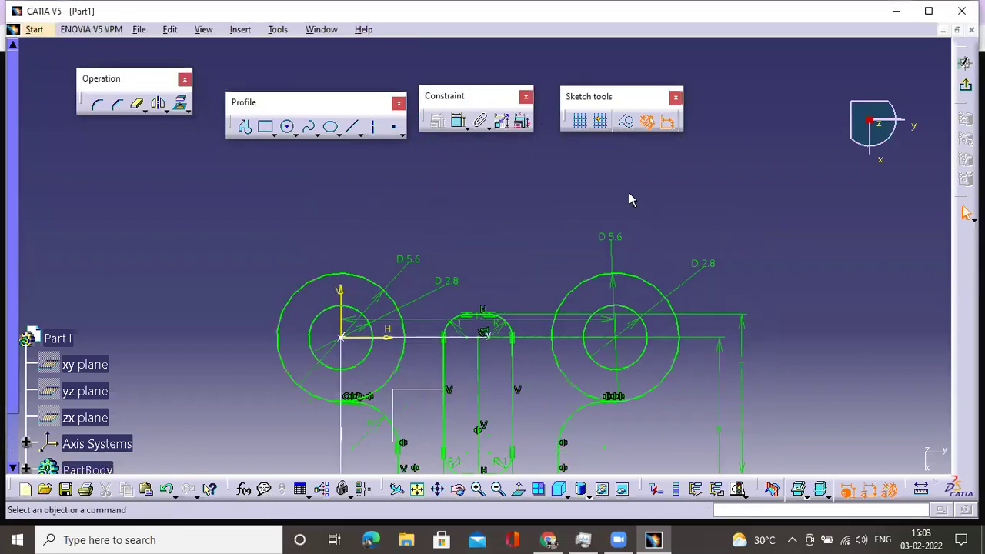
left_click(289, 131)
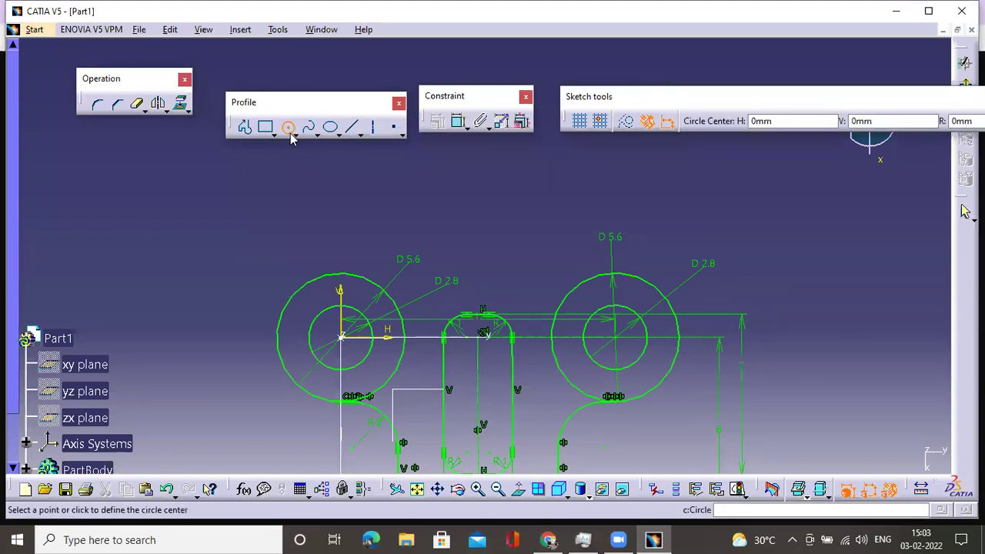
left_click(526, 299)
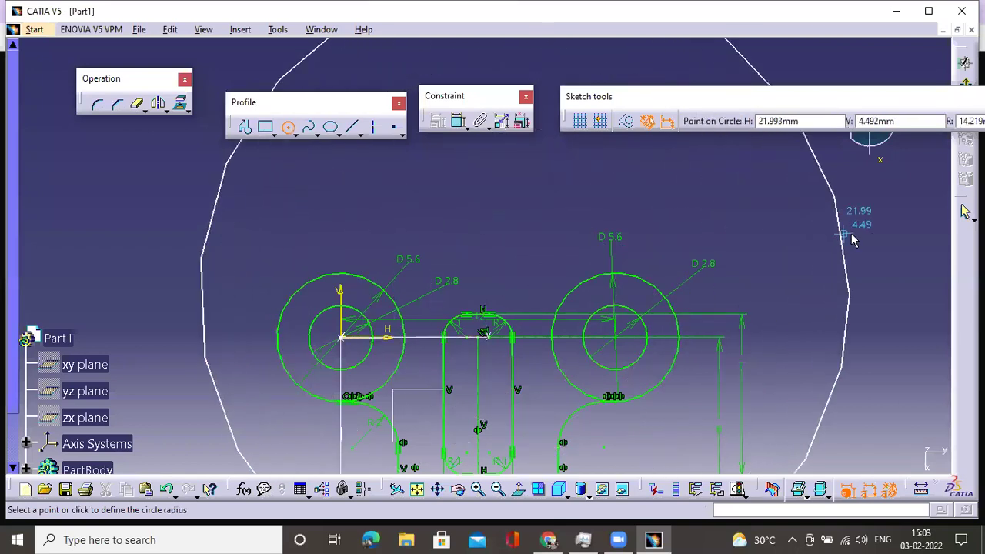
left_click(851, 235)
mouse_move(686, 264)
middle_mouse_down()
mouse_move(497, 176)
mouse_move(490, 233)
middle_mouse_up()
Step: Dimension the radius of the new large circle and set it to 12 mm
left_click(457, 123)
middle_click_drag(457, 127, 469, 214)
left_click(578, 169)
left_click(570, 170)
double_click(556, 163)
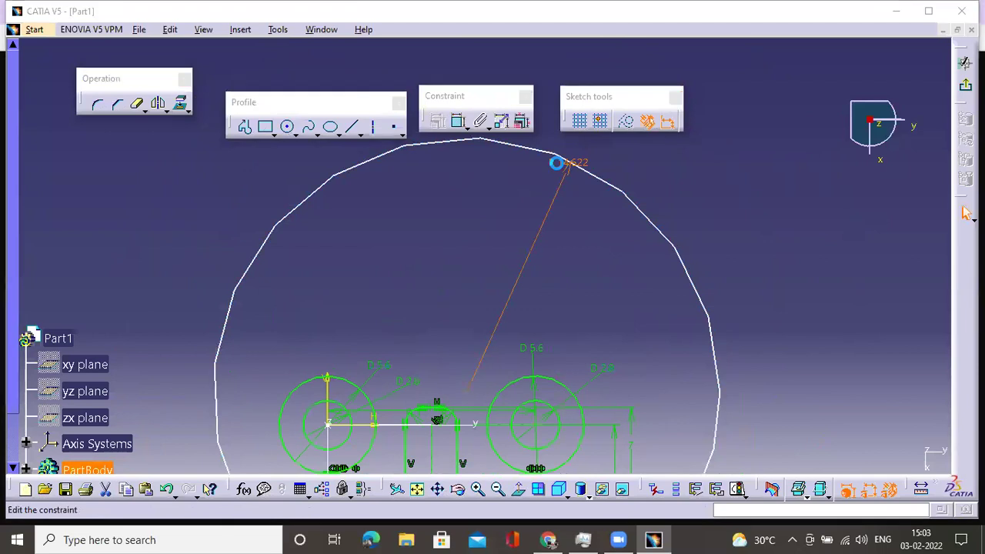
type("12")
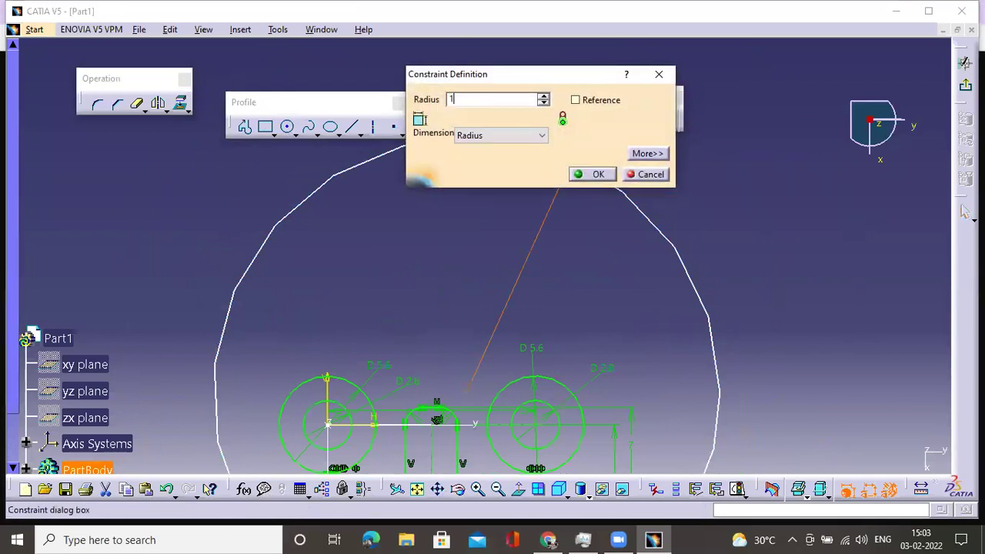
key("Return")
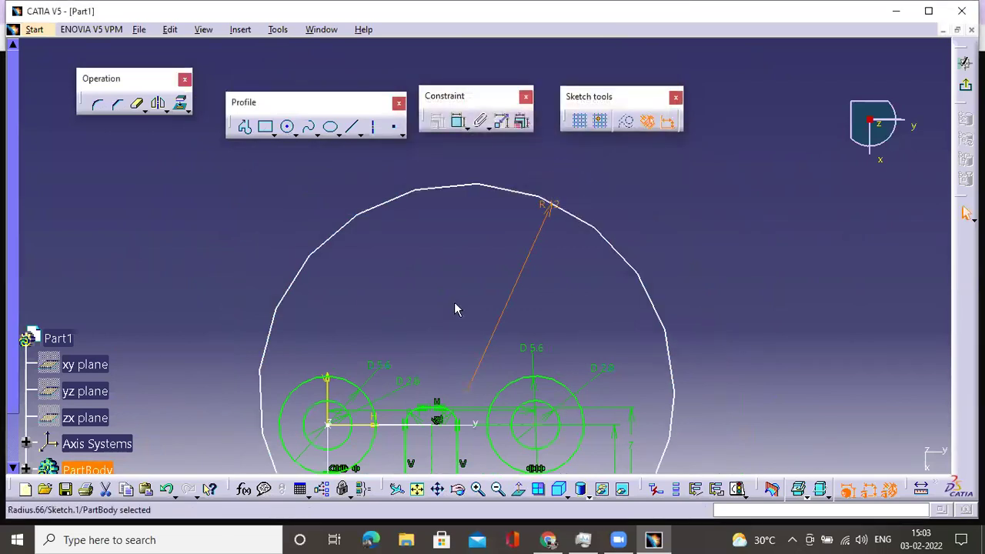
left_click(455, 308)
Step: Constrain the R12 circle to be tangent to the 5.6 mm circle at the sketch origin
middle_click_drag(439, 334, 512, 251)
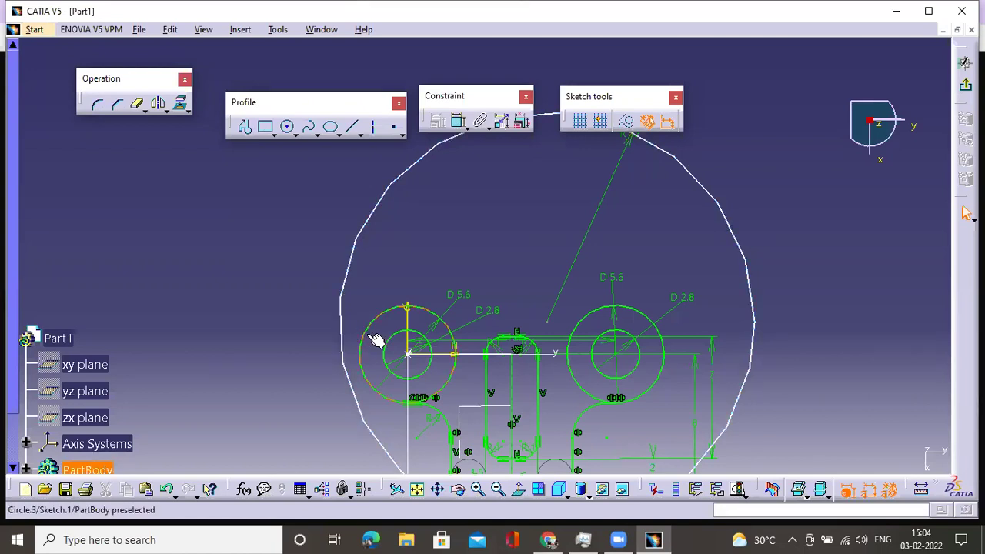
left_click(343, 301)
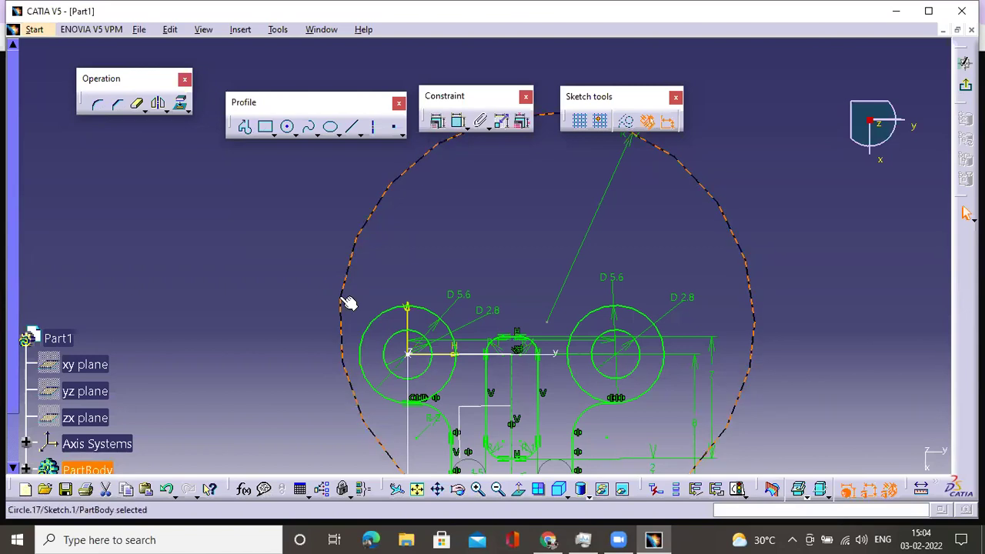
left_click(375, 333, "ctrl")
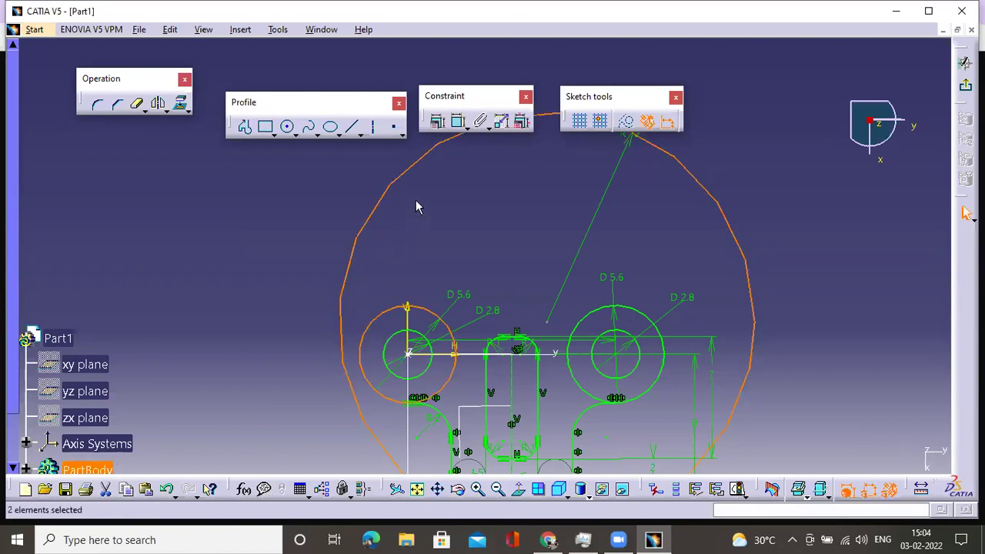
left_click(438, 124)
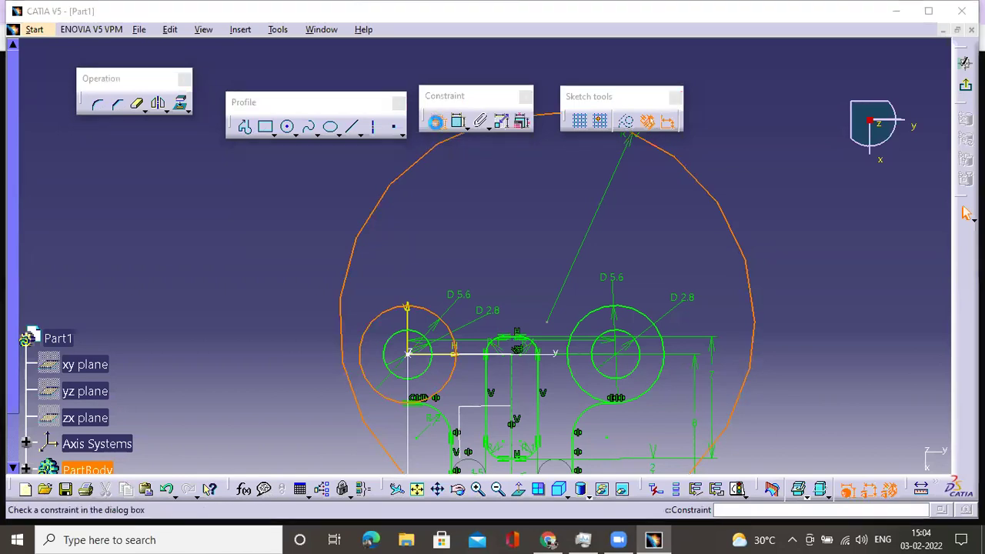
left_click(762, 210)
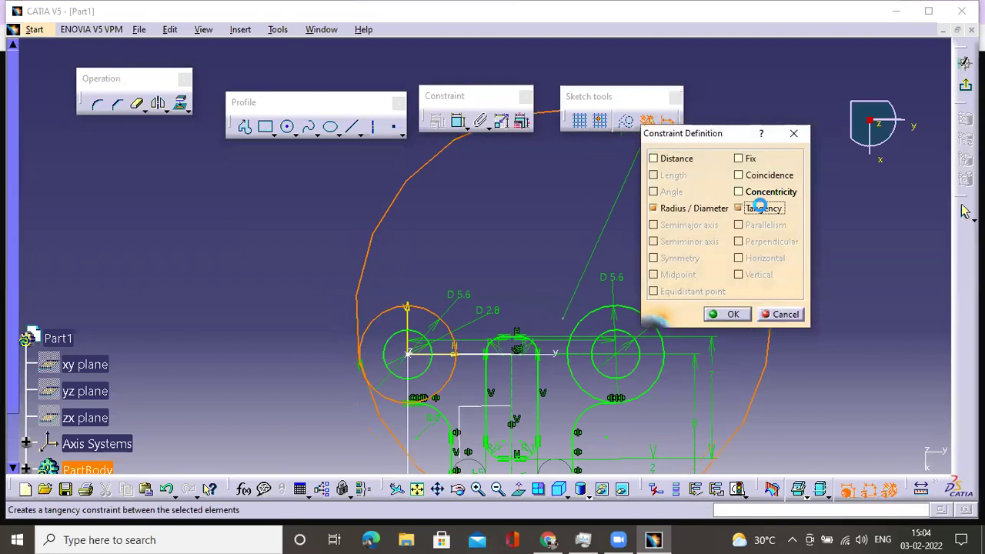
left_click(732, 314)
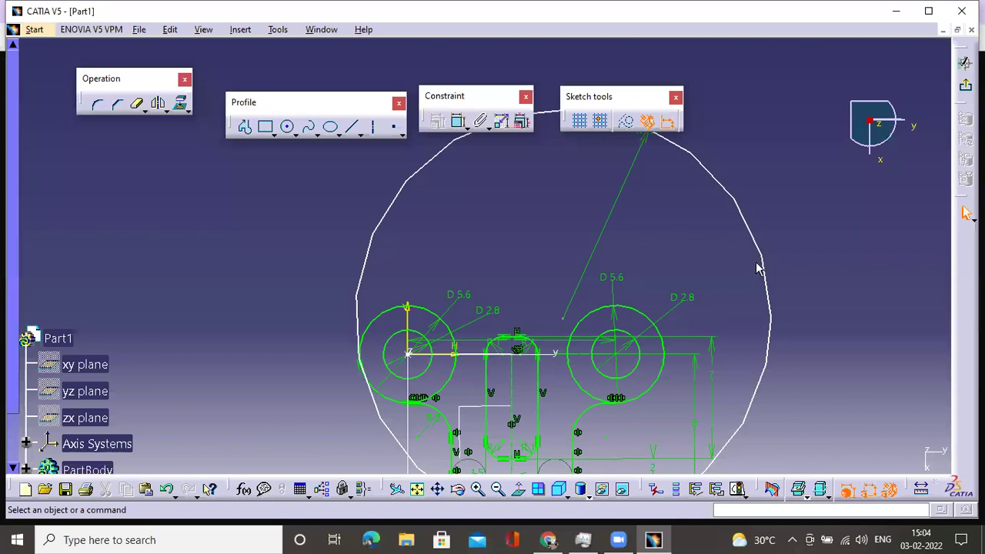
Step: Try to make the R12 circle tangent to the 5.6 mm circle farther from the origin, then undo that tangency
left_click(759, 260)
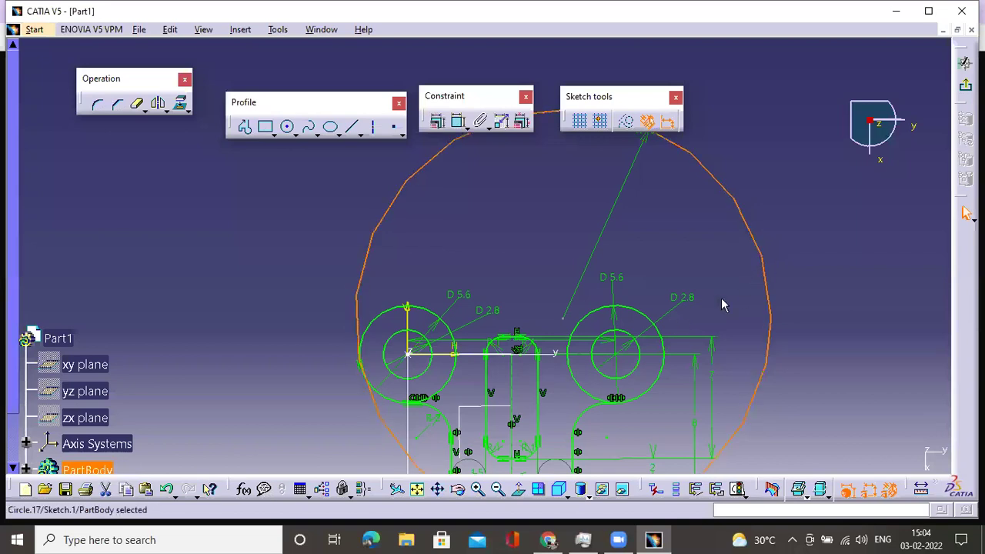
left_click(664, 337, "ctrl")
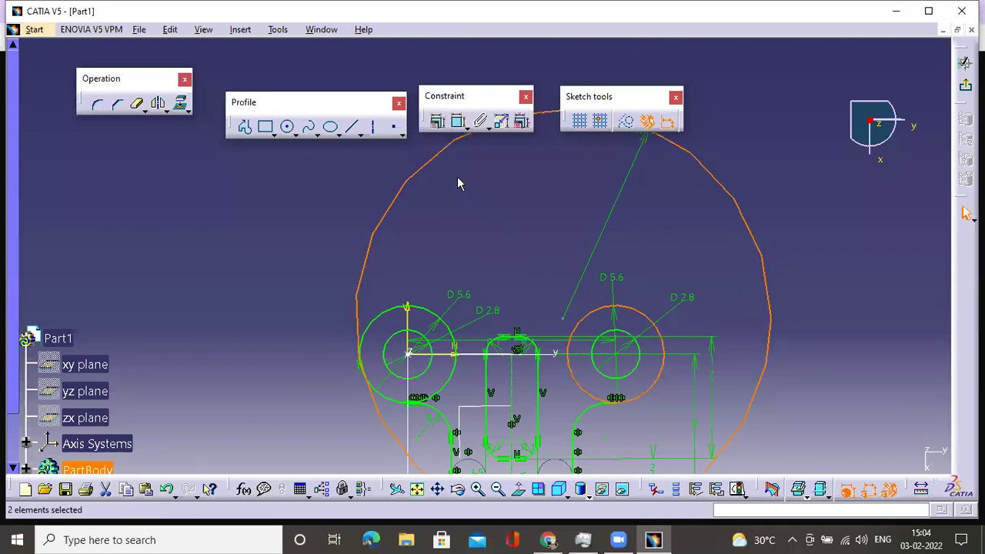
left_click(438, 123)
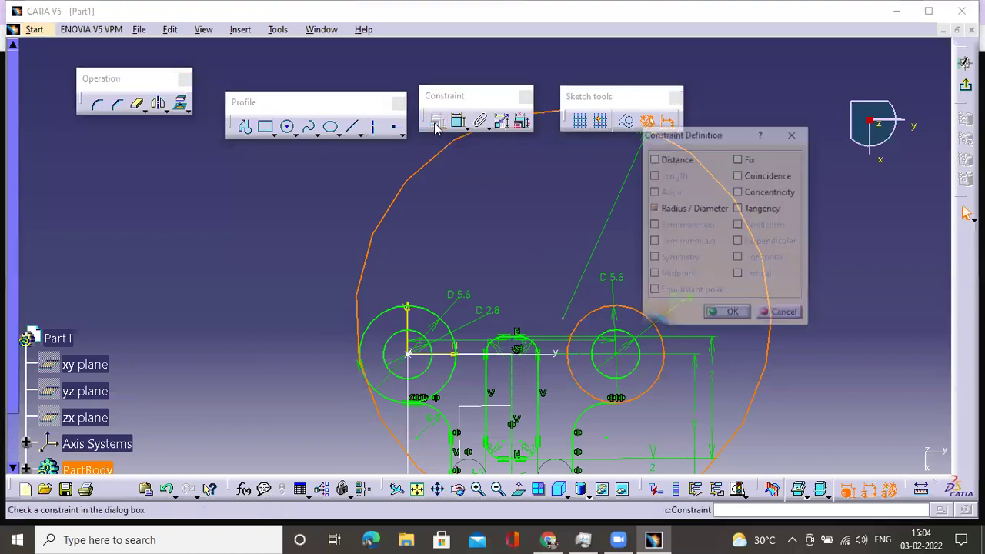
left_click(750, 208)
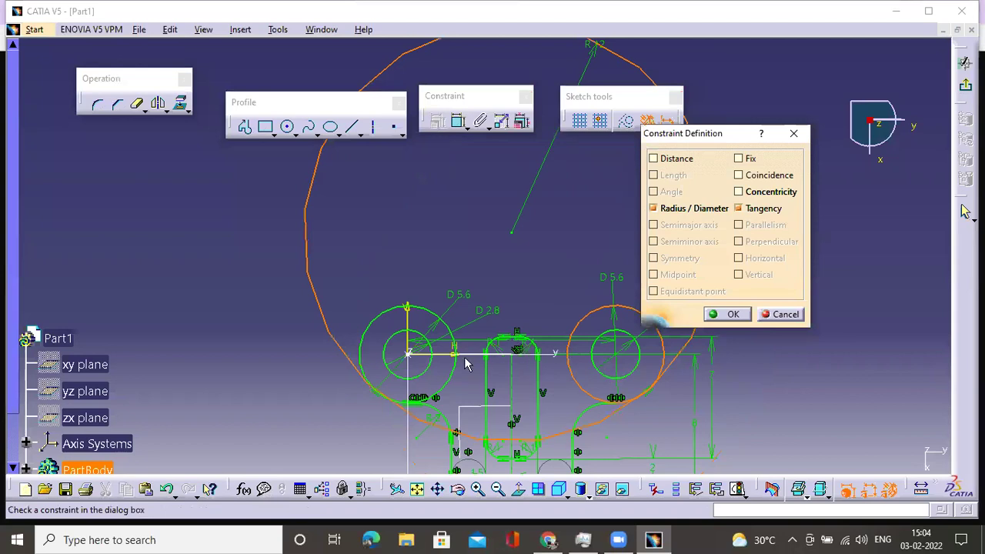
left_click(727, 314)
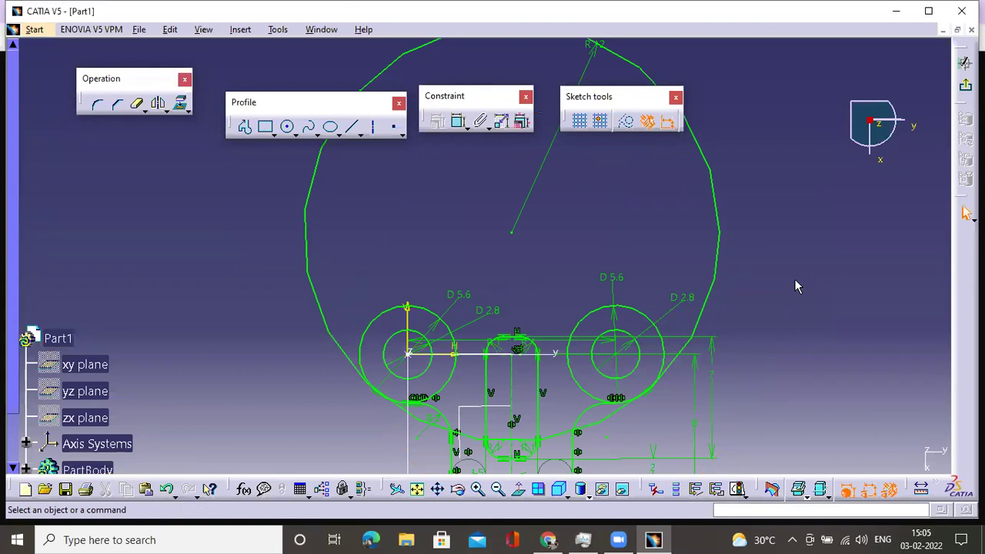
left_click_drag(717, 262, 780, 290)
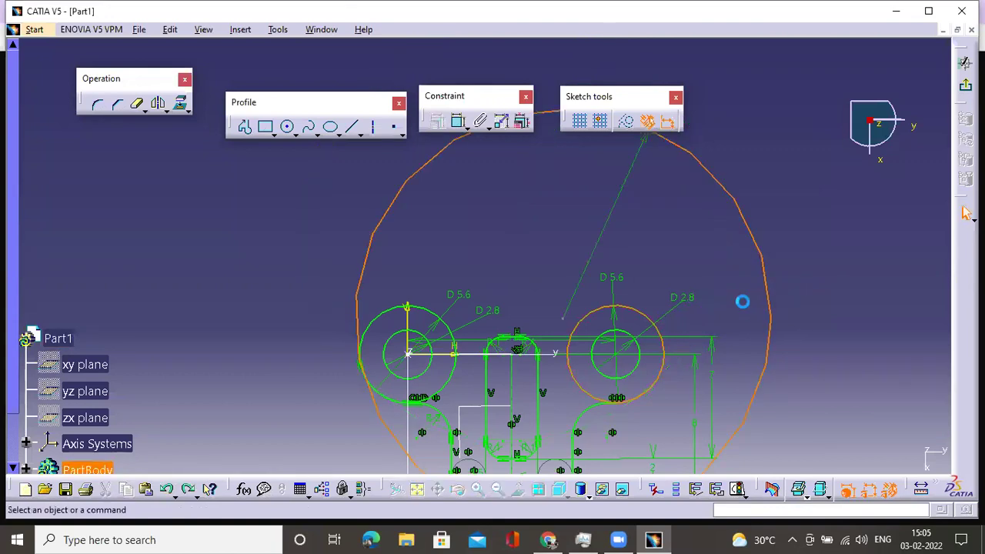
Step: Move the R12 circle downward so its upper arc passes over both 5.6 mm circles
mouse_move(780, 296)
middle_mouse_down()
mouse_move(774, 222)
mouse_move(565, 357)
middle_mouse_up()
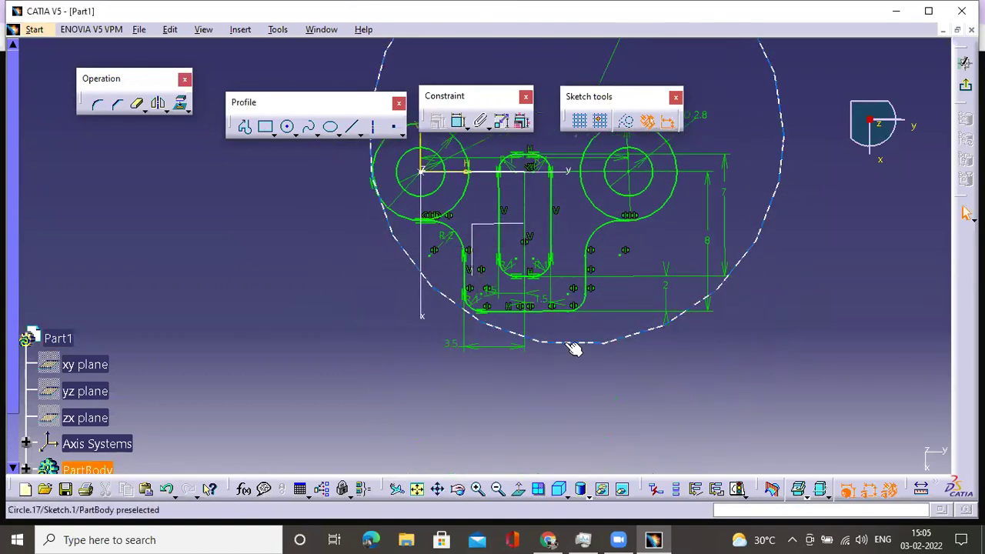
mouse_move(564, 348)
left_mouse_down()
mouse_move(504, 426)
mouse_move(492, 459)
left_mouse_up()
mouse_move(591, 374)
middle_mouse_down()
mouse_move(625, 411)
mouse_move(710, 219)
middle_mouse_up()
left_click(671, 222)
mouse_move(602, 335)
middle_mouse_down()
mouse_move(686, 220)
mouse_move(723, 234)
middle_mouse_up()
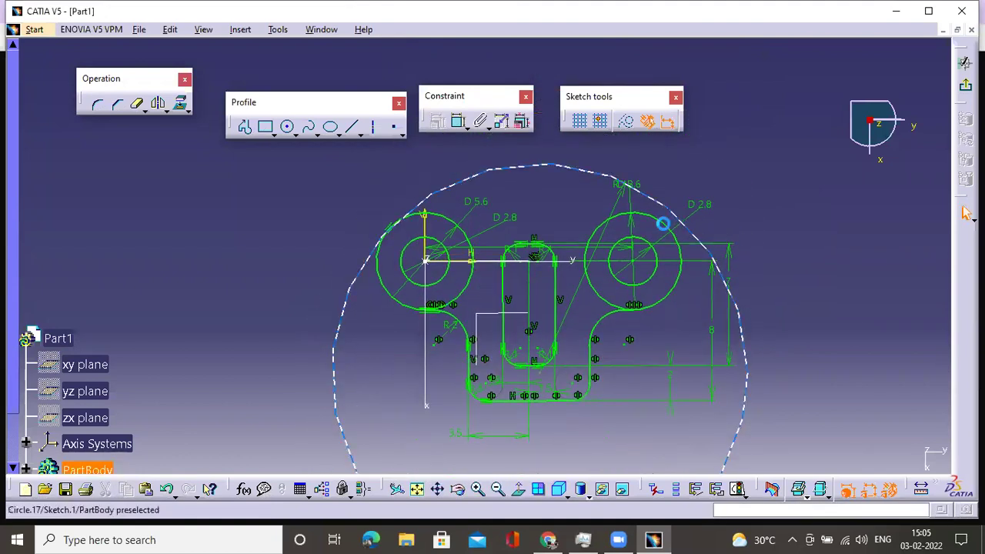
Step: Add a tangency constraint between the repositioned R12 circle and the 5.6 mm circle away from the origin
left_click(677, 218)
left_click(673, 227, "ctrl")
left_click(438, 123)
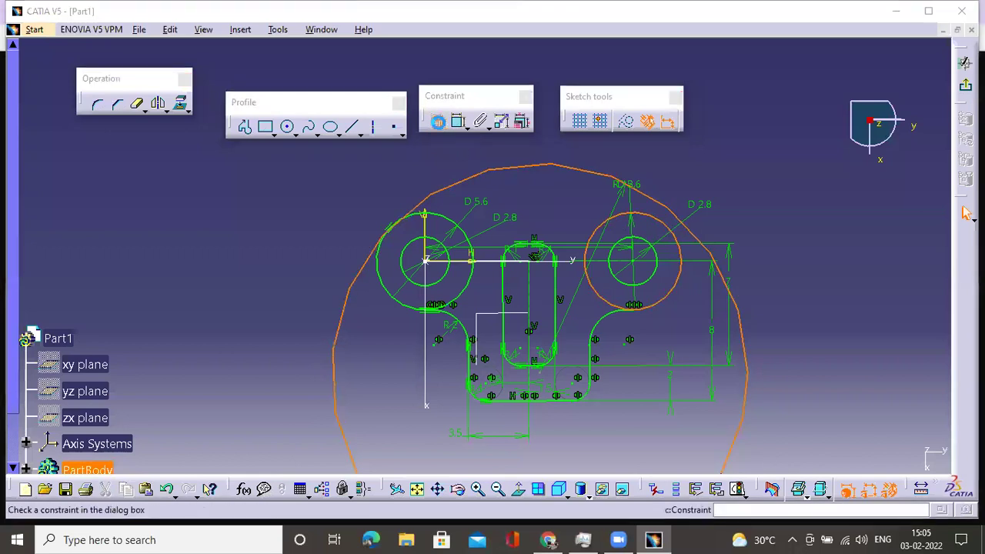
left_click(739, 207)
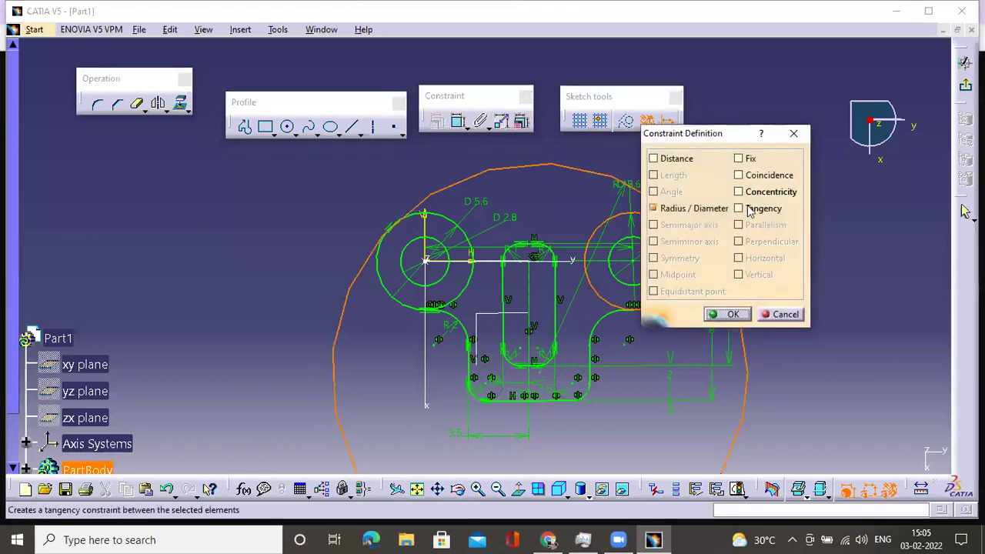
left_click(720, 314)
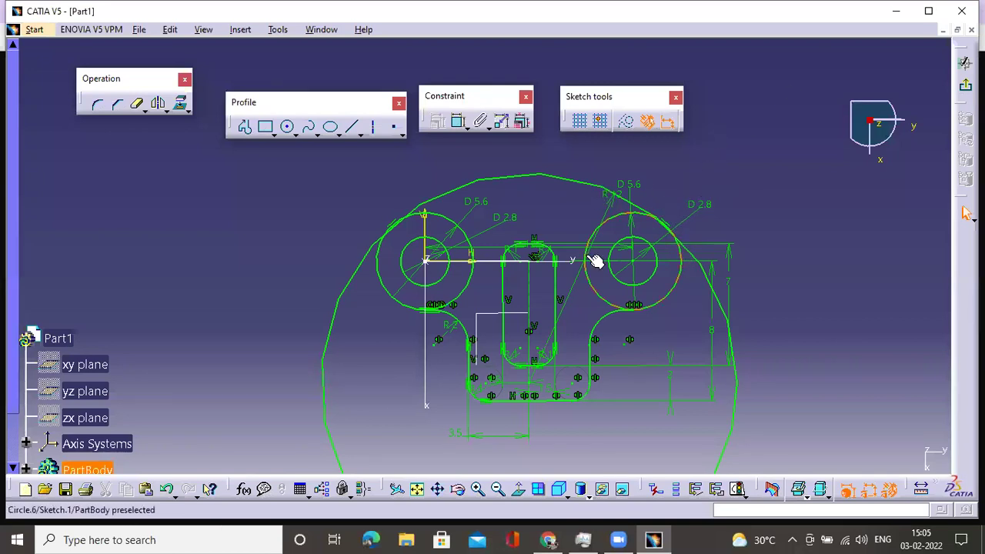
Step: Quick-trim the lower part of the R12 circle, keeping only the upper arc between the two 5.6 mm circles
left_click(136, 105)
left_click(362, 260)
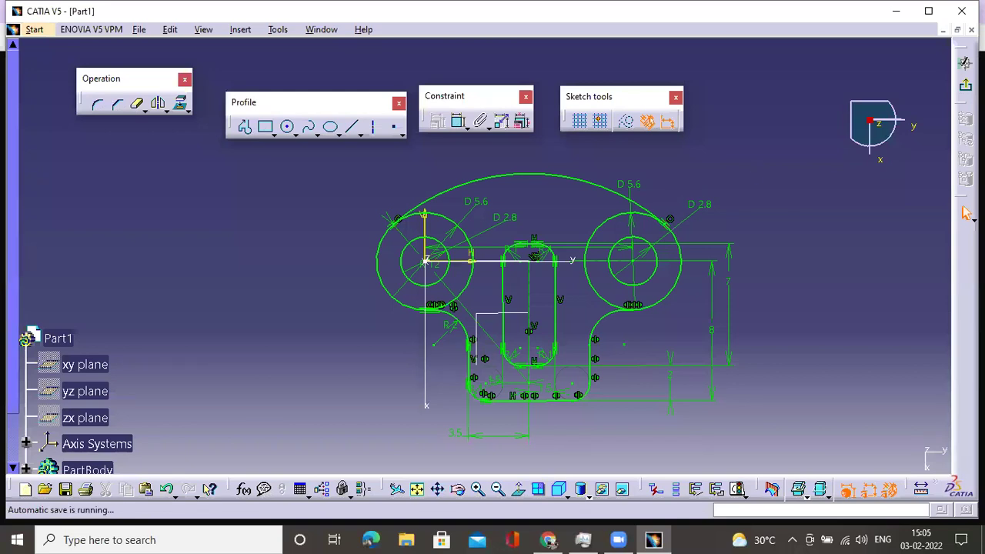
Step: Maximize the program window, exit the sketch to the 3D part view and deselect the sketch
left_click(929, 11)
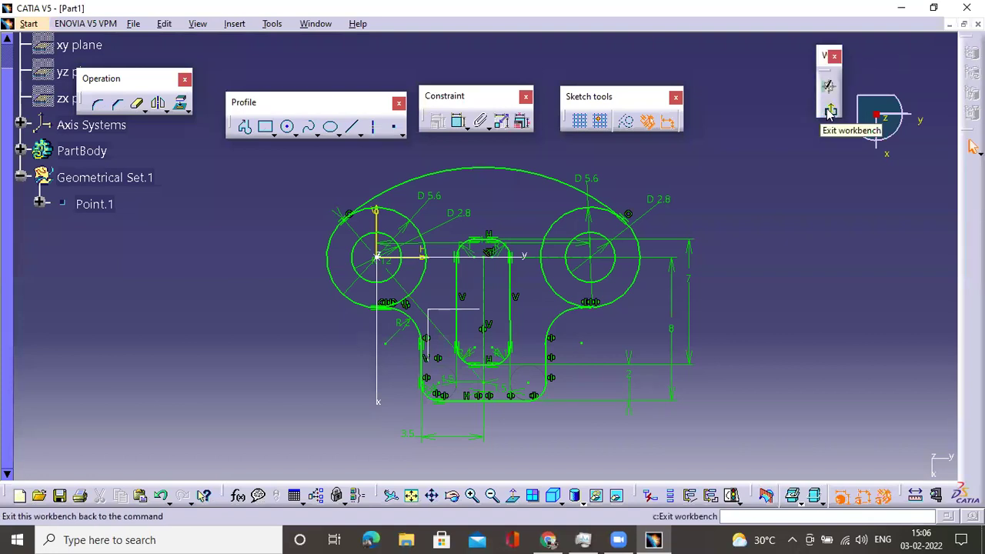
left_click(829, 111)
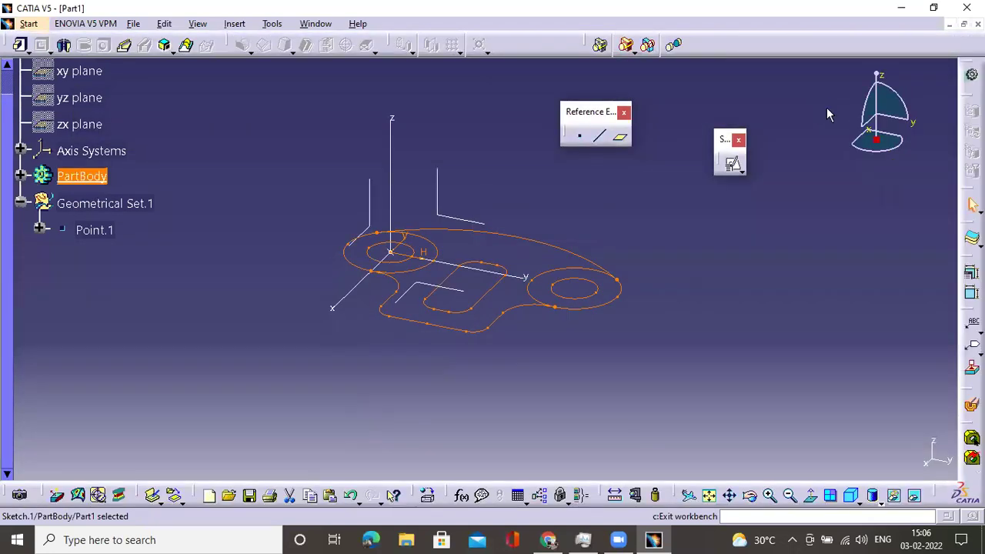
left_click(664, 264)
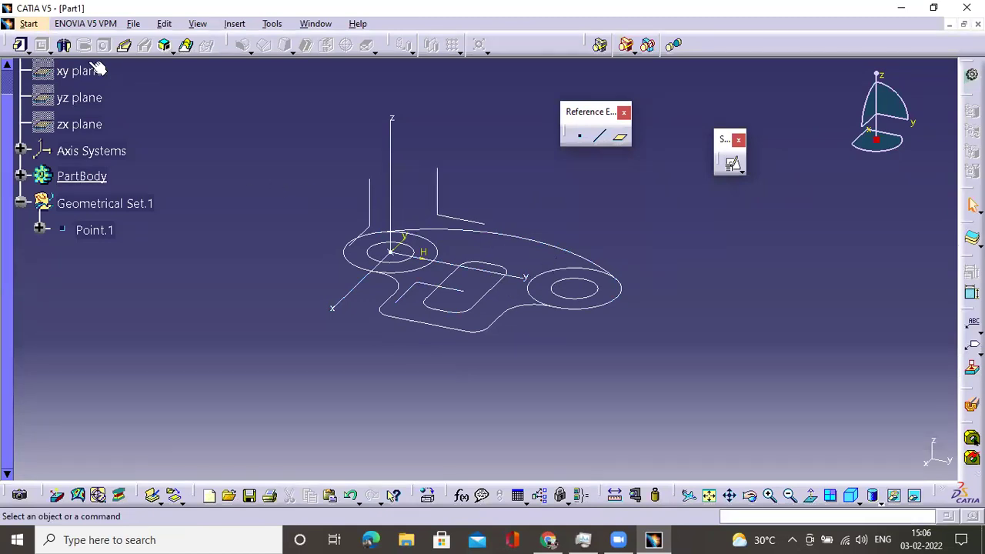
Step: Open the toolbar customization settings, look at the option for restoring toolbar positions and close them without changes
left_click(235, 24)
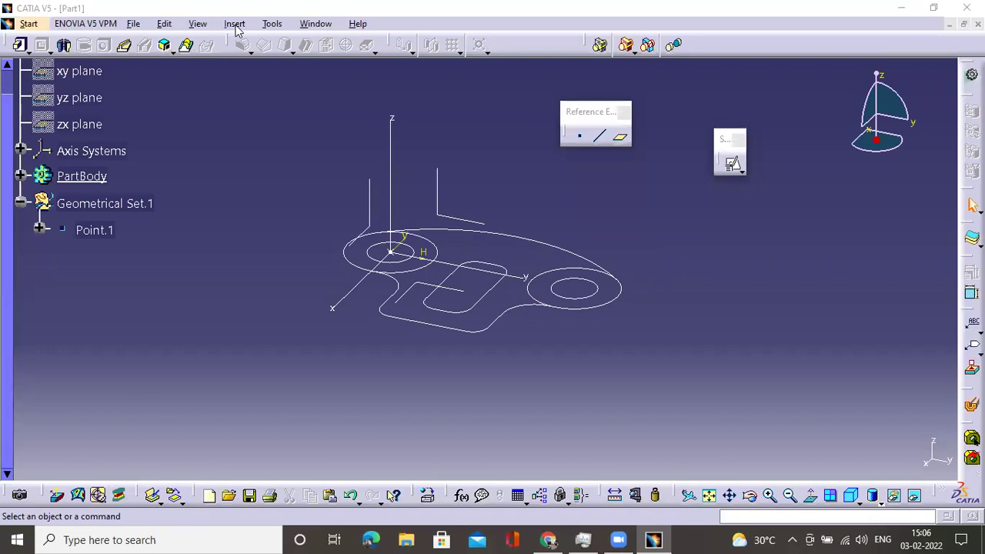
left_click(340, 79)
key("alt+t")
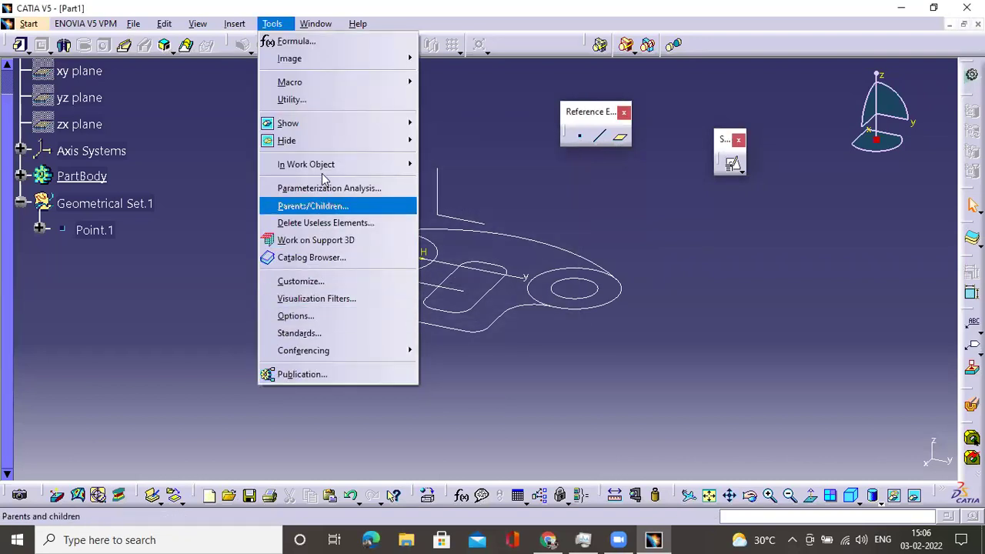
left_click(325, 284)
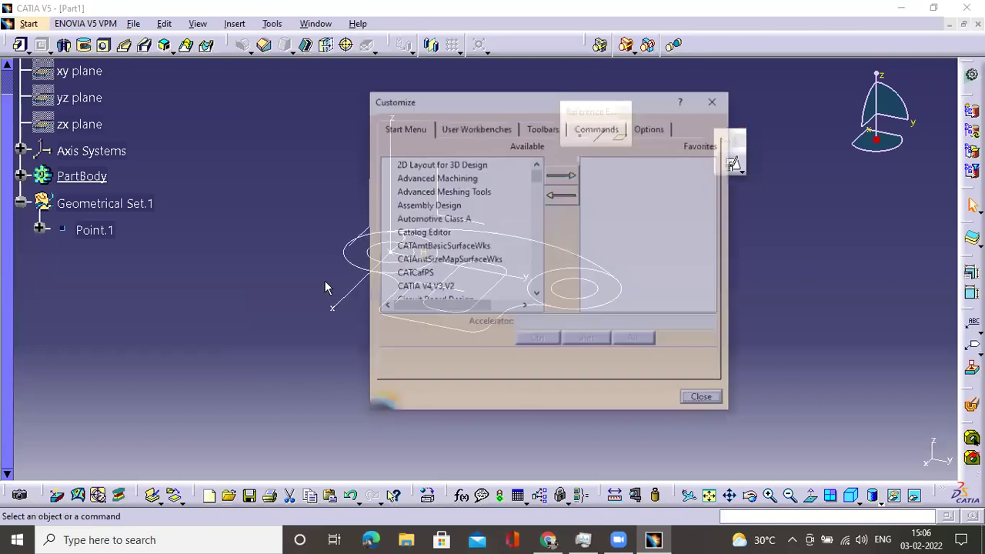
left_click(550, 129)
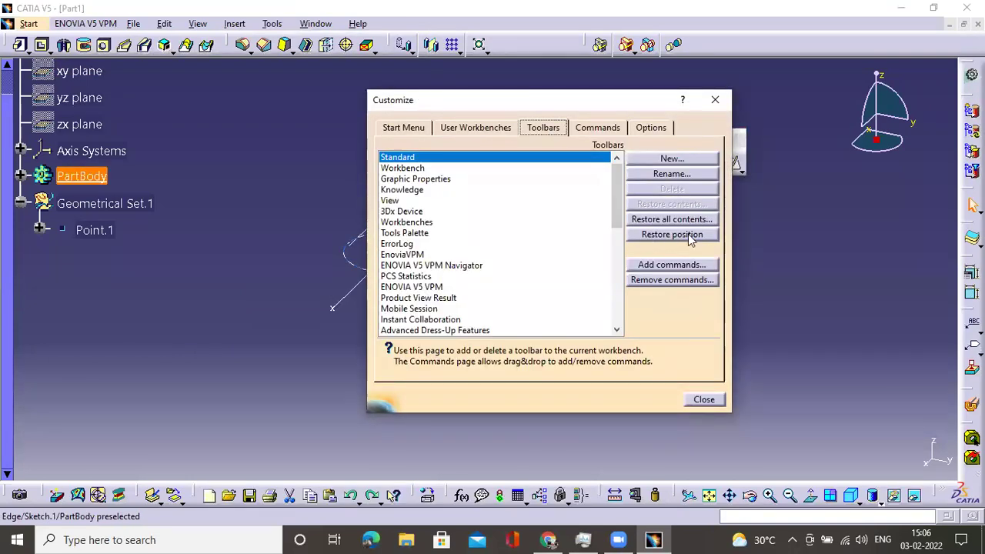
left_click(704, 399)
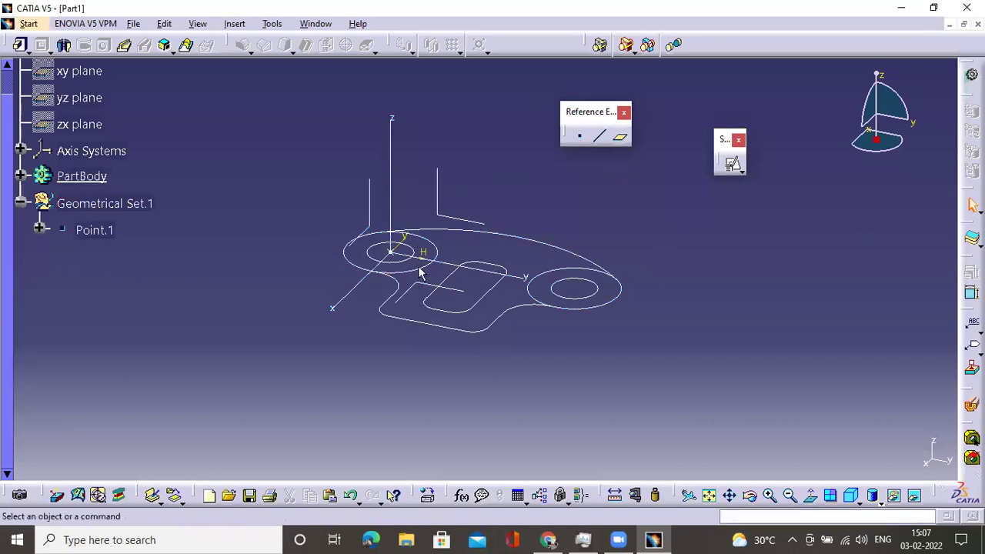
Step: Save the part to the Desktop as a CATPart file named Diagram 1
left_click(136, 25)
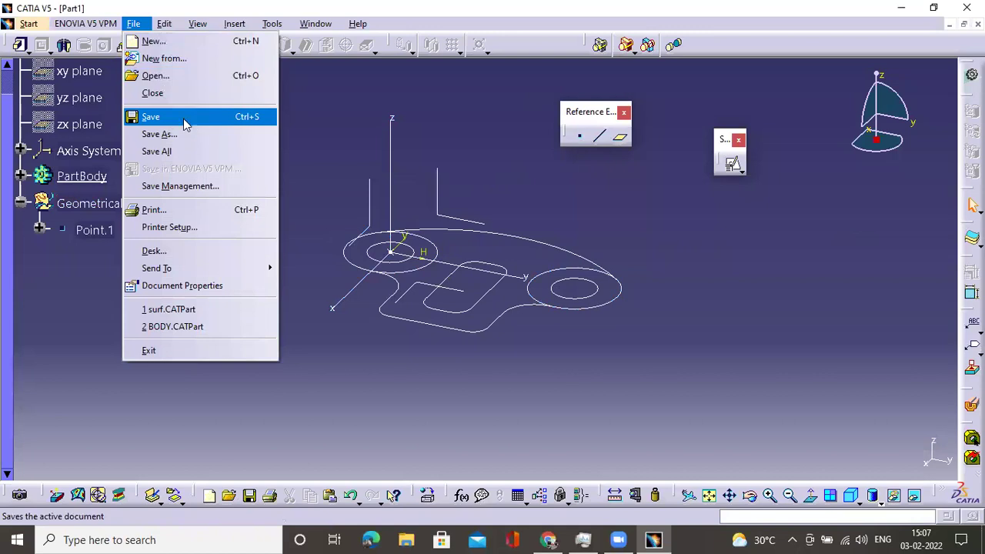
left_click(330, 127)
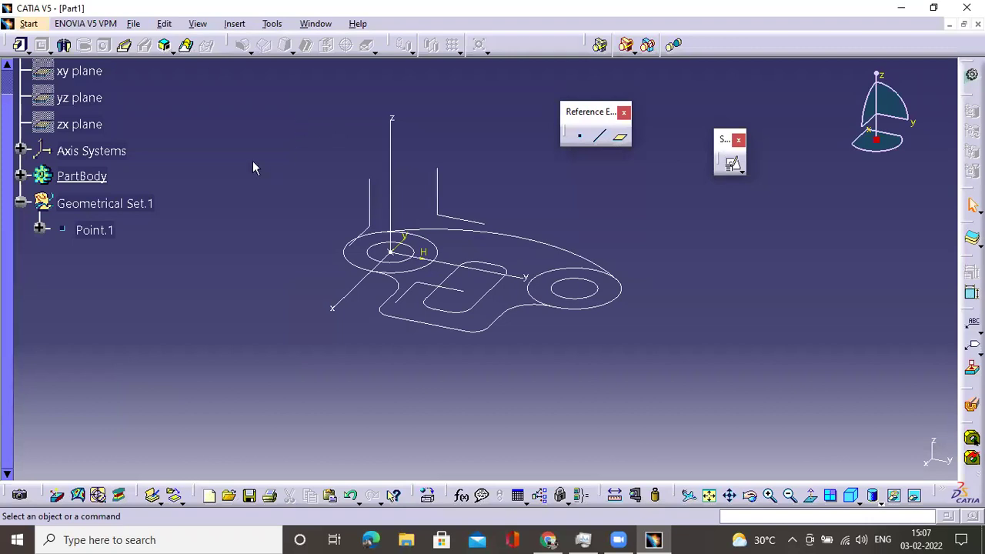
left_click(133, 24)
left_click(172, 117)
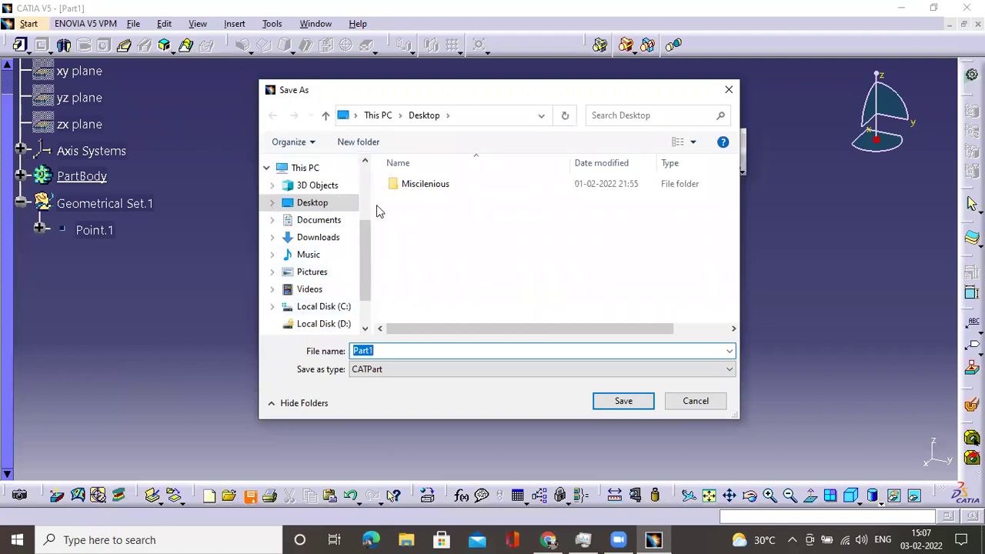
left_click(327, 209)
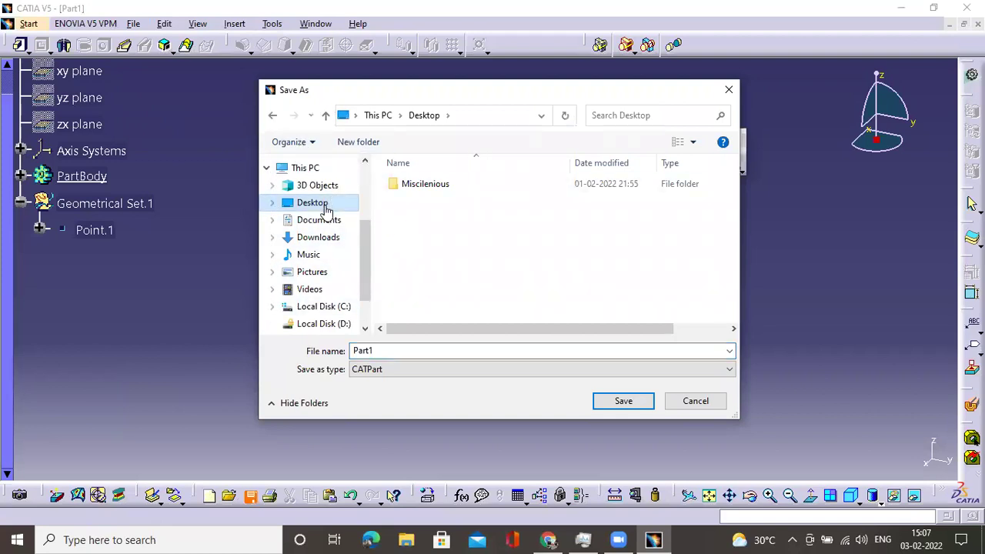
double_click(385, 351)
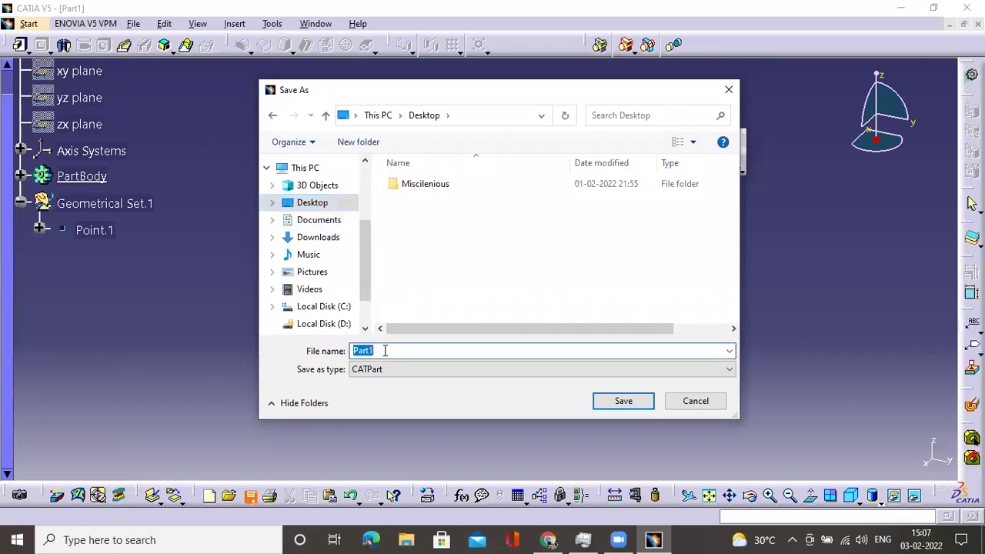
type("Diagram 1")
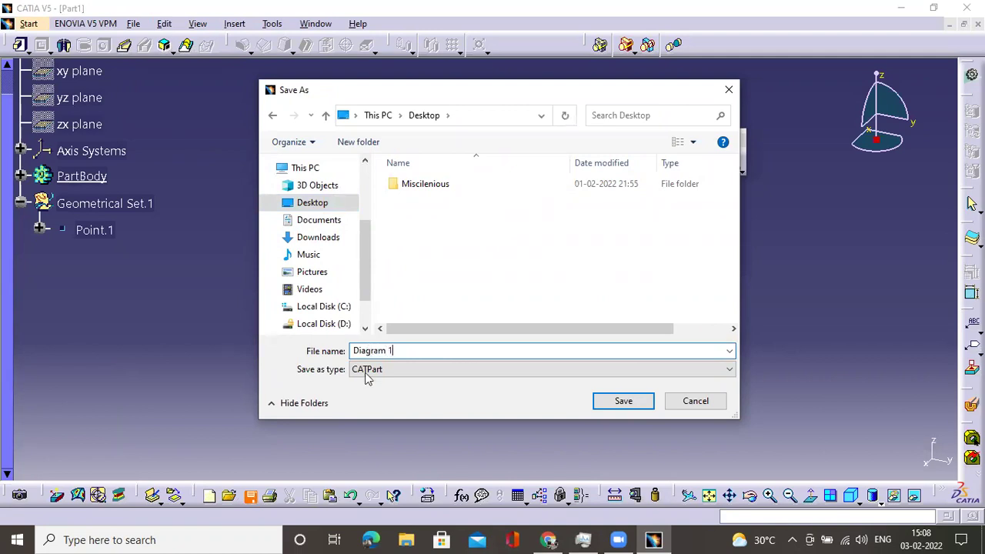
left_click(622, 401)
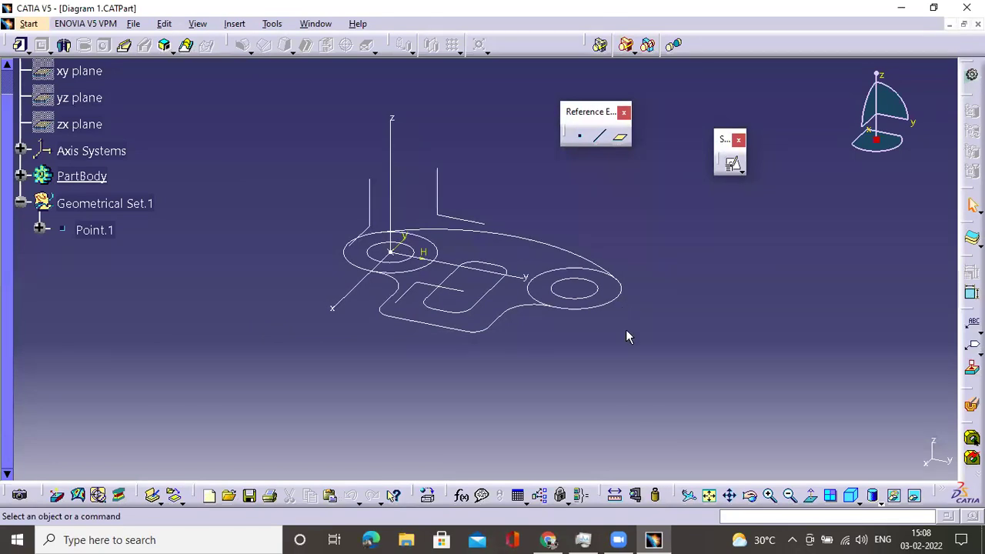
Step: Minimize the open windows to show the Windows desktop and move the Diagram 1 file to the middle of it
left_click(902, 9)
left_click(902, 12)
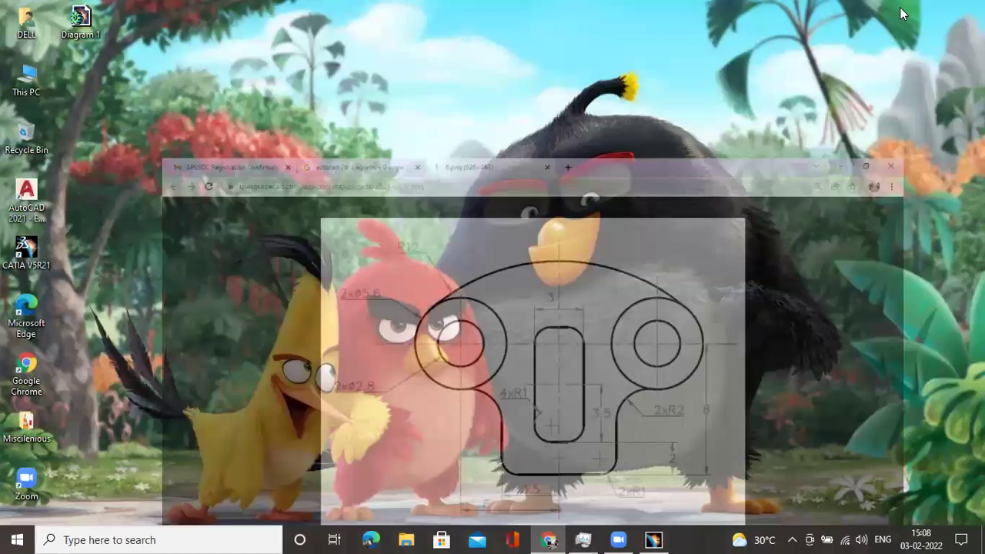
left_click_drag(87, 20, 466, 153)
left_click_drag(623, 357, 615, 354)
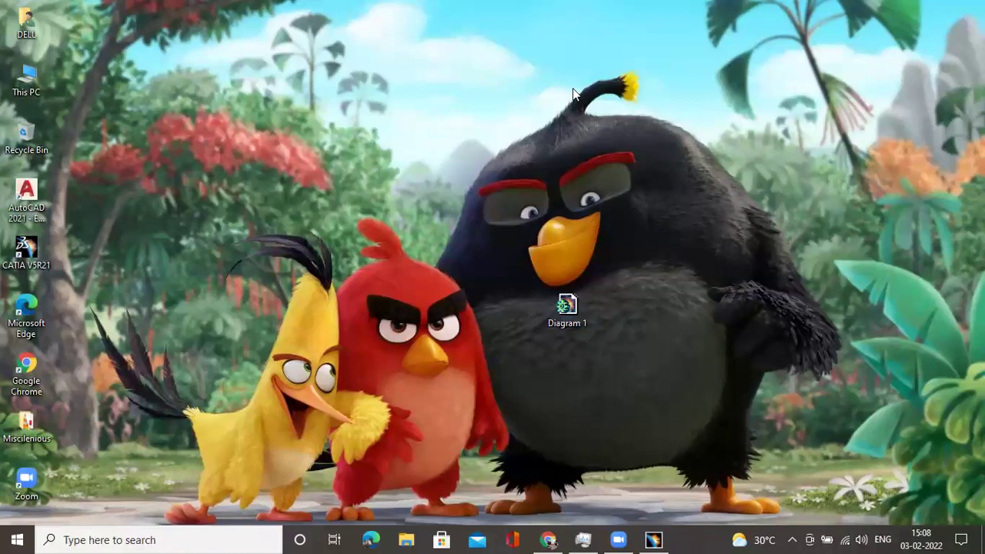
Step: Check the file type and location of the Diagram 1 file on the desktop in its properties, and close them
right_click(570, 309)
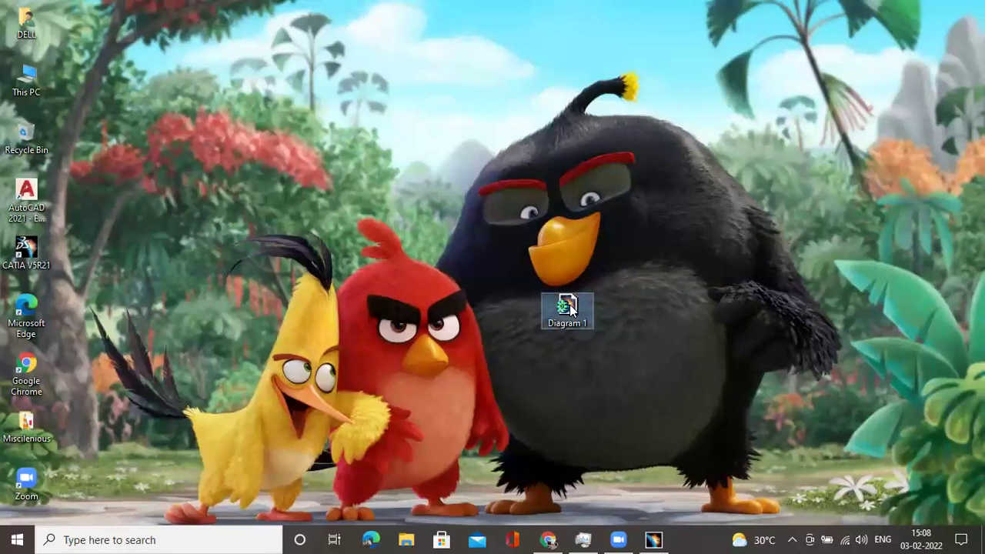
mouse_move(654, 540)
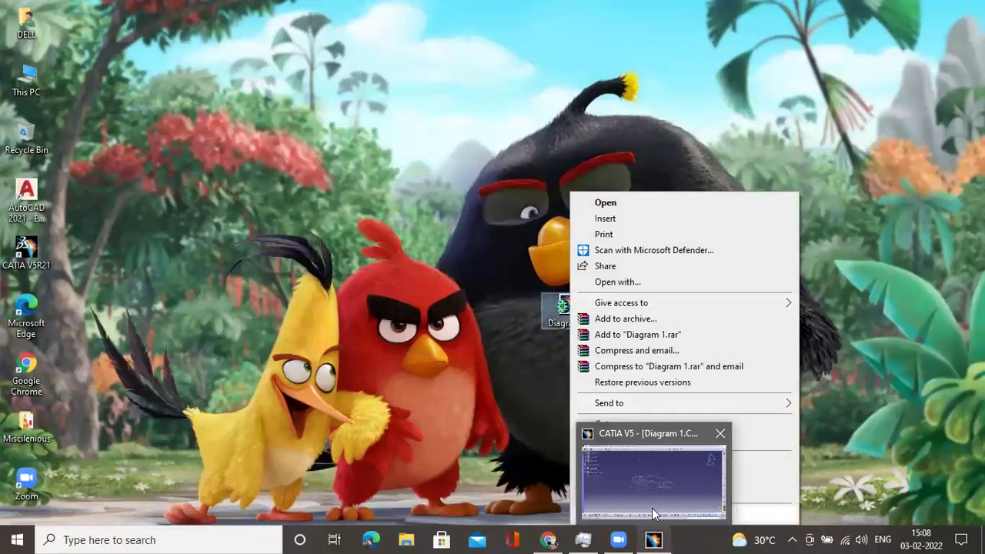
left_click(635, 513)
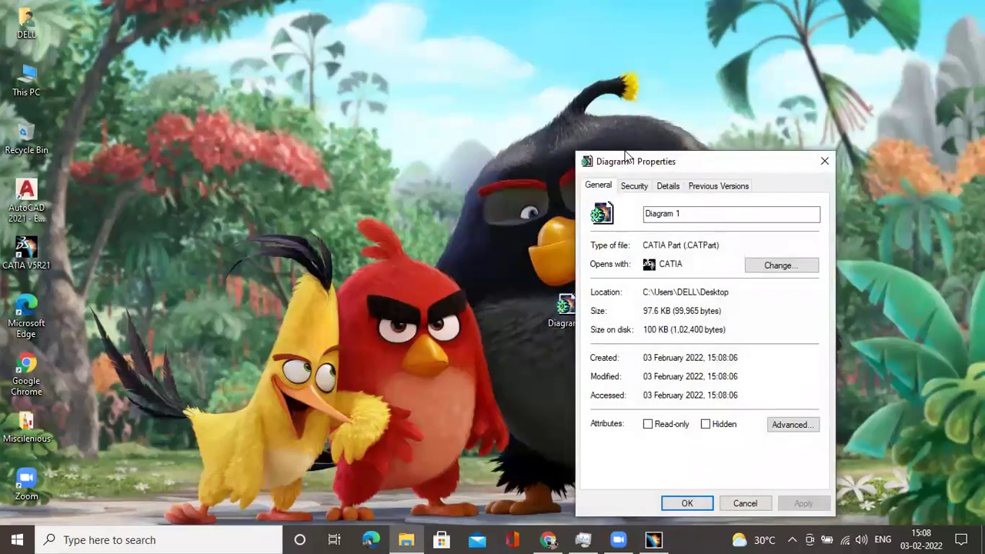
left_click_drag(632, 163, 571, 63)
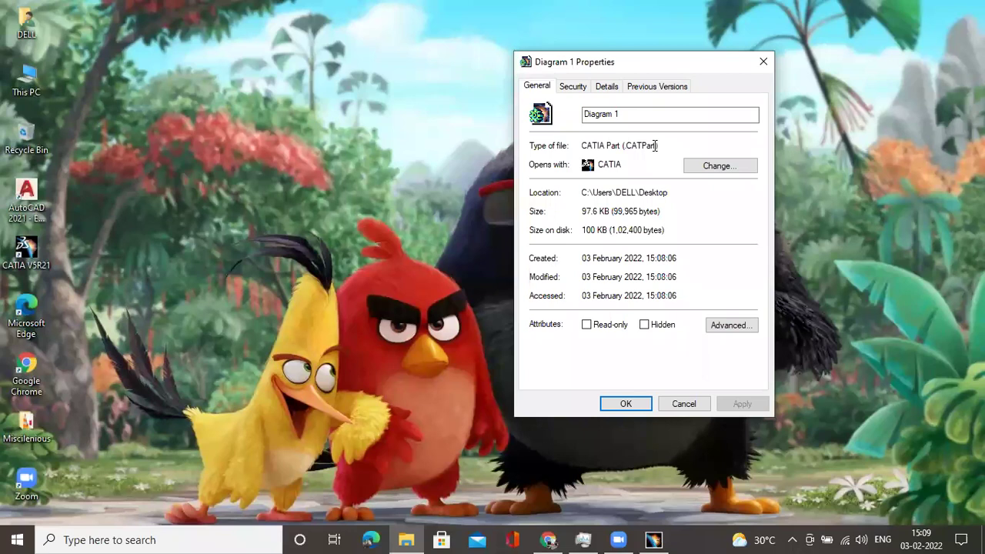
key("Escape")
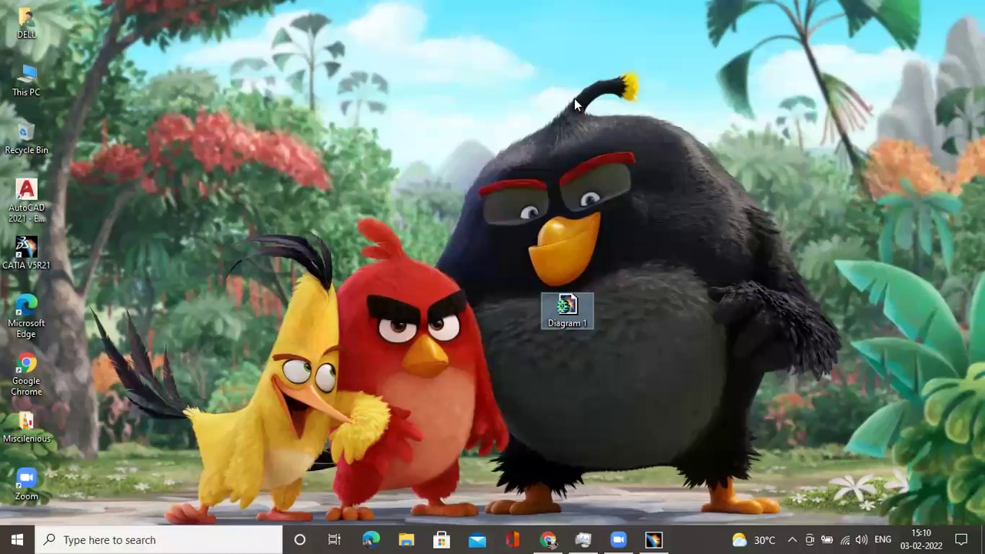
left_click(609, 245)
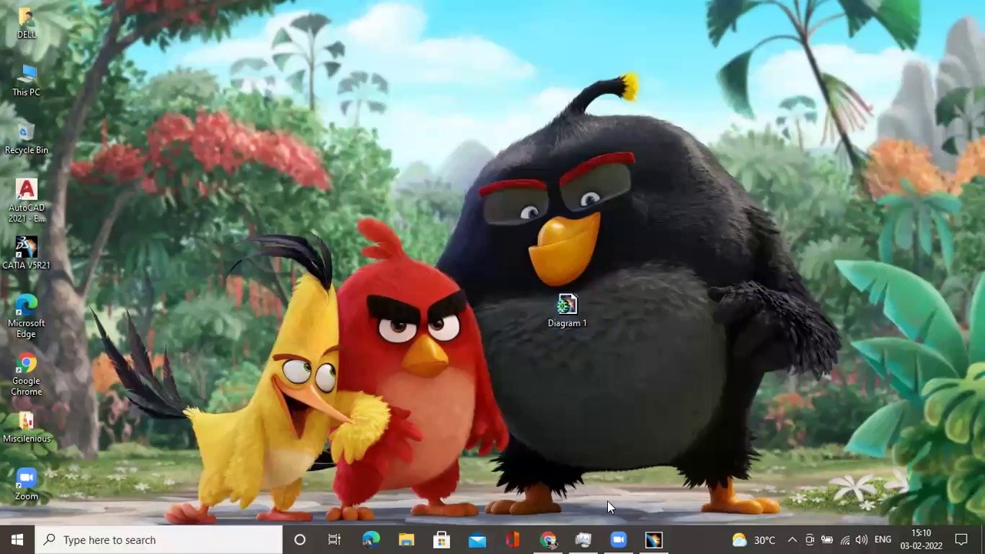
Step: Switch to Chrome and choose the LearncadE key-shaped drawing with R25 arcs from the related images of the autocad 2d diagrams search
left_click(543, 539)
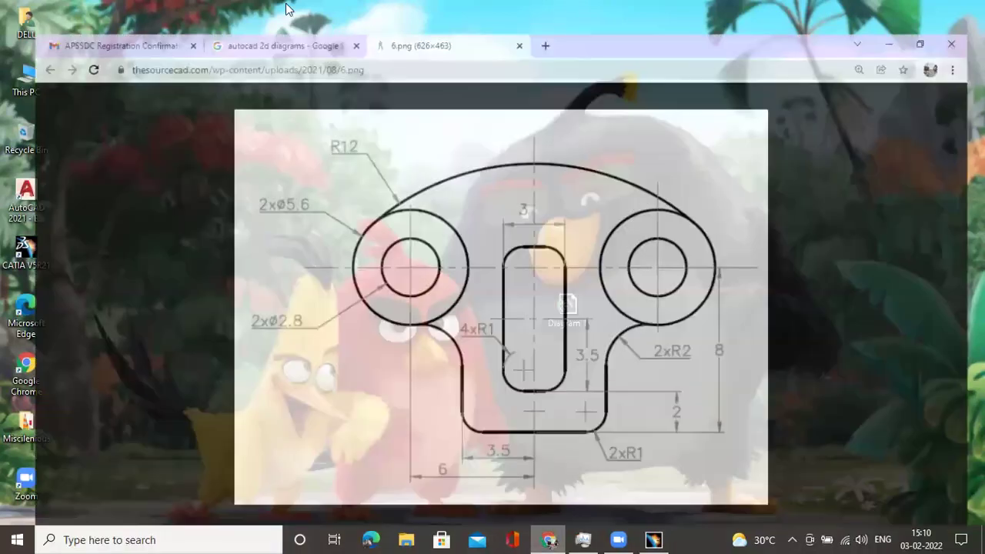
key("ctrl+shift+Tab")
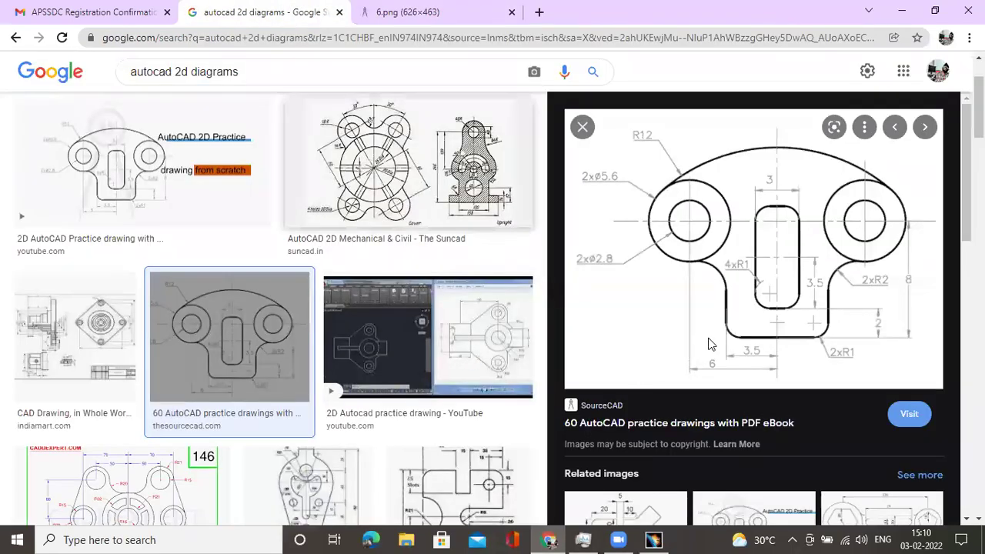
scroll(666, 335, "down", 4)
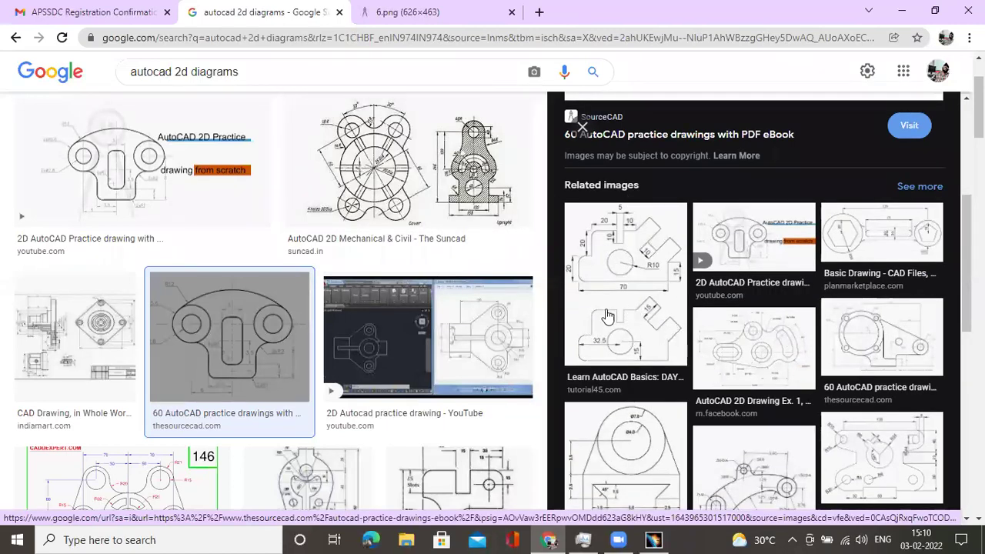
scroll(624, 355, "down", 1)
scroll(623, 356, "down", 5)
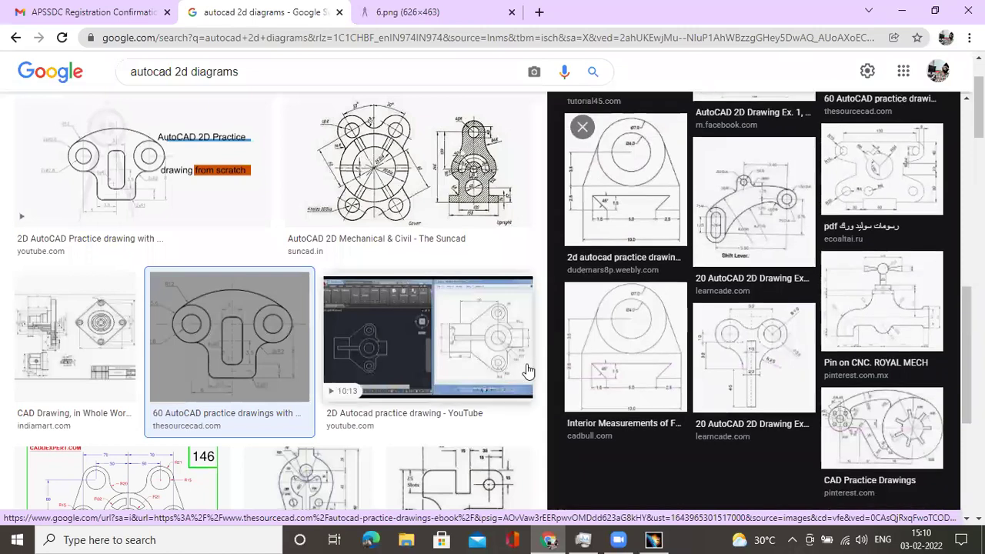
left_click(751, 352)
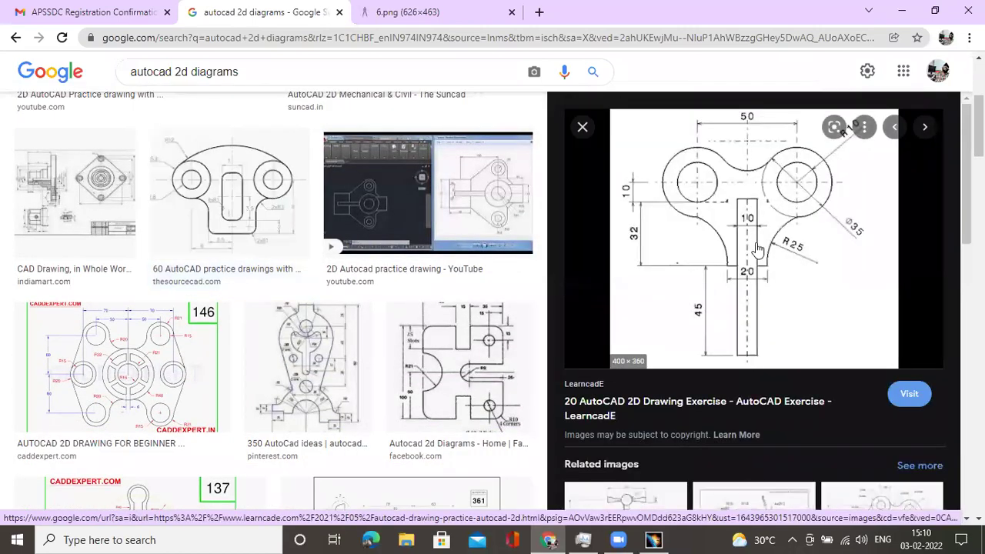
Step: Open the key-shaped drawing image in its own browser tab and enlarge it so its dimensions are readable
right_click(713, 210)
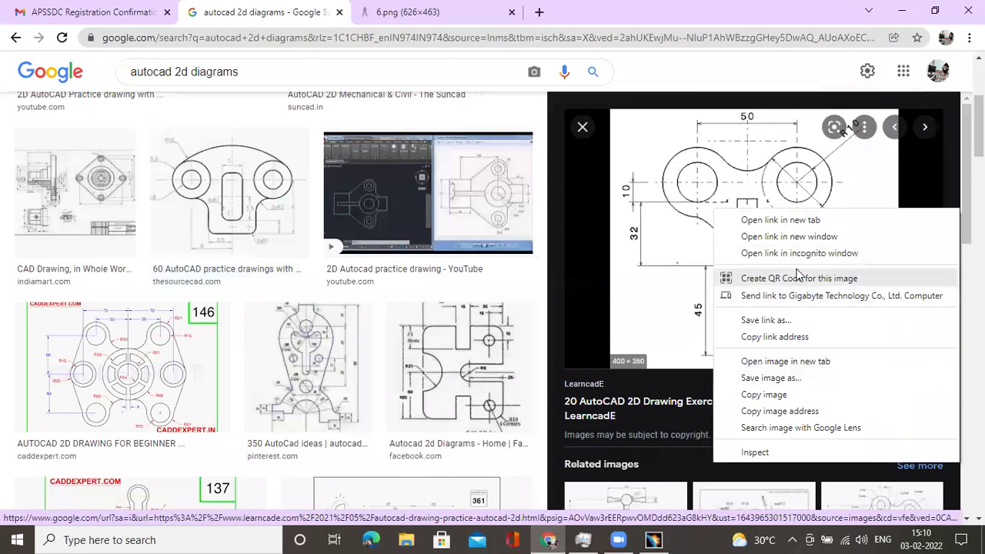
left_click(802, 367)
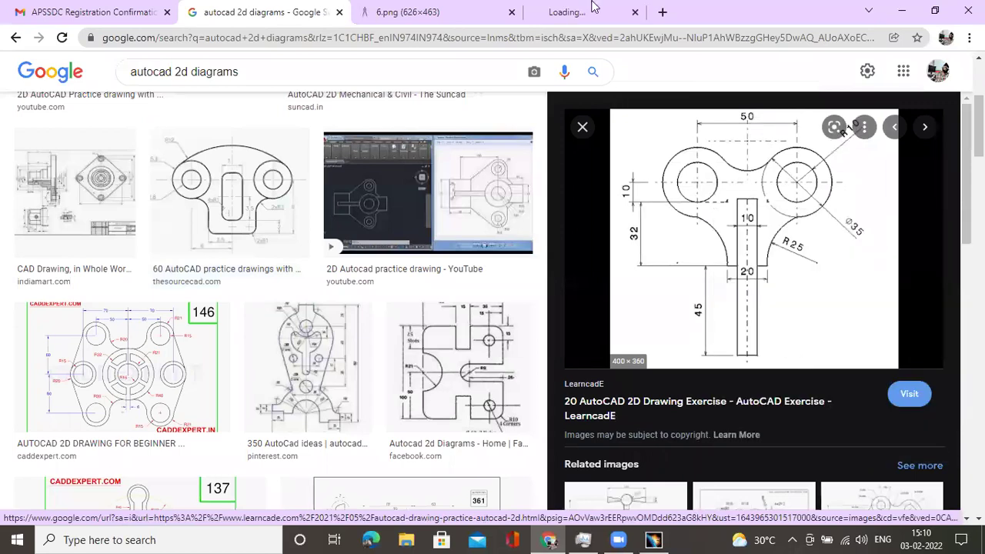
key("ctrl+4")
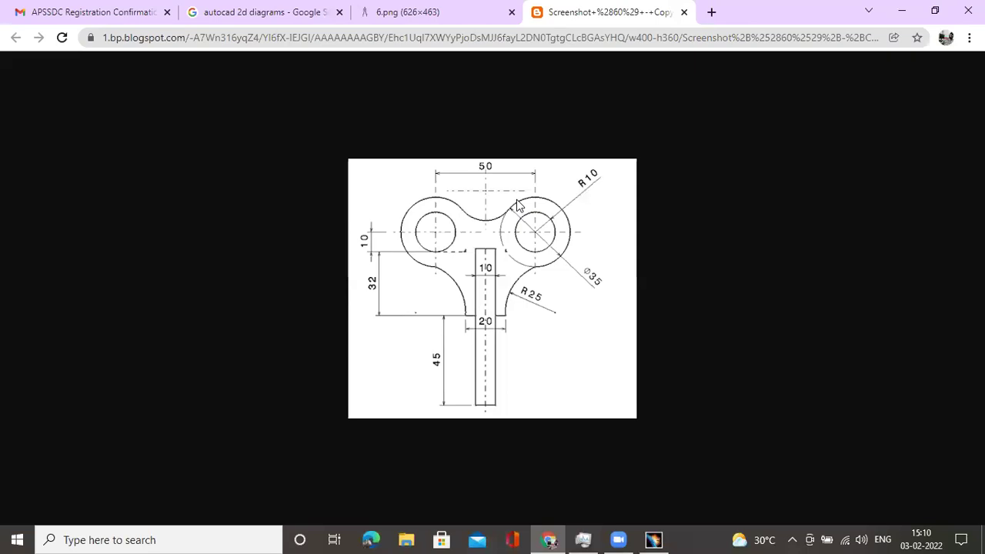
scroll(522, 201, "up", 3, "ctrl")
scroll(517, 158, "up", 1, "ctrl")
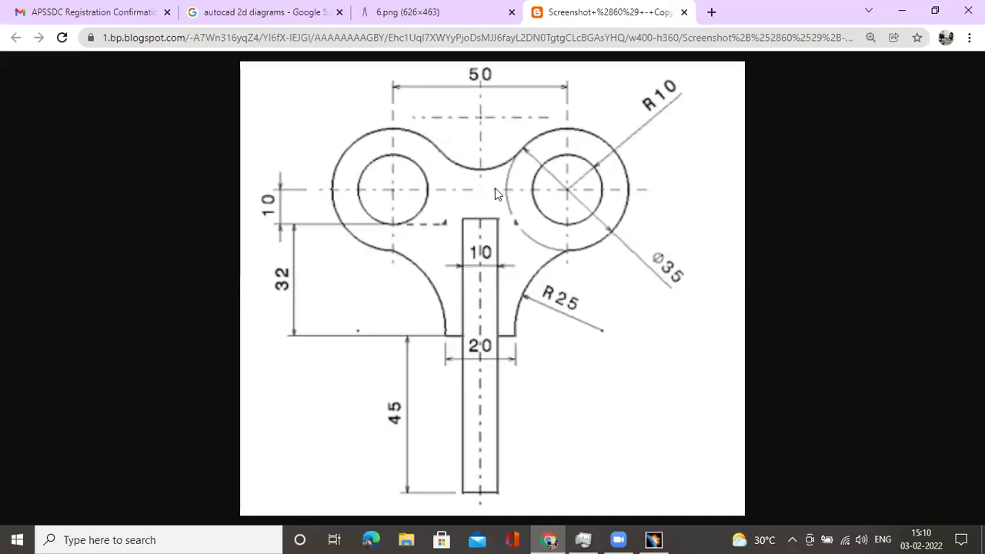
Step: Switch to CATIA, close the Diagram 1 document and create a new Part Design part named Part1
left_click(654, 539)
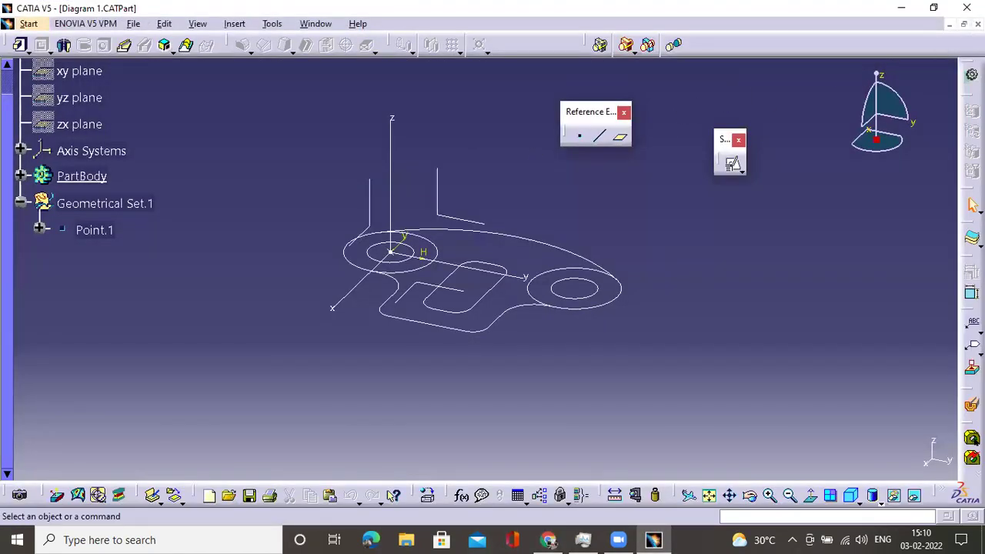
key("ctrl+F4")
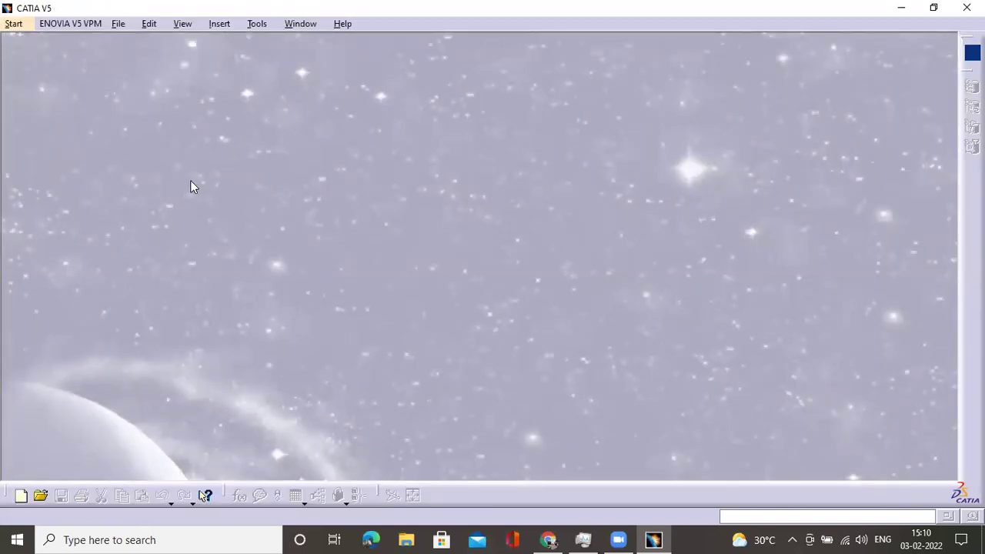
left_click(14, 24)
mouse_move(100, 68)
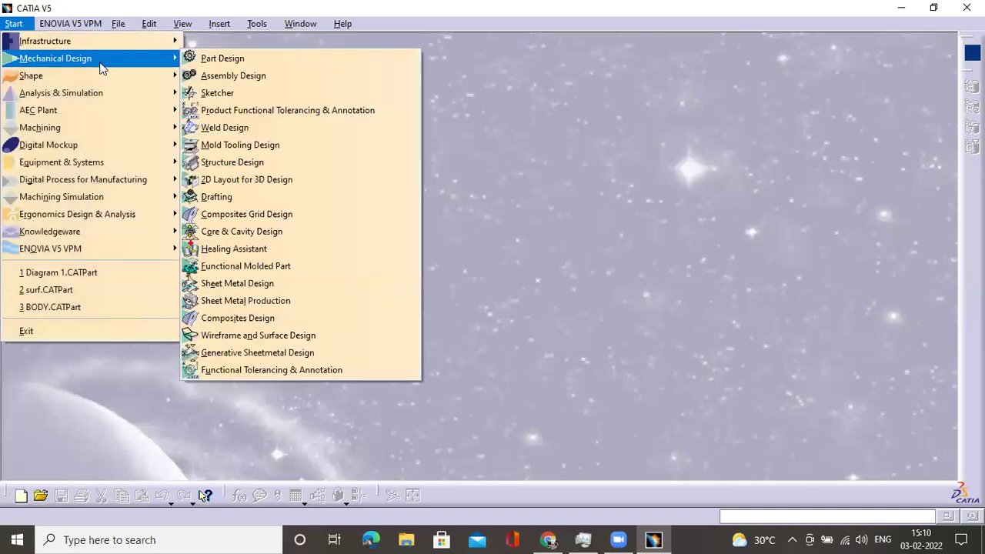
left_click(225, 65)
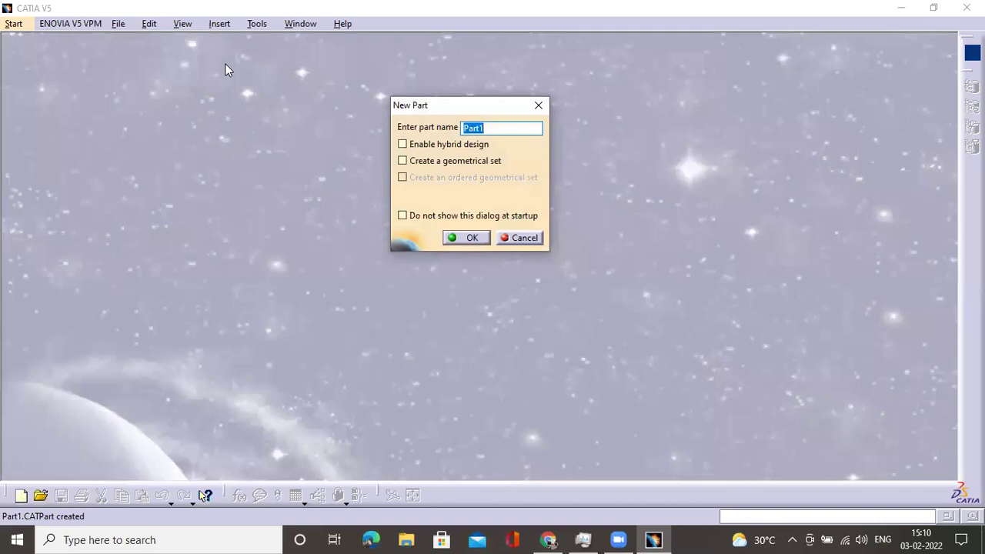
left_click(467, 238)
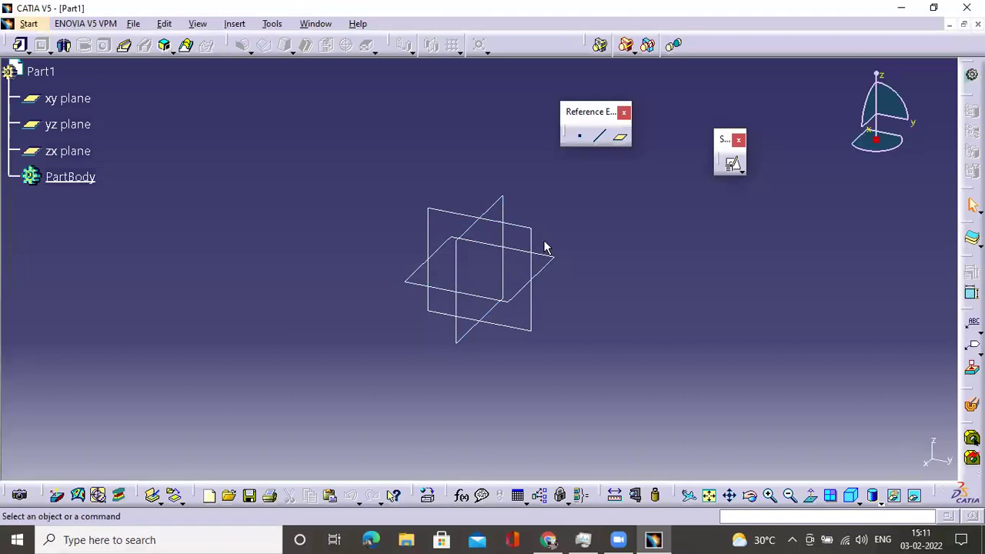
Step: Hide the xy, yz and zx reference planes of the new part
left_click_drag(531, 131, 287, 383)
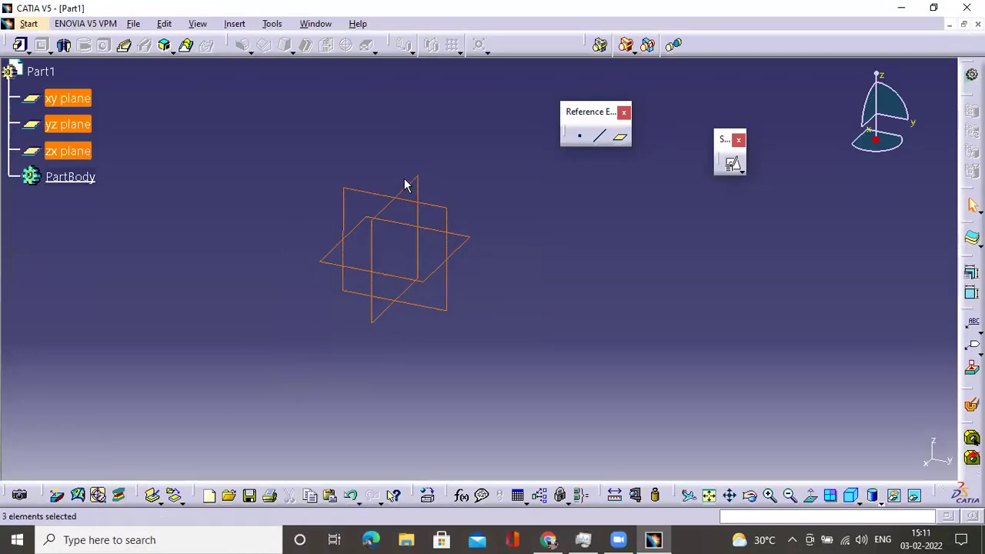
right_click(409, 194)
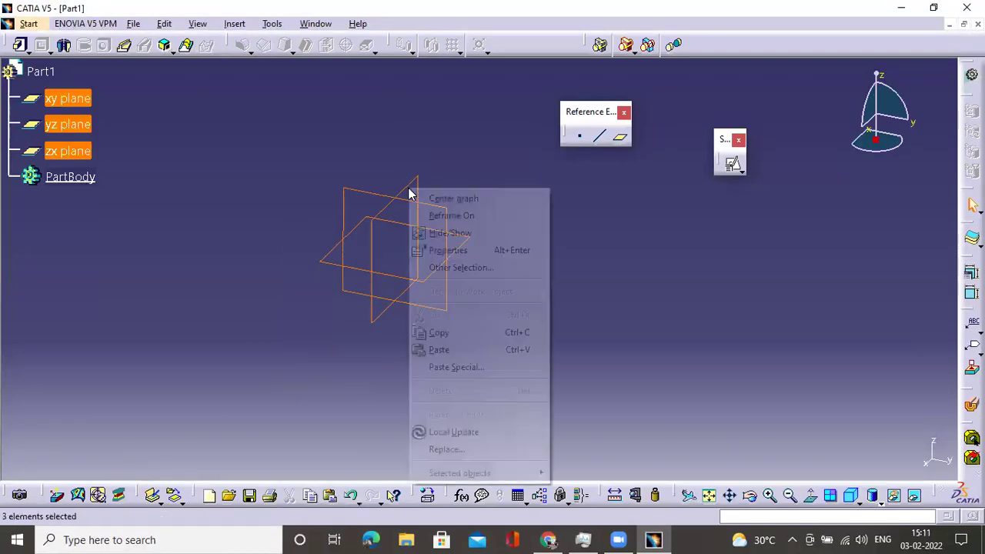
left_click(459, 235)
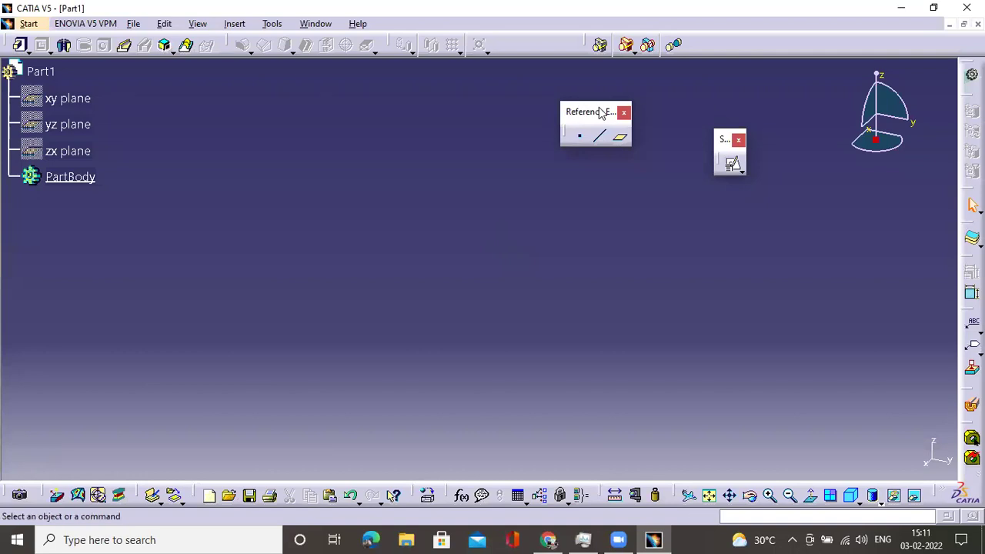
Step: Create a reference point at coordinates 0, 0, 0 mm and a standard axis system with that point as its origin
left_click(581, 139)
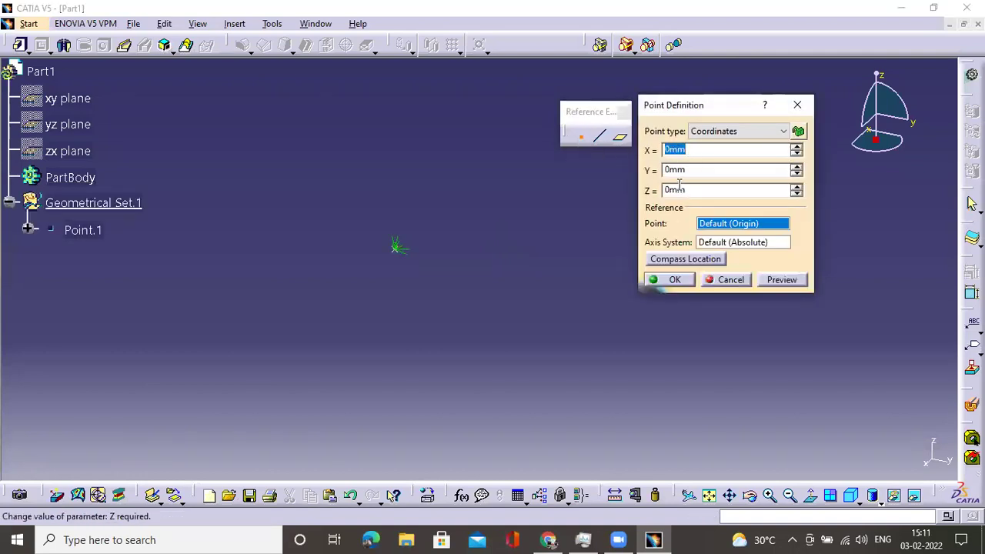
left_click(675, 280)
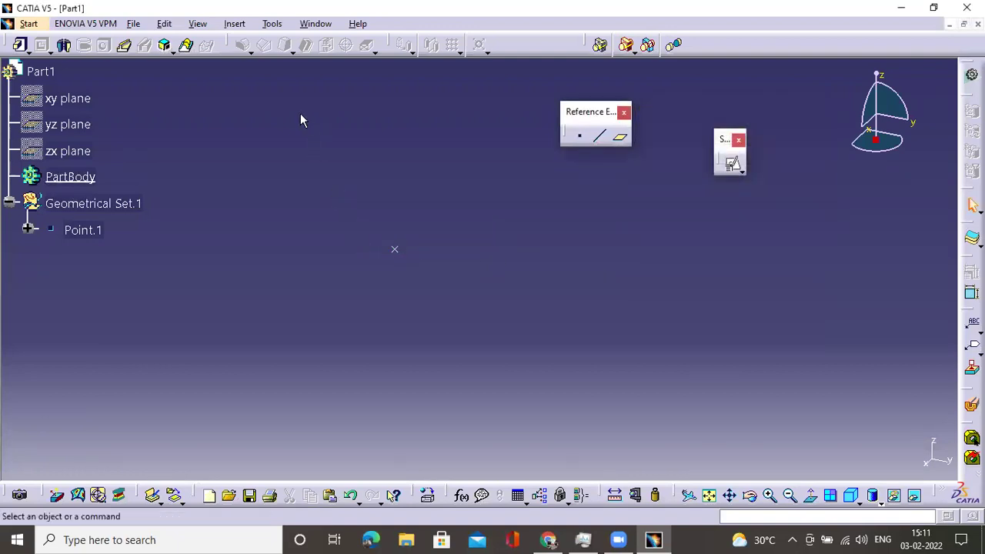
left_click(235, 24)
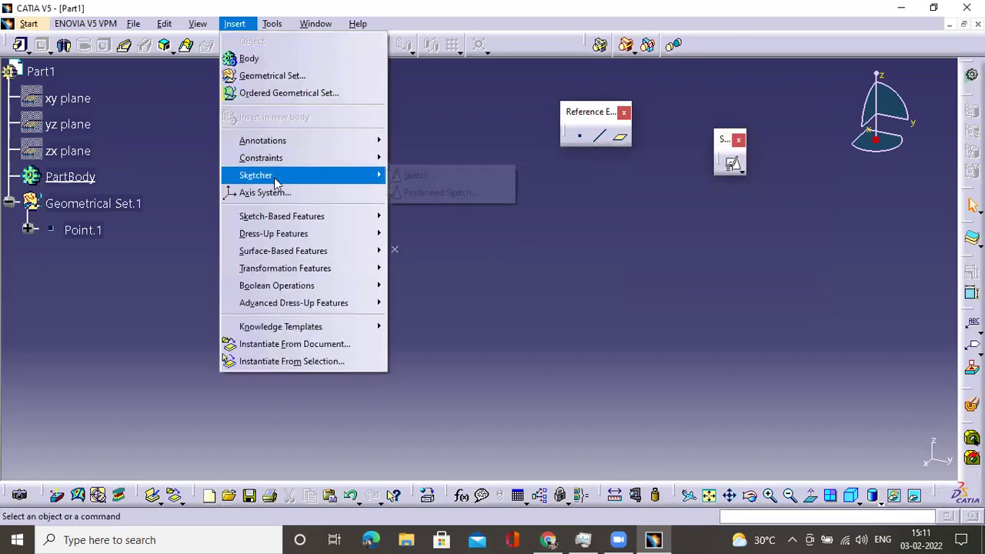
left_click(277, 192)
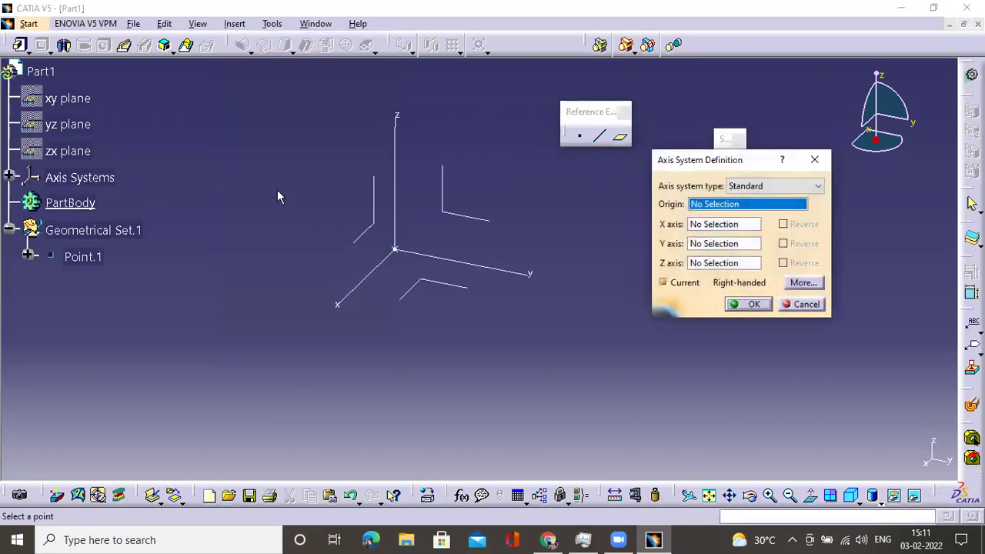
left_click(397, 248)
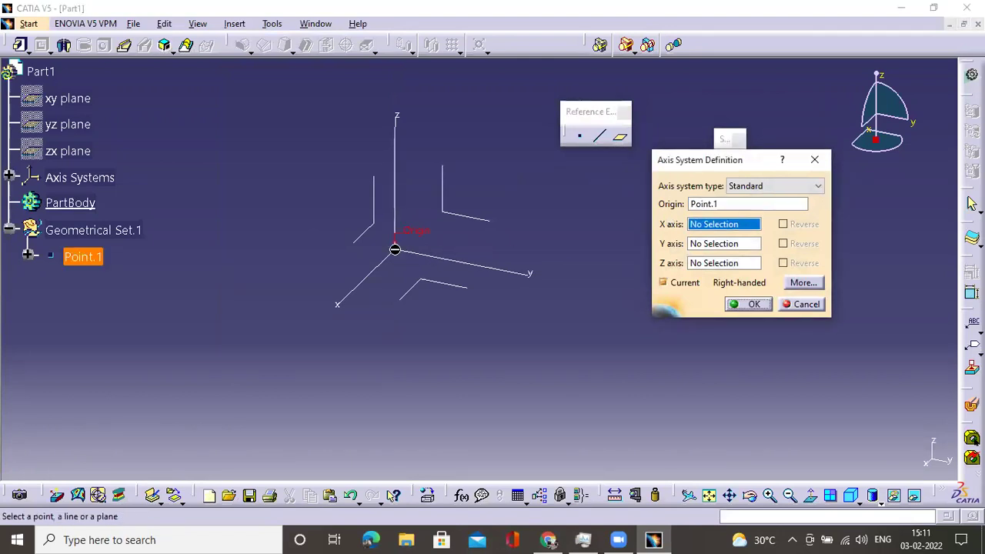
left_click(743, 304)
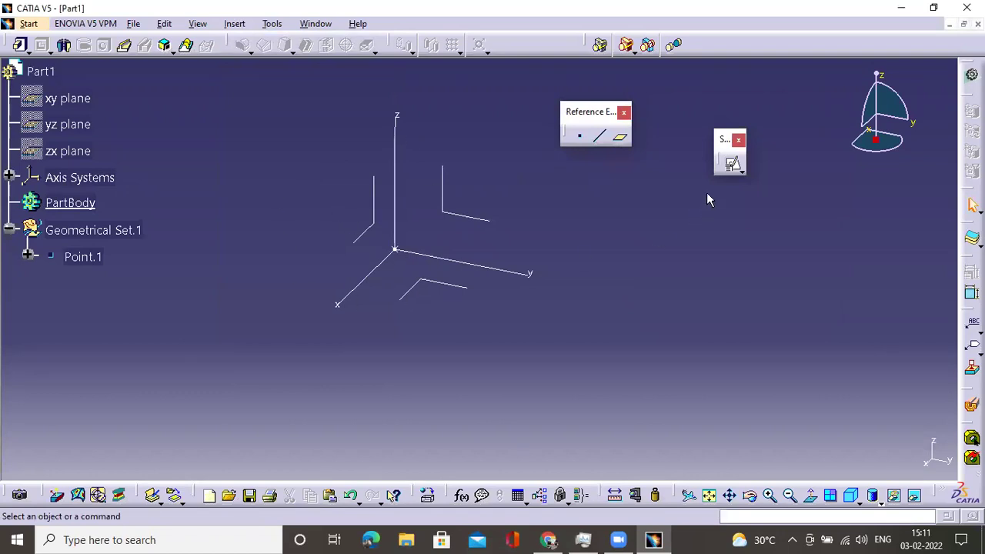
Step: Start a positioned sketch on the axis system's YZ plane, with its origin set by projection point to the reference point at the axis origin
left_click(742, 171)
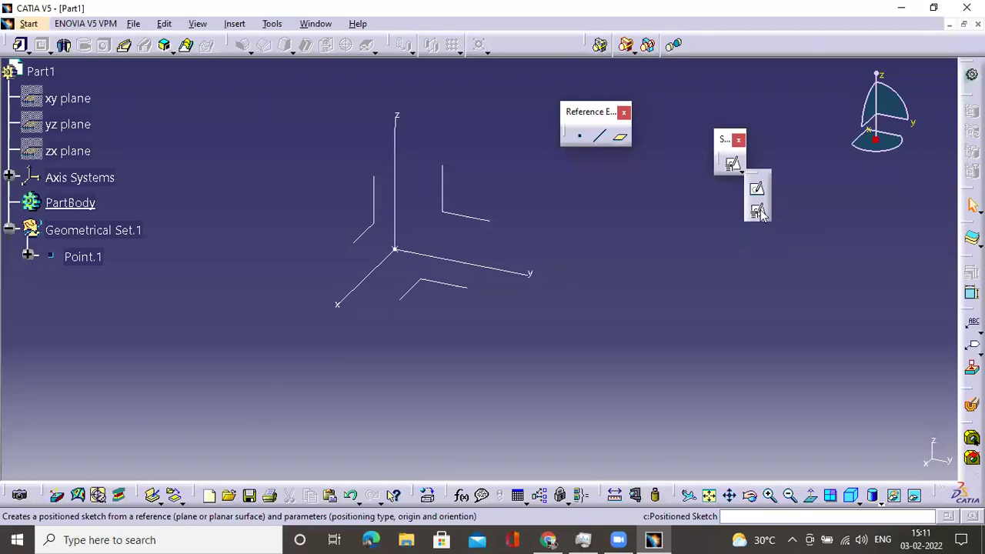
left_click(759, 211)
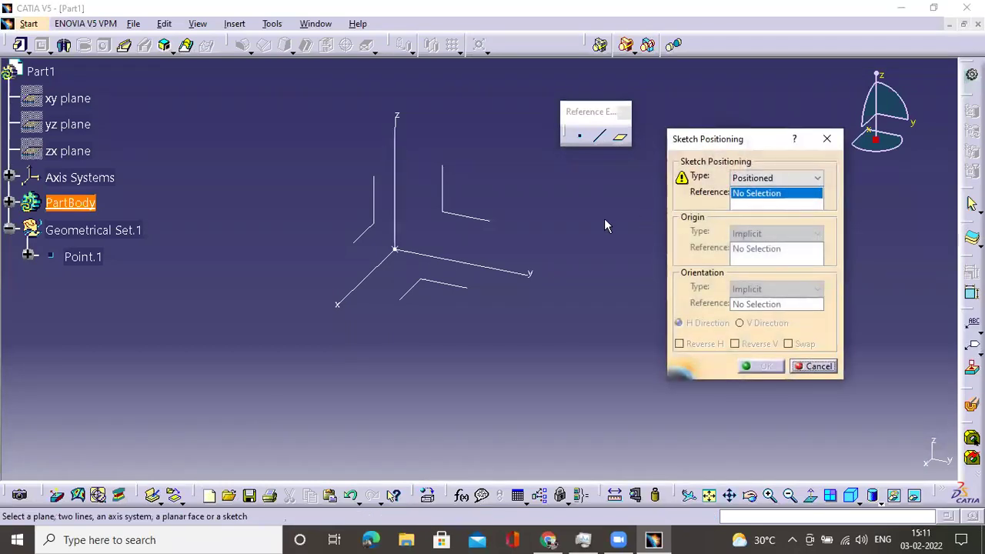
left_click(467, 217)
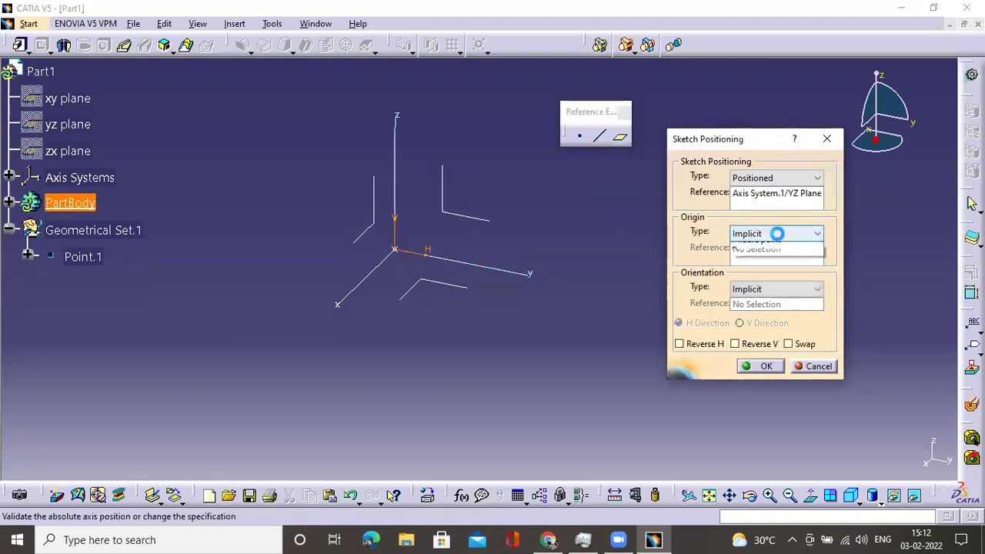
left_click(779, 233)
left_click(768, 269)
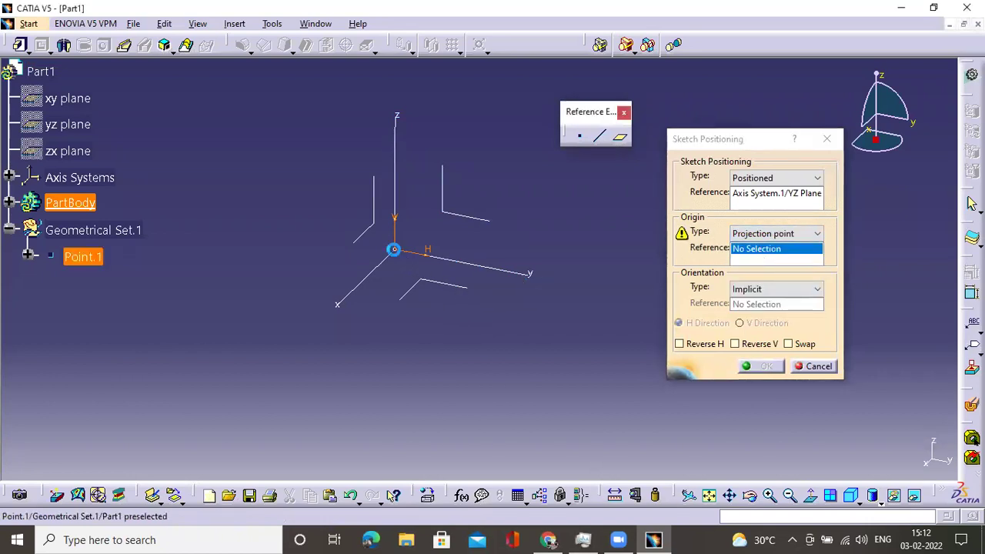
left_click(392, 248)
Step: Orient the sketch's H direction parallel to the axis system's Y axis and enter the sketch
left_click(745, 290)
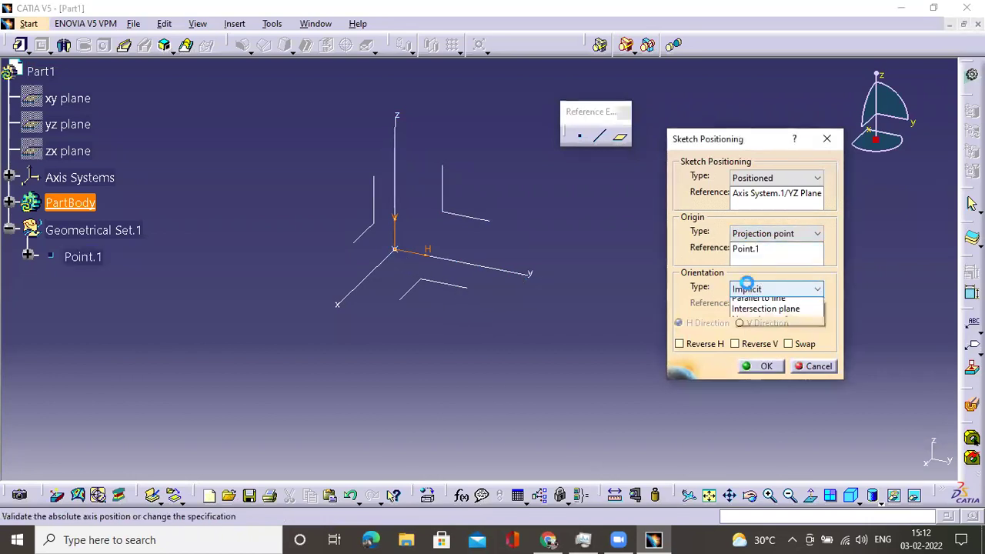
left_click(760, 369)
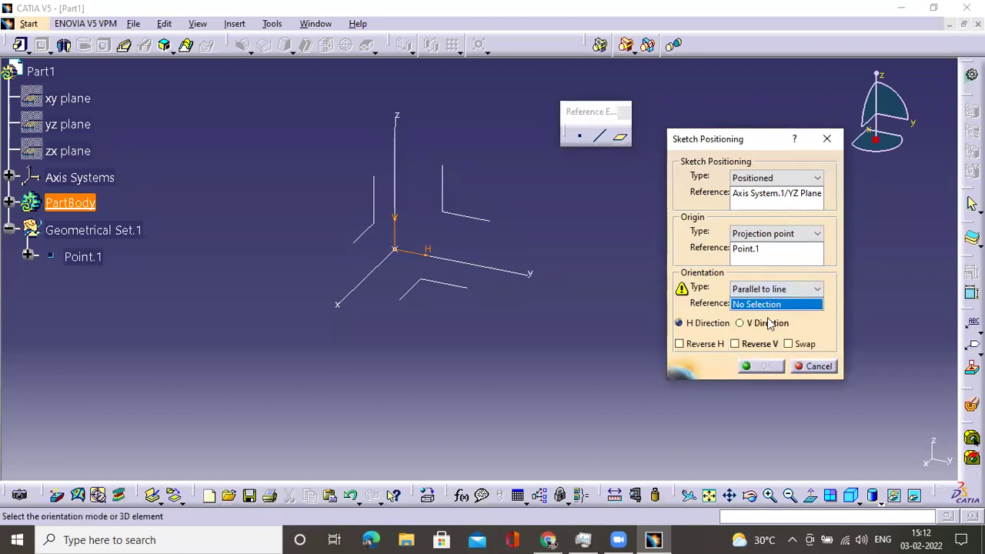
left_click(526, 280)
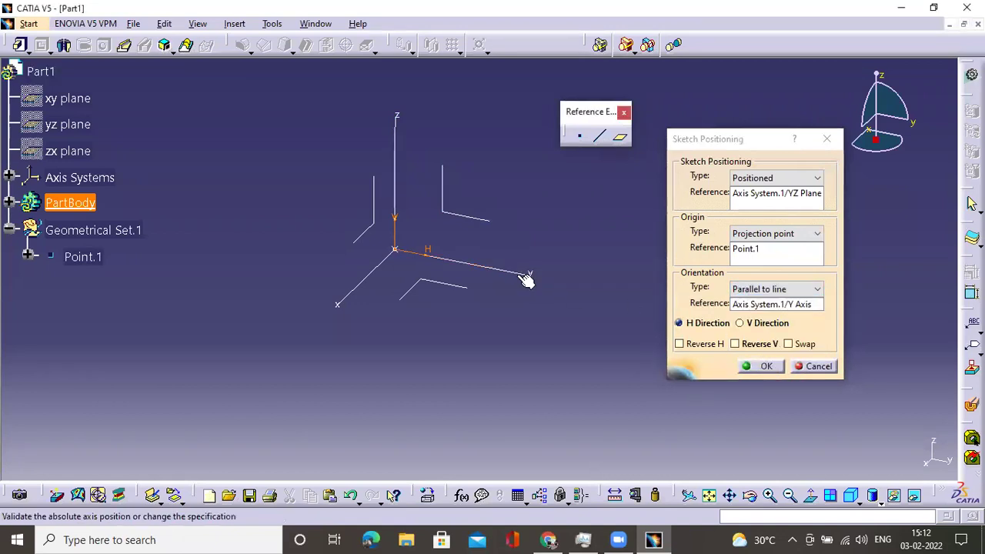
left_click(746, 368)
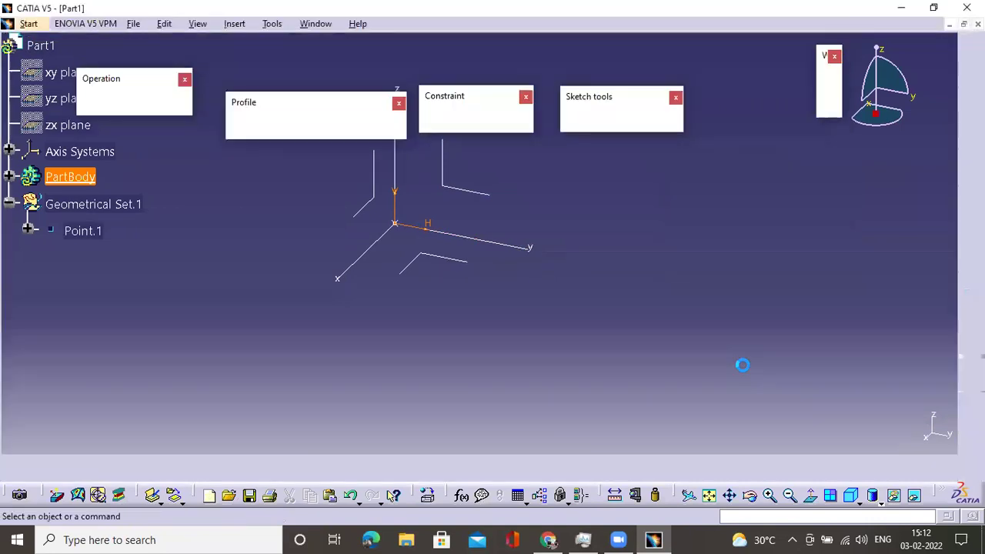
Step: Consult the key drawing and sketch two concentric circles at the origin, with radii of about 35 mm and 62 mm
middle_click(428, 244)
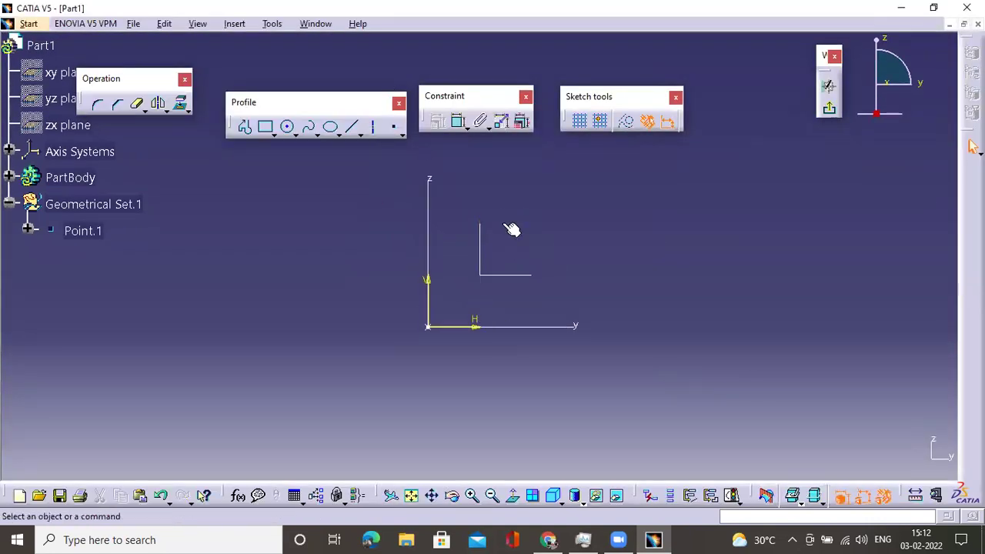
left_click(650, 537)
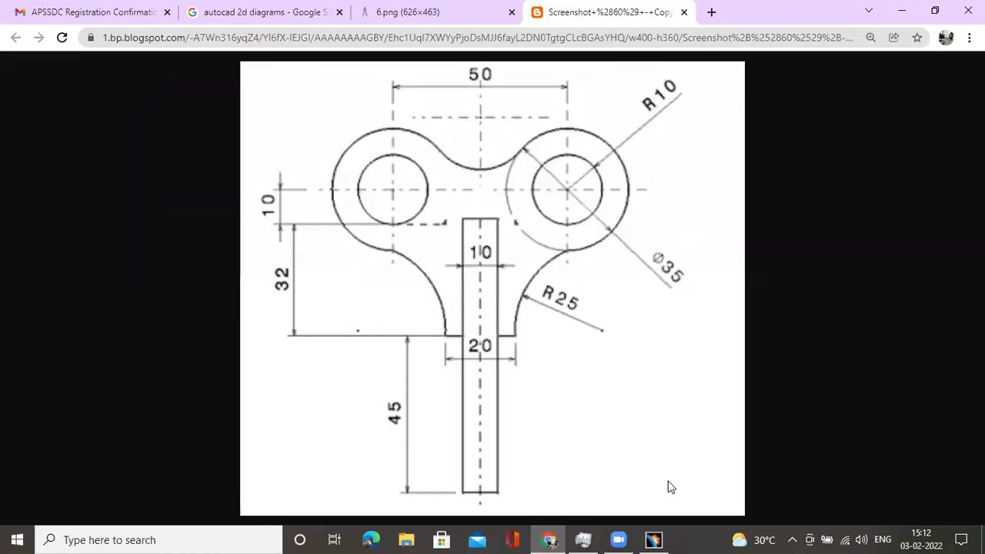
left_click(653, 540)
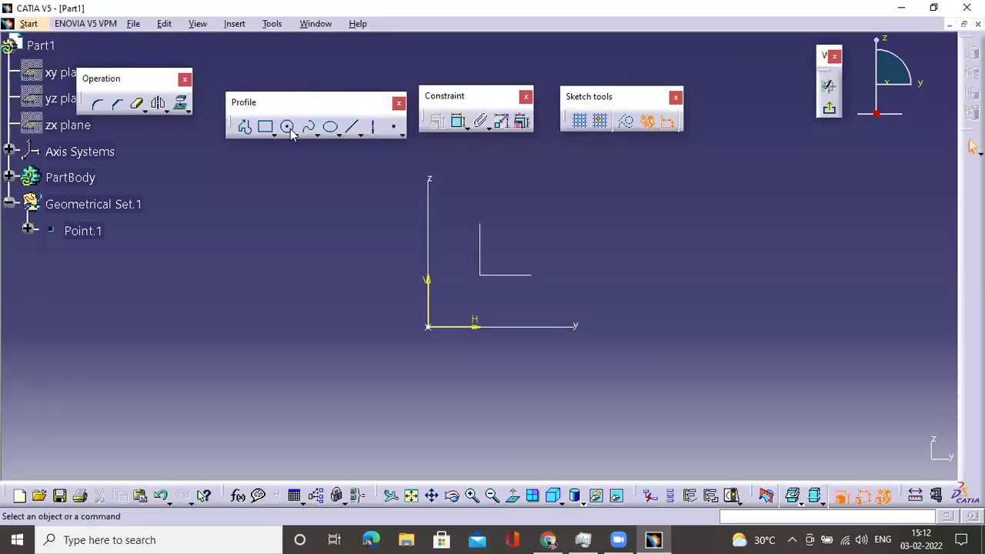
left_click(288, 127)
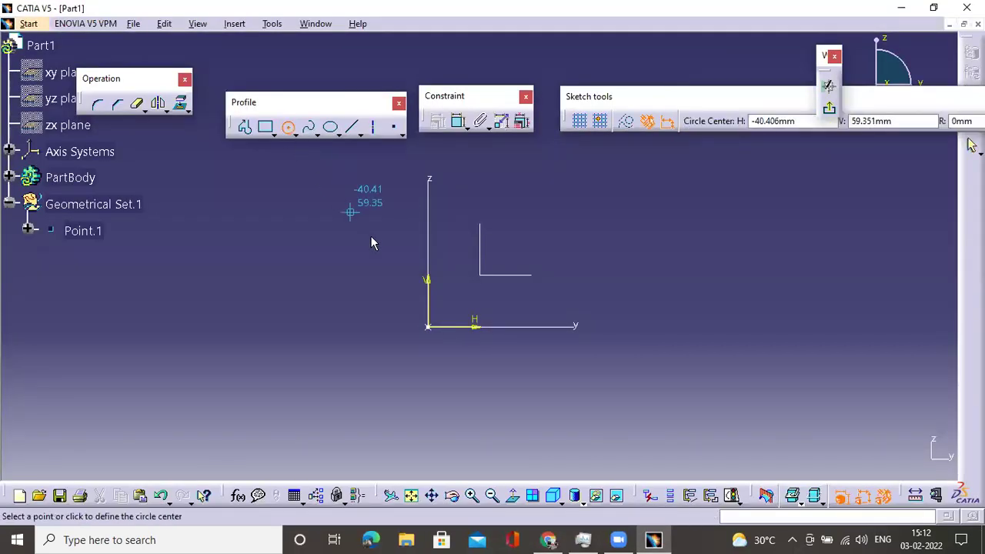
left_click(431, 328)
left_click(362, 338)
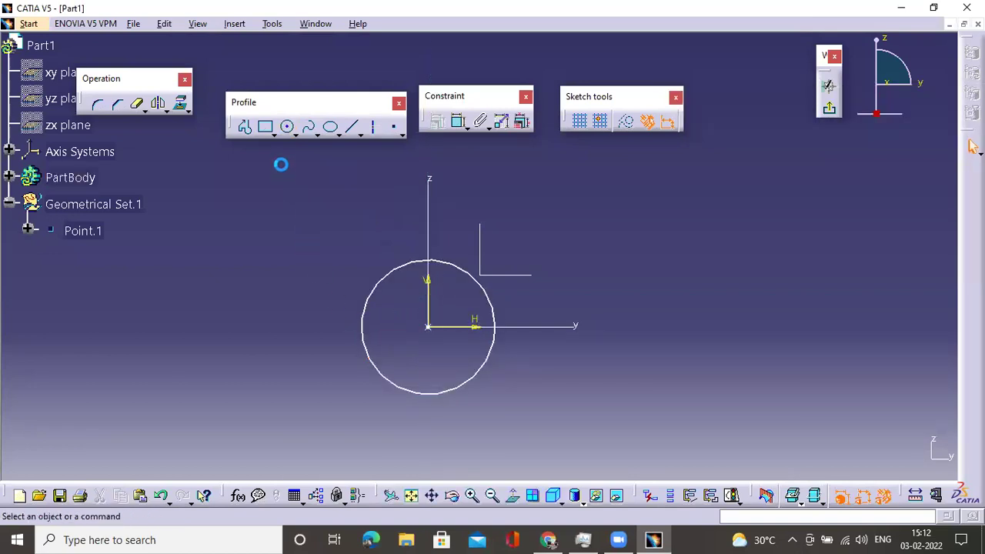
left_click(287, 127)
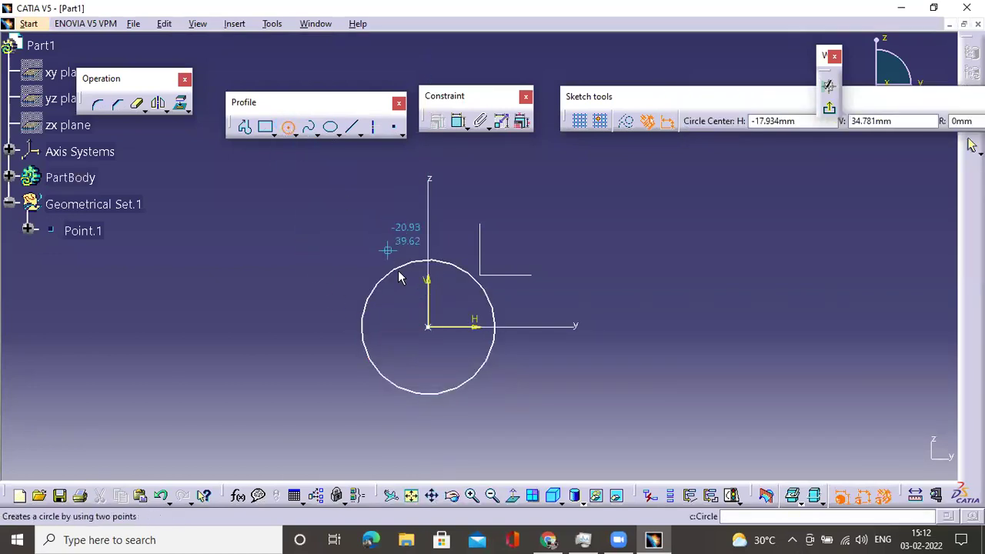
left_click(429, 327)
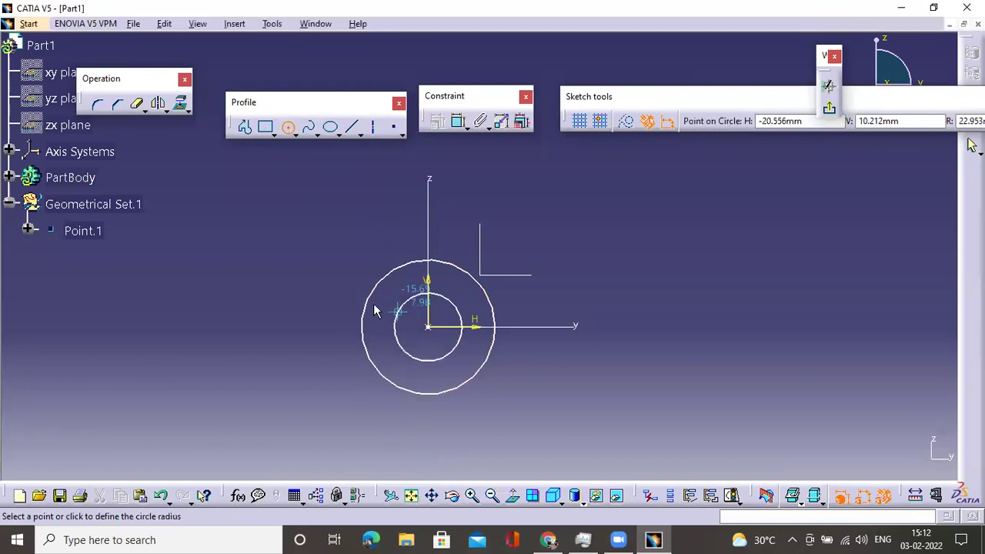
left_click(310, 299)
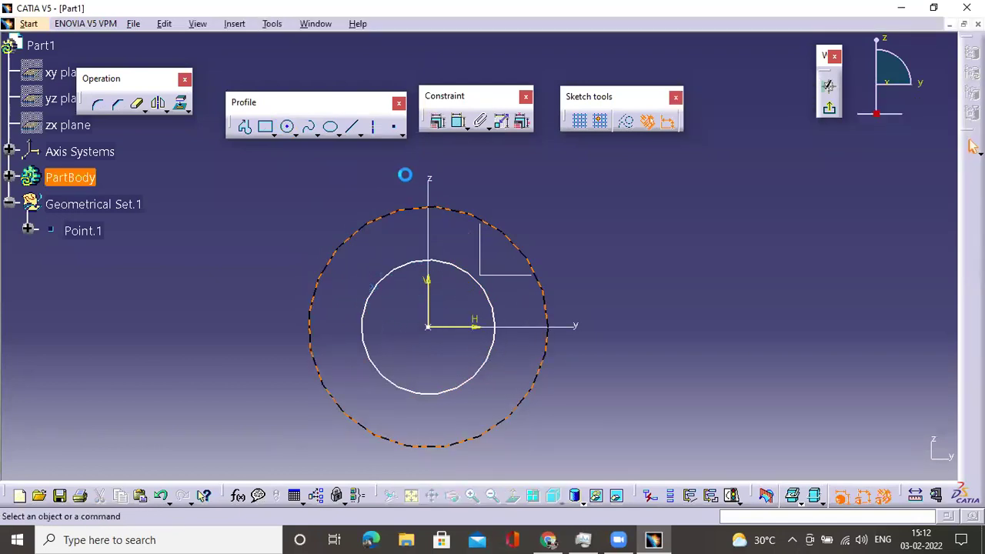
Step: Dimension the inner circle's radius and set it to 10 mm as given in the reference drawing
left_click(459, 122)
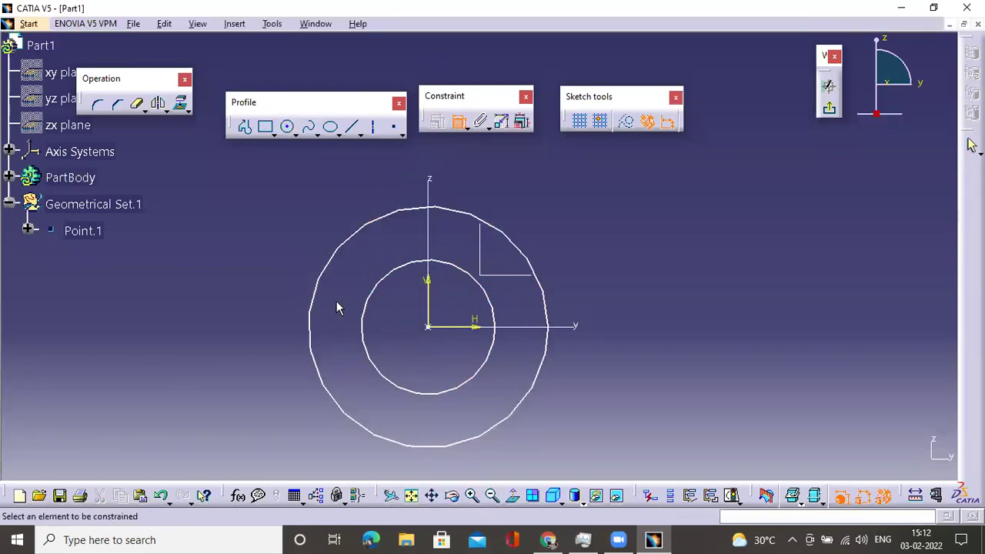
left_click(364, 318)
left_click(214, 360)
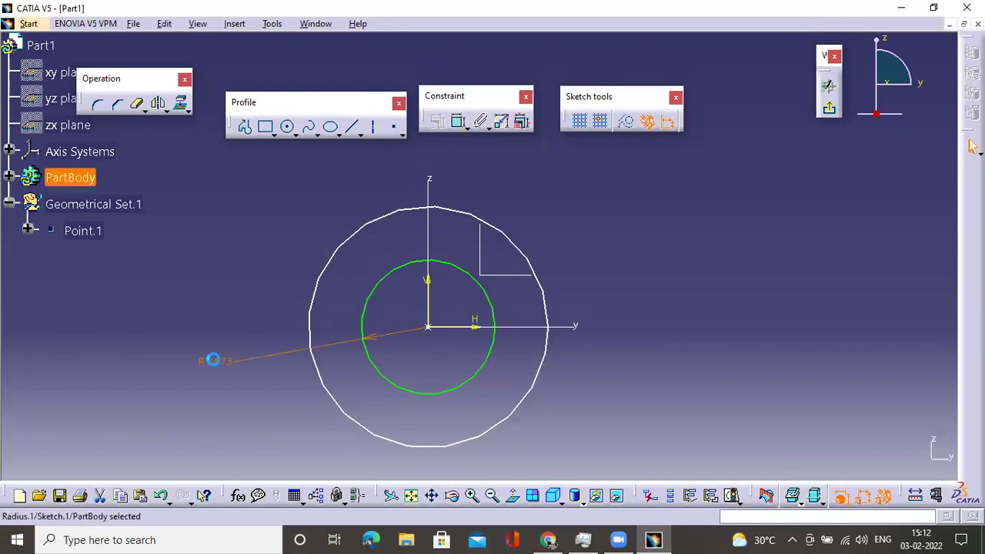
double_click(213, 360)
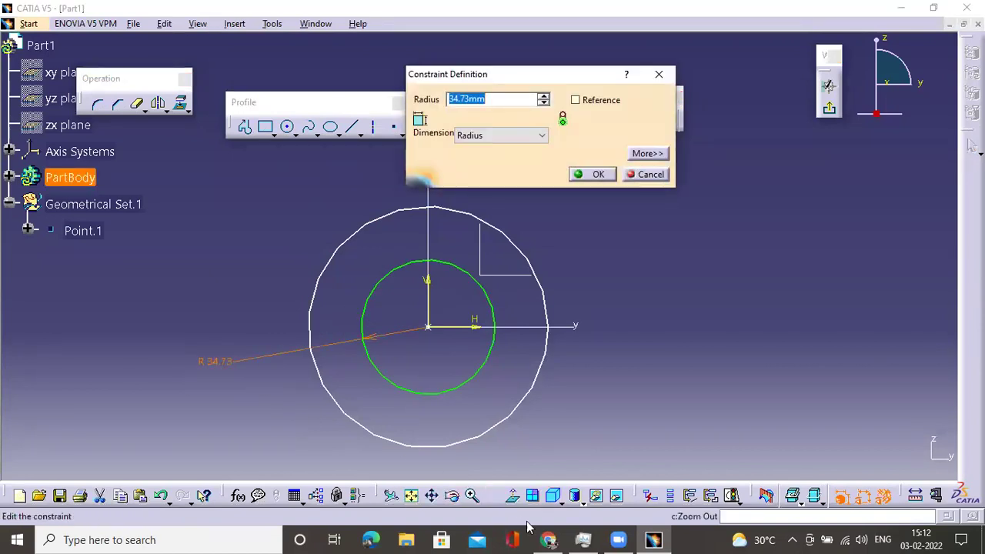
left_click(547, 540)
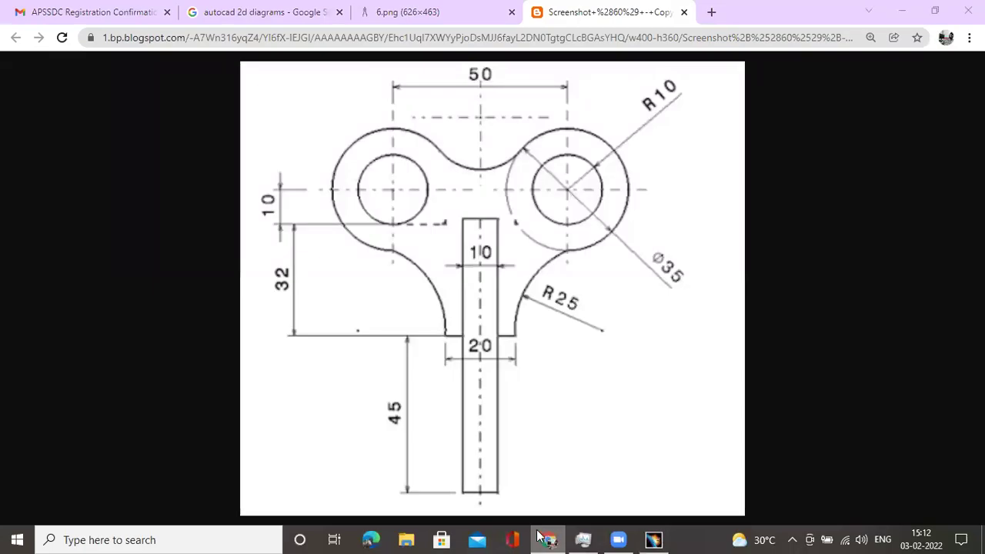
left_click(539, 537)
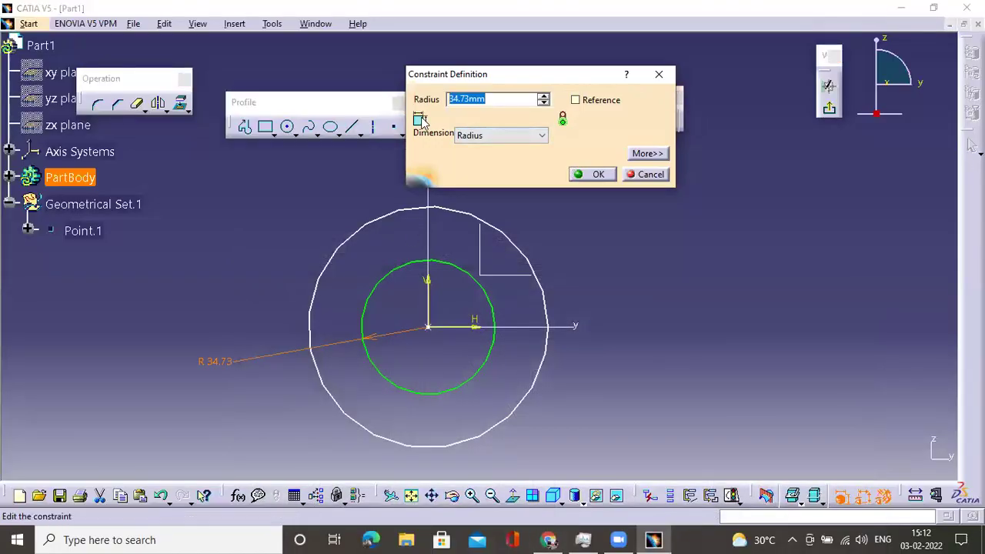
type("10")
key("Return")
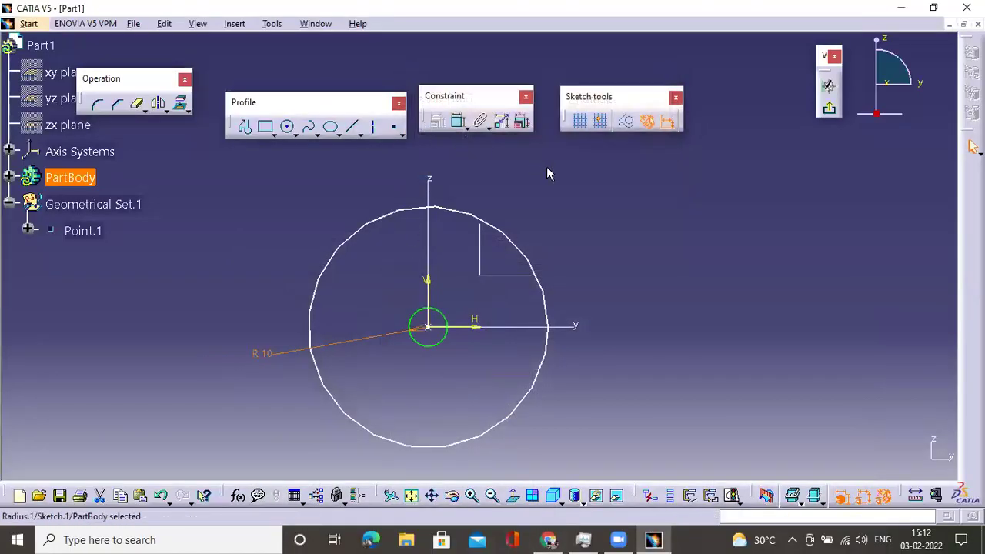
key("Escape")
Step: Dimension the outer circle as a diameter and set it to 35 mm according to the reference drawing
left_click(548, 539)
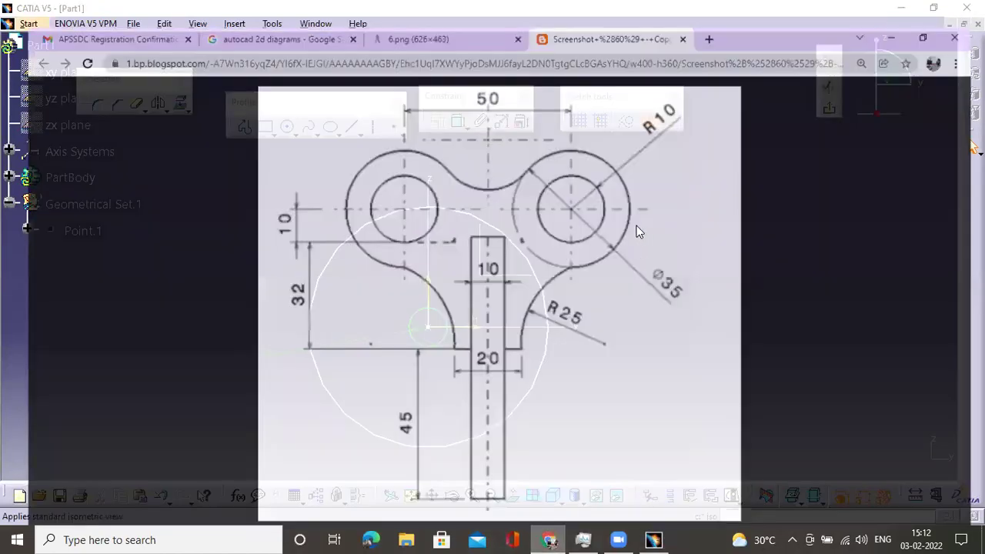
left_click(549, 539)
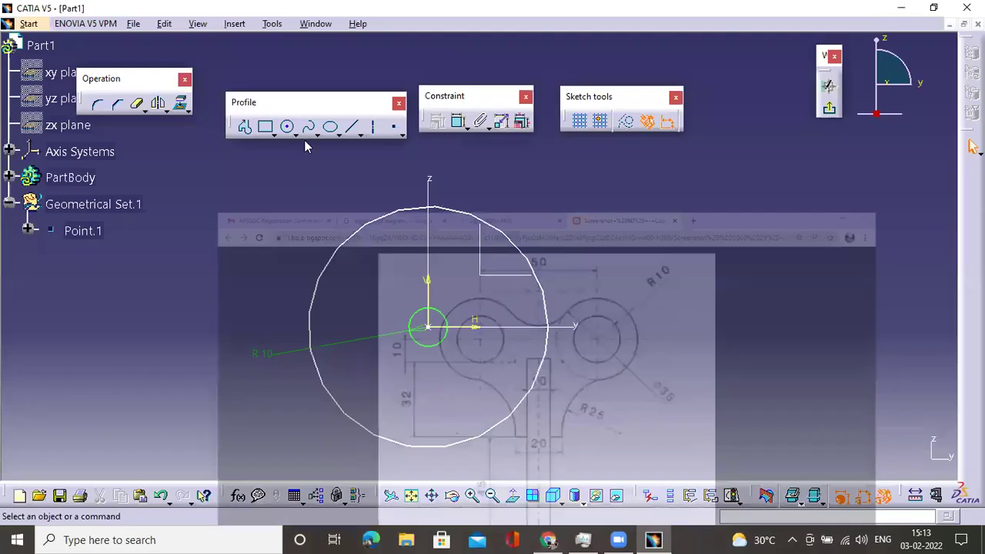
left_click(459, 121)
left_click(324, 263)
left_click(240, 271)
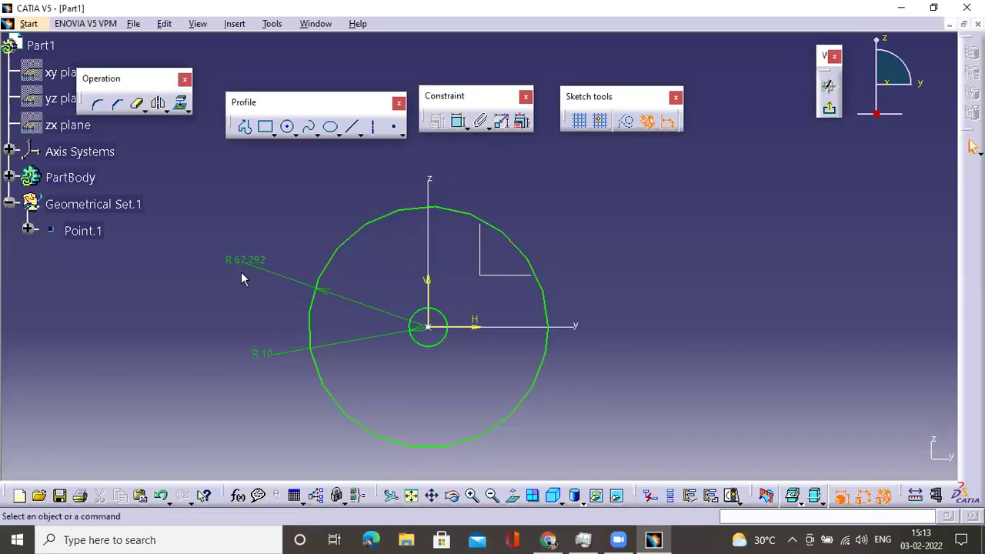
double_click(239, 260)
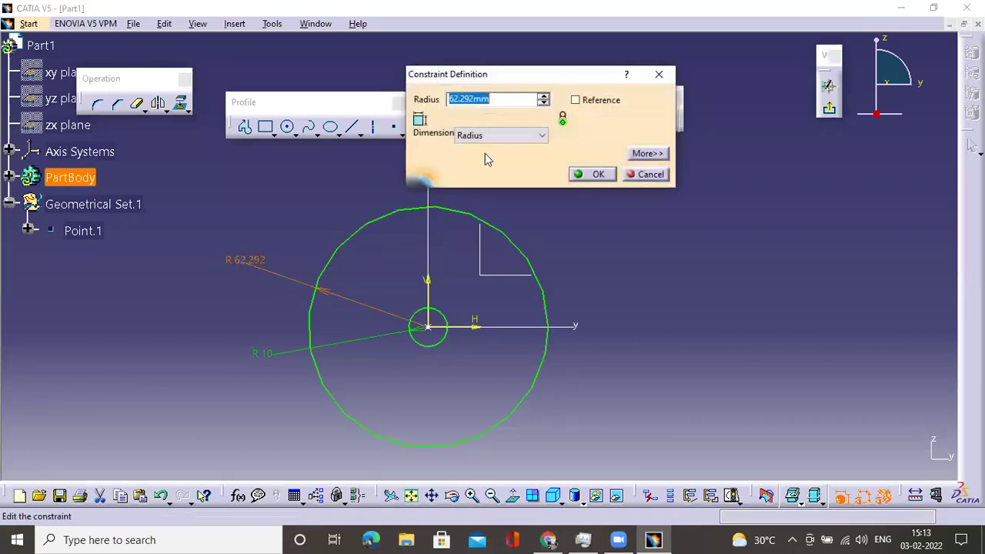
left_click(475, 135)
left_click(480, 162)
double_click(479, 102)
mouse_move(574, 526)
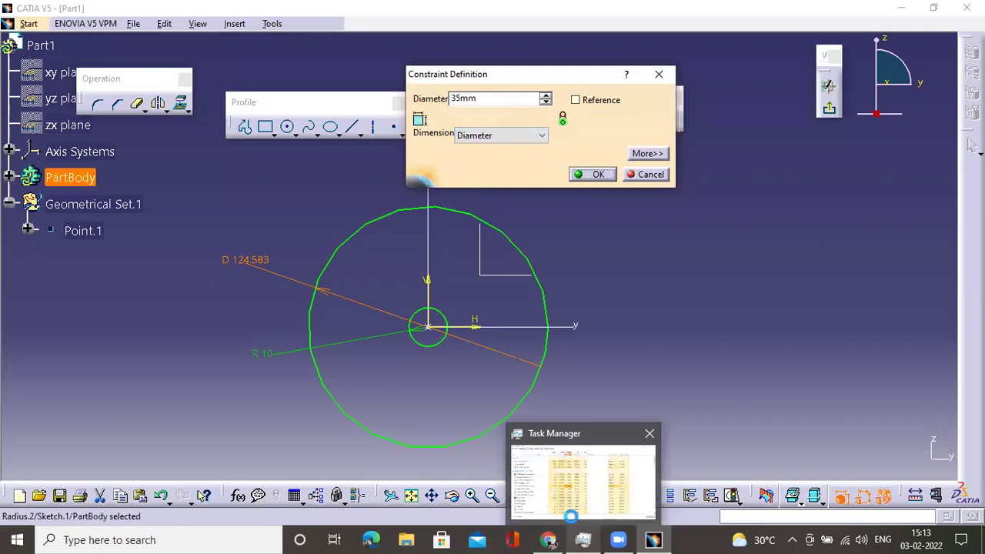
key("Return")
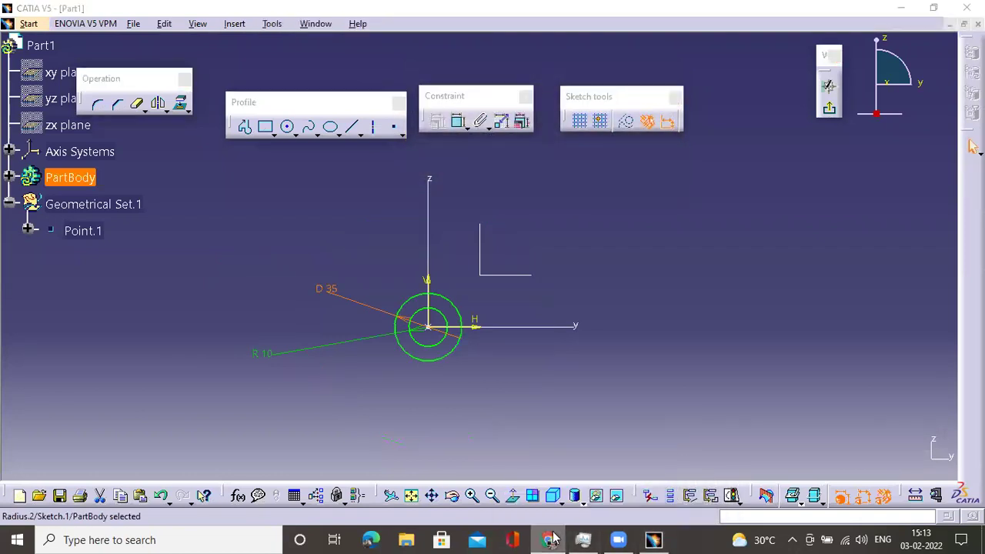
Step: Check the reference drawing for the next geometry and start a line at the common centre of the two circles
left_click(551, 540)
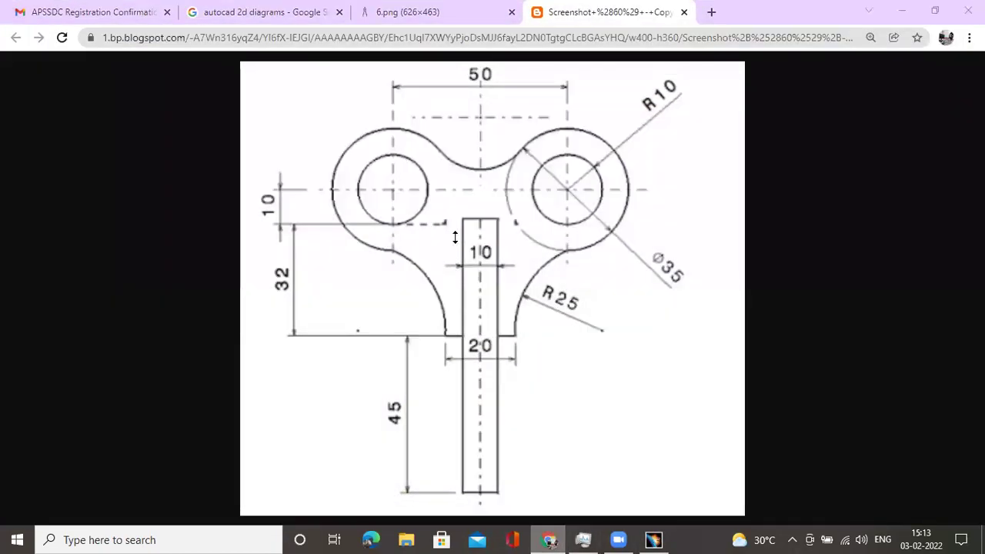
left_click(550, 540)
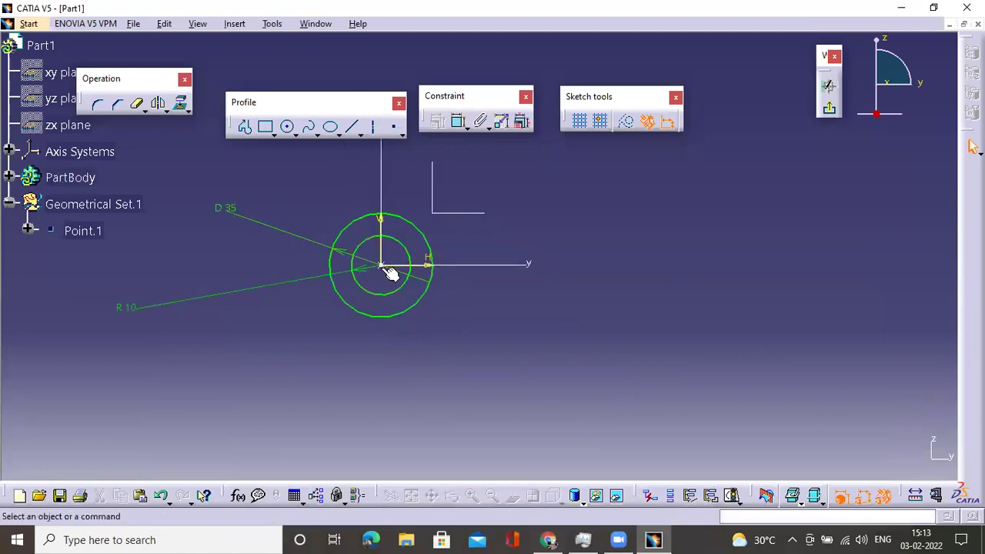
left_click(562, 492)
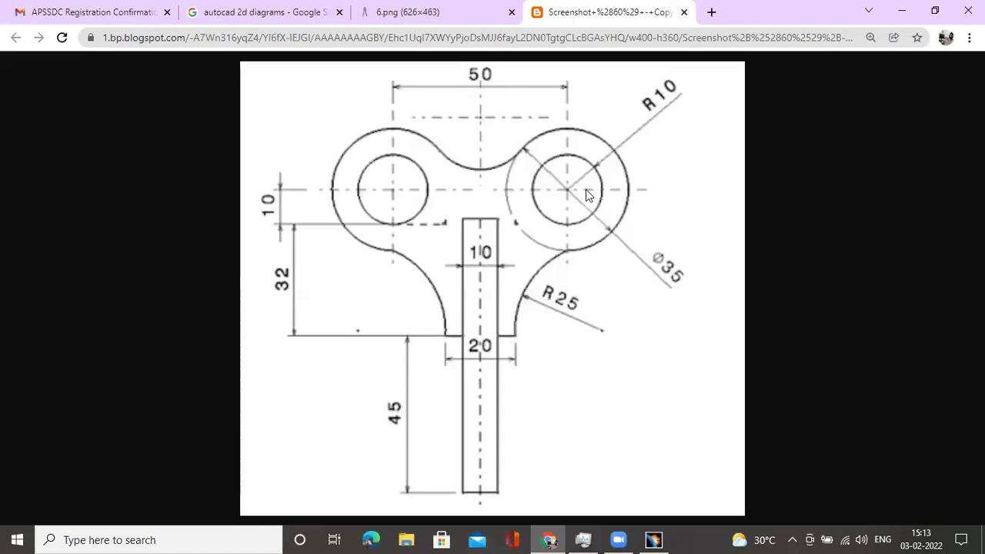
left_click(655, 539)
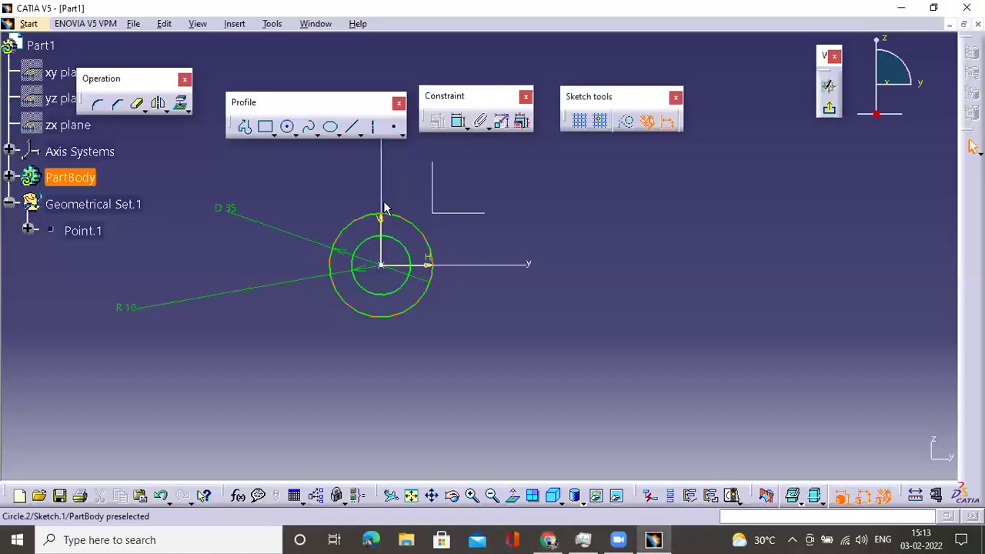
left_click(354, 128)
left_click(381, 266)
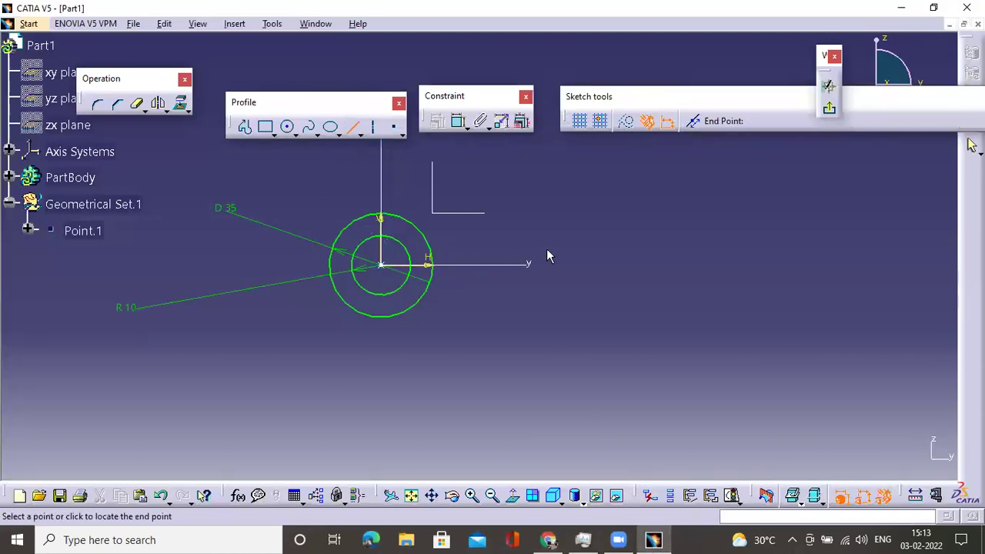